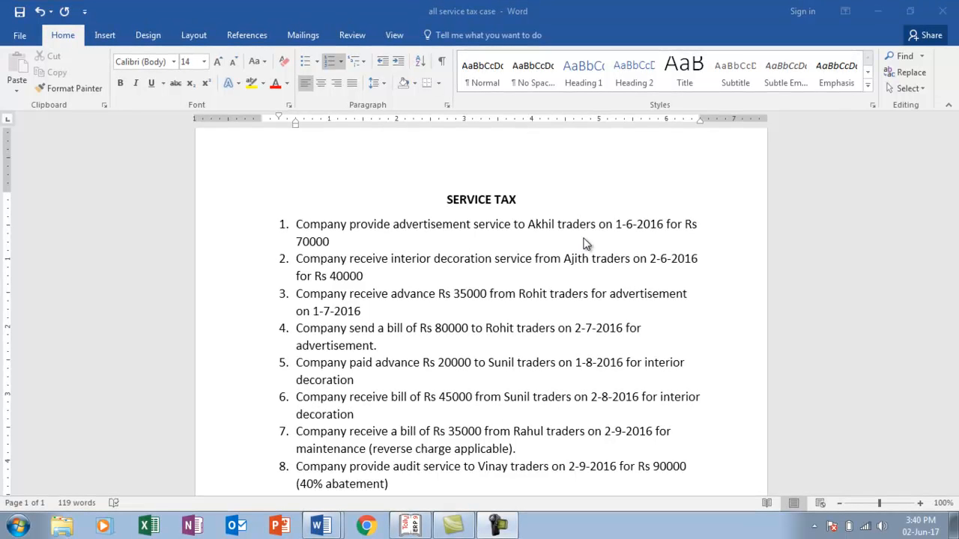
Switch to Tally.ERP 9 and create a company named SERVICE TAX with Uttar Pradesh as its state
{"action": "key", "text": "alt+Tab"}
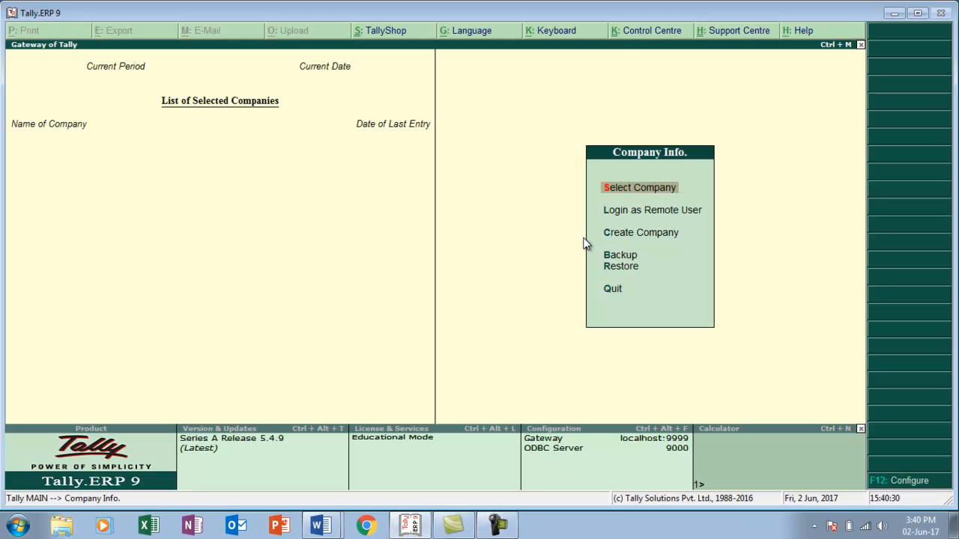
{"action": "key", "text": "Down"}
{"action": "key", "text": "Down"}
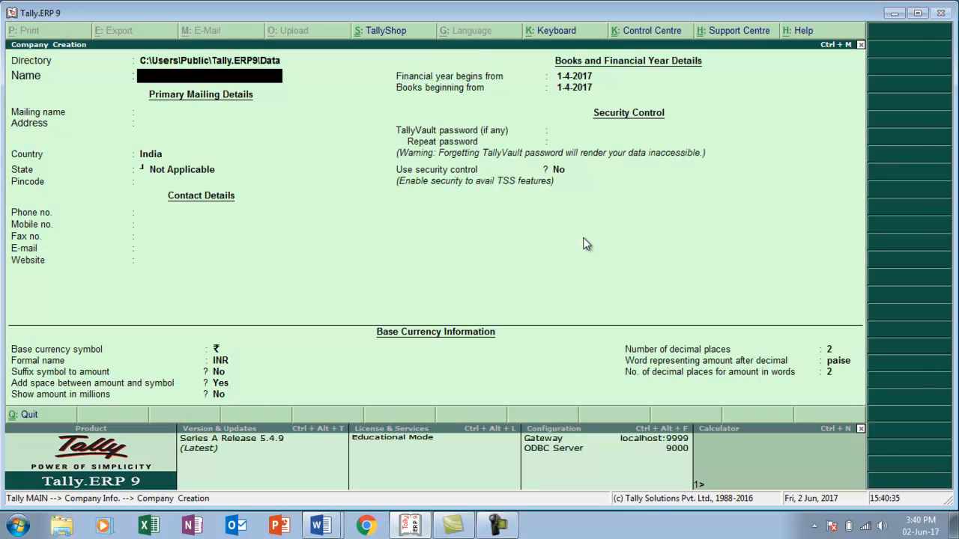
{"action": "type", "text": "SERVICE TAX"}
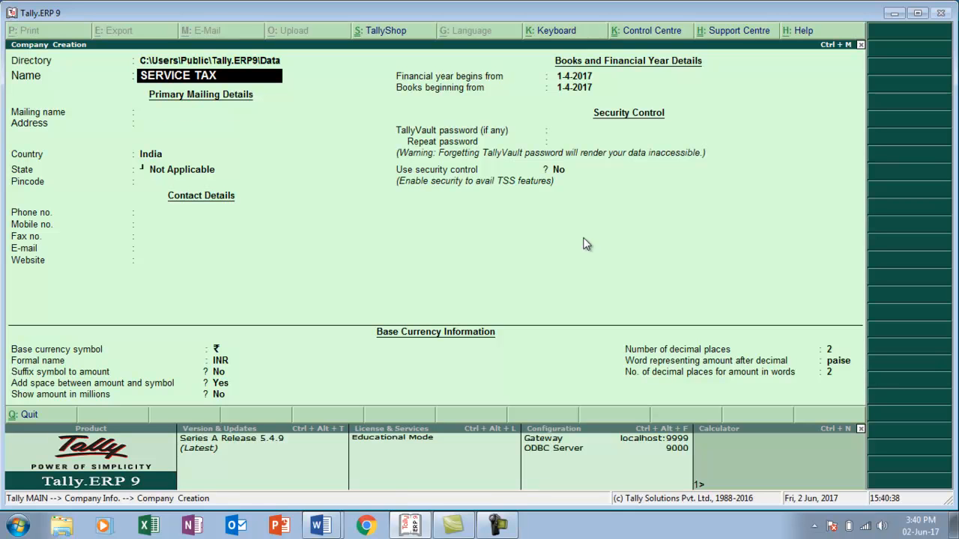
{"action": "key", "text": "Return"}
{"action": "key", "text": "Return"}
{"action": "key", "text": "Return"}
{"action": "key", "text": "Return"}
{"action": "type", "text": "U"}
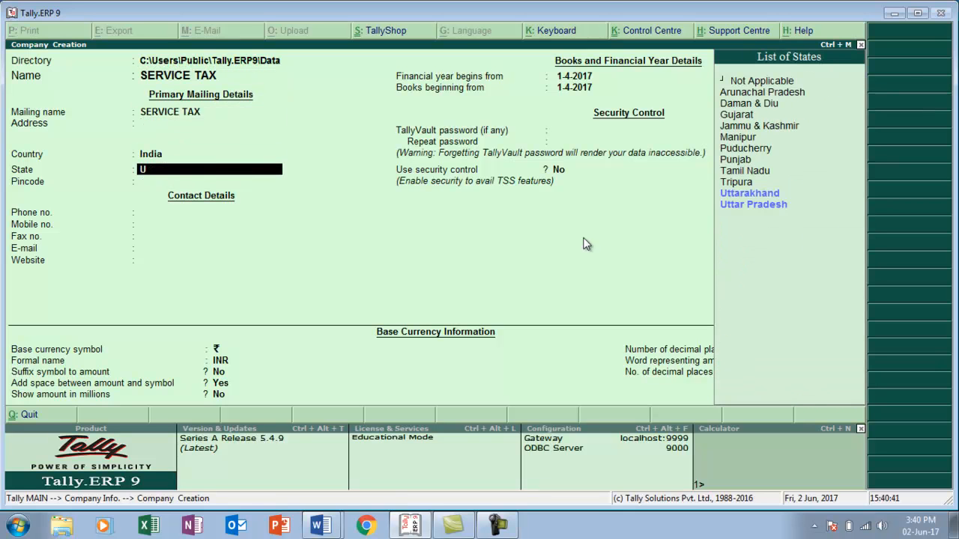
{"action": "key", "text": "Down"}
{"action": "key", "text": "Return"}
{"action": "key", "text": "Return"}
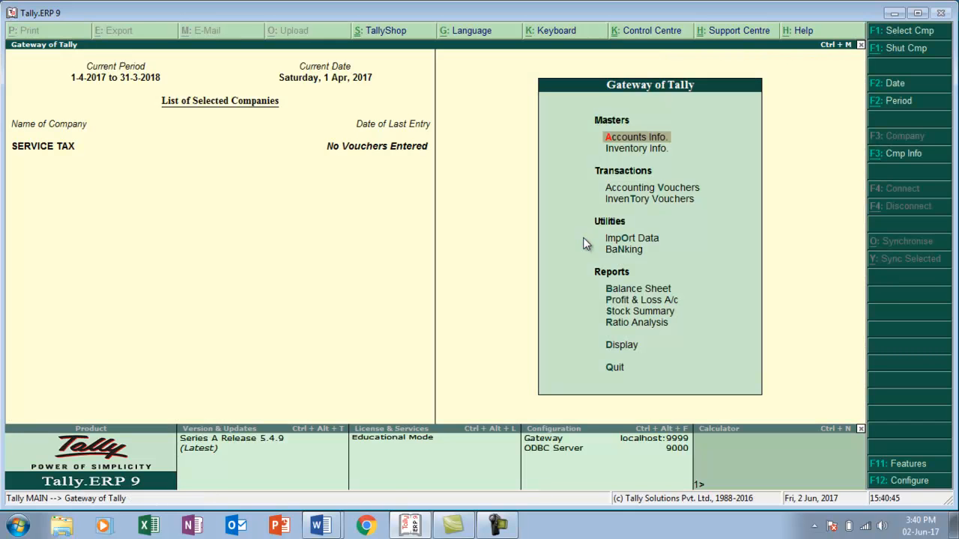
Enable service tax in the company's Statutory & Taxation features and set the option to alter its details to Yes
{"action": "key", "text": "alt+Tab"}
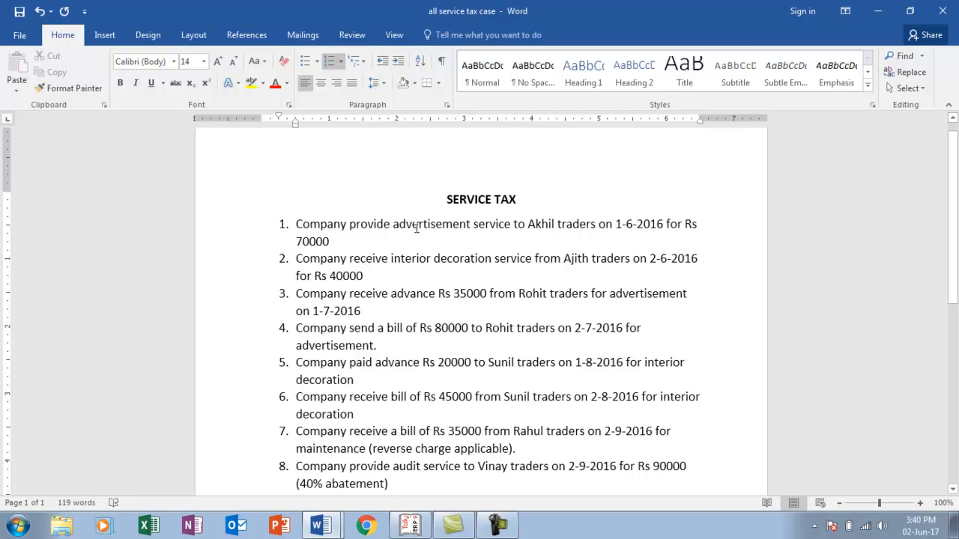
{"action": "key", "text": "alt+Tab"}
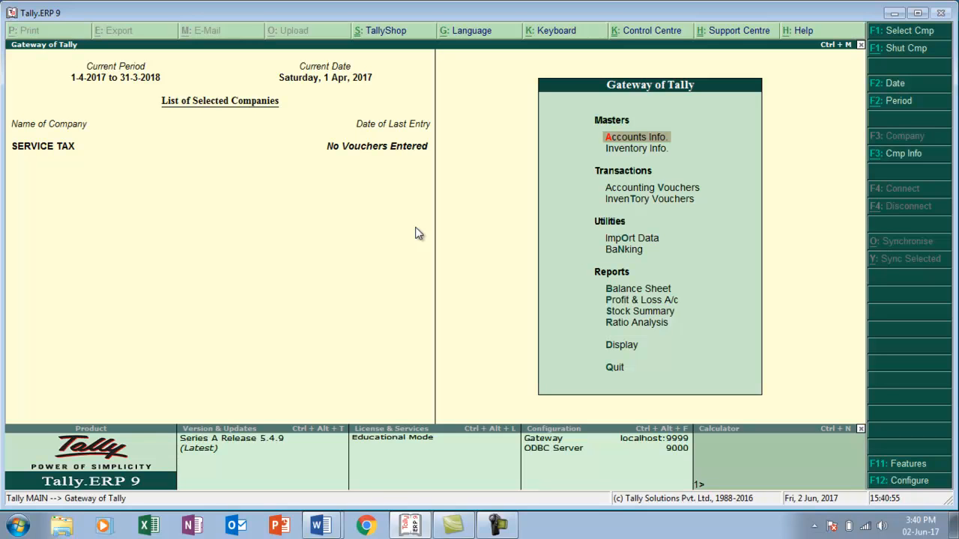
{"action": "key", "text": "F11"}
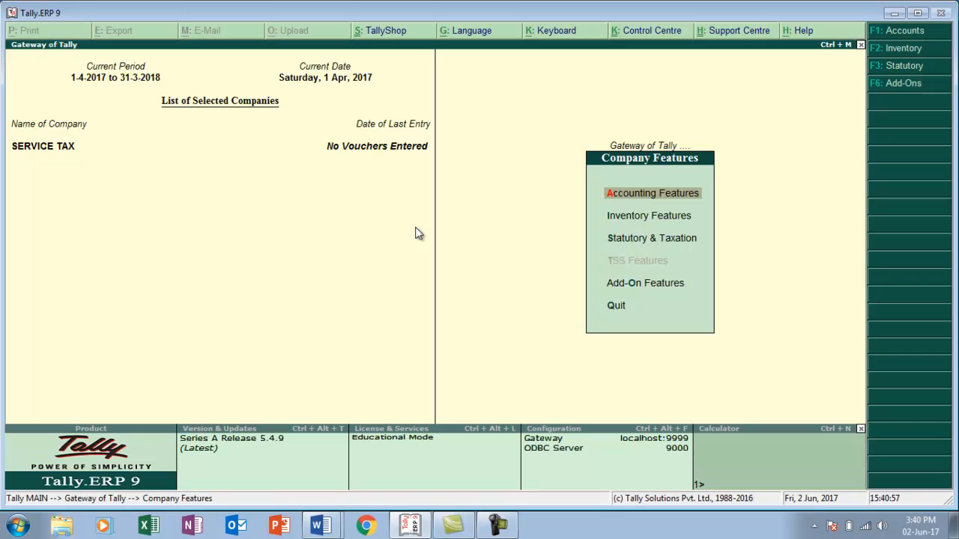
{"action": "key", "text": "Down"}
{"action": "key", "text": "Down"}
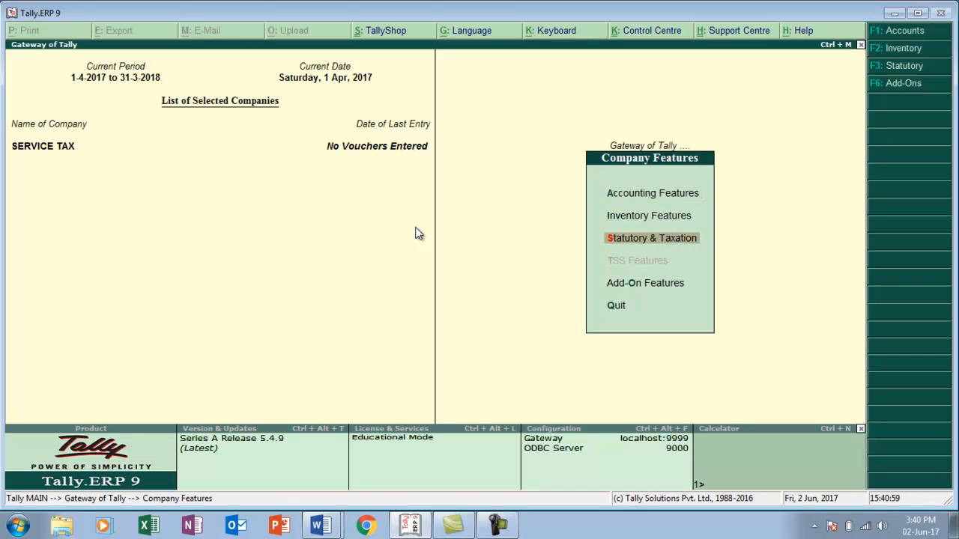
{"action": "key", "text": "Return"}
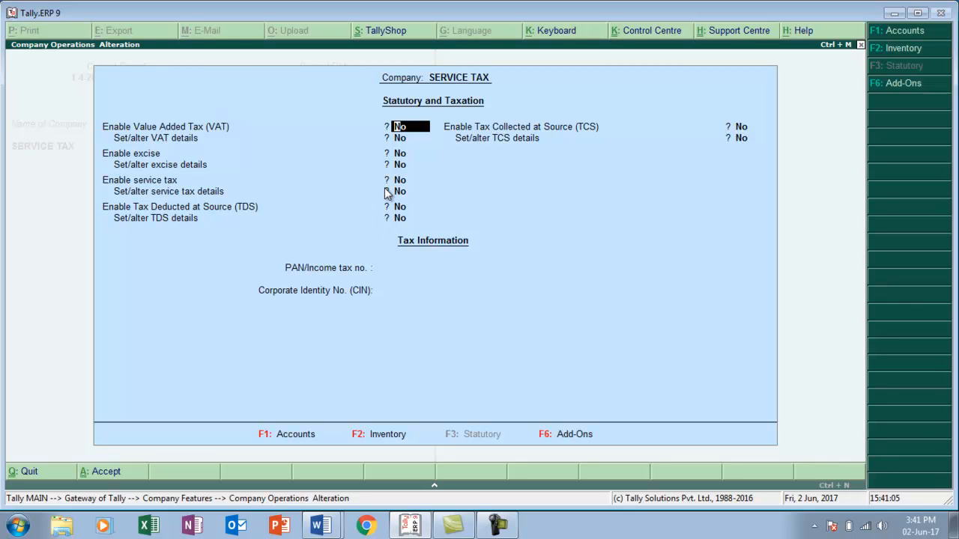
{"action": "key", "text": "Return"}
{"action": "key", "text": "Return"}
{"action": "key", "text": "Return"}
{"action": "key", "text": "Up"}
{"action": "type", "text": "y"}
{"action": "key", "text": "Return"}
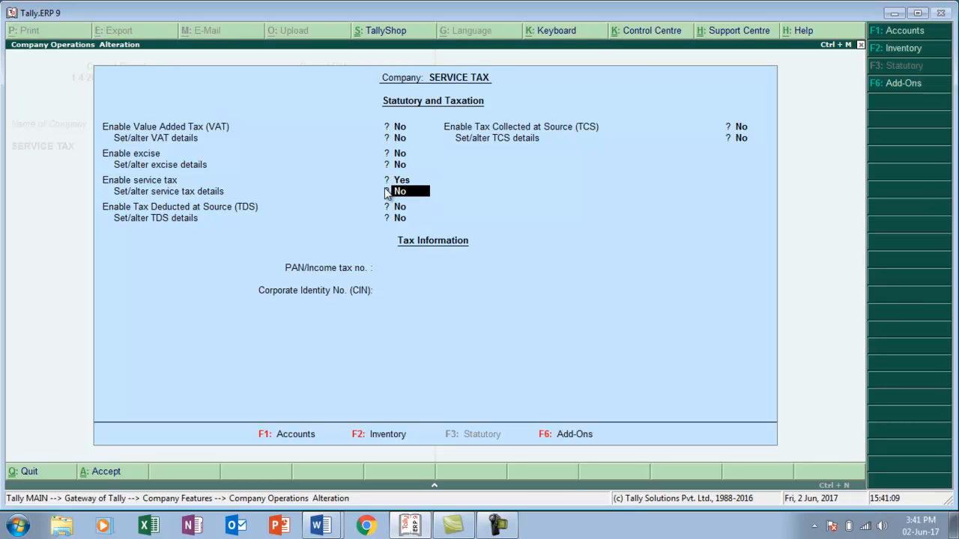
{"action": "type", "text": "y"}
{"action": "key", "text": "Return"}
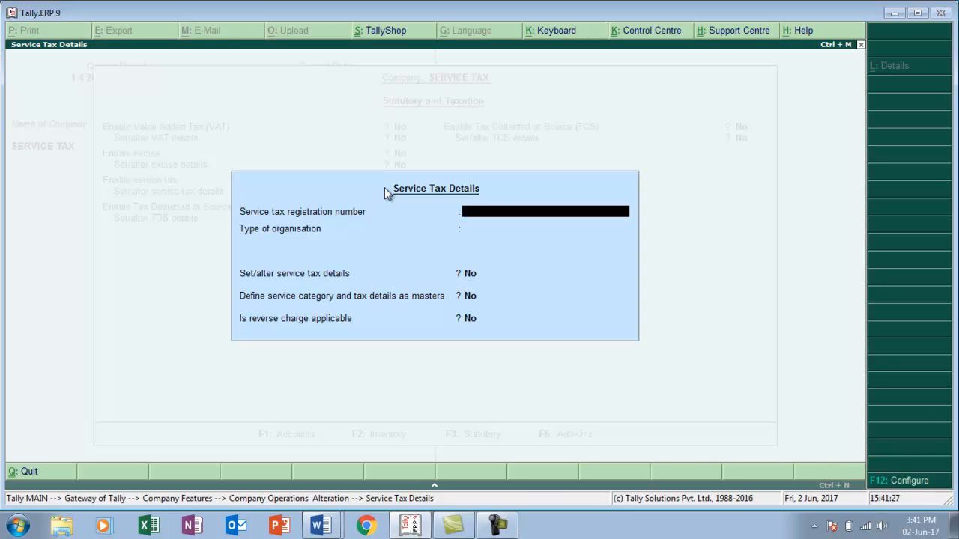
Enter the company's service tax registration number and set the type of organisation to Registered Private Ltd Company
{"action": "type", "text": "ASDFG1234AST001"}
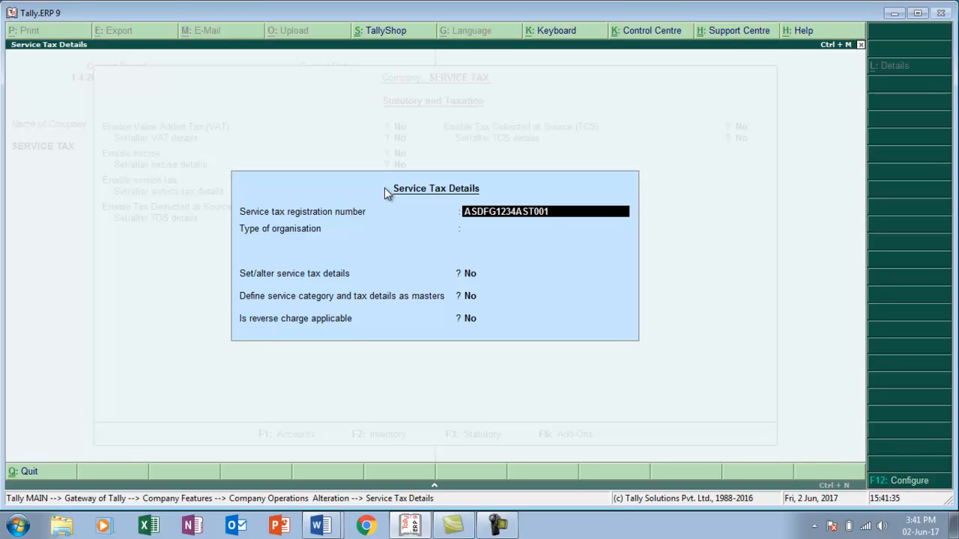
{"action": "key", "text": "Return"}
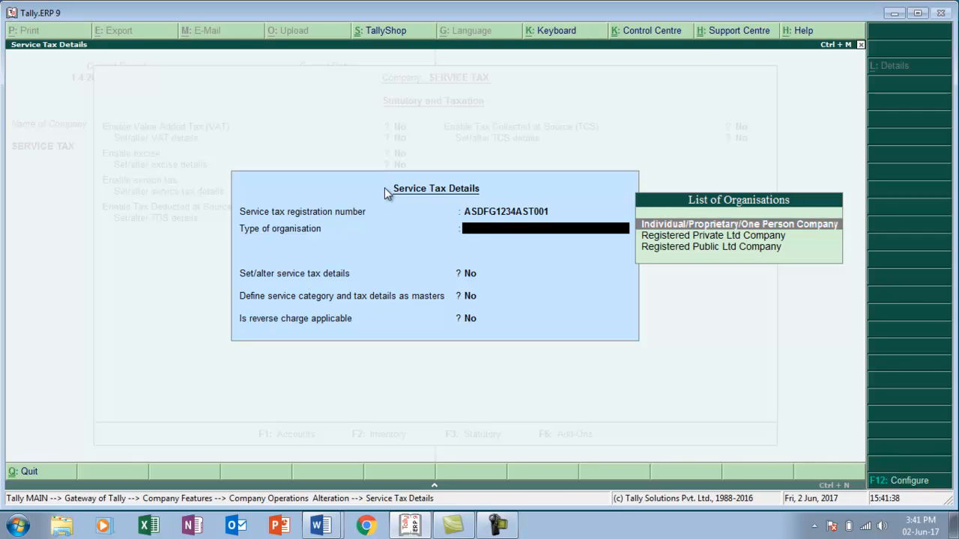
{"action": "key", "text": "Down"}
{"action": "key", "text": "Return"}
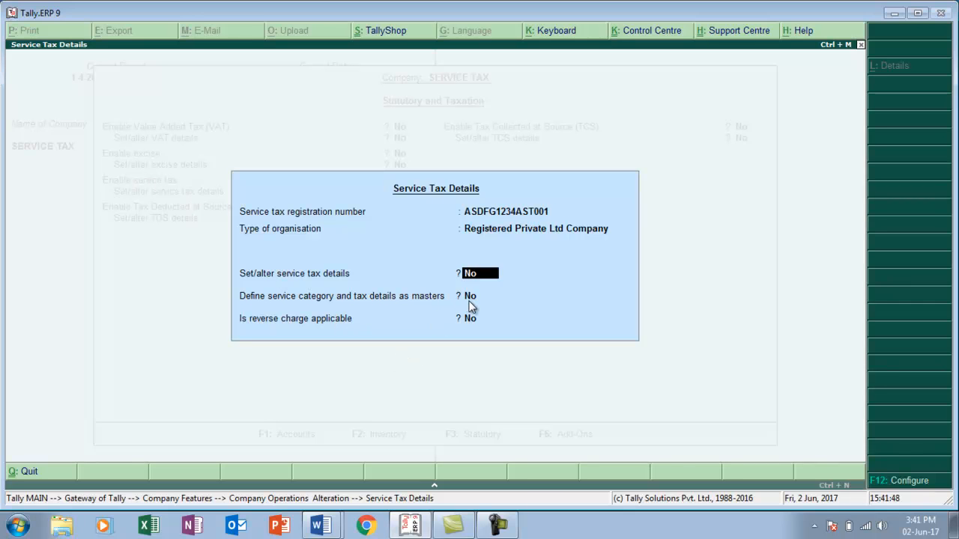
Set defining service category and tax details as masters to Yes and accept the company's service tax details
{"action": "key", "text": "Return"}
{"action": "key", "text": "y"}
{"action": "key", "text": "Return"}
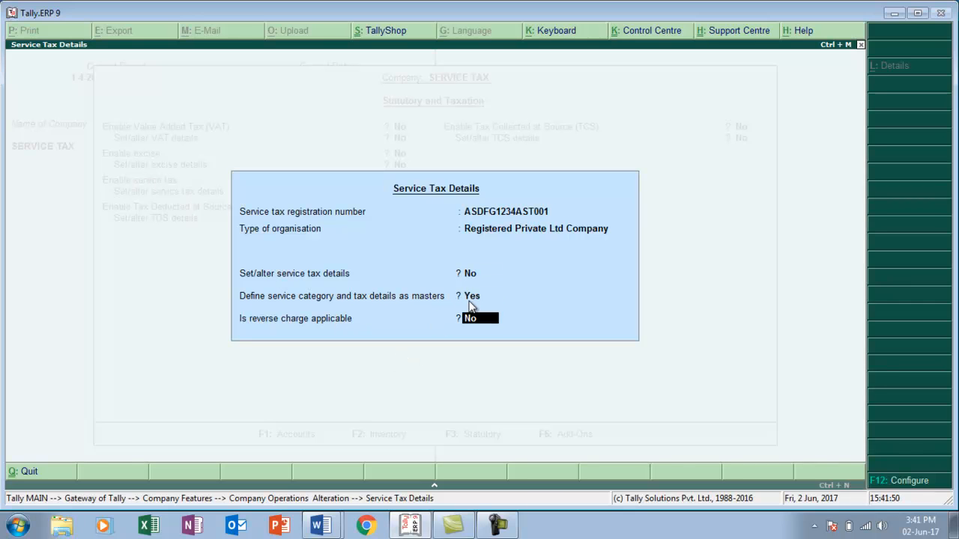
{"action": "key", "text": "Return"}
{"action": "key", "text": "Return"}
{"action": "key", "text": "Return"}
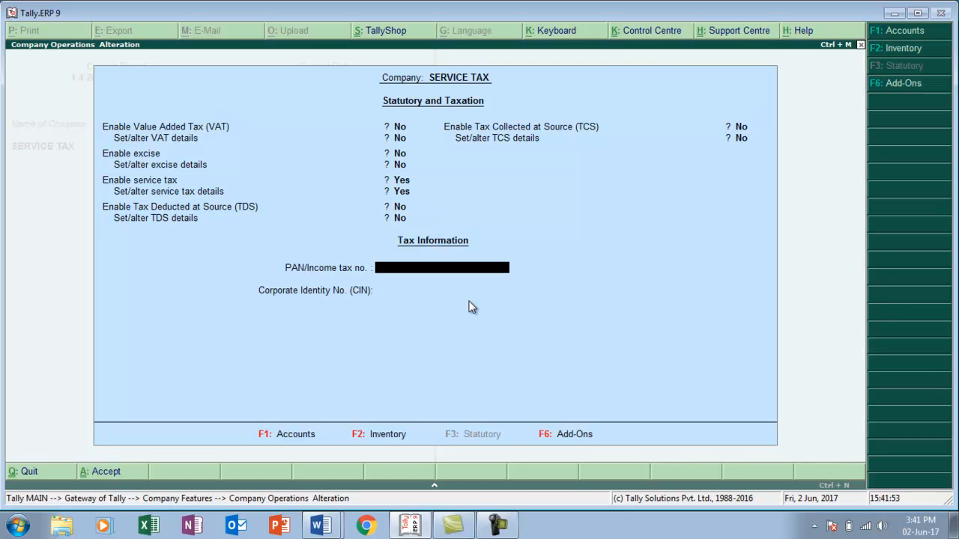
Enter the company's PAN/income tax number, save the statutory features and return to the Gateway of Tally
{"action": "type", "text": "ASDFG1234A"}
{"action": "key", "text": "Return"}
{"action": "key", "text": "Return"}
{"action": "key", "text": "Return"}
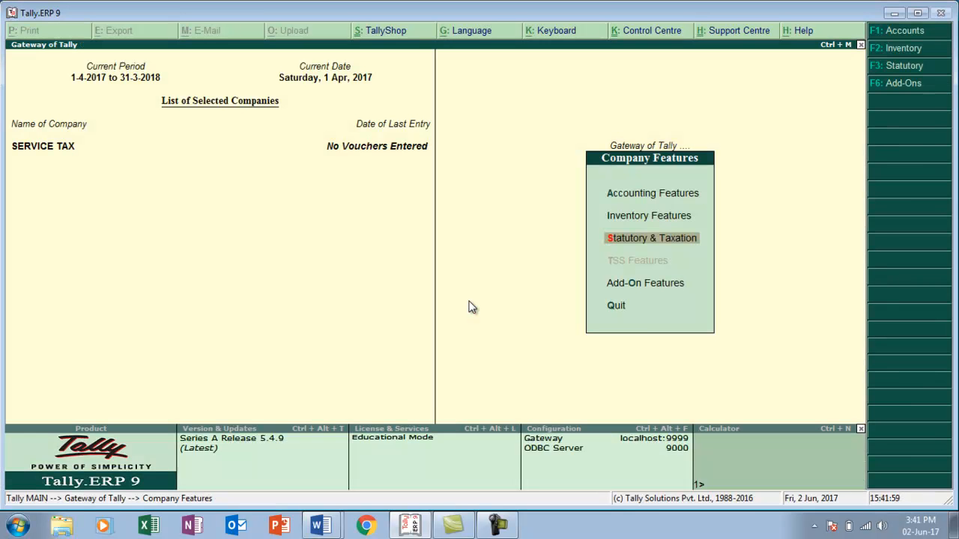
{"action": "key", "text": "Escape"}
{"action": "key", "text": "Escape"}
{"action": "key", "text": "Escape"}
Check the case list in Word, then open a sales voucher in Tally.ERP 9 dated 1-6
{"action": "key", "text": "alt+Tab"}
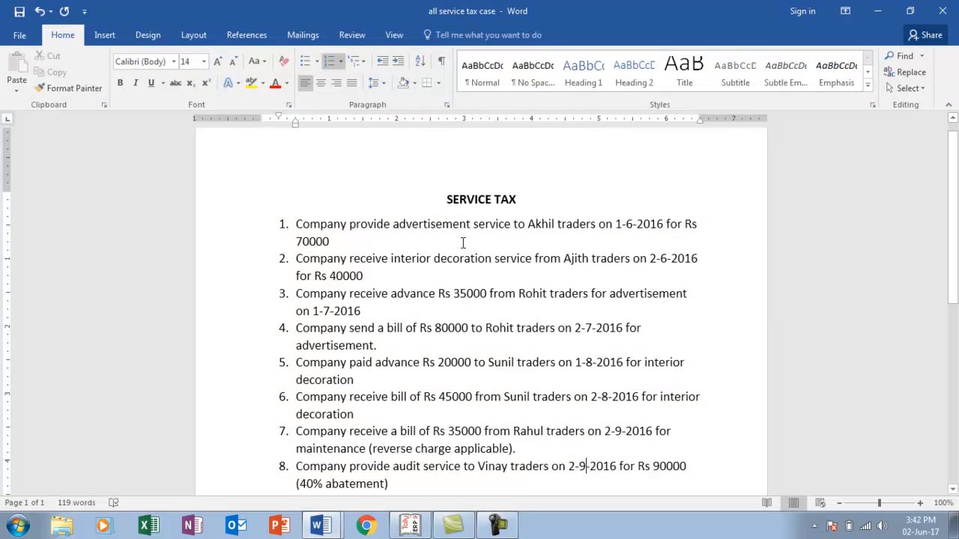
{"action": "key", "text": "alt+Tab"}
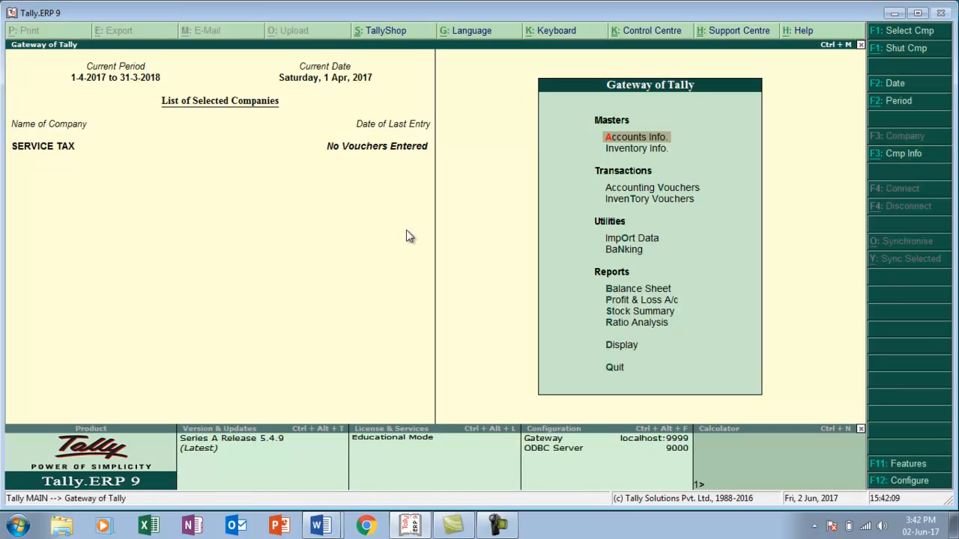
{"action": "key", "text": "Down"}
{"action": "key", "text": "Down"}
{"action": "key", "text": "Return"}
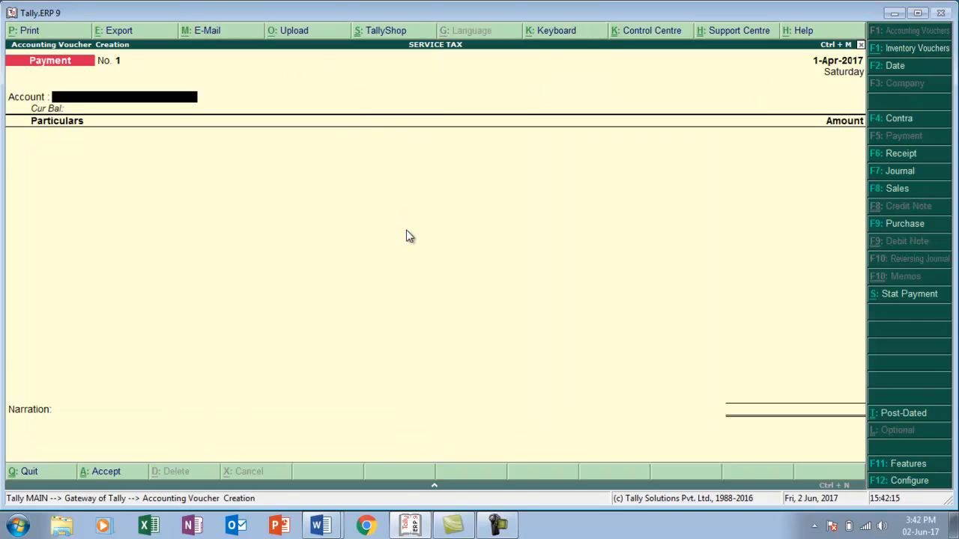
{"action": "key", "text": "F8"}
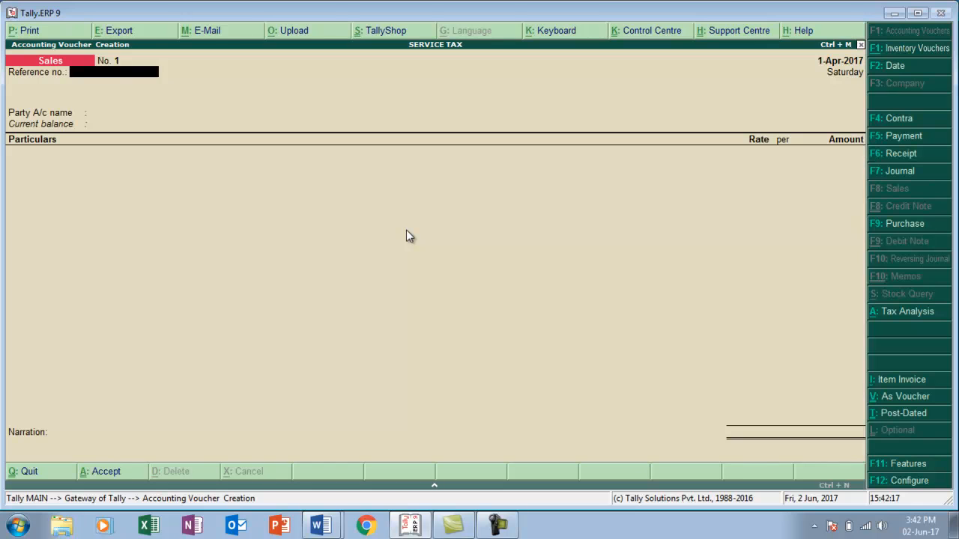
{"action": "key", "text": "F2"}
{"action": "type", "text": "1"}
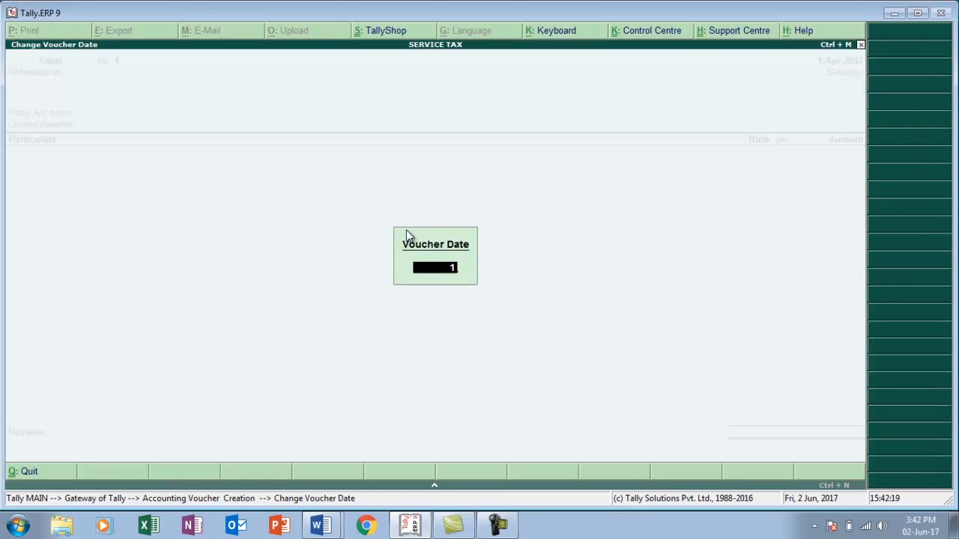
{"action": "type", "text": "-6"}
{"action": "key", "text": "Return"}
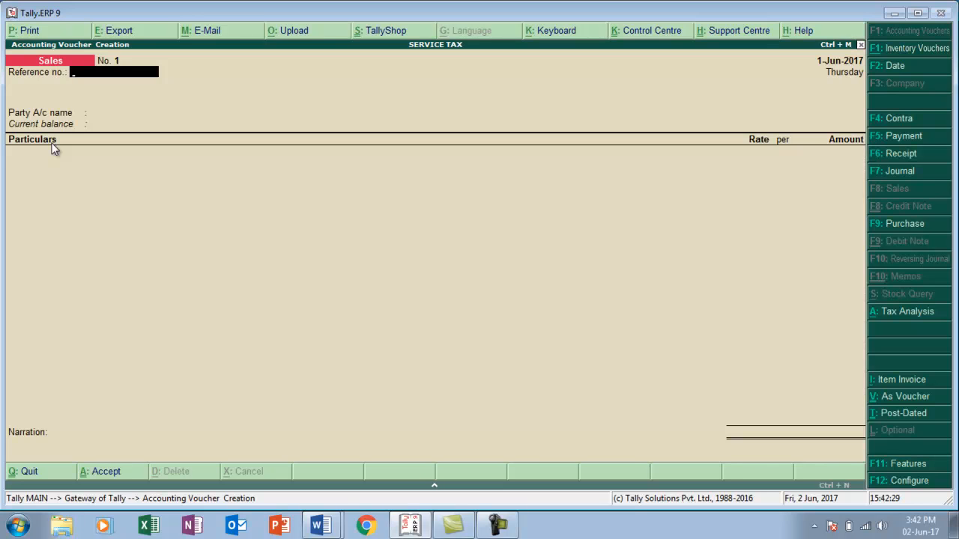
Keep the sales voucher in accounting invoice mode and enter the reference number ST/001
{"action": "key", "text": "alt+i"}
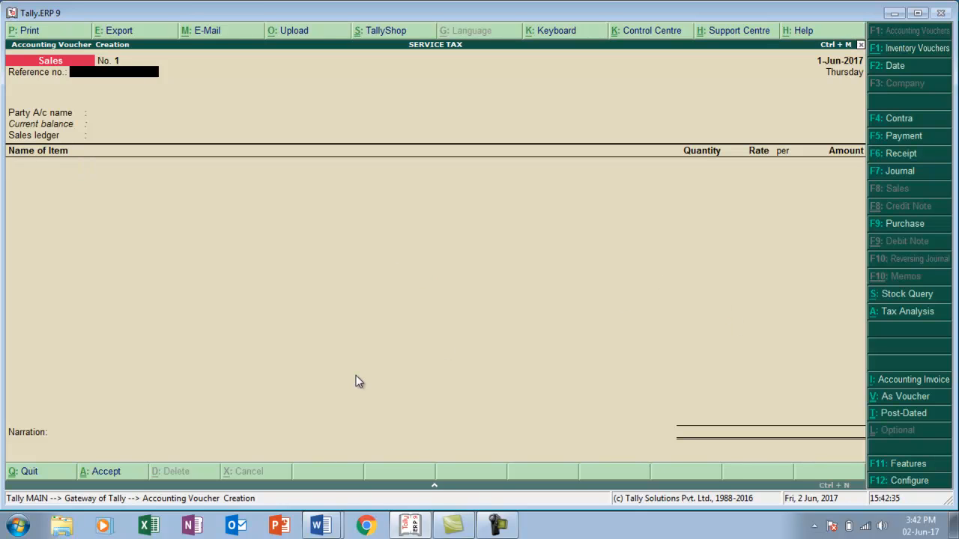
{"action": "key", "text": "alt+i"}
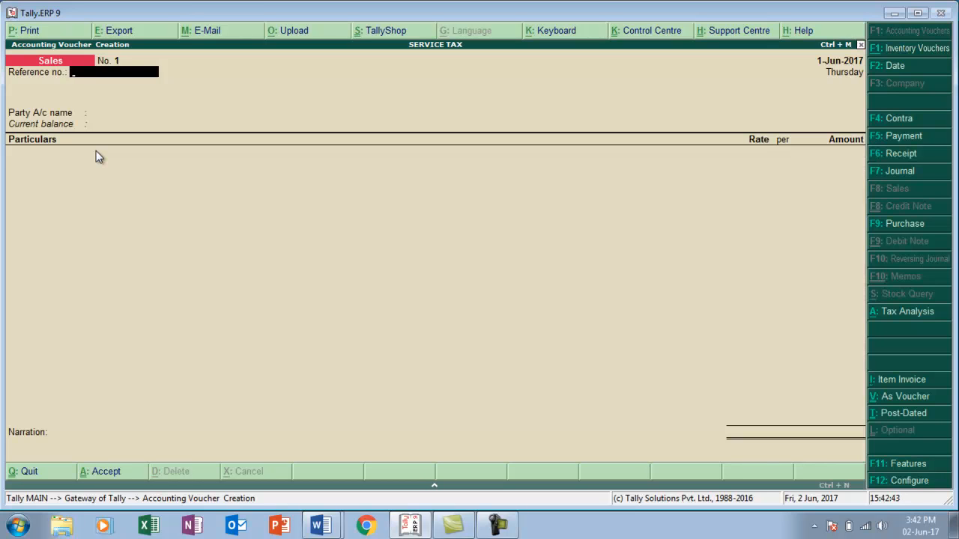
{"action": "type", "text": "ST/001"}
{"action": "key", "text": "Return"}
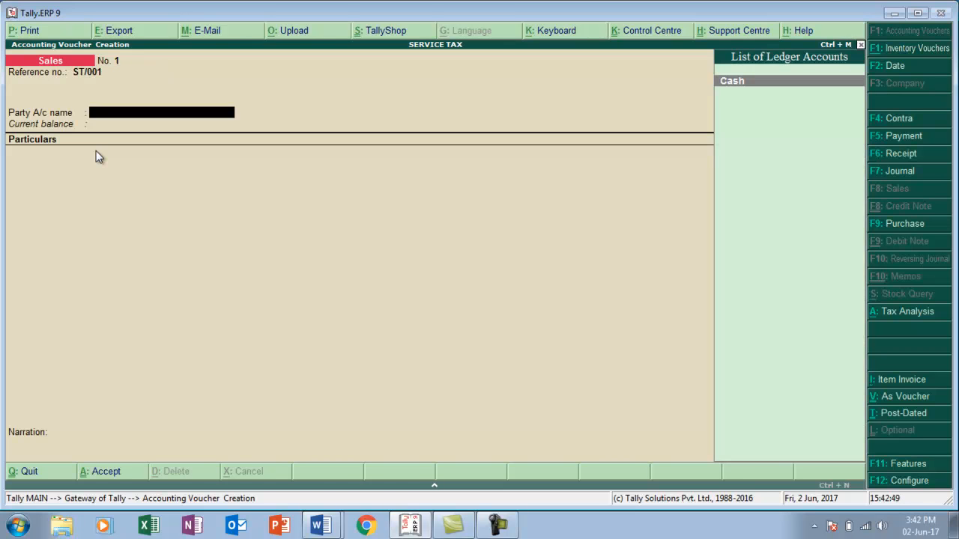
Start a new party ledger from the sales voucher and name it AKHIL TRADERS
{"action": "key", "text": "alt+c"}
{"action": "type", "text": "A"}
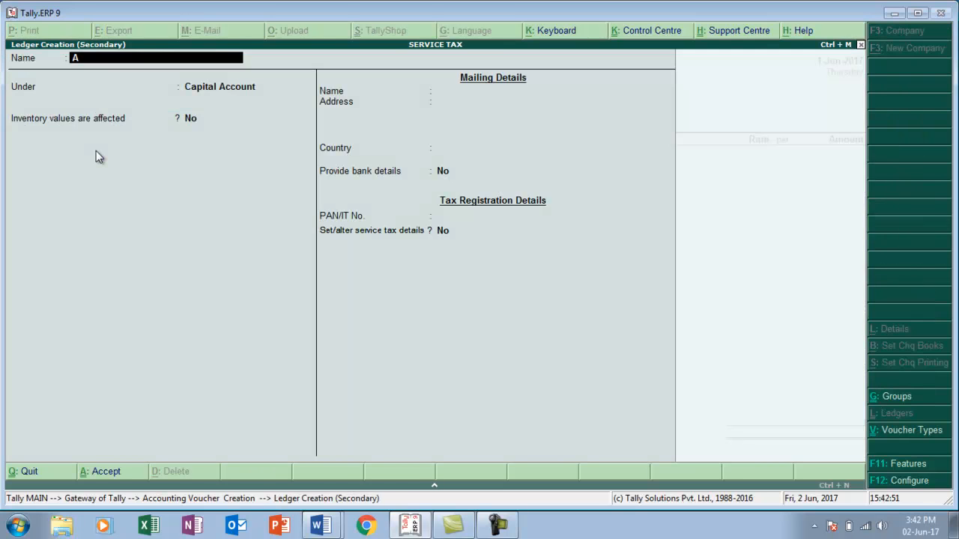
{"action": "type", "text": "KHIL TRADERS"}
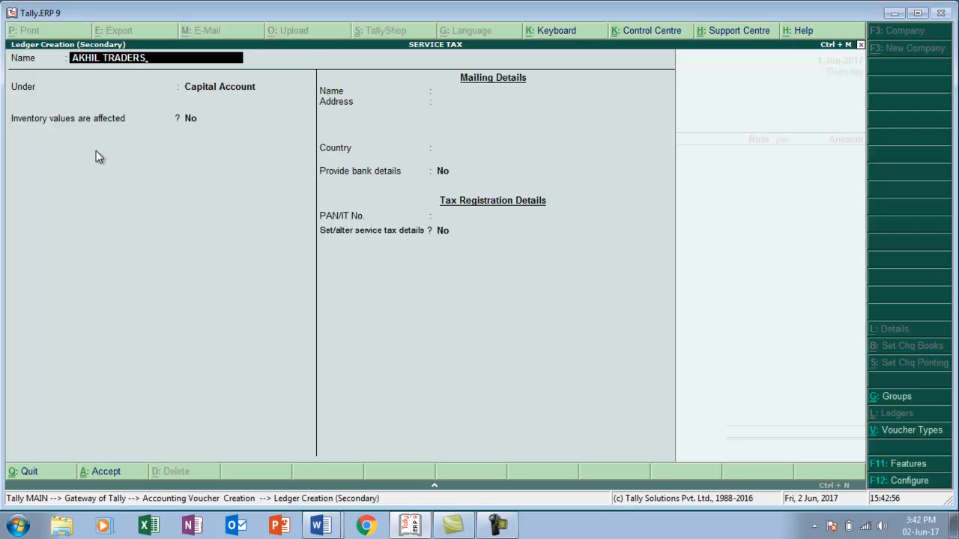
{"action": "key", "text": "Return"}
{"action": "key", "text": "Return"}
{"action": "key", "text": "BackSpace"}
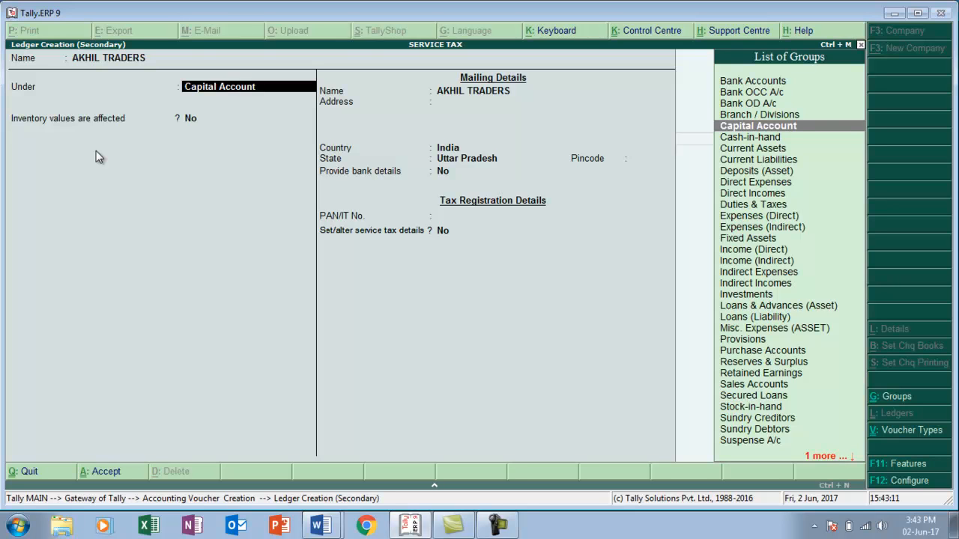
Place the AKHIL TRADERS ledger under the Sundry Debtors group
{"action": "type", "text": "s"}
{"action": "key", "text": "Down"}
{"action": "key", "text": "Down"}
{"action": "key", "text": "Down"}
{"action": "key", "text": "Down"}
{"action": "key", "text": "Down"}
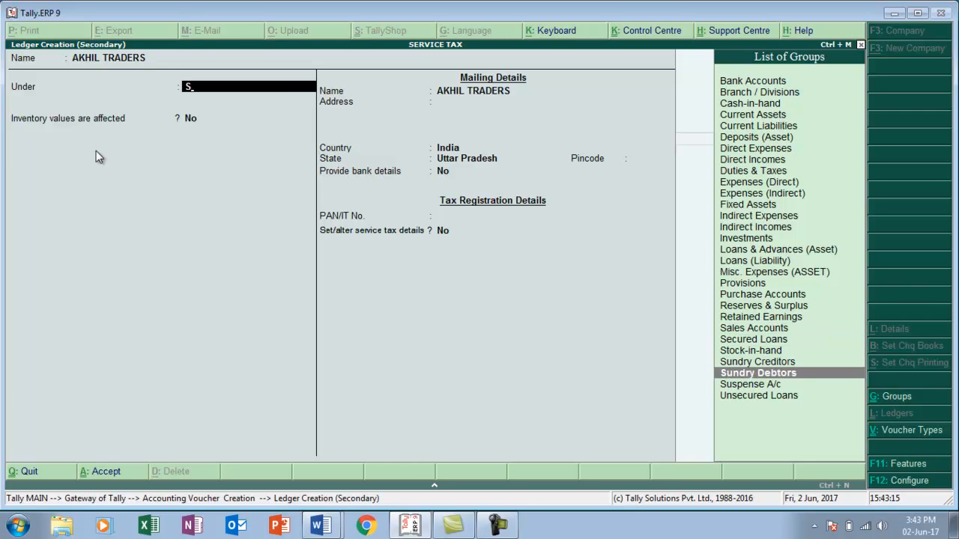
{"action": "key", "text": "Return"}
Keep the ledger's remaining defaults and set its option to alter service tax details to Yes
{"action": "key", "text": "Return"}
{"action": "key", "text": "Return"}
{"action": "key", "text": "Return"}
{"action": "key", "text": "Return"}
{"action": "key", "text": "Return"}
{"action": "key", "text": "Return"}
{"action": "key", "text": "Return"}
{"action": "key", "text": "Return"}
{"action": "key", "text": "Return"}
{"action": "key", "text": "Return"}
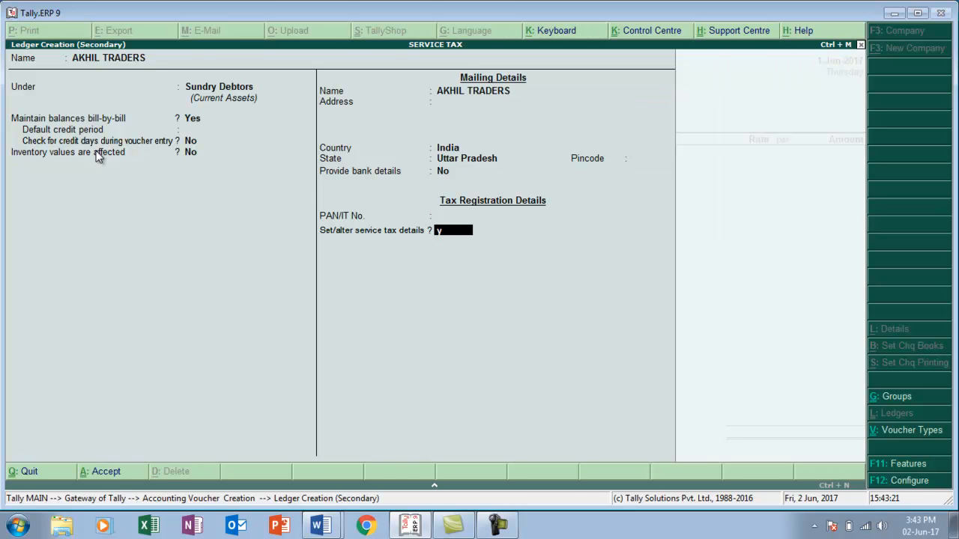
{"action": "key", "text": "y"}
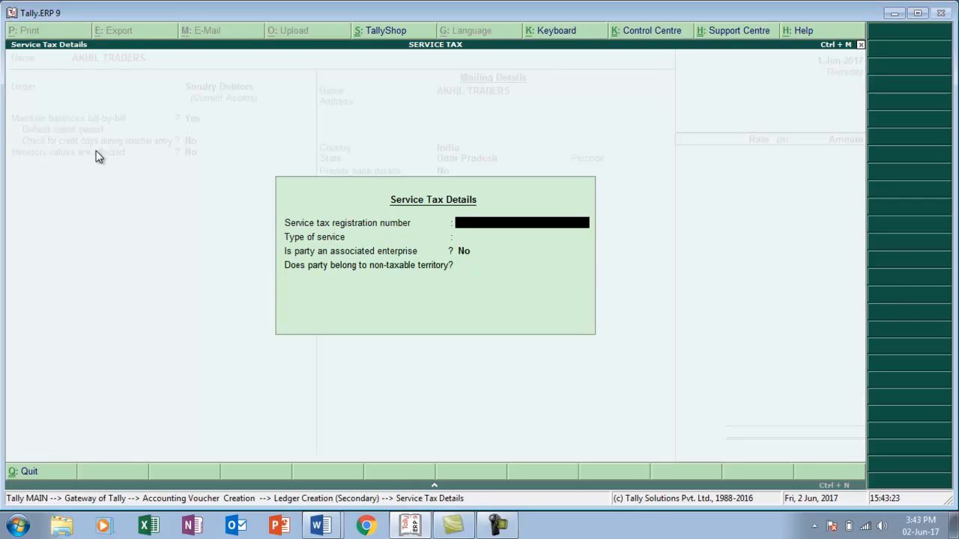
Enter the party's service tax registration number and type of service, save the AKHIL TRADERS ledger, and accept the voucher's party details
{"action": "type", "text": "ASDFG3456AST001"}
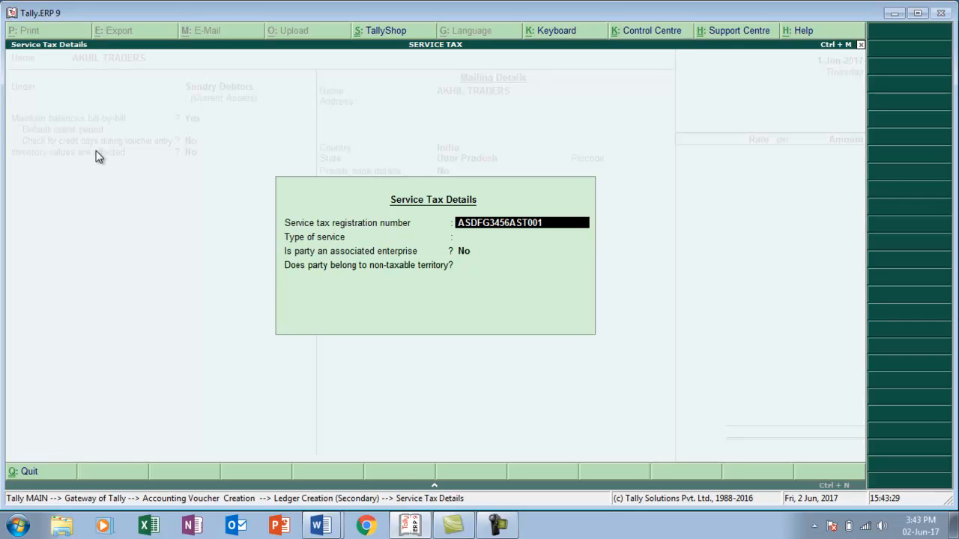
{"action": "key", "text": "Return"}
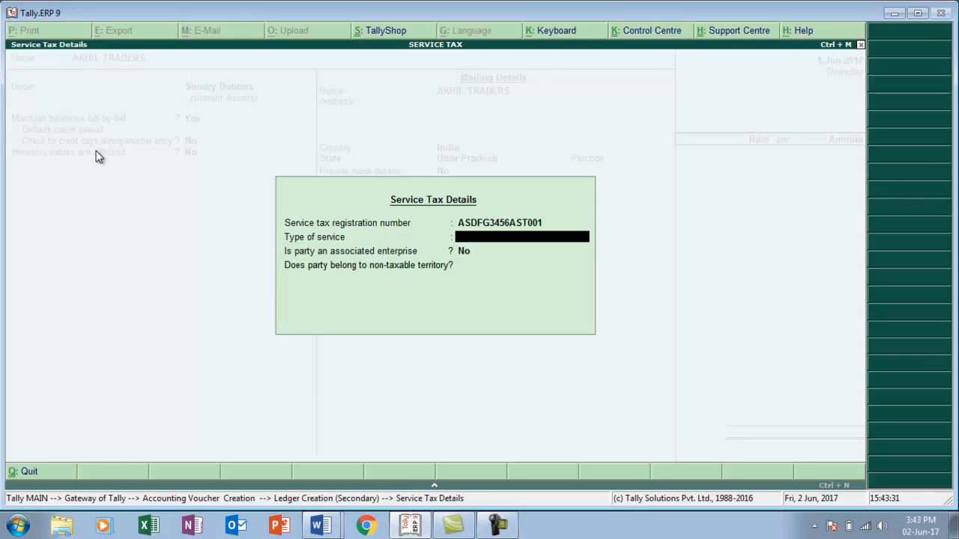
{"action": "key", "text": "Down"}
{"action": "key", "text": "Down"}
{"action": "key", "text": "Down"}
{"action": "key", "text": "Return"}
{"action": "key", "text": "Return"}
{"action": "key", "text": "Return"}
{"action": "left_click", "coordinate": [98, 153]}
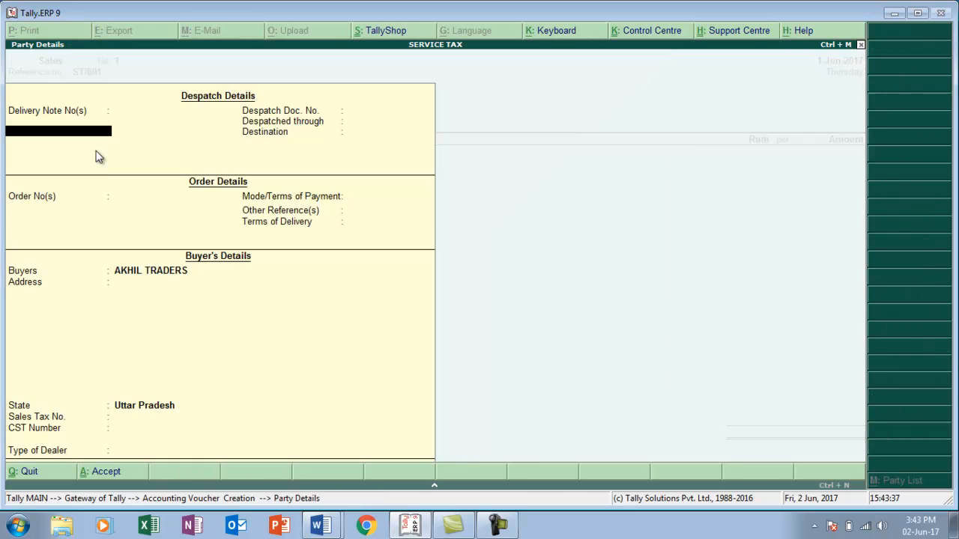
{"action": "key", "text": "ctrl+a"}
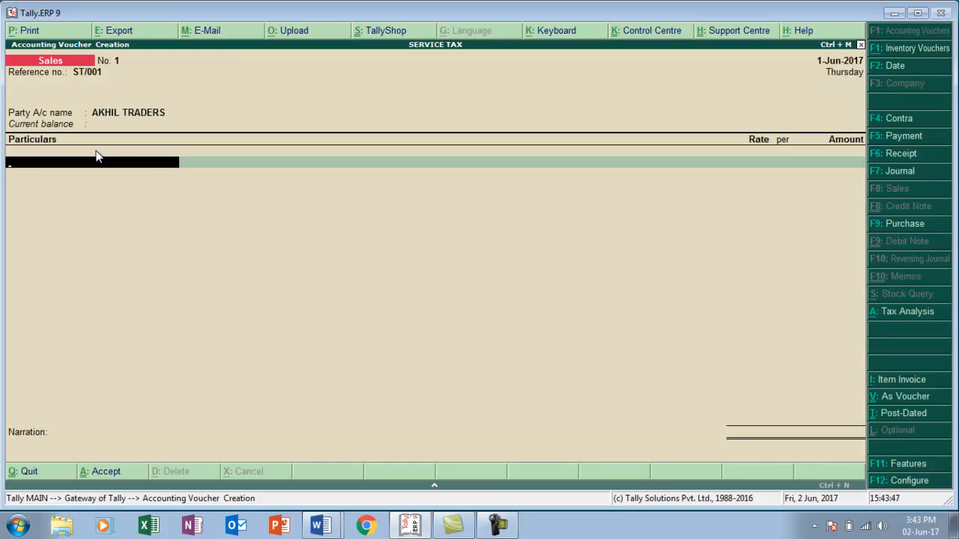
Create a ledger named Advertisment under Sales Accounts from the voucher, with inventory values affected set to No
{"action": "key", "text": "alt+c"}
{"action": "type", "text": "A"}
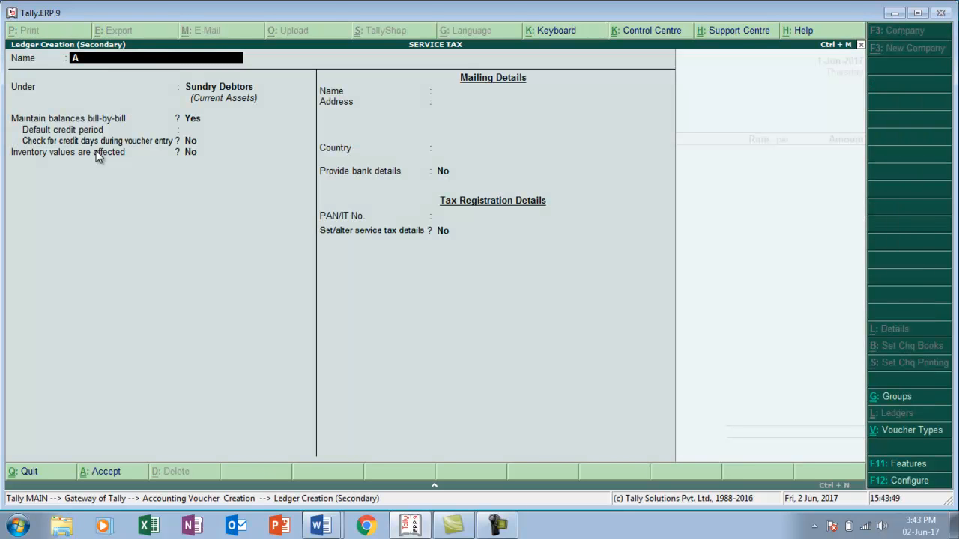
{"action": "type", "text": "dvertisment"}
{"action": "key", "text": "Return"}
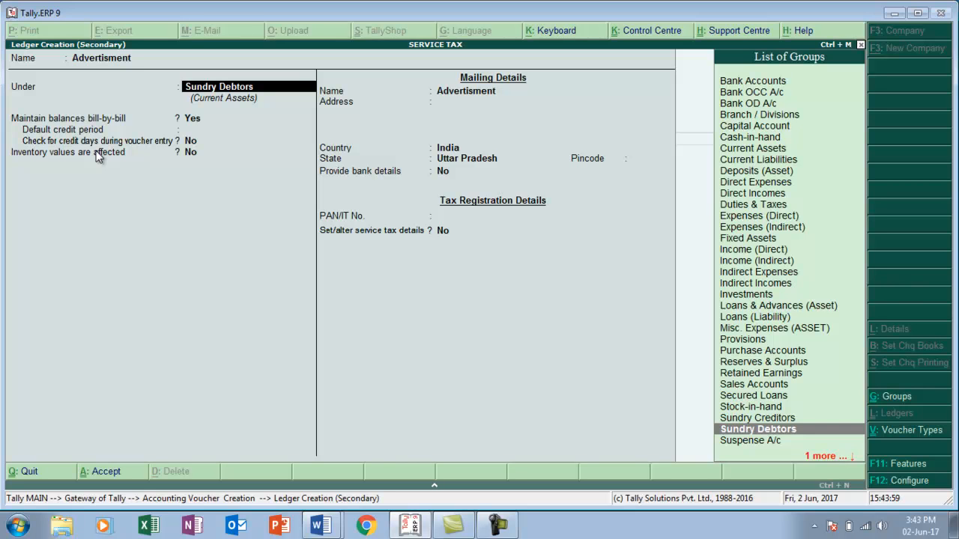
{"action": "type", "text": "S"}
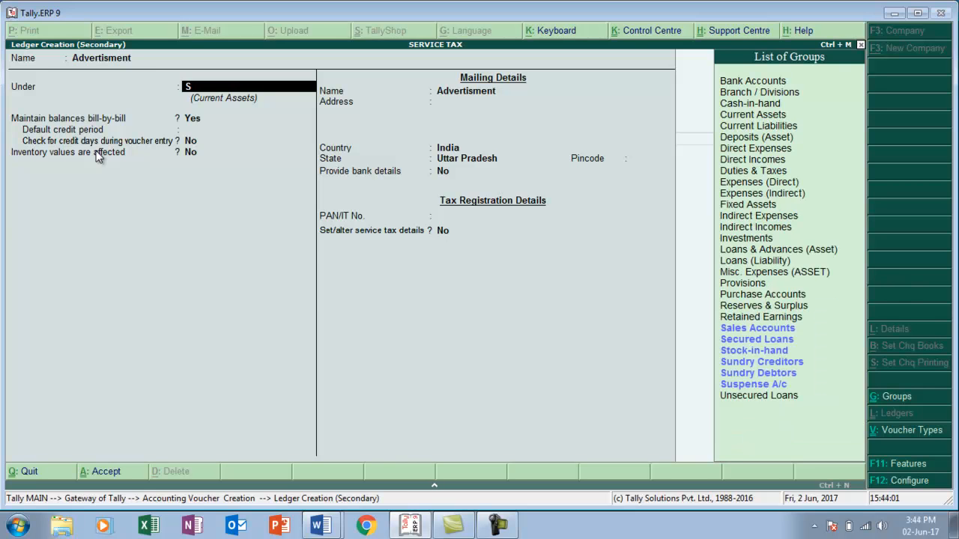
{"action": "key", "text": "Return"}
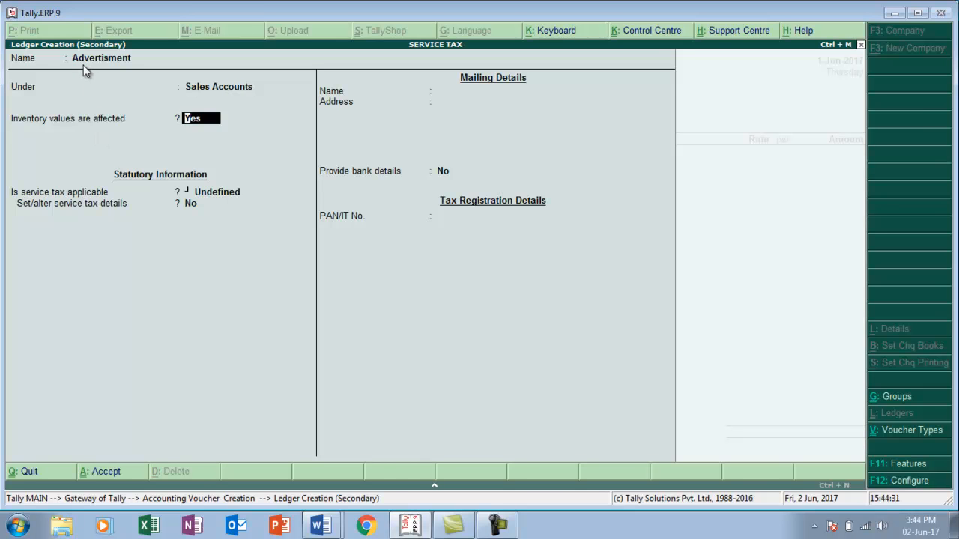
{"action": "type", "text": "n"}
{"action": "key", "text": "Return"}
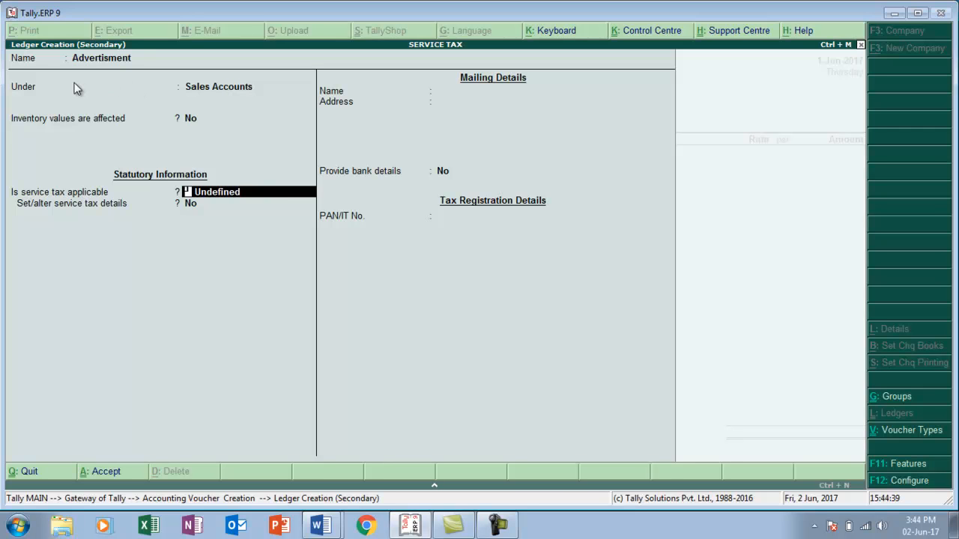
Mark service tax as Applicable for the Advertisment ledger and set its option to alter service tax details to Yes
{"action": "key", "text": "BackSpace"}
{"action": "key", "text": "Return"}
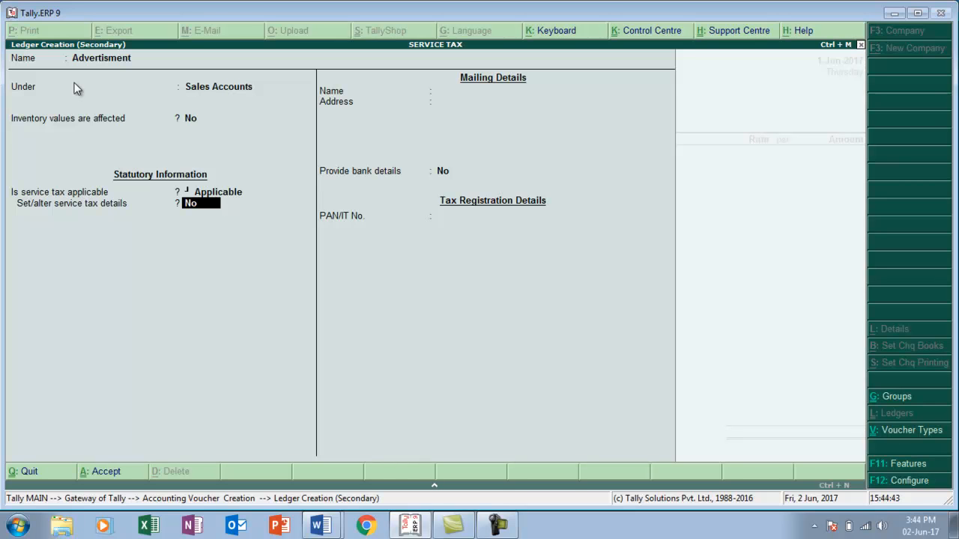
{"action": "type", "text": "y"}
{"action": "key", "text": "Return"}
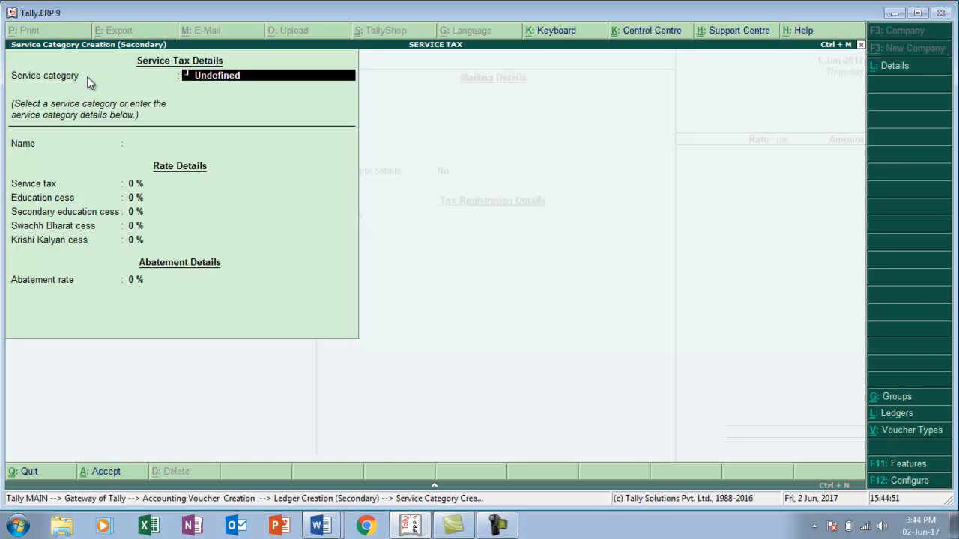
Start a new service category for the ledger and name it Advertisment
{"action": "key", "text": "Return"}
{"action": "type", "text": "Adve"}
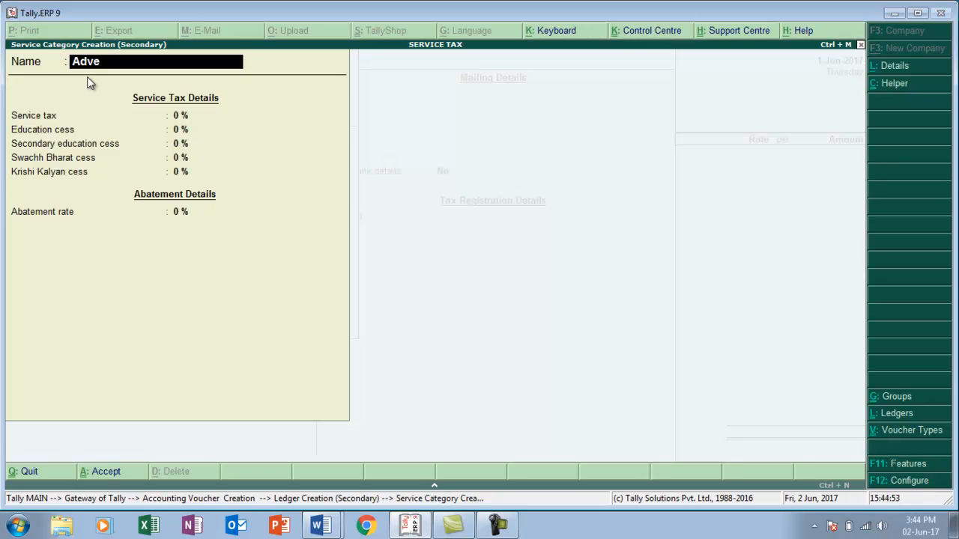
{"action": "type", "text": "rtisment"}
{"action": "key", "text": "Return"}
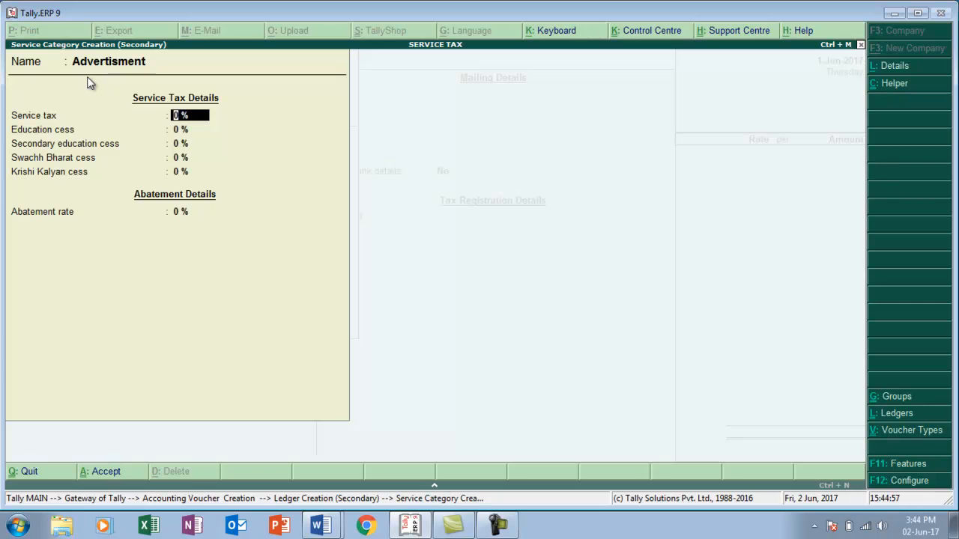
Set the category's rates to 14% service tax, 0.50% Swachh Bharat cess and 0.50% Krishi Kalyan cess, leaving both education cesses at 0%
{"action": "type", "text": "14"}
{"action": "key", "text": "Return"}
{"action": "key", "text": "Return"}
{"action": "key", "text": "Return"}
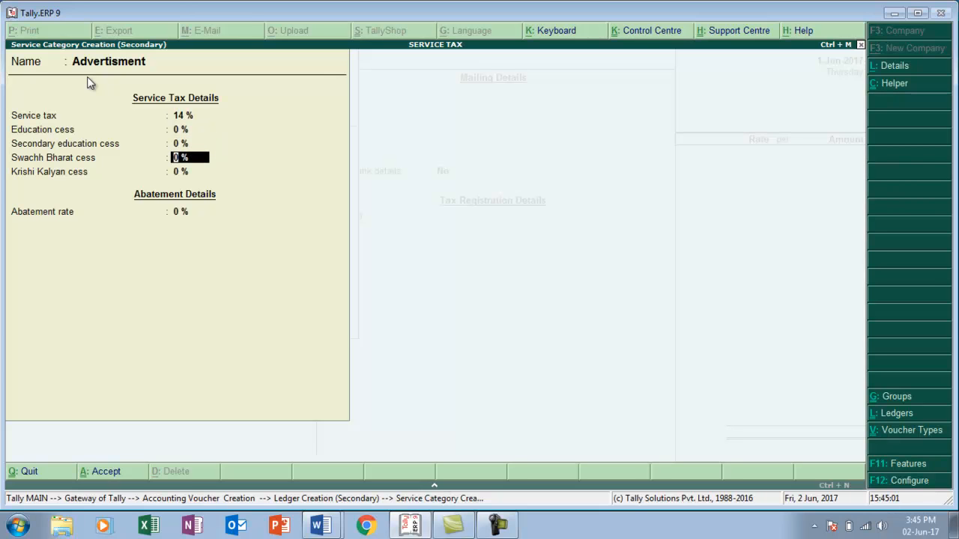
{"action": "type", "text": ".5"}
{"action": "key", "text": "Return"}
{"action": "type", "text": "."}
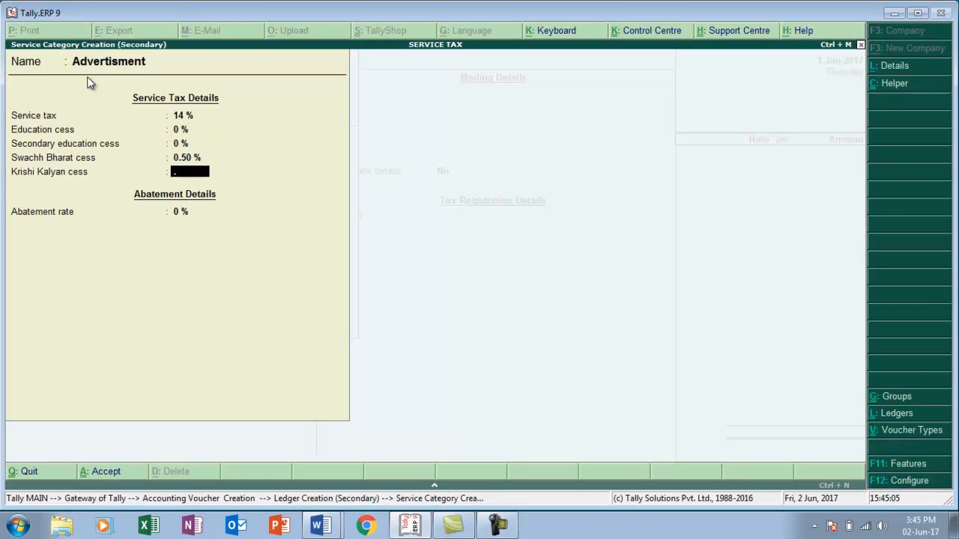
{"action": "type", "text": "5"}
{"action": "key", "text": "Return"}
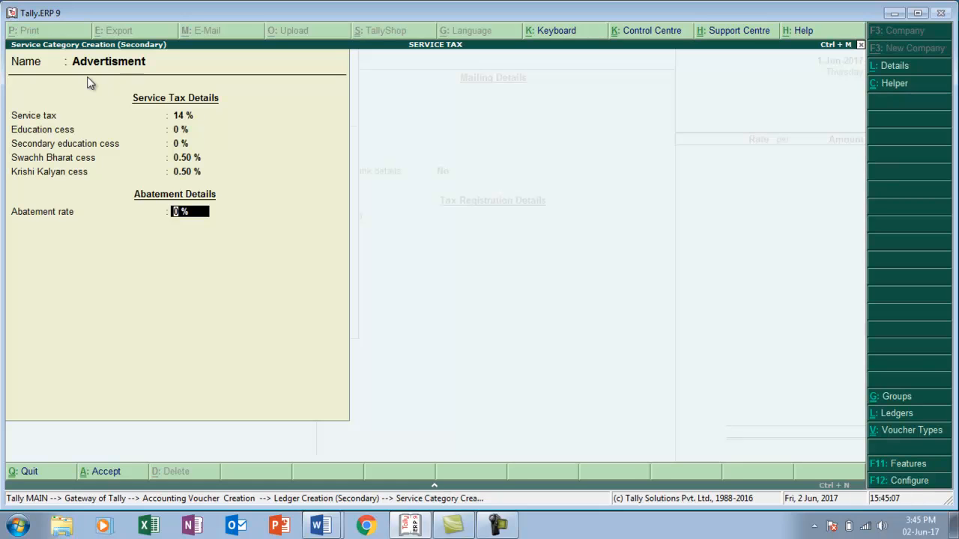
Save the service category and ledger with no abatement, and enter 70,000 as the Advertisment amount in the sales voucher
{"action": "key", "text": "Return"}
{"action": "key", "text": "Return"}
{"action": "key", "text": "Return"}
{"action": "key", "text": "Return"}
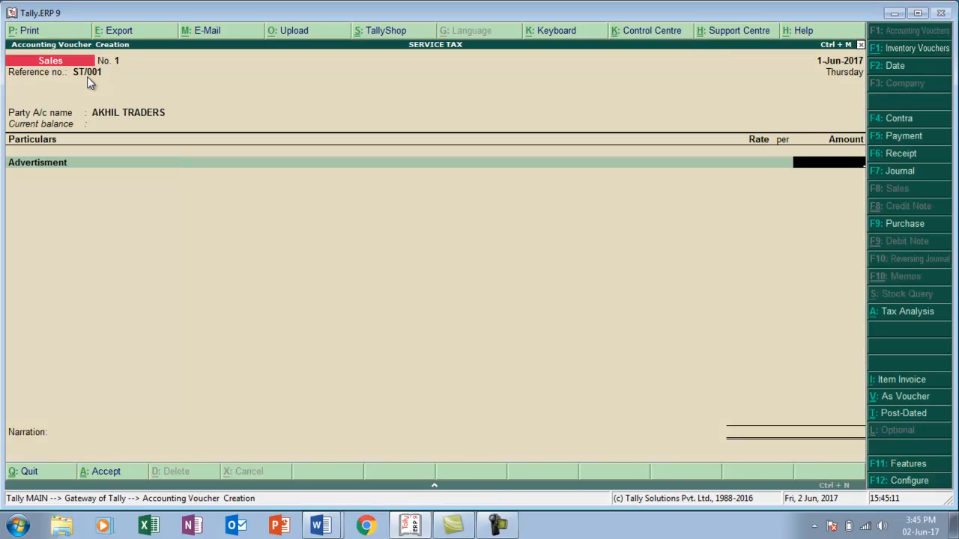
{"action": "type", "text": "70000"}
{"action": "key", "text": "Return"}
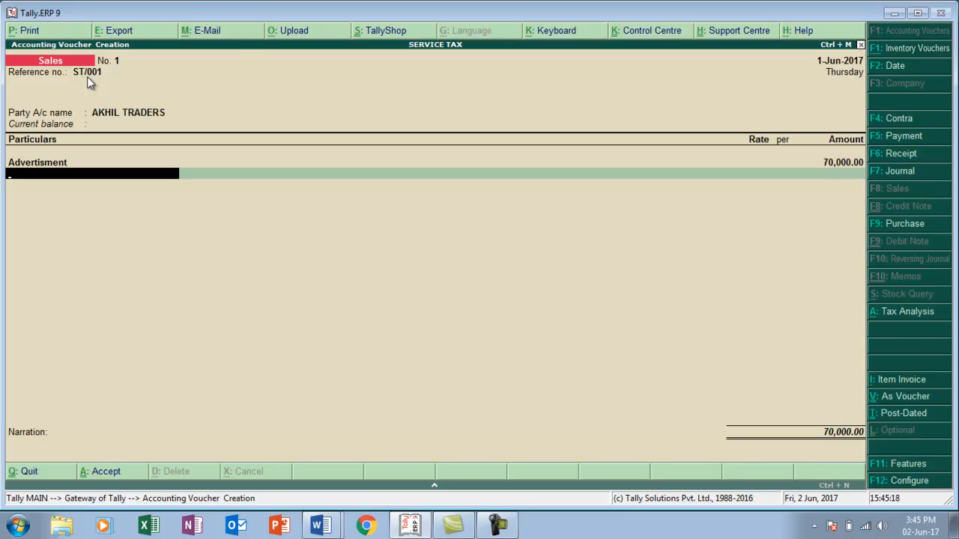
Start a new ledger from the next voucher line, name it Service Tax and place it under Duties & Taxes
{"action": "key", "text": "alt+c"}
{"action": "type", "text": "Service tax"}
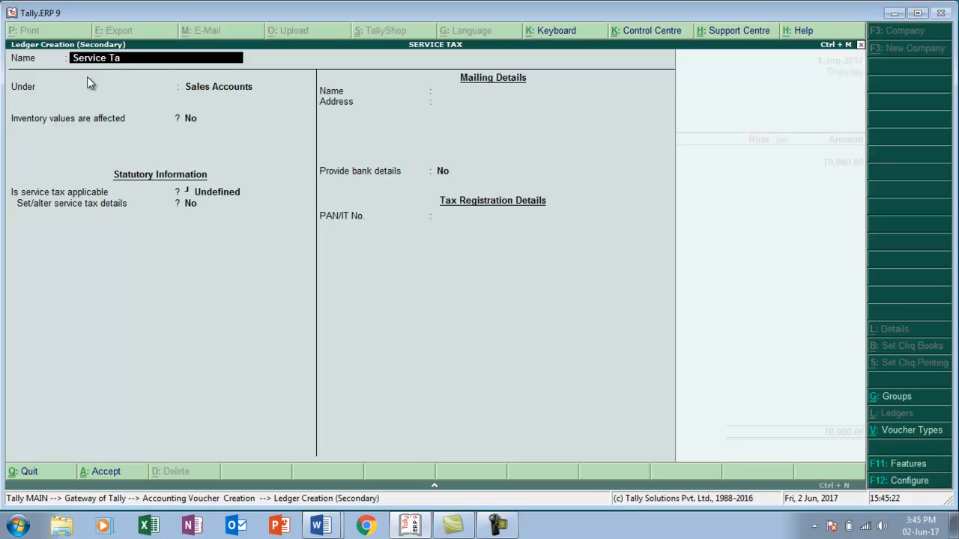
{"action": "key", "text": "Return"}
{"action": "type", "text": "D"}
{"action": "key", "text": "Down"}
{"action": "key", "text": "Down"}
{"action": "key", "text": "Down"}
{"action": "key", "text": "Return"}
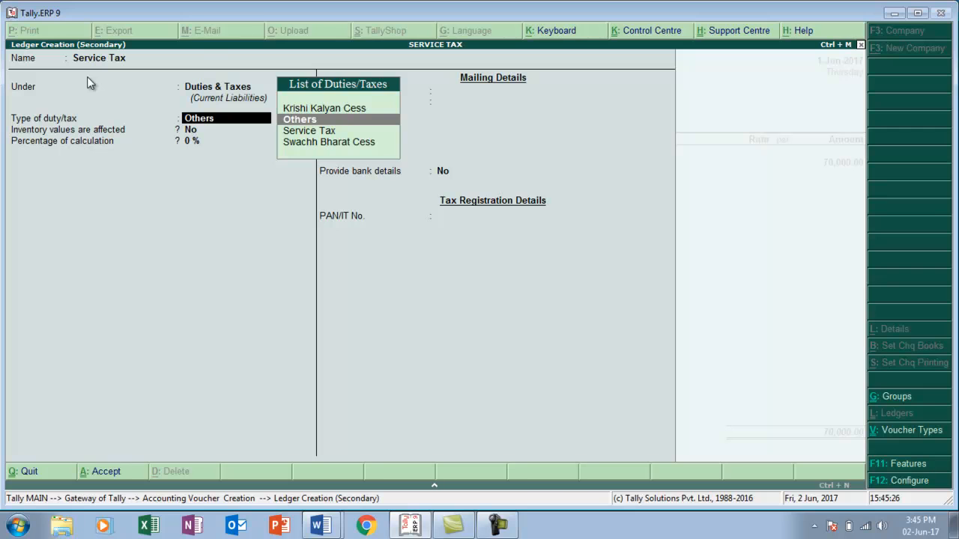
Set the ledger's duty type and tax head to Service Tax, save it and accept its calculated amount in the voucher
{"action": "key", "text": "Down"}
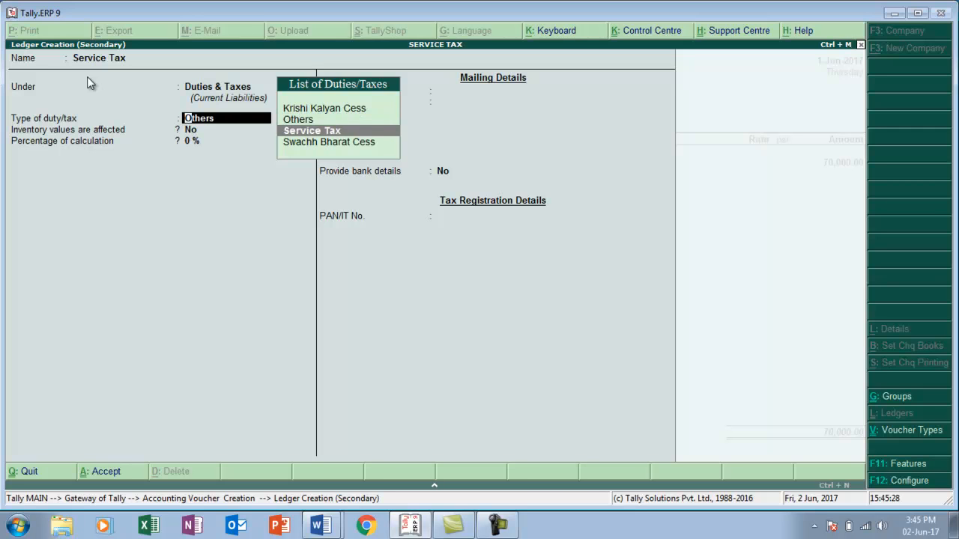
{"action": "key", "text": "Return"}
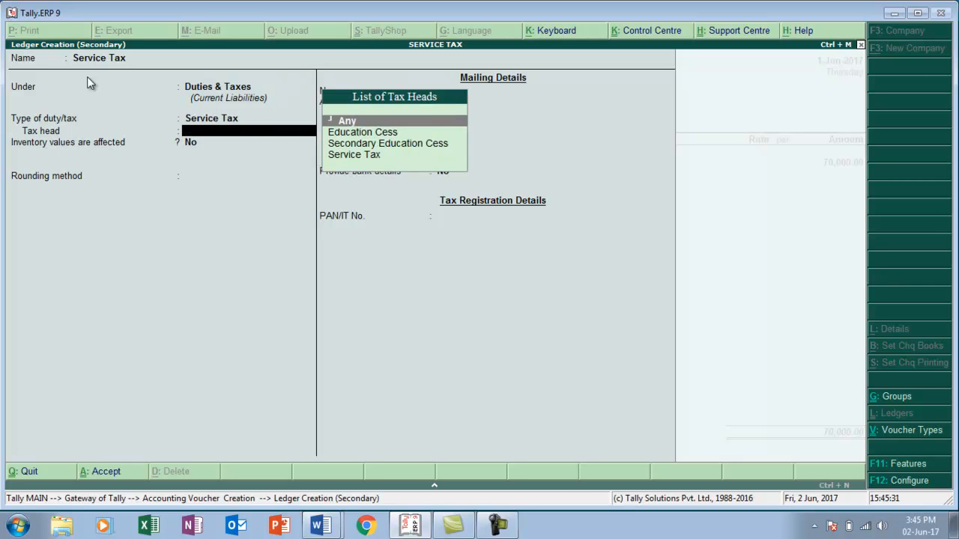
{"action": "key", "text": "Down"}
{"action": "key", "text": "Down"}
{"action": "key", "text": "Down"}
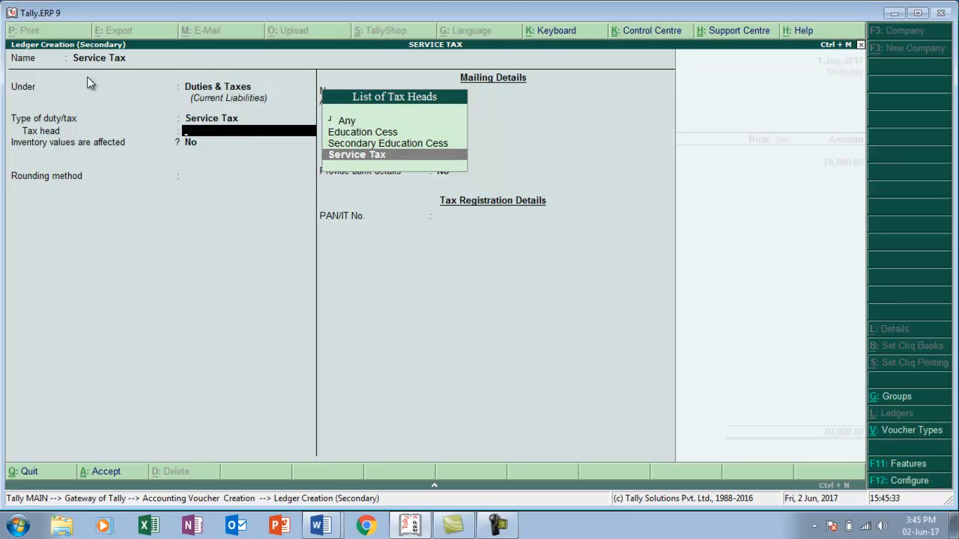
{"action": "key", "text": "Return"}
{"action": "key", "text": "Return"}
{"action": "key", "text": "Return"}
{"action": "key", "text": "Return"}
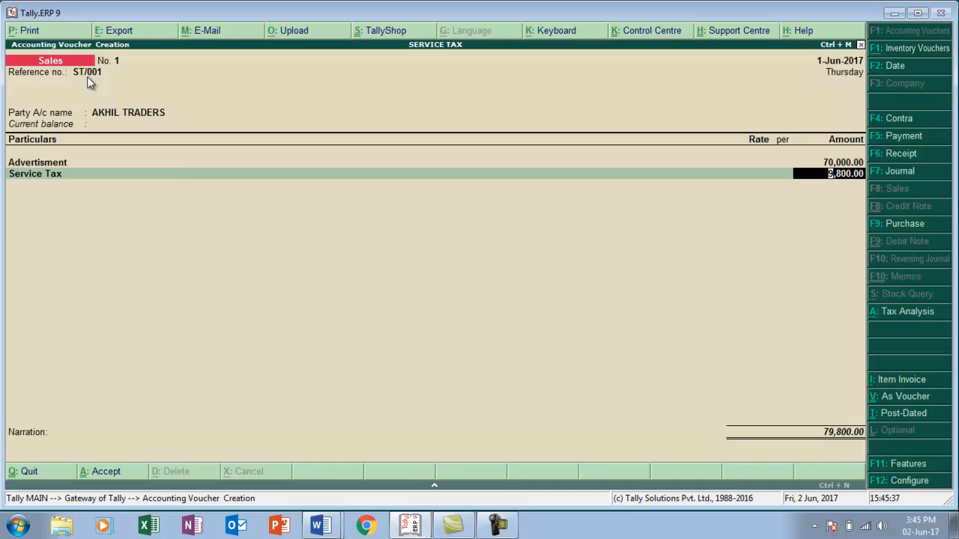
{"action": "key", "text": "Return"}
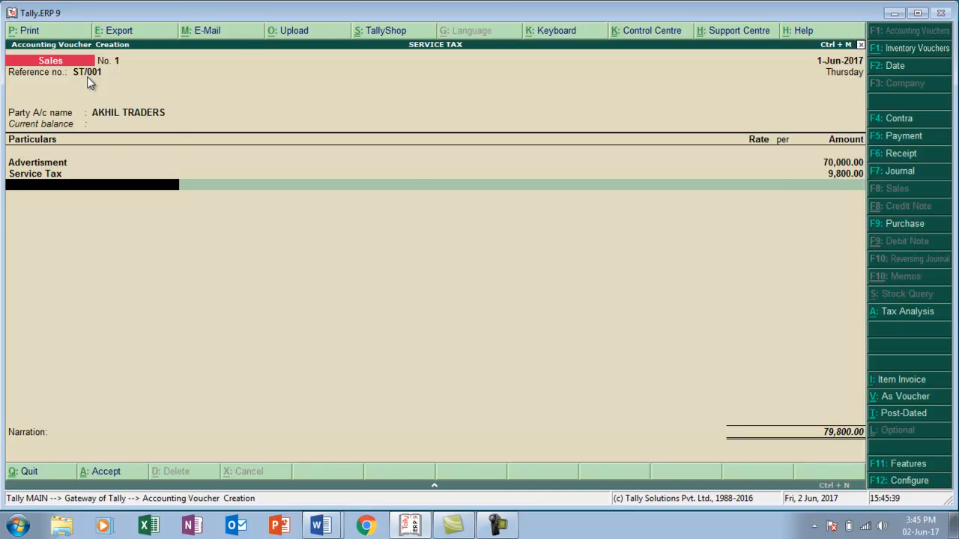
Create the ledger Kkc under Duties & Taxes with duty type Krishi Kalyan Cess and accept its calculated amount in the voucher
{"action": "key", "text": "alt+c"}
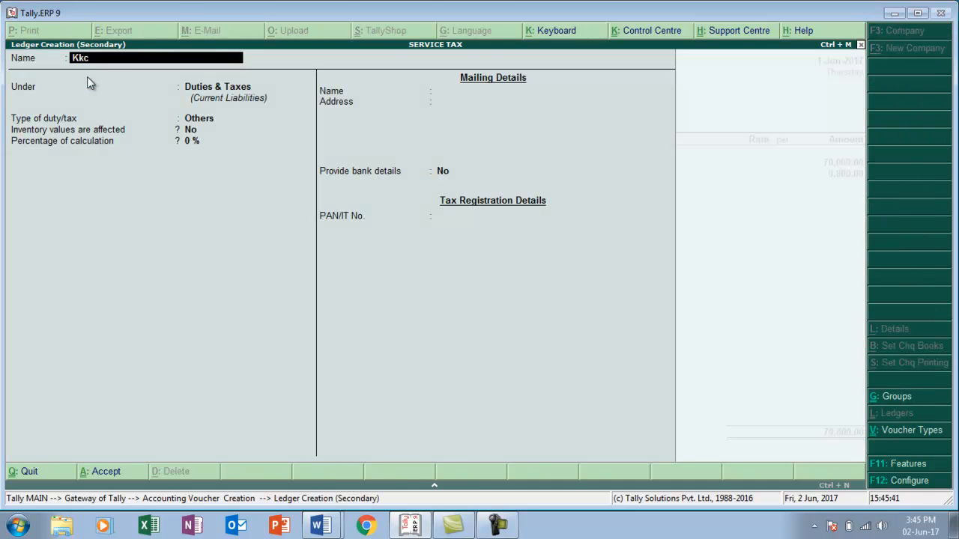
{"action": "key", "text": "Return"}
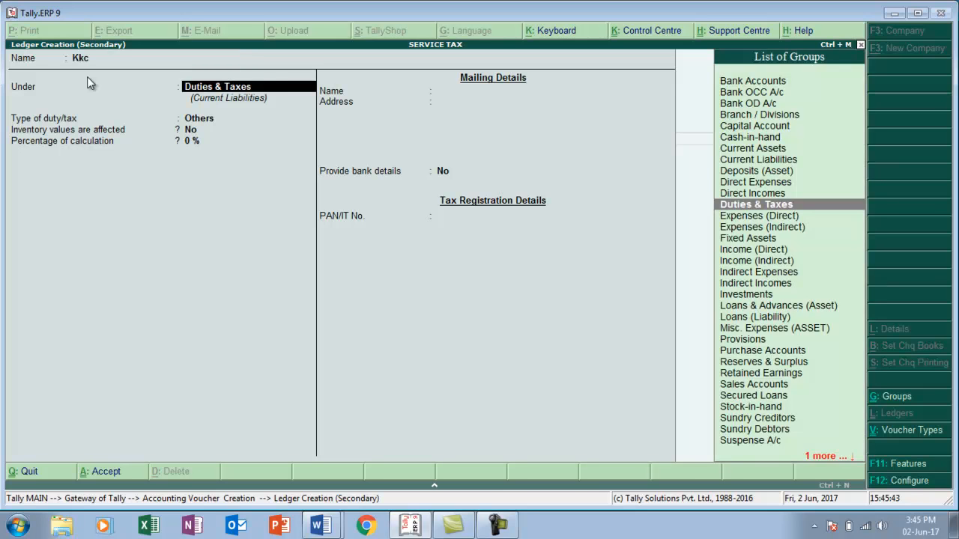
{"action": "key", "text": "Return"}
{"action": "key", "text": "Up"}
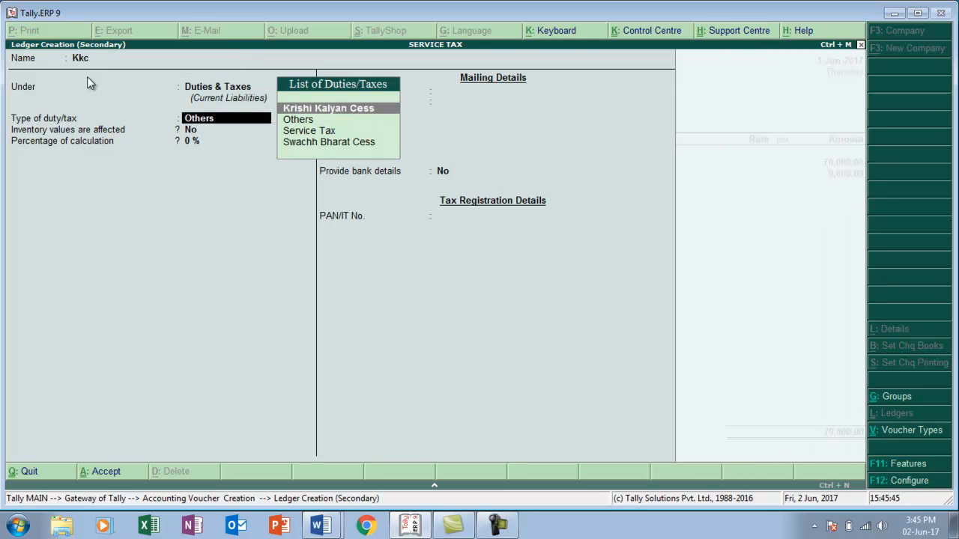
{"action": "key", "text": "Return"}
{"action": "key", "text": "Return"}
{"action": "key", "text": "Return"}
{"action": "key", "text": "Return"}
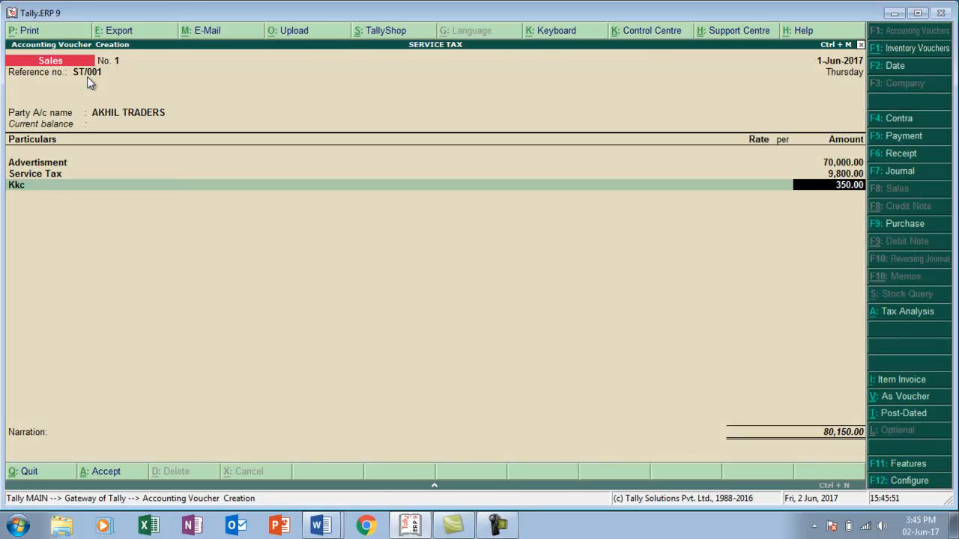
{"action": "key", "text": "Return"}
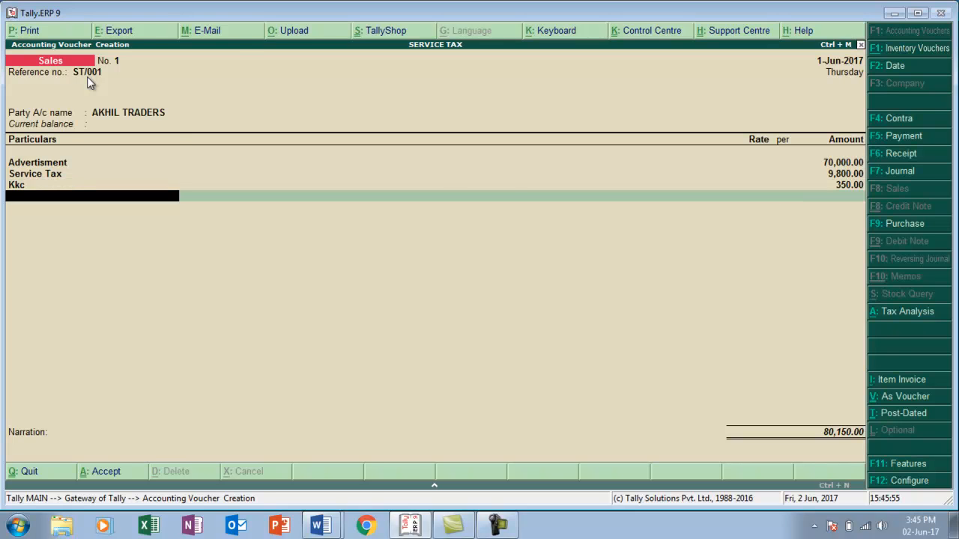
Create the ledger Sbc under Duties & Taxes with duty type Swachh Bharat Cess and no rounding, and accept its calculated amount in the voucher
{"action": "key", "text": "alt+c"}
{"action": "type", "text": "Sb"}
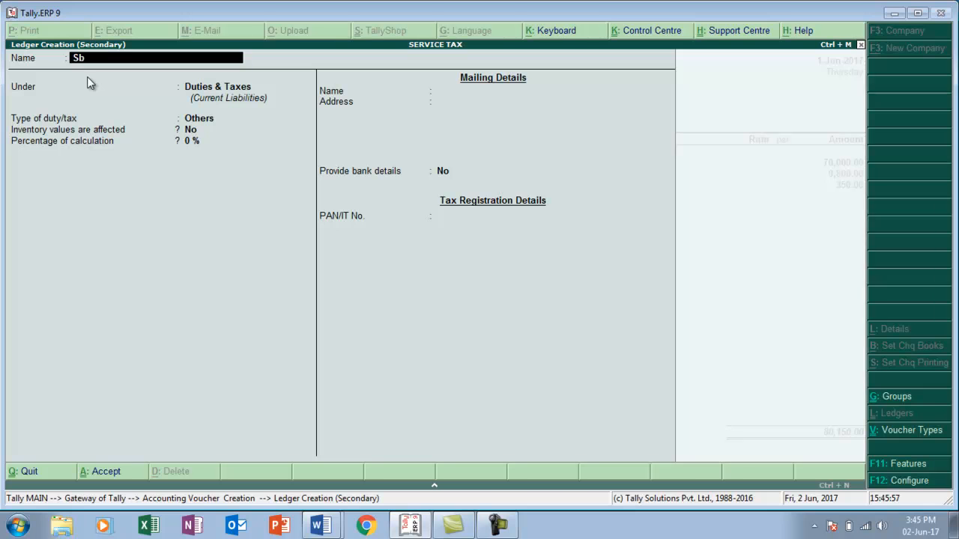
{"action": "key", "text": "Return"}
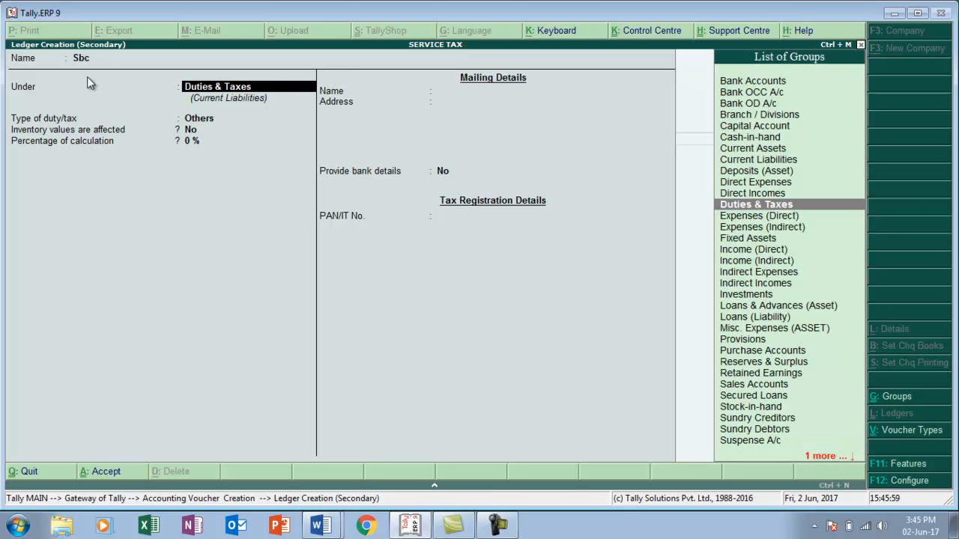
{"action": "key", "text": "Return"}
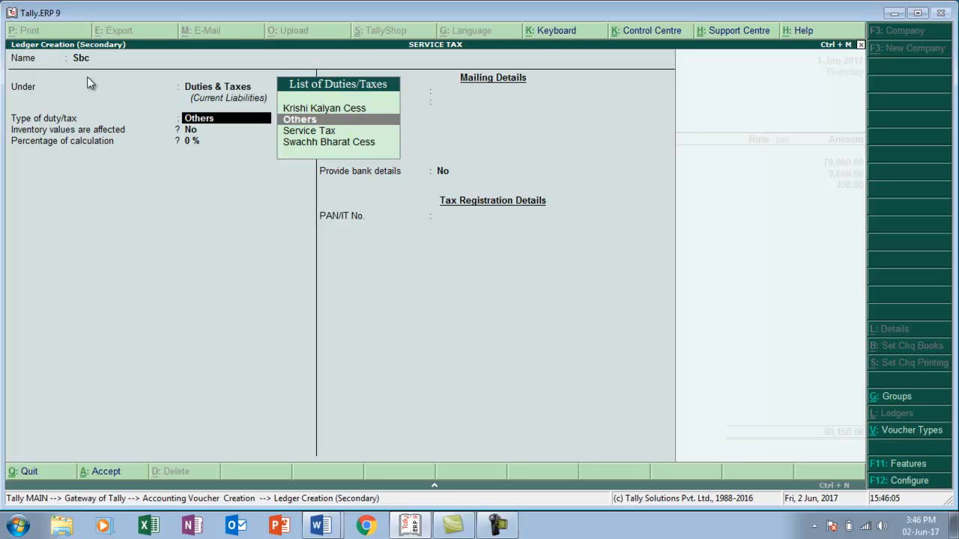
{"action": "key", "text": "Down"}
{"action": "key", "text": "Down"}
{"action": "key", "text": "Return"}
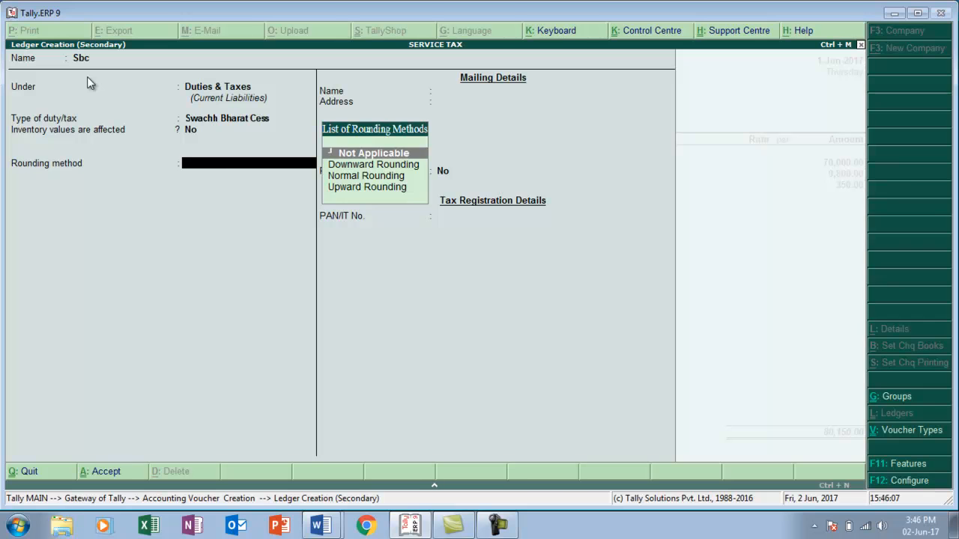
{"action": "key", "text": "Return"}
{"action": "key", "text": "Return"}
{"action": "key", "text": "Return"}
{"action": "key", "text": "Return"}
{"action": "key", "text": "Return"}
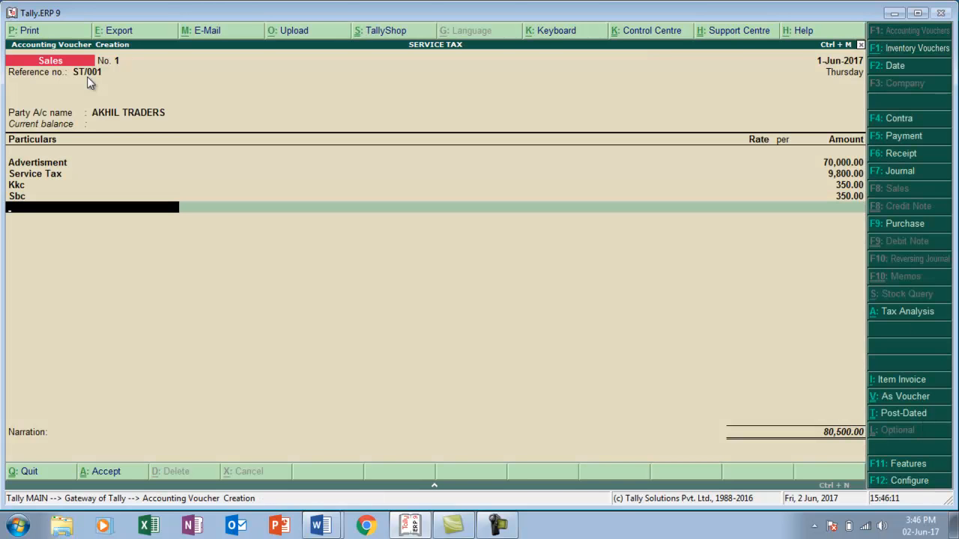
Allocate the full sales amount to a new bill reference named Sdsf and save the sales voucher without a narration
{"action": "key", "text": "Return"}
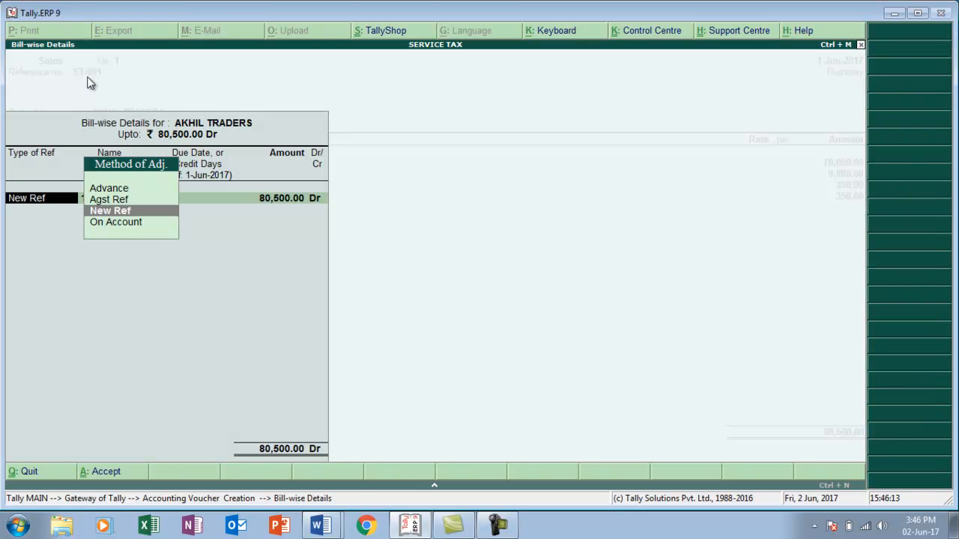
{"action": "key", "text": "Return"}
{"action": "type", "text": "Sdsfg"}
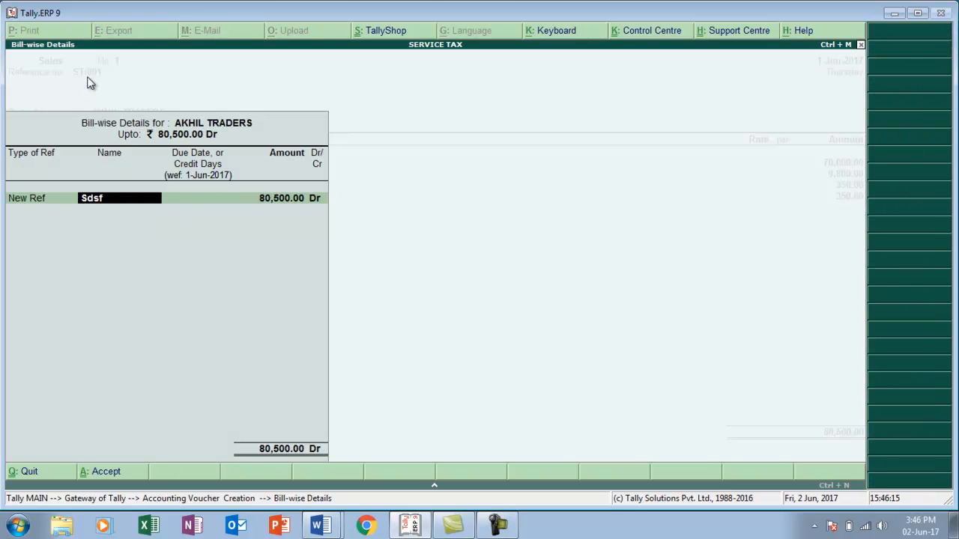
{"action": "key", "text": "Return"}
{"action": "key", "text": "Return"}
{"action": "key", "text": "Return"}
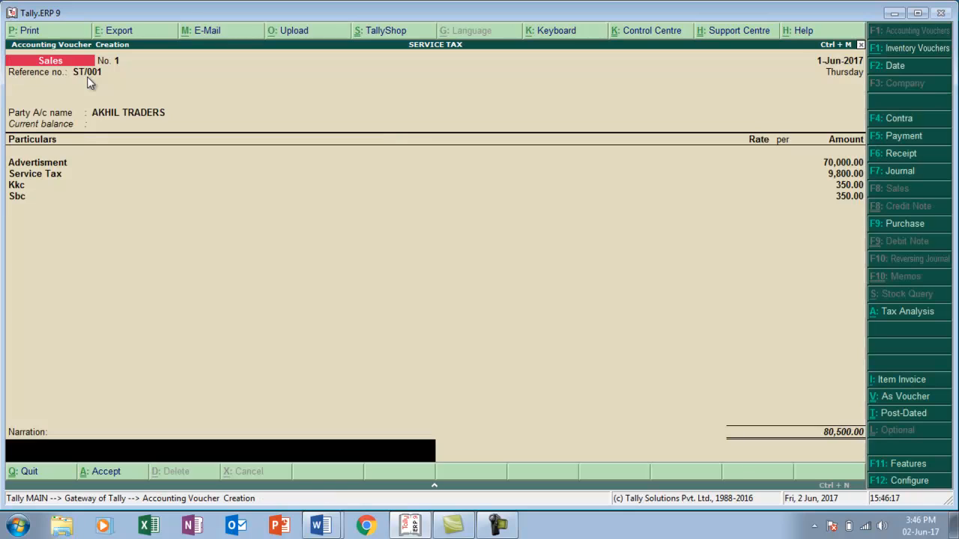
{"action": "key", "text": "Return"}
{"action": "key", "text": "Return"}
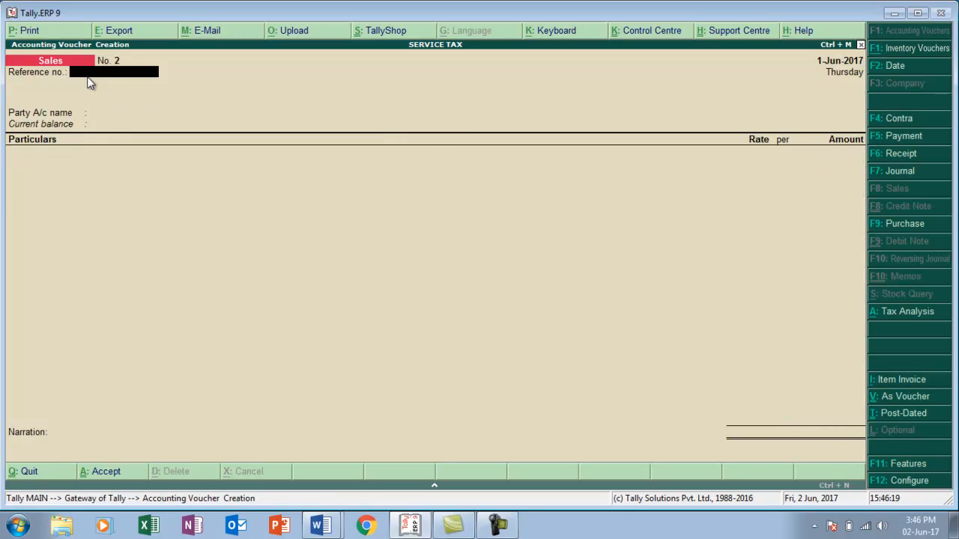
Check the second transaction in the Word case list, then start a purchase voucher dated 2-Jun-2017 in Tally with supplier invoice number stv/002
{"action": "key", "text": "alt+Tab"}
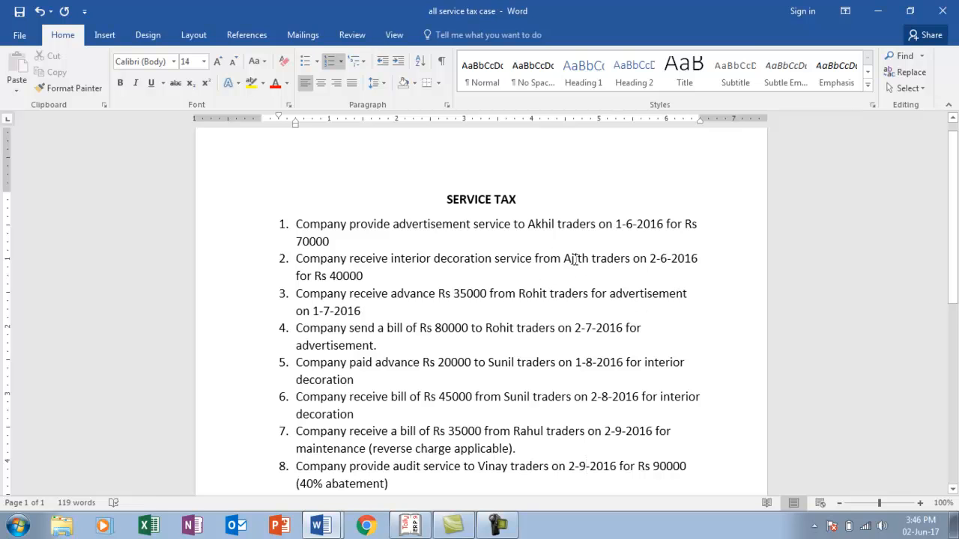
{"action": "key", "text": "alt+Tab"}
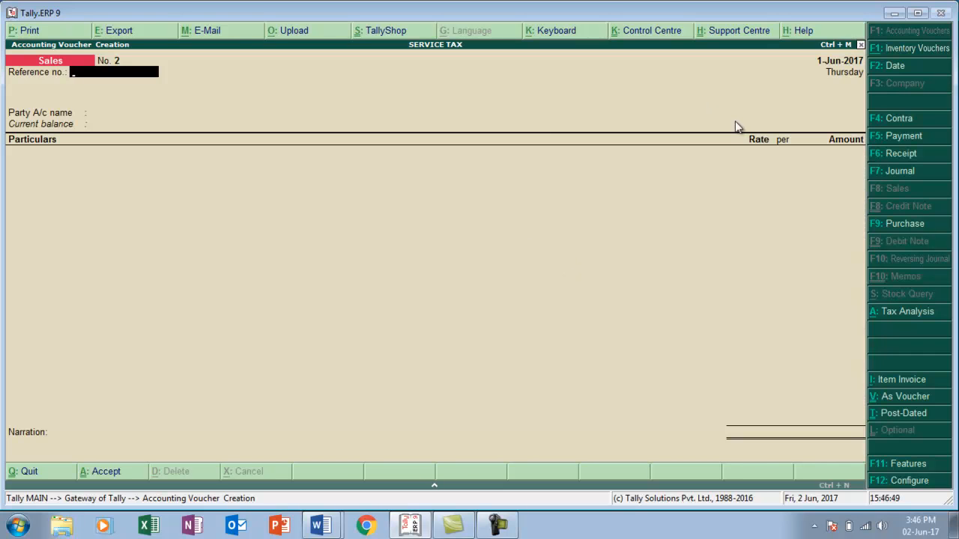
{"action": "left_click", "coordinate": [901, 226]}
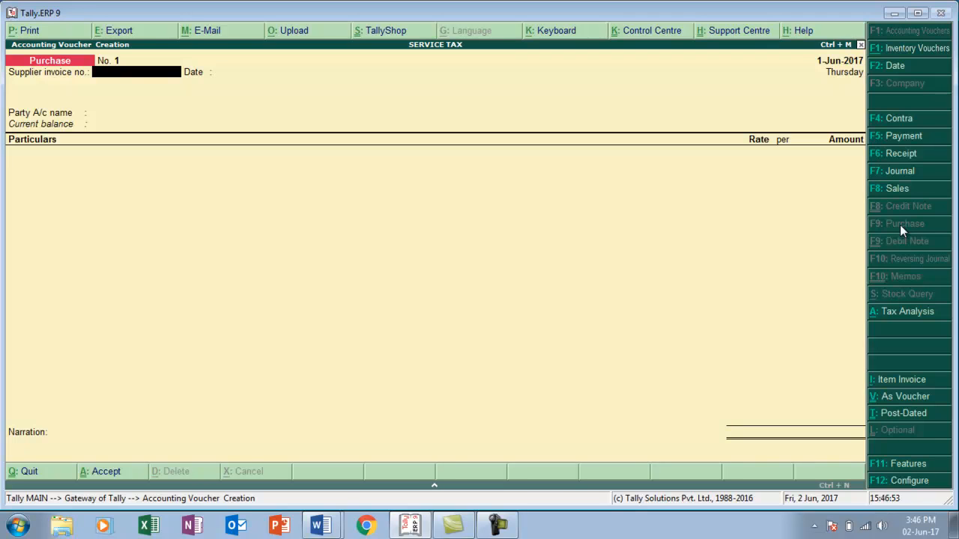
{"action": "key", "text": "F2"}
{"action": "type", "text": "2"}
{"action": "key", "text": "Return"}
{"action": "type", "text": "stv/002"}
{"action": "key", "text": "Return"}
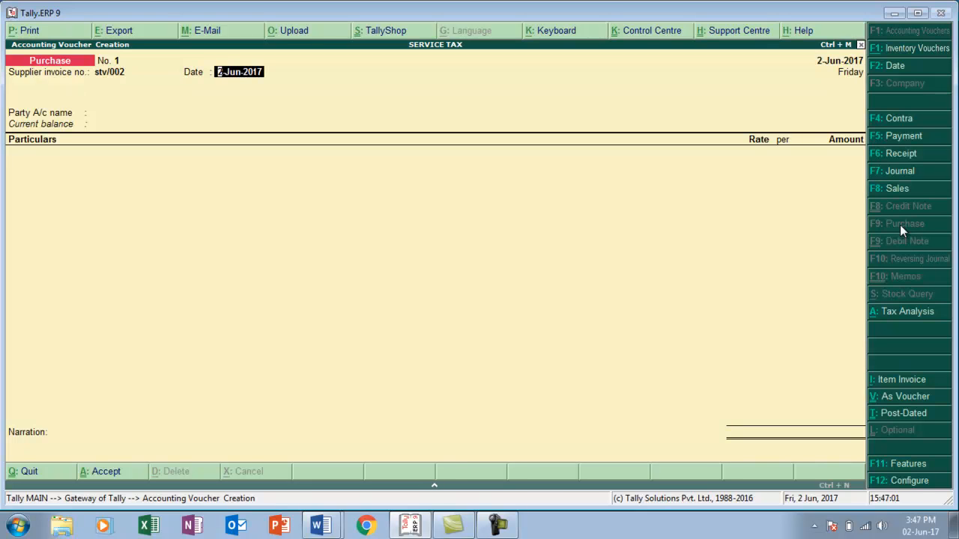
{"action": "key", "text": "Return"}
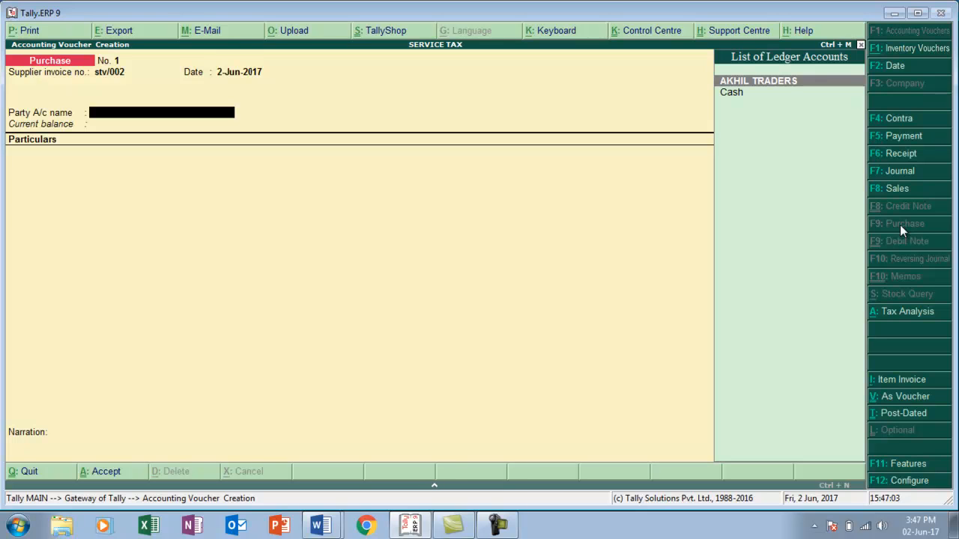
Start a new party ledger from the purchase voucher, name it Ajith Traders and place it under Sundry Creditors
{"action": "key", "text": "alt+c"}
{"action": "type", "text": "A"}
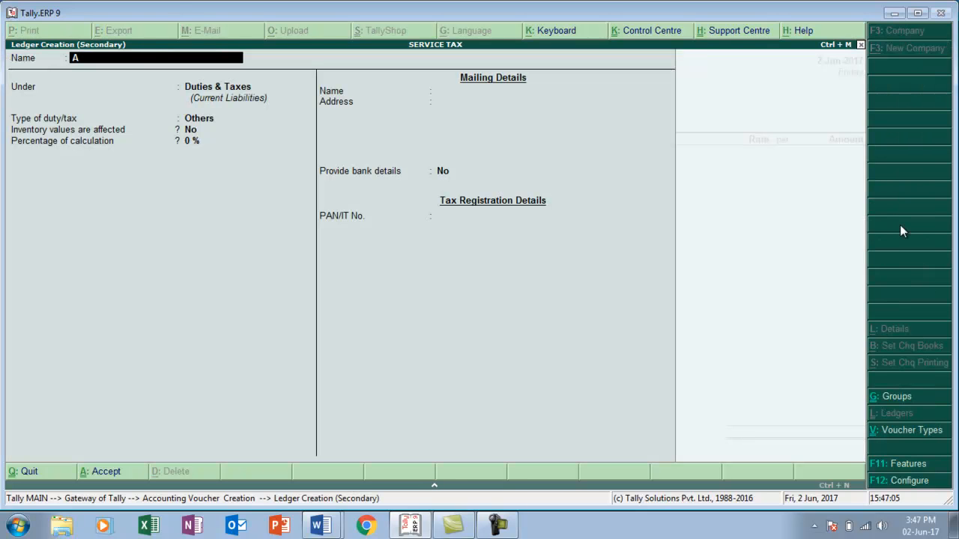
{"action": "type", "text": "jith Traders"}
{"action": "key", "text": "Return"}
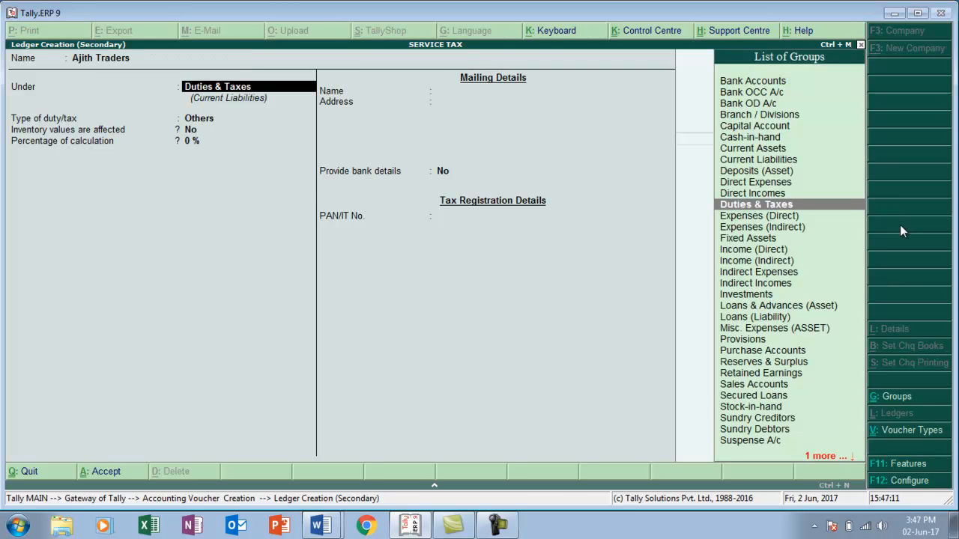
{"action": "type", "text": "S"}
{"action": "key", "text": "Down"}
{"action": "key", "text": "Down"}
{"action": "key", "text": "Down"}
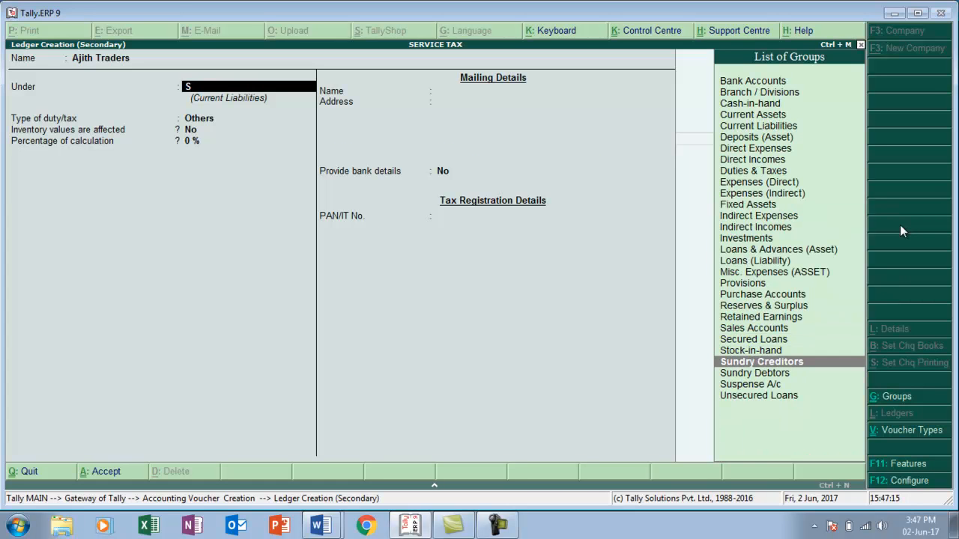
{"action": "key", "text": "Return"}
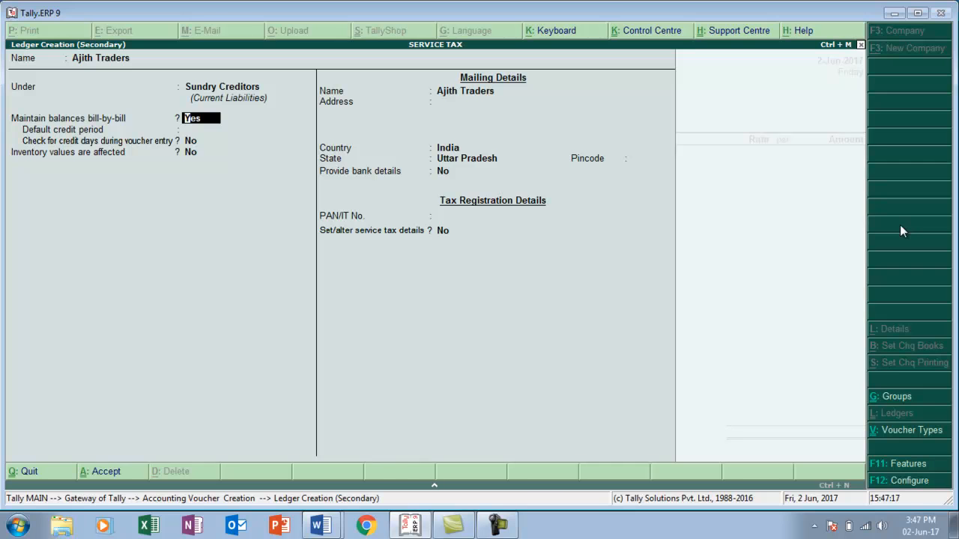
Keep the party's default balance and mailing details, enable its service tax details and enter the service tax registration number
{"action": "key", "text": "Return"}
{"action": "key", "text": "Return"}
{"action": "key", "text": "Return"}
{"action": "key", "text": "Return"}
{"action": "key", "text": "Return"}
{"action": "key", "text": "Return"}
{"action": "key", "text": "Return"}
{"action": "key", "text": "Return"}
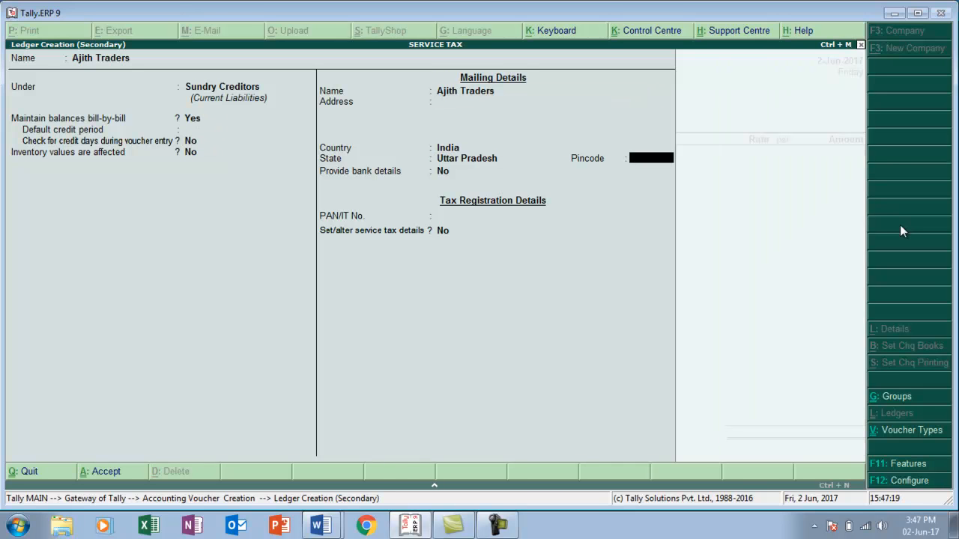
{"action": "type", "text": "y"}
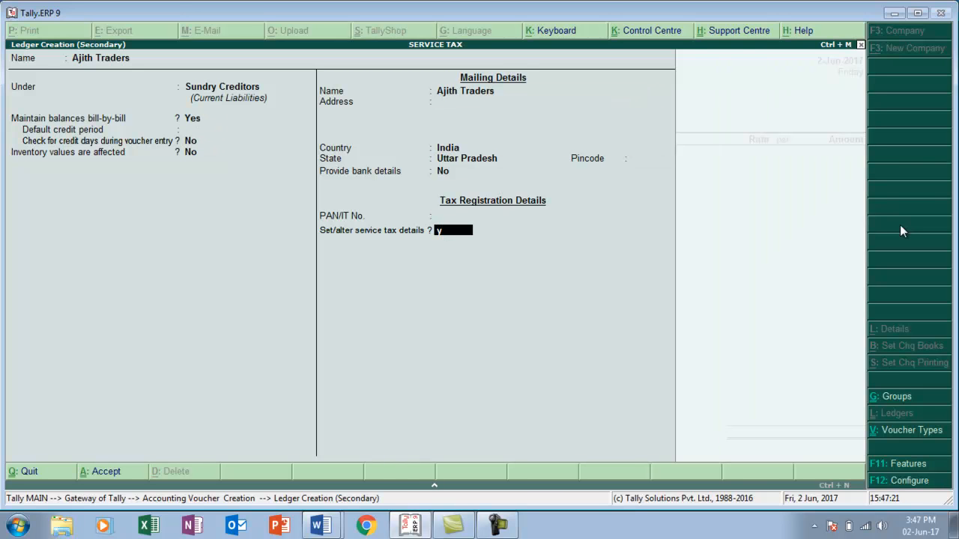
{"action": "key", "text": "Return"}
{"action": "type", "text": "A"}
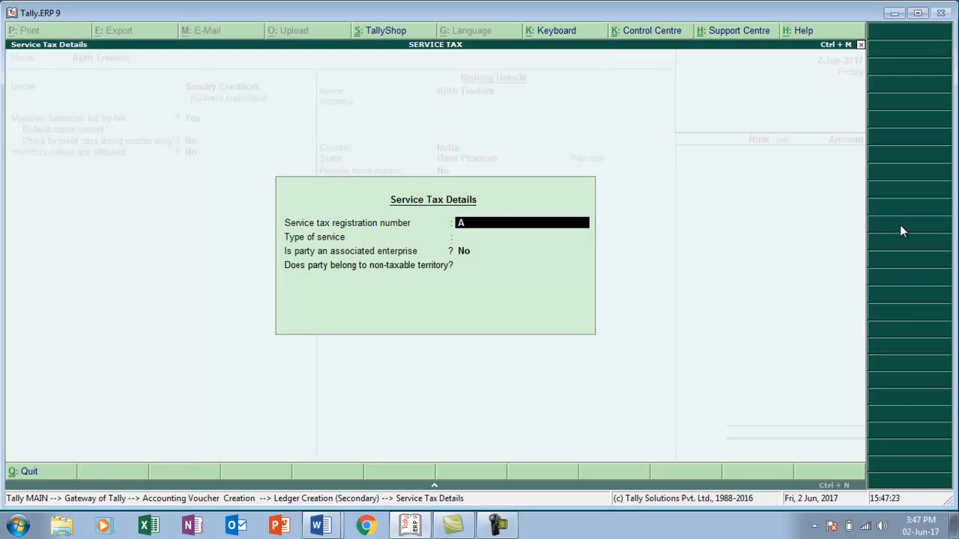
{"action": "type", "text": "ASPP1237AST001"}
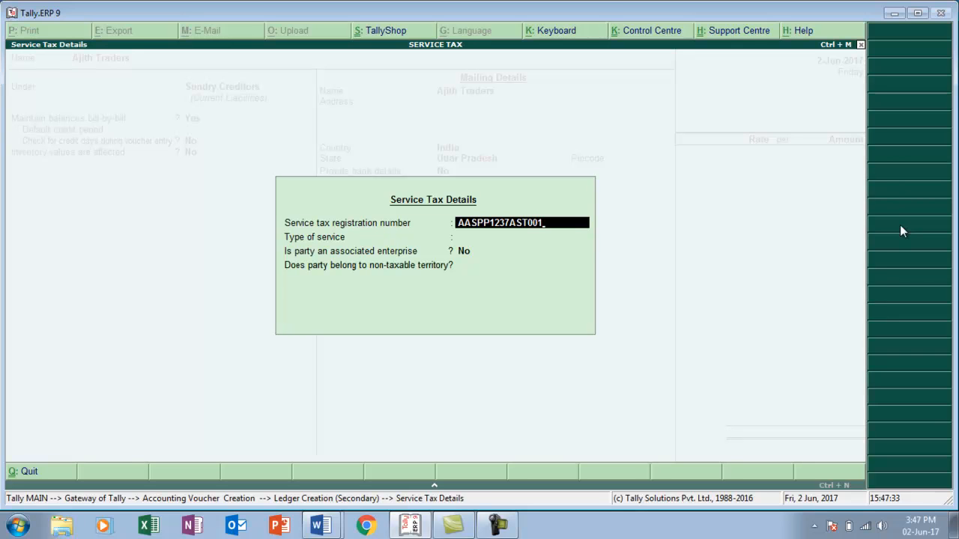
{"action": "key", "text": "Return"}
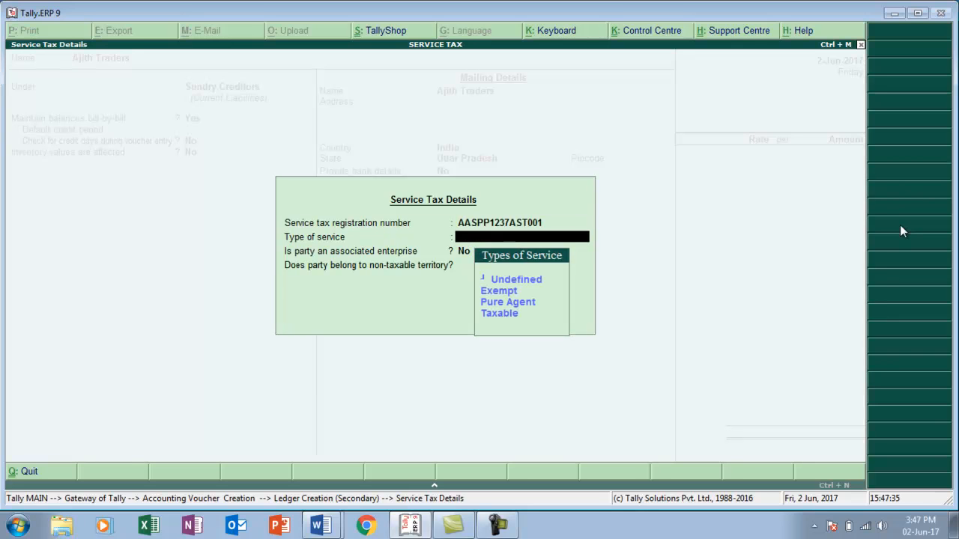
Set the party's type of service to Taxable and save the ledger into the purchase voucher
{"action": "key", "text": "Down"}
{"action": "key", "text": "Down"}
{"action": "key", "text": "Down"}
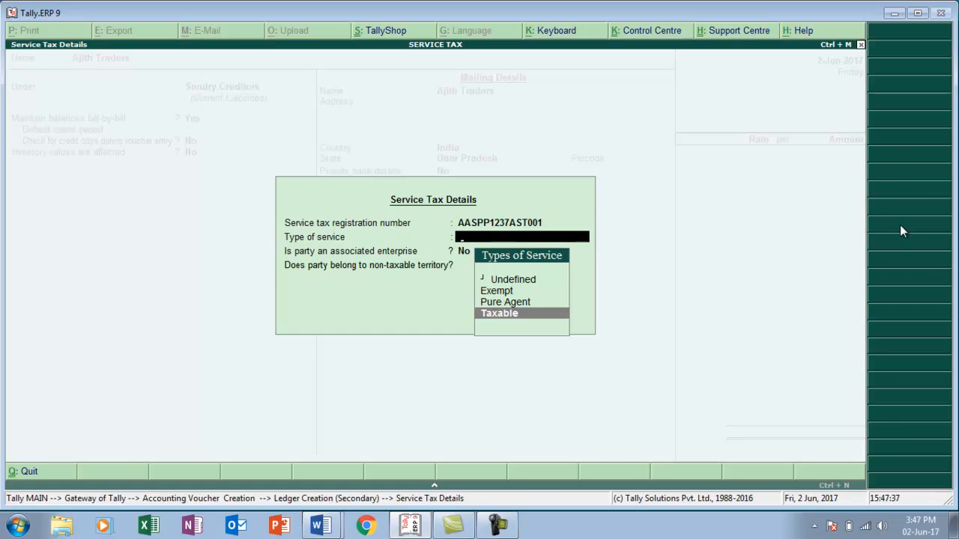
{"action": "key", "text": "Return"}
{"action": "key", "text": "Return"}
{"action": "key", "text": "Return"}
{"action": "key", "text": "Return"}
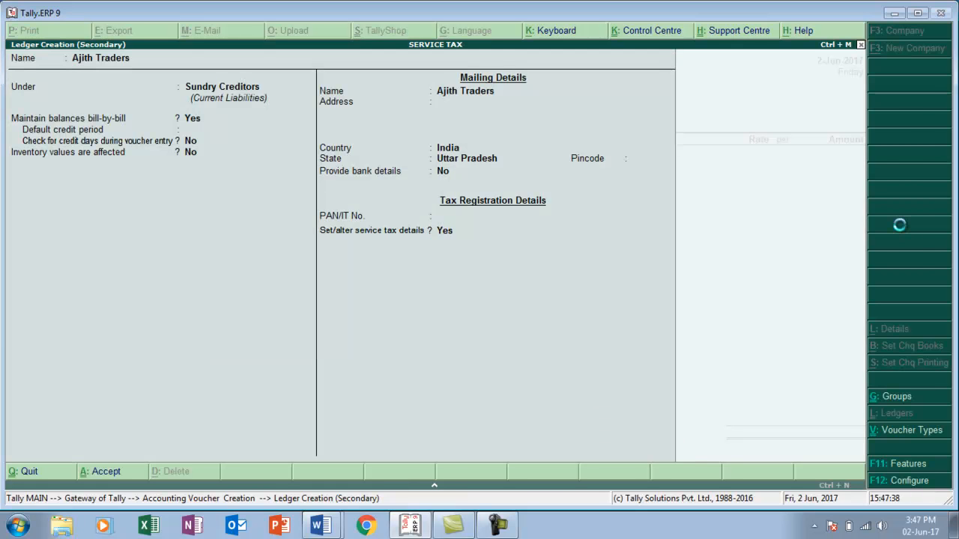
{"action": "key", "text": "Return"}
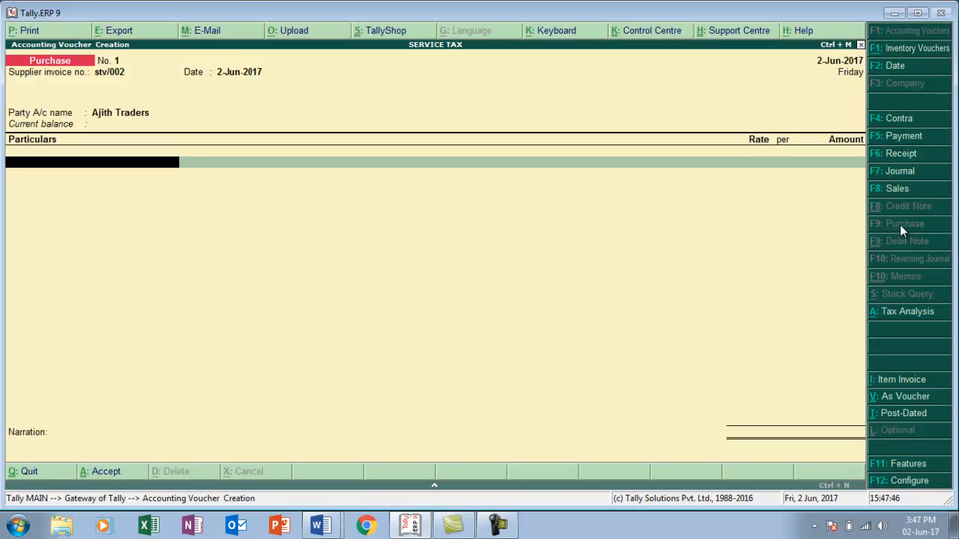
Start a new ledger from the first voucher line, name it Interior Decoration and place it under Purchase Accounts
{"action": "key", "text": "alt+c"}
{"action": "type", "text": "Inter"}
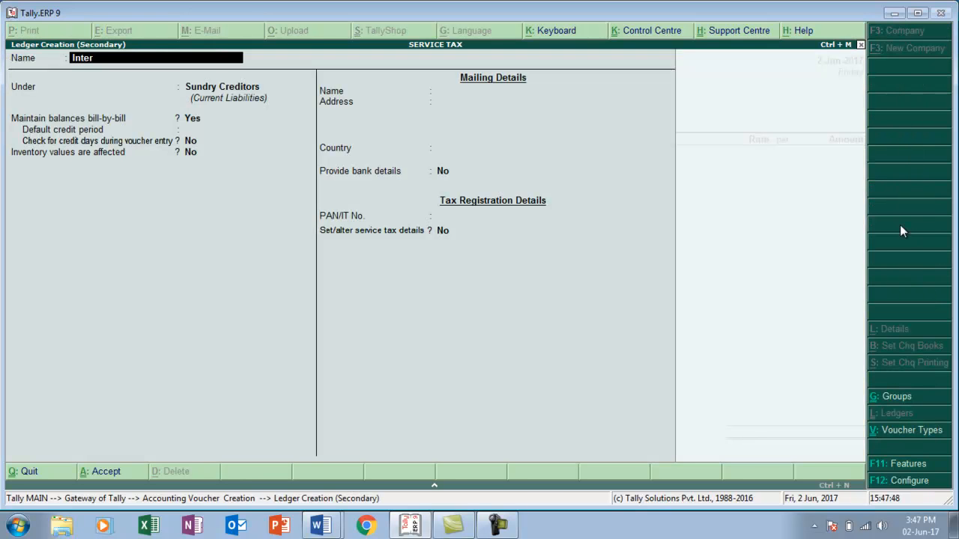
{"action": "type", "text": "ior Decoration"}
{"action": "key", "text": "Return"}
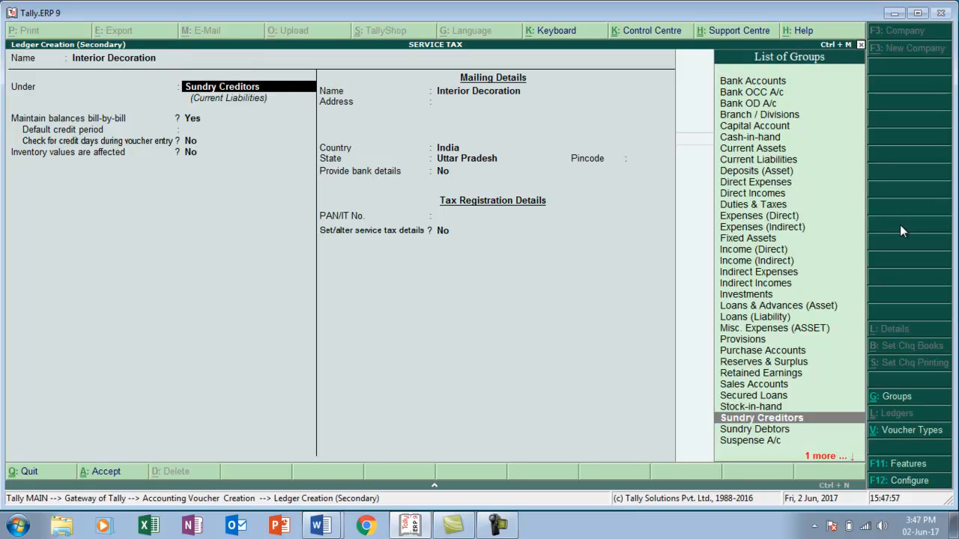
{"action": "type", "text": "P"}
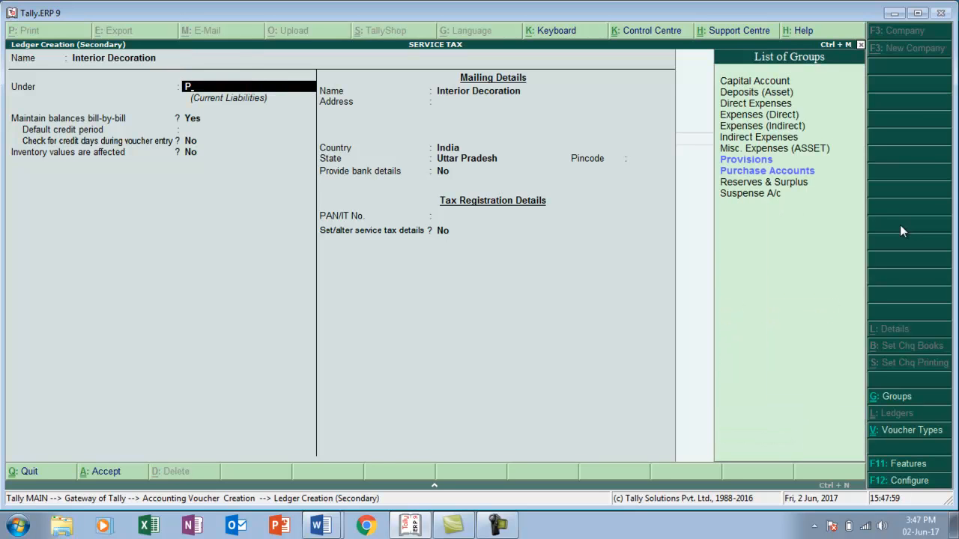
{"action": "key", "text": "Down"}
{"action": "key", "text": "Return"}
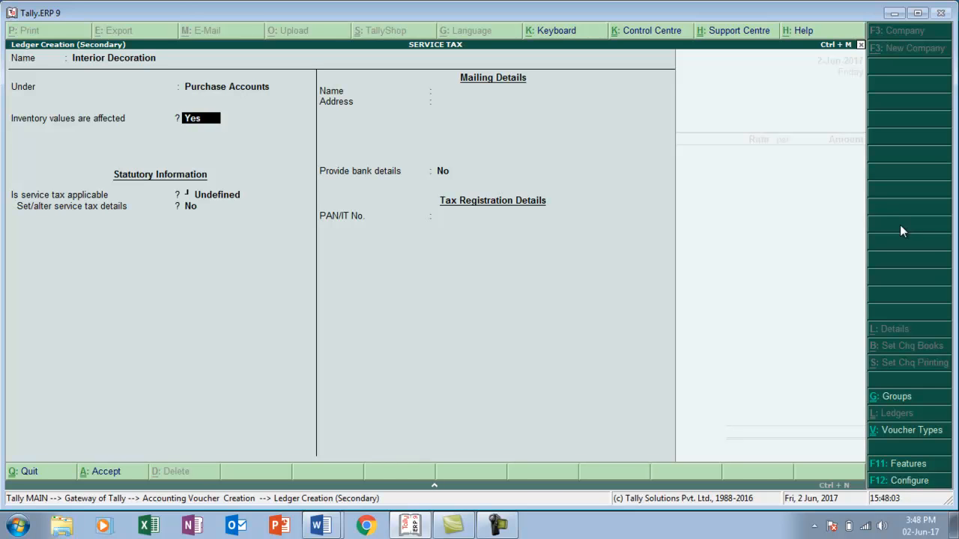
Set the ledger's inventory effect to No and service tax to Applicable, and open its service tax details
{"action": "type", "text": "n"}
{"action": "key", "text": "Return"}
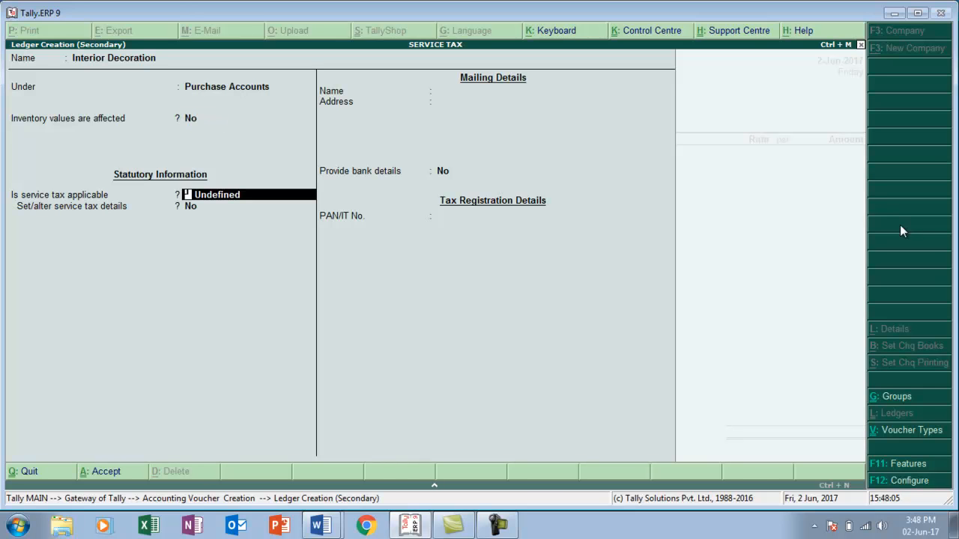
{"action": "key", "text": "BackSpace"}
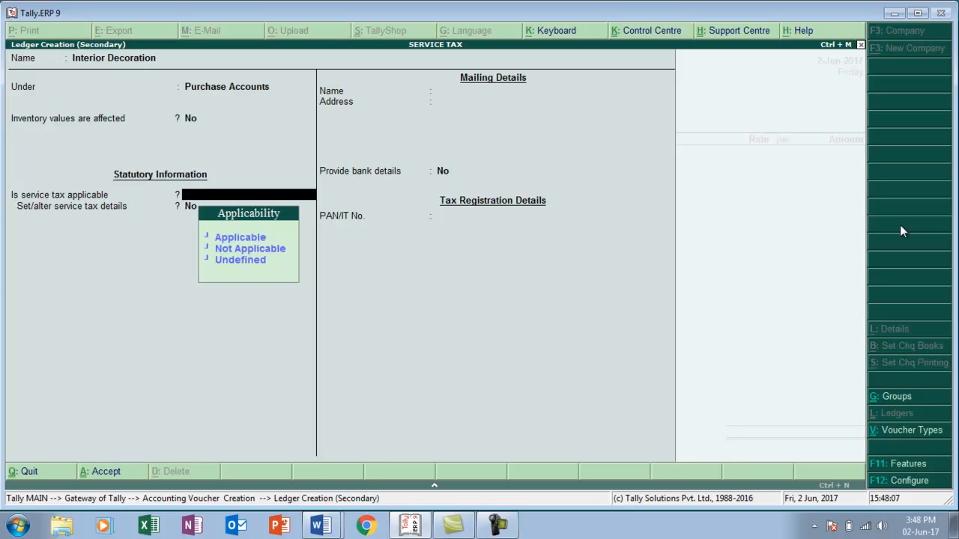
{"action": "key", "text": "Return"}
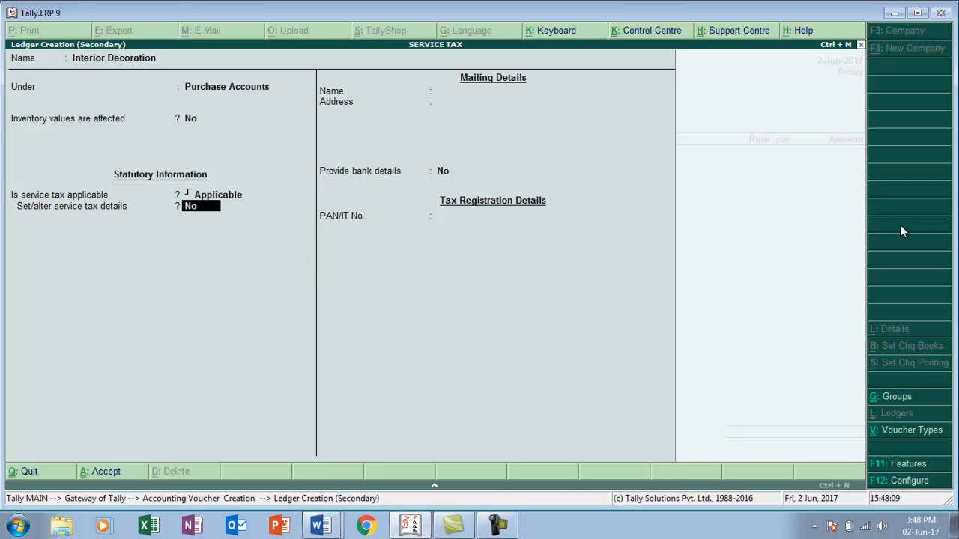
{"action": "key", "text": "y"}
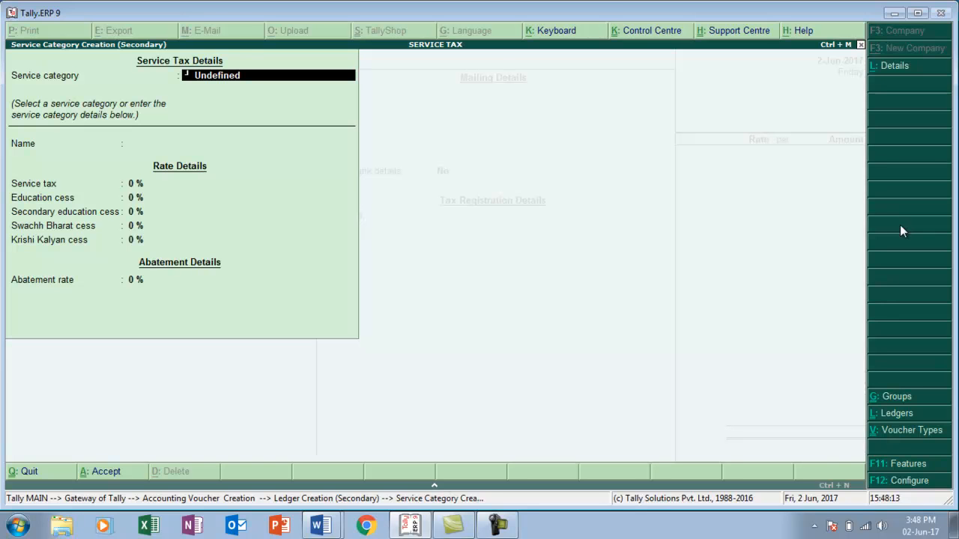
Create a service category named Interior Decoration with a 14% service tax rate and both education cesses left at 0%
{"action": "key", "text": "alt+c"}
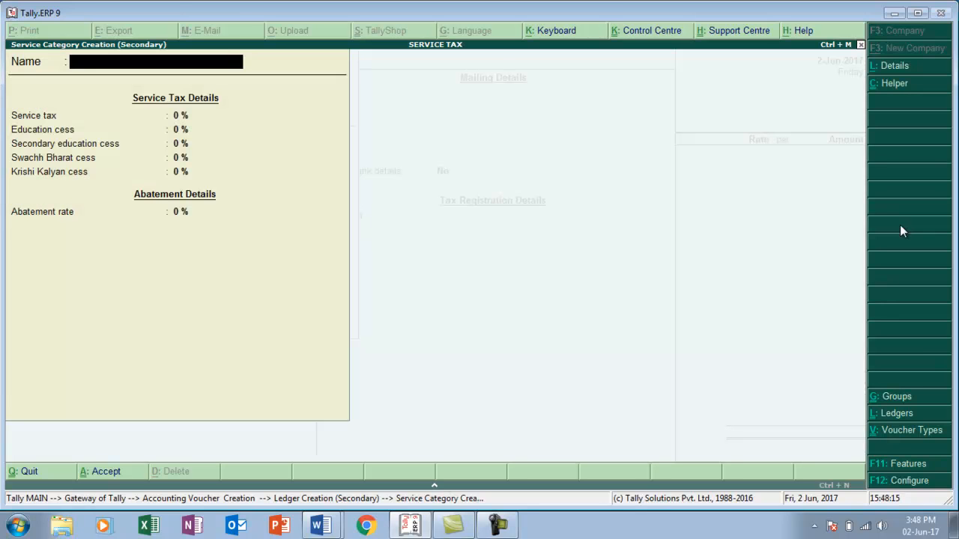
{"action": "type", "text": "Interior Decoration"}
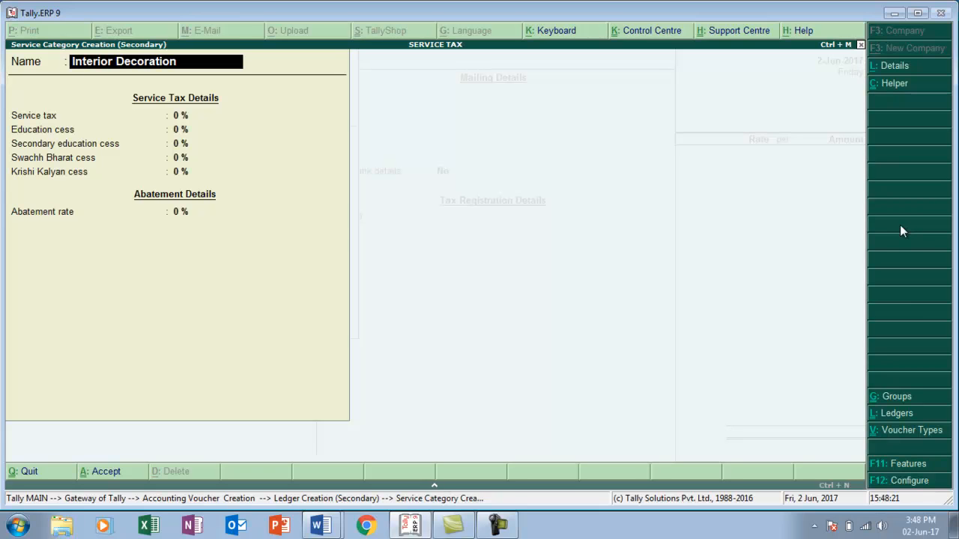
{"action": "key", "text": "Return"}
{"action": "type", "text": "14"}
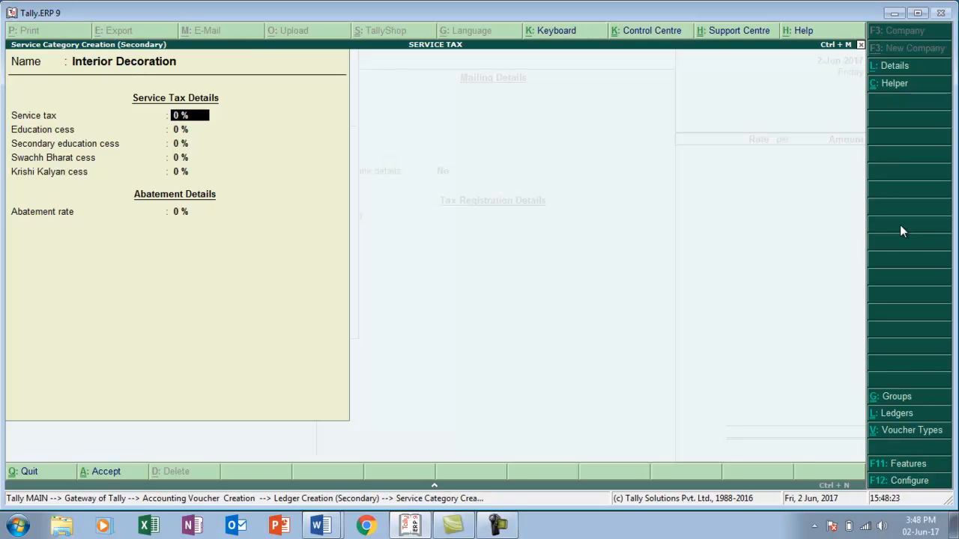
{"action": "key", "text": "Return"}
{"action": "key", "text": "Return"}
{"action": "key", "text": "Return"}
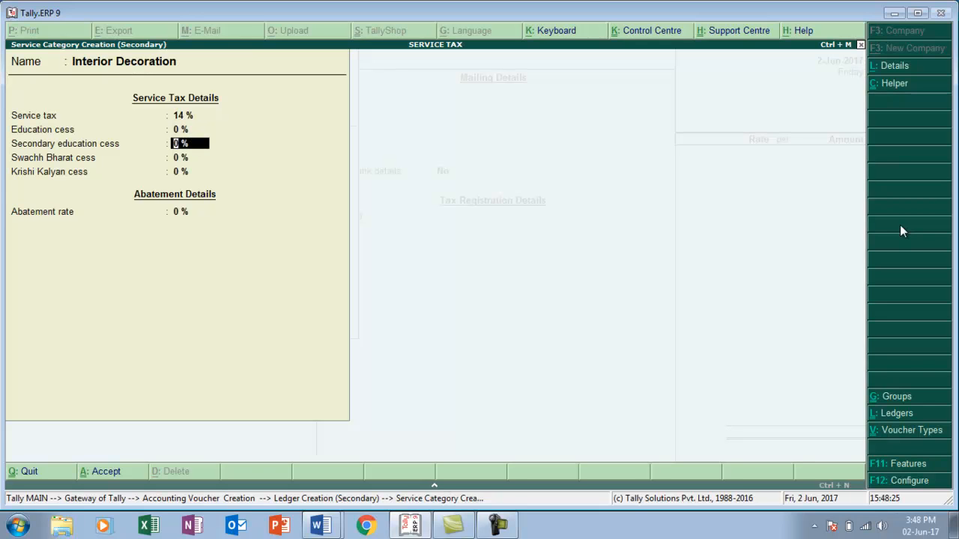
Set Swachh Bharat cess and Krishi Kalyan cess to 0.5% each, and save the service category and the Interior Decoration ledger
{"action": "type", "text": "0.5"}
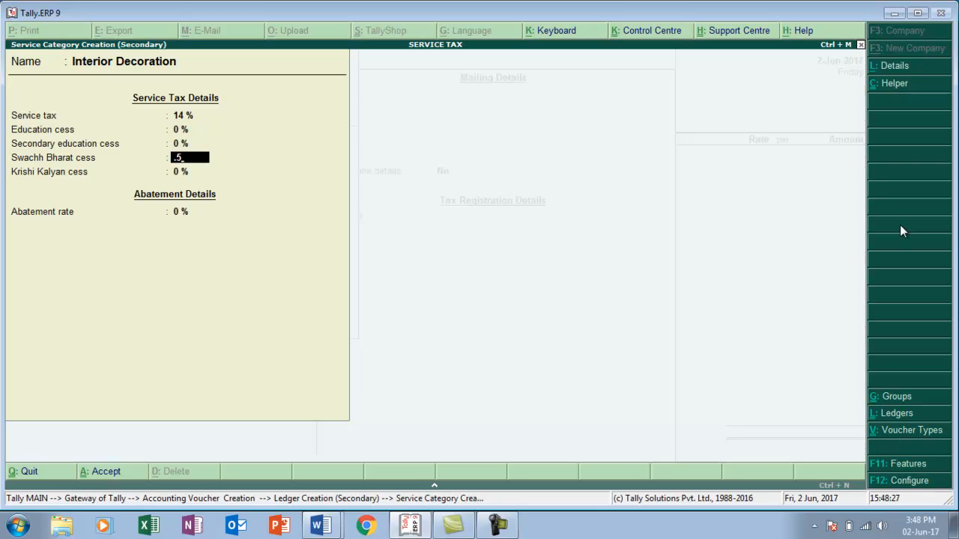
{"action": "key", "text": "Return"}
{"action": "type", "text": "0.5"}
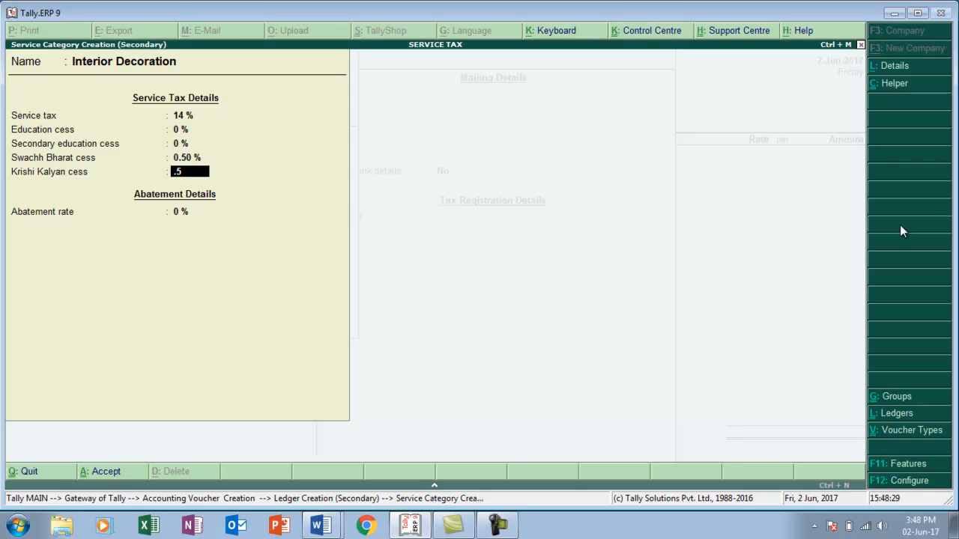
{"action": "key", "text": "Return"}
{"action": "key", "text": "Return"}
{"action": "key", "text": "Return"}
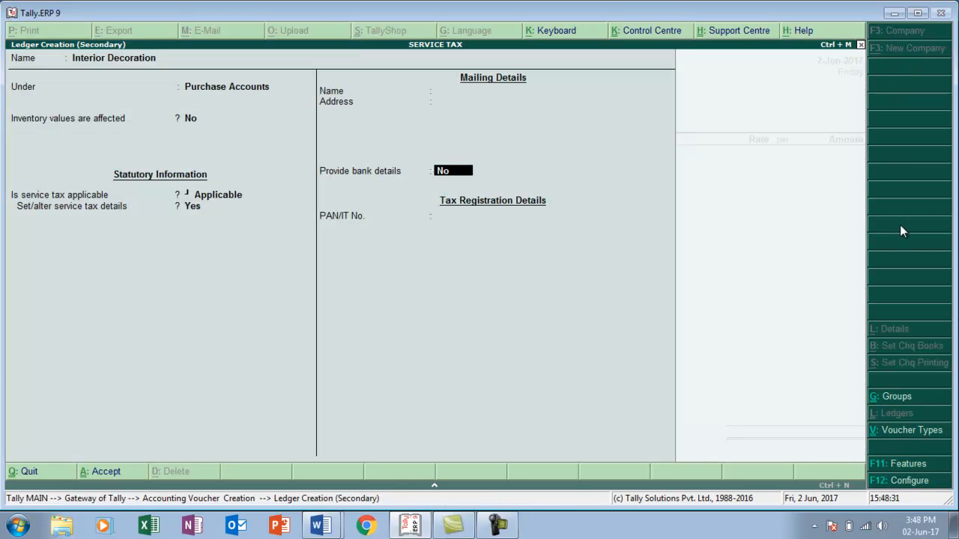
{"action": "key", "text": "Return"}
{"action": "key", "text": "Return"}
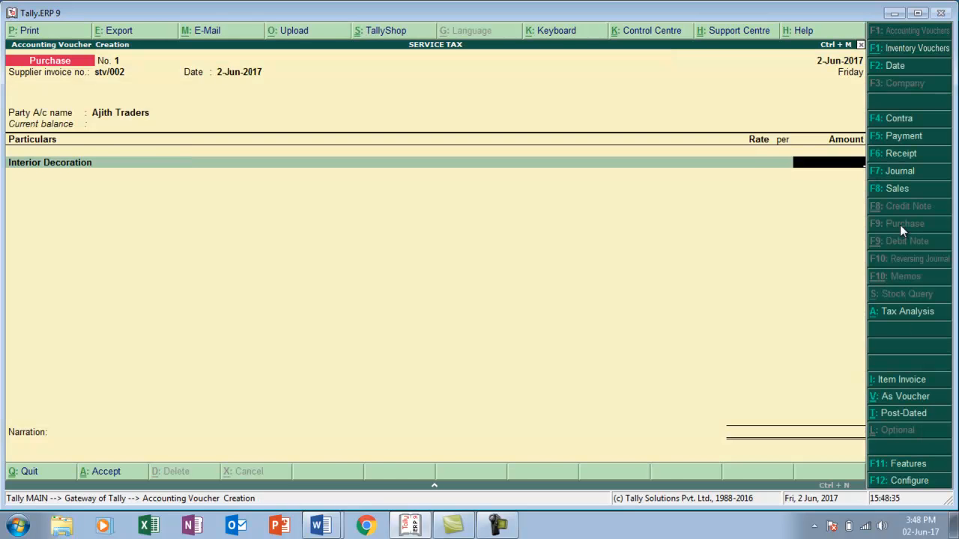
Check the purchase amount in the Word transaction list and enter 40000 for the Interior Decoration line in Tally.ERP 9
{"action": "key", "text": "alt+Tab"}
{"action": "key", "text": "alt+Tab"}
{"action": "type", "text": "40000"}
{"action": "key", "text": "Return"}
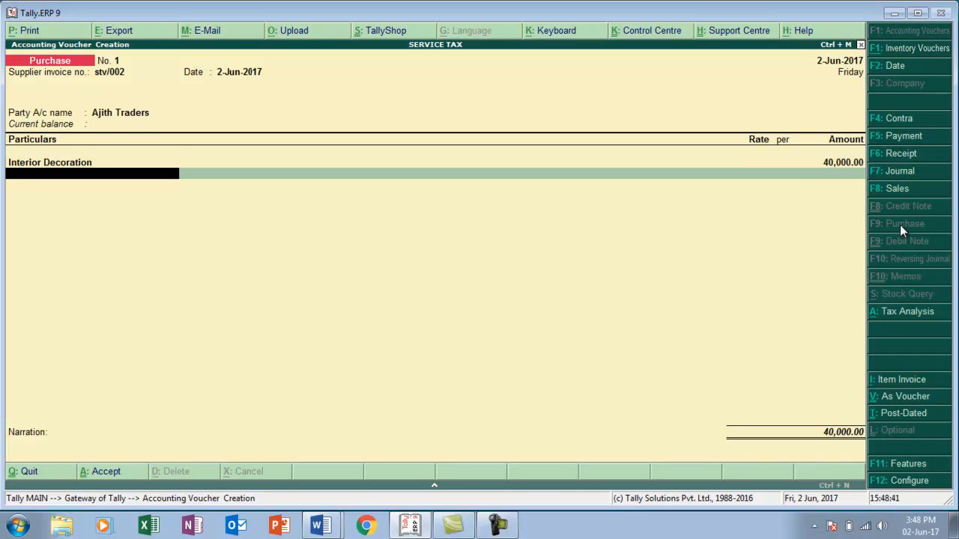
Add the Service Tax, Kkc and Sbc ledgers as voucher lines, keeping their calculated amounts
{"action": "type", "text": "S"}
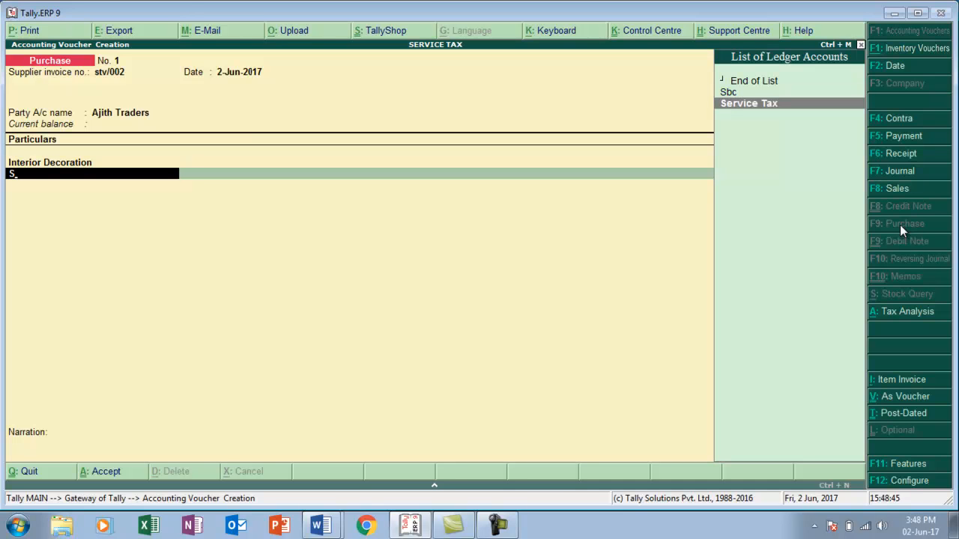
{"action": "key", "text": "Return"}
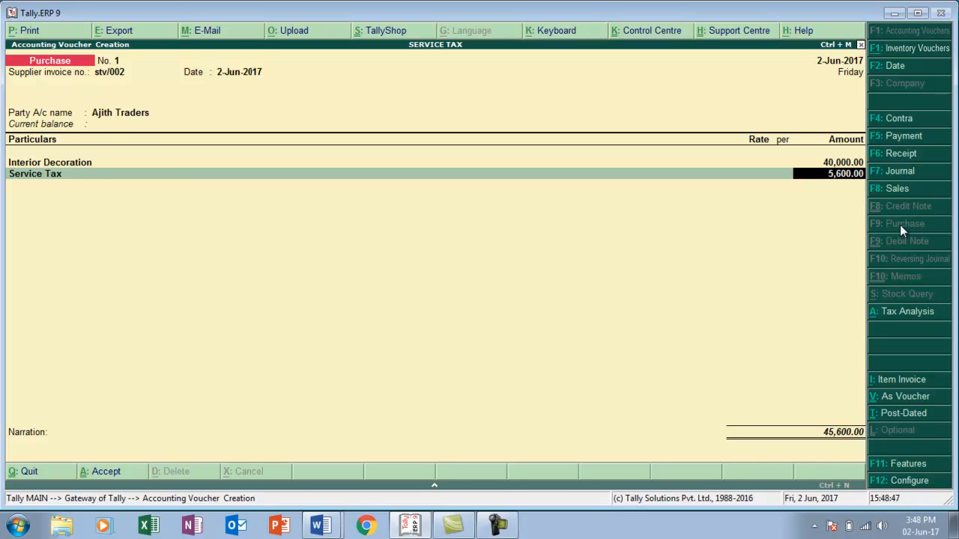
{"action": "key", "text": "Return"}
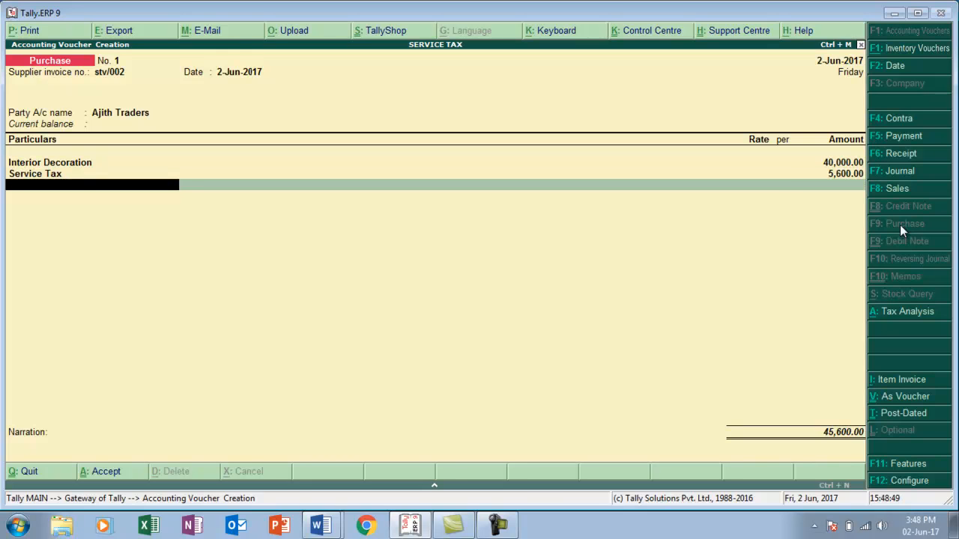
{"action": "type", "text": "k"}
{"action": "key", "text": "Return"}
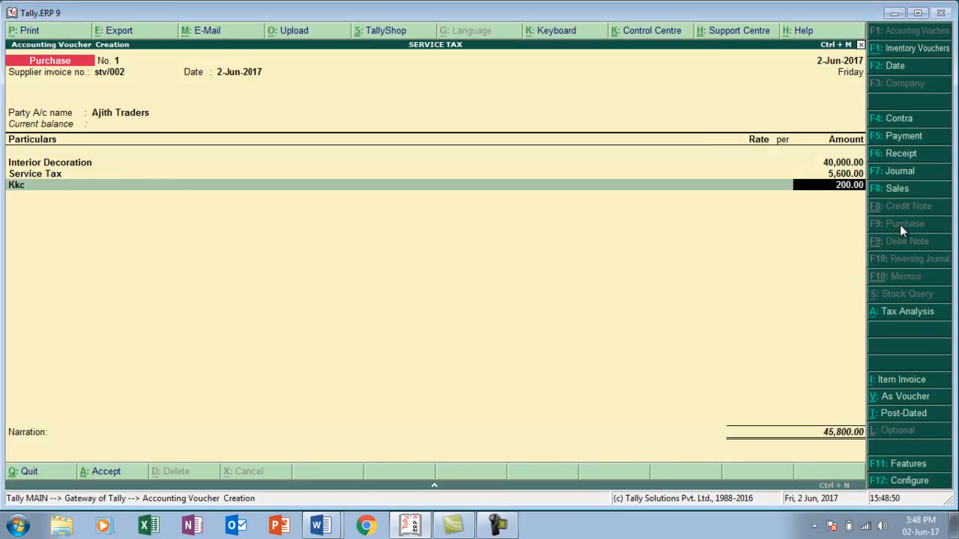
{"action": "key", "text": "Return"}
{"action": "type", "text": "s"}
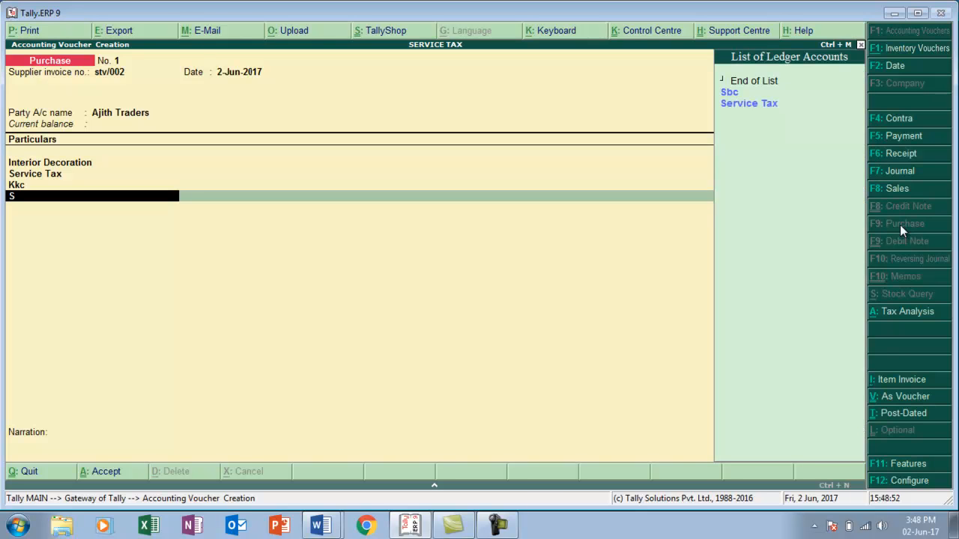
{"action": "key", "text": "Return"}
{"action": "key", "text": "Return"}
{"action": "key", "text": "Return"}
{"action": "key", "text": "Return"}
{"action": "key", "text": "Return"}
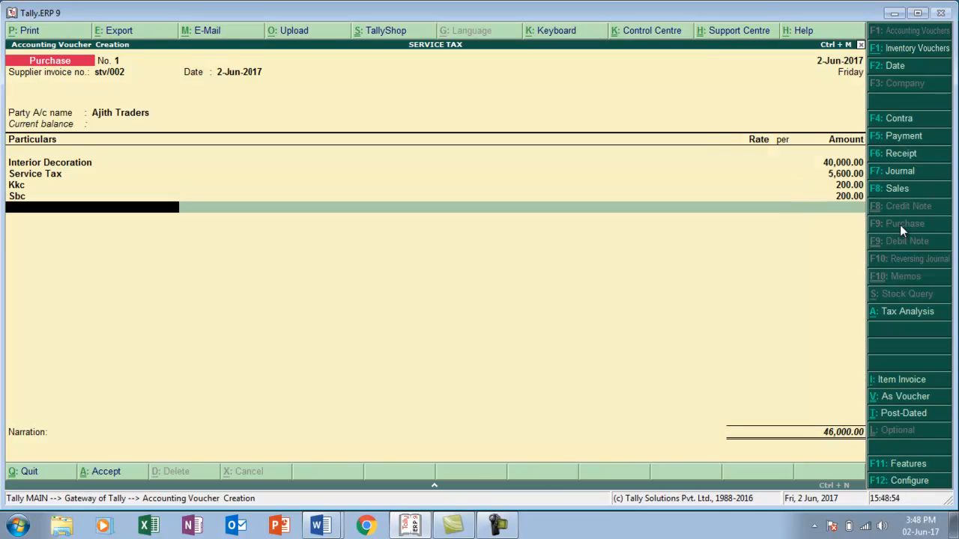
End the voucher lines, leave the remaining fields at their defaults and save the Ajith Traders purchase voucher
{"action": "key", "text": "Return"}
{"action": "key", "text": "Return"}
{"action": "key", "text": "Return"}
{"action": "key", "text": "Return"}
{"action": "key", "text": "Return"}
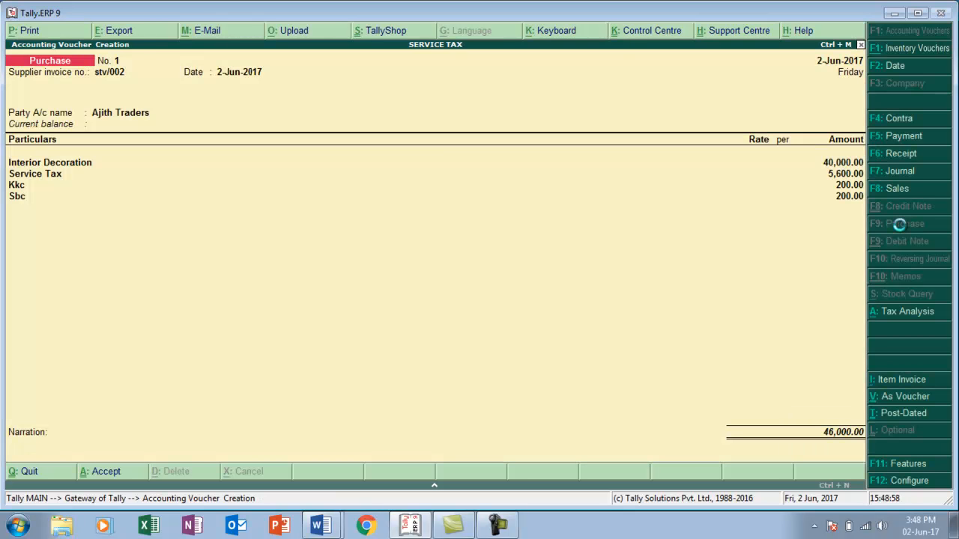
Consult the transaction list in Word, switch back to Tally.ERP 9 and quit voucher entry to the Gateway of Tally
{"action": "key", "text": "alt+Tab"}
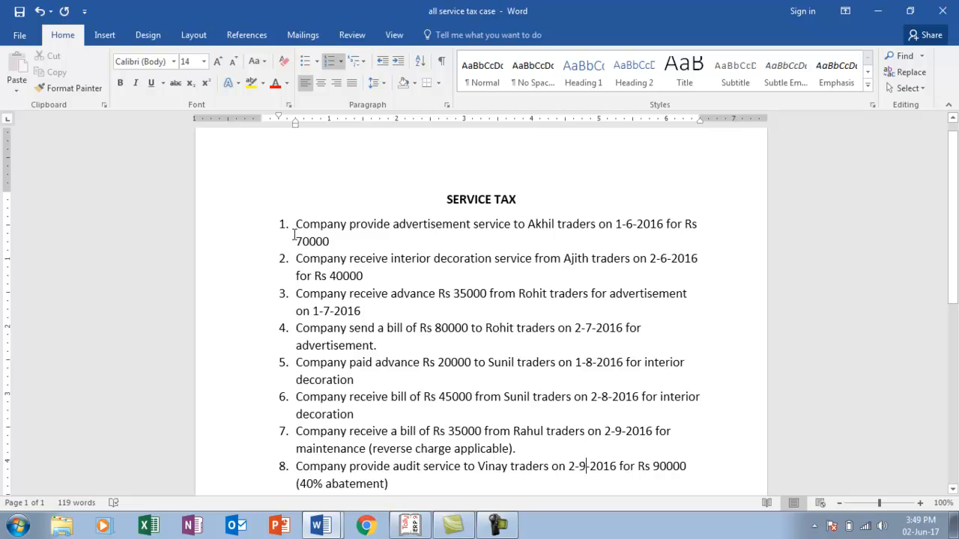
{"action": "key", "text": "alt+Tab"}
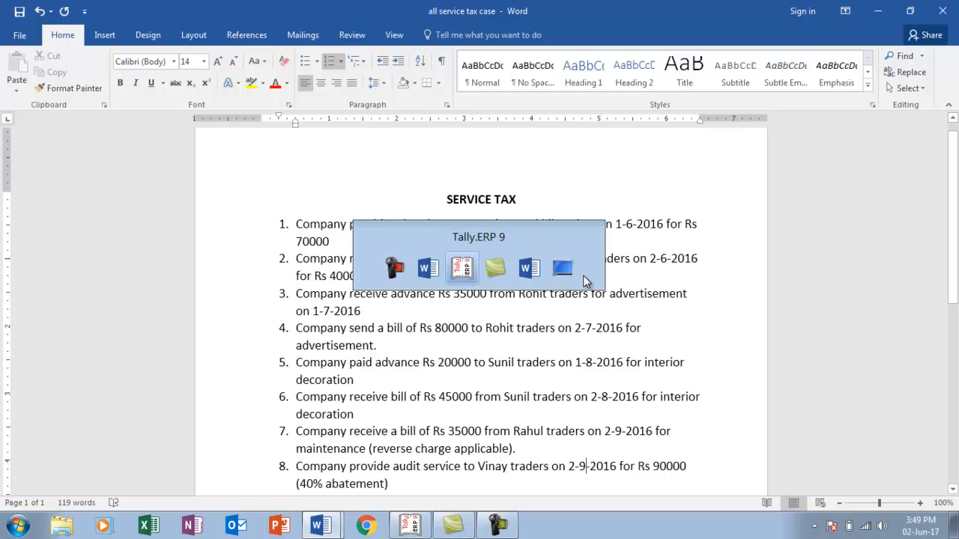
{"action": "key", "text": "Escape"}
{"action": "key", "text": "y"}
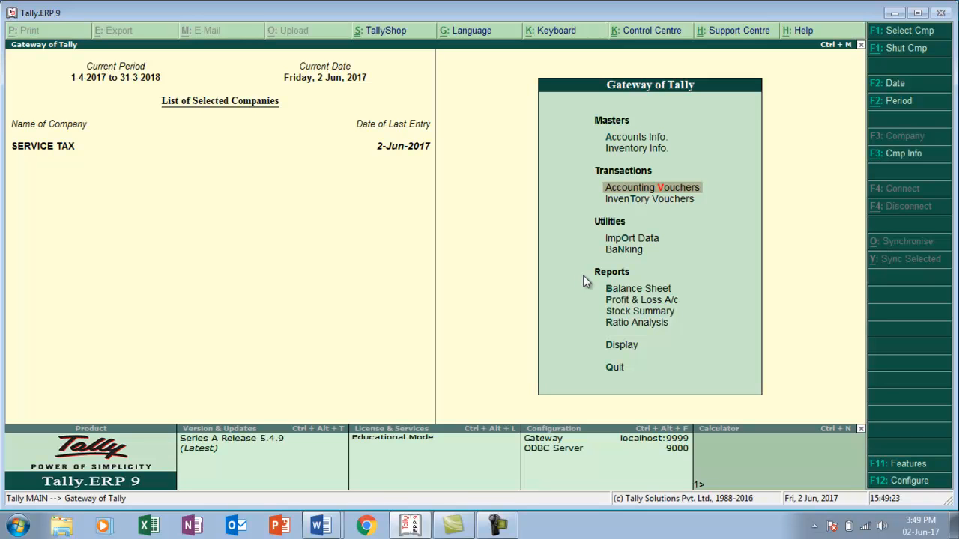
Open the Form ST3 service tax report from the statutory reports
{"action": "key", "text": "Down"}
{"action": "key", "text": "Down"}
{"action": "key", "text": "Down"}
{"action": "key", "text": "Down"}
{"action": "key", "text": "Down"}
{"action": "key", "text": "Down"}
{"action": "key", "text": "Down"}
{"action": "key", "text": "Down"}
{"action": "key", "text": "Return"}
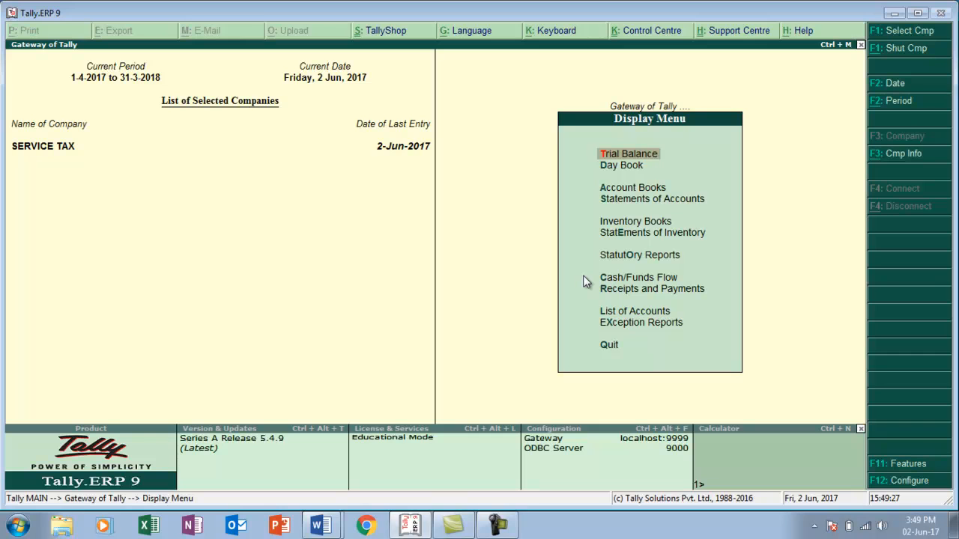
{"action": "key", "text": "Down"}
{"action": "key", "text": "Down"}
{"action": "key", "text": "Down"}
{"action": "key", "text": "Down"}
{"action": "key", "text": "Down"}
{"action": "key", "text": "Down"}
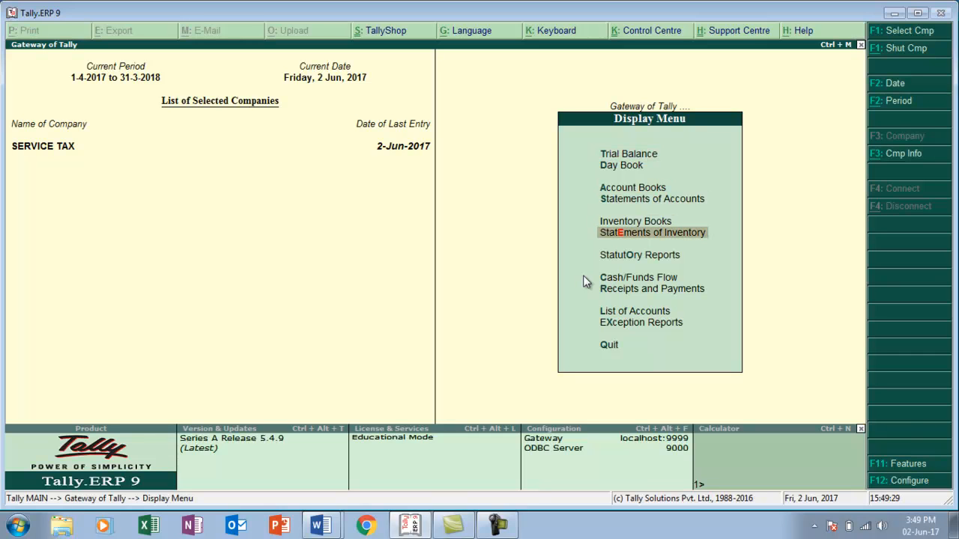
{"action": "key", "text": "Return"}
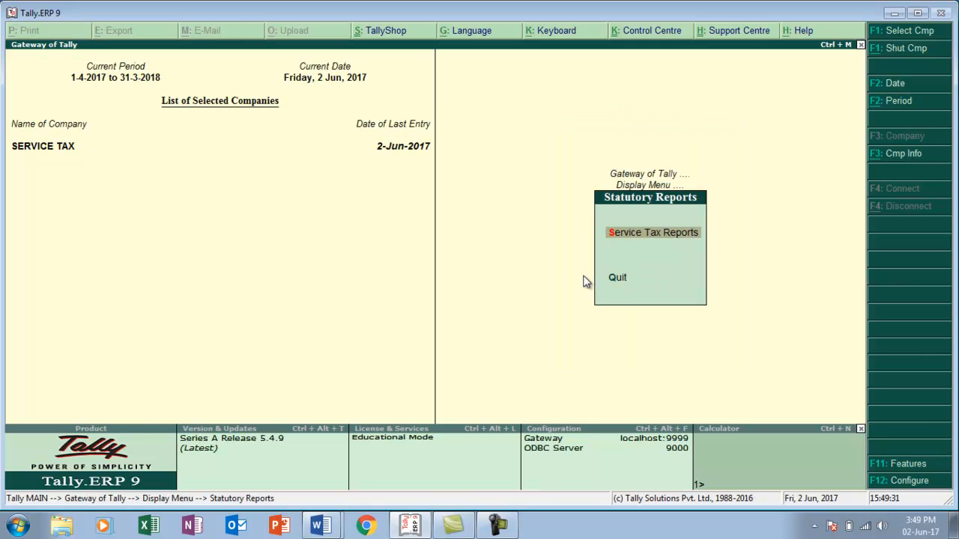
{"action": "key", "text": "Return"}
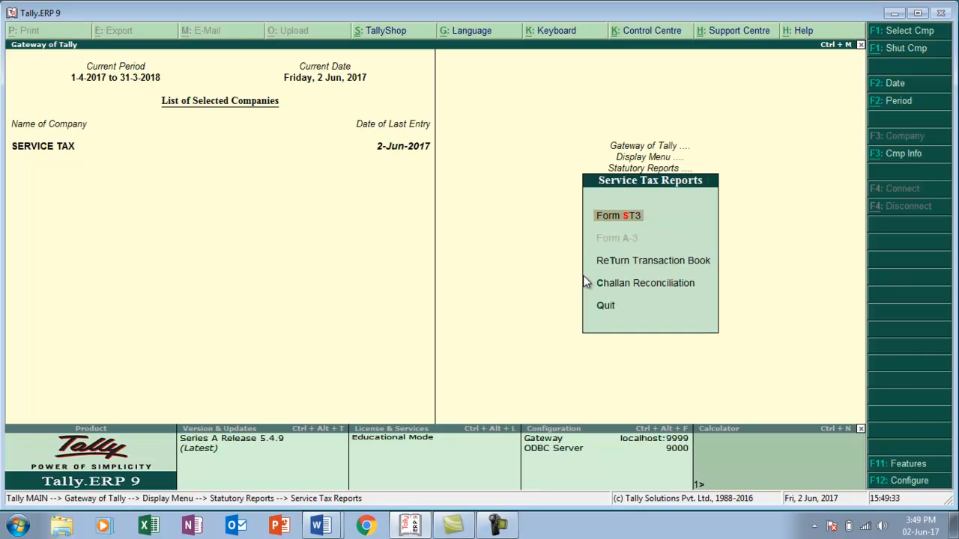
{"action": "key", "text": "Return"}
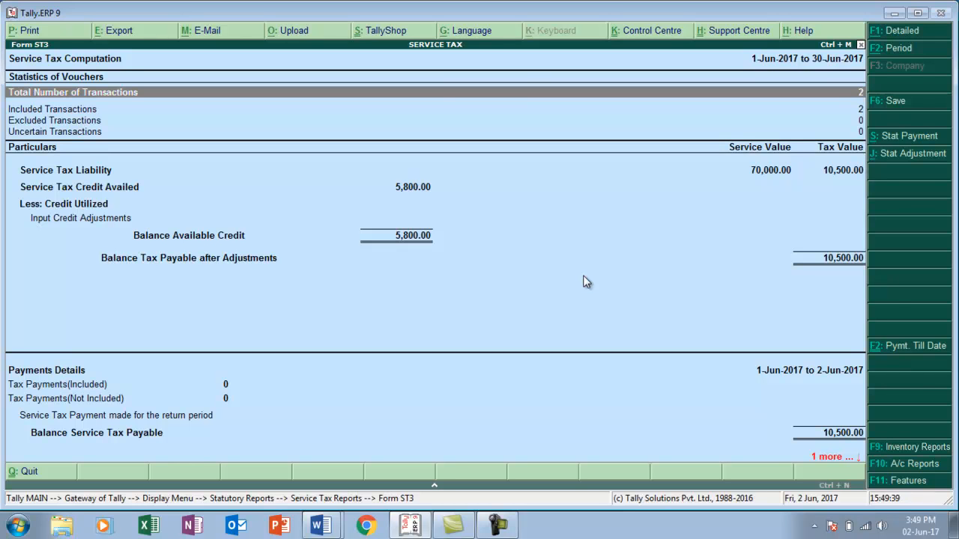
Show Form ST3 in detailed view and drill into Service Tax Credit Availed to examine its tax and cess breakdown
{"action": "key", "text": "alt+F1"}
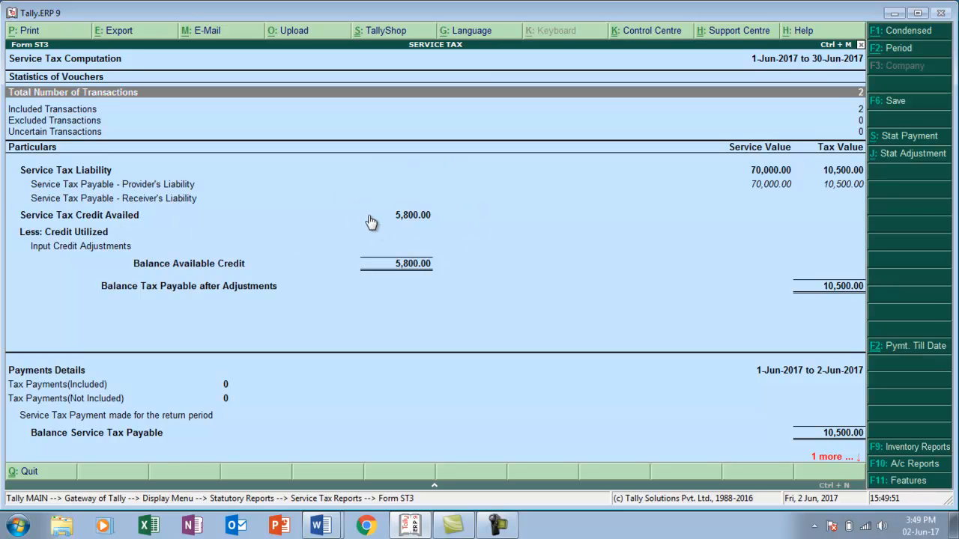
{"action": "key", "text": "Down"}
{"action": "key", "text": "Down"}
{"action": "key", "text": "Down"}
{"action": "key", "text": "Down"}
{"action": "key", "text": "Down"}
{"action": "key", "text": "Down"}
{"action": "key", "text": "Down"}
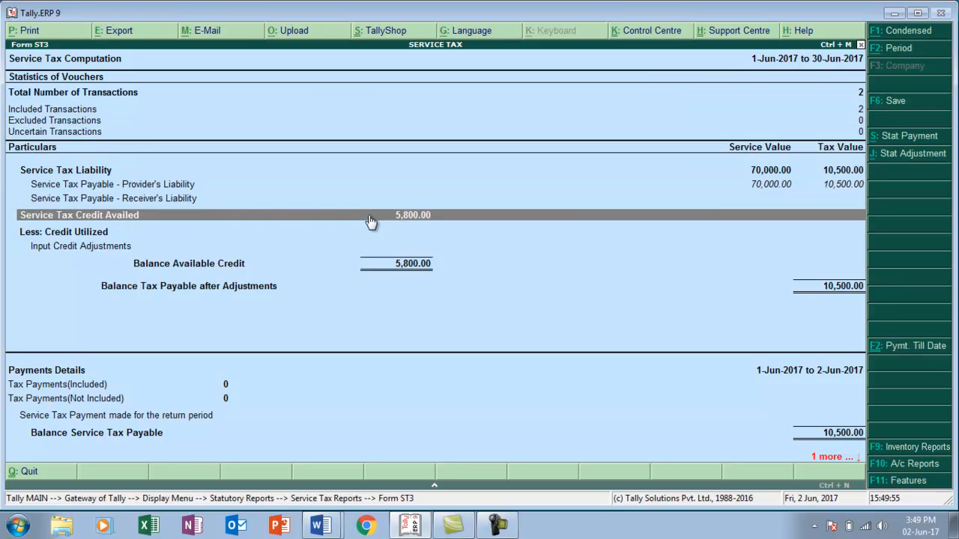
{"action": "key", "text": "Return"}
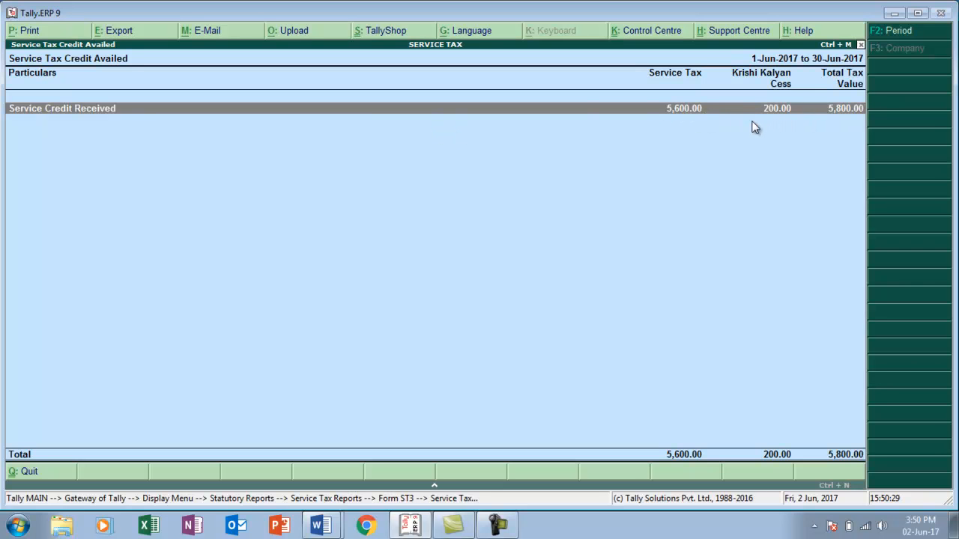
Check the transaction list in Word, switch back to Tally.ERP 9 and return to the Form ST3 computation
{"action": "key", "text": "alt+Tab"}
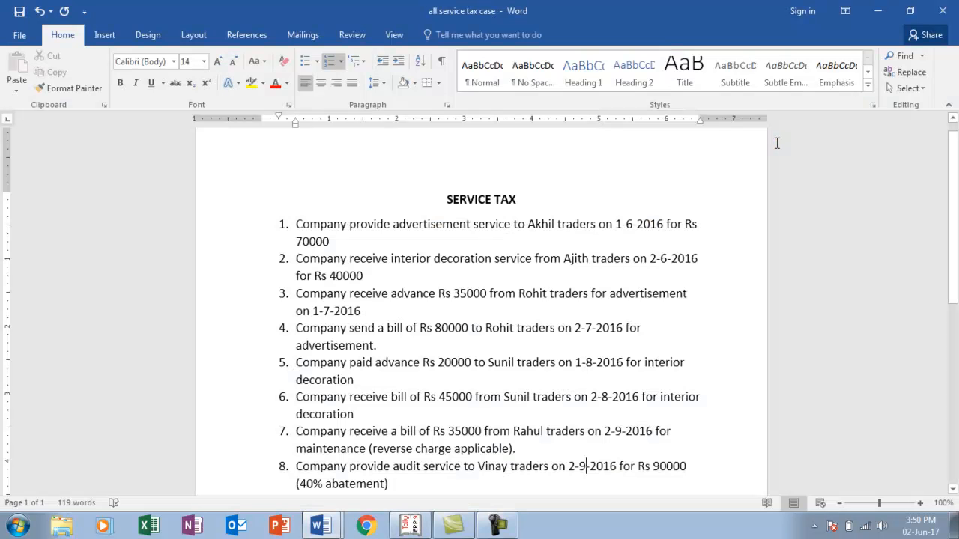
{"action": "key", "text": "alt+Tab"}
{"action": "key", "text": "Escape"}
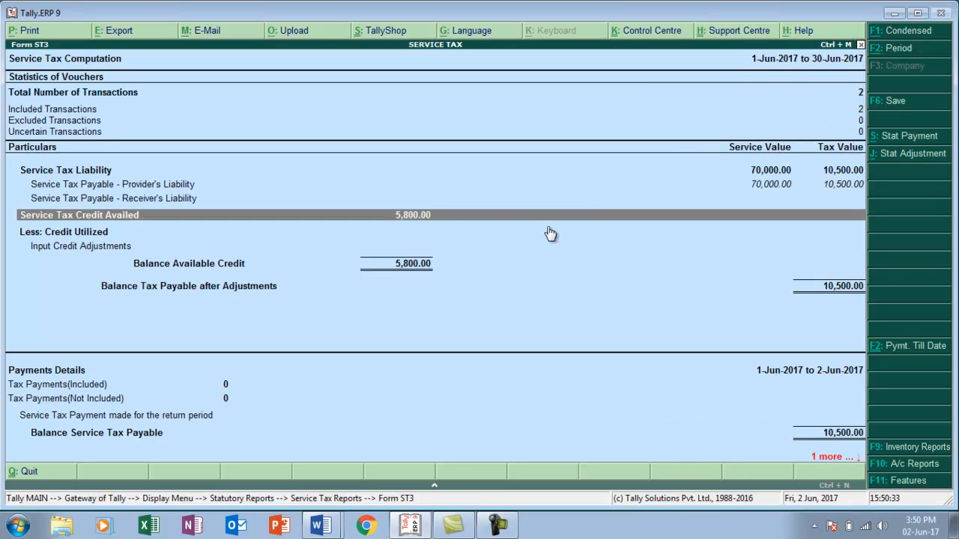
{"action": "left_click", "coordinate": [882, 160]}
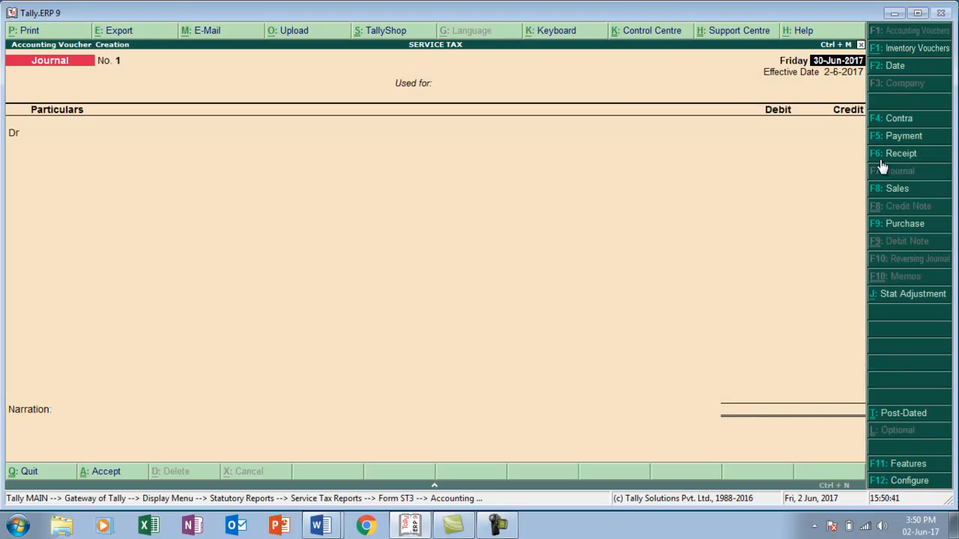
{"action": "key", "text": "Escape"}
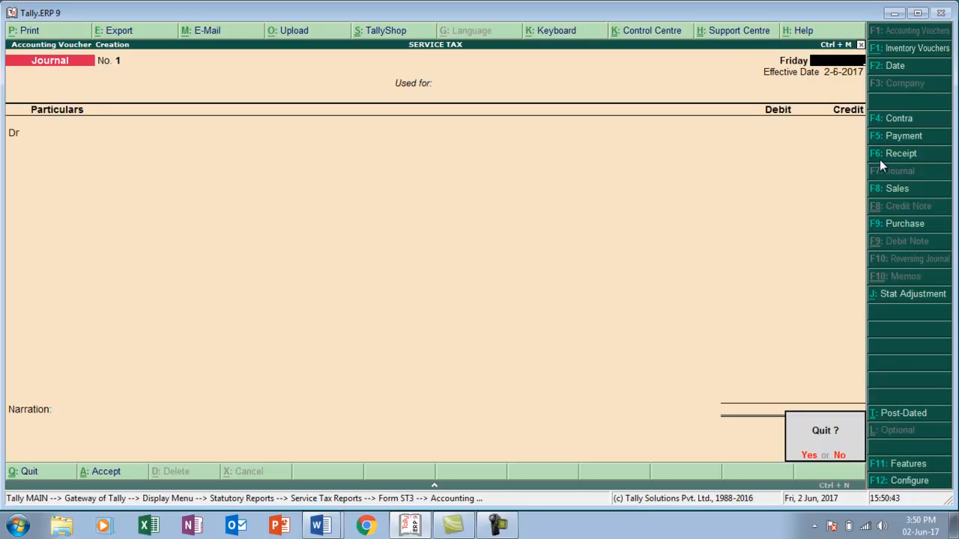
{"action": "key", "text": "Return"}
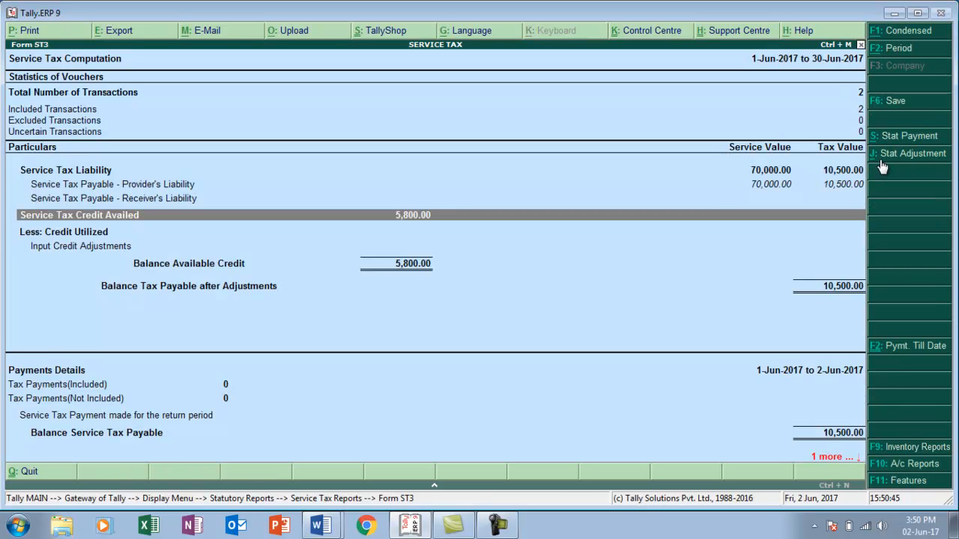
Start a statutory adjustment journal dated 1-Jul-2017 for Service Tax, with Input Credit Adjustments as the nature of adjustment
{"action": "left_click", "coordinate": [882, 161]}
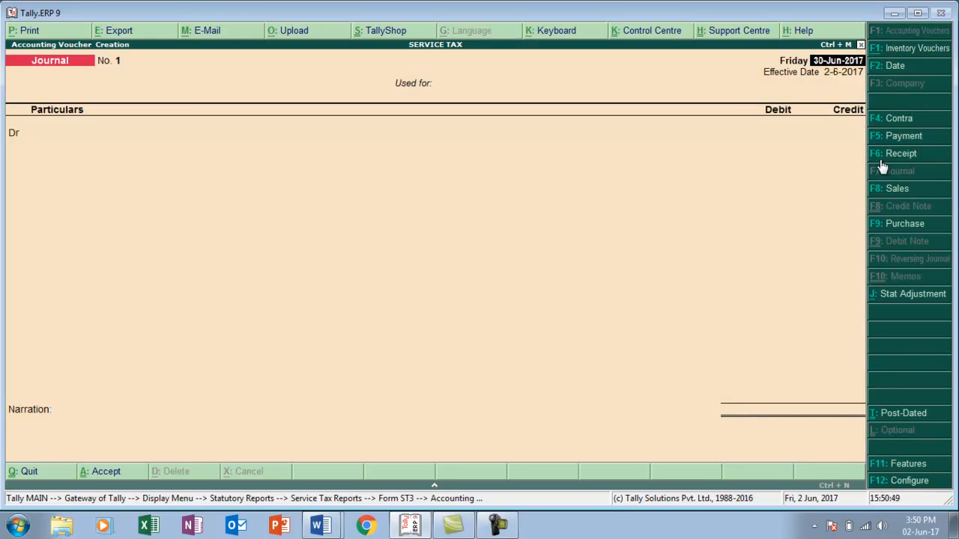
{"action": "type", "text": "1-7"}
{"action": "key", "text": "Return"}
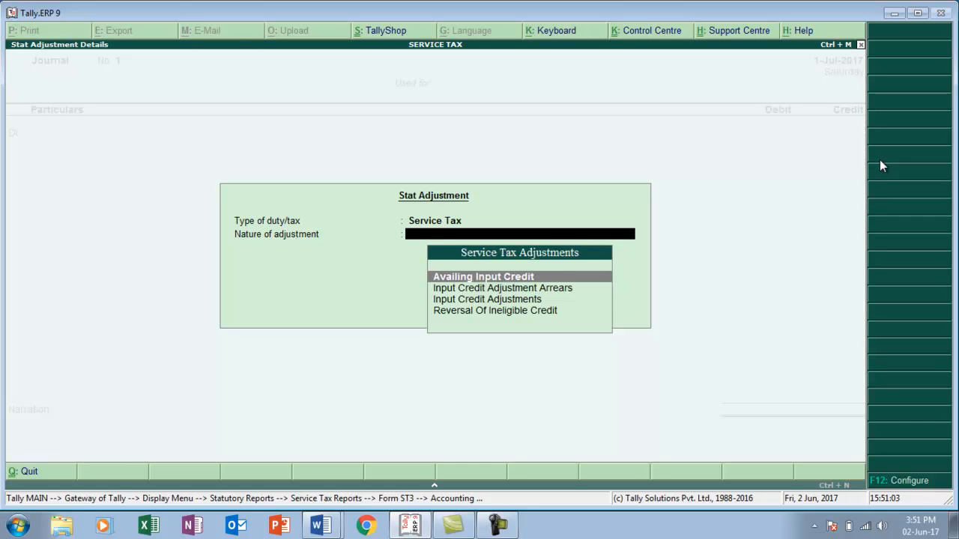
{"action": "key", "text": "Down"}
{"action": "key", "text": "Down"}
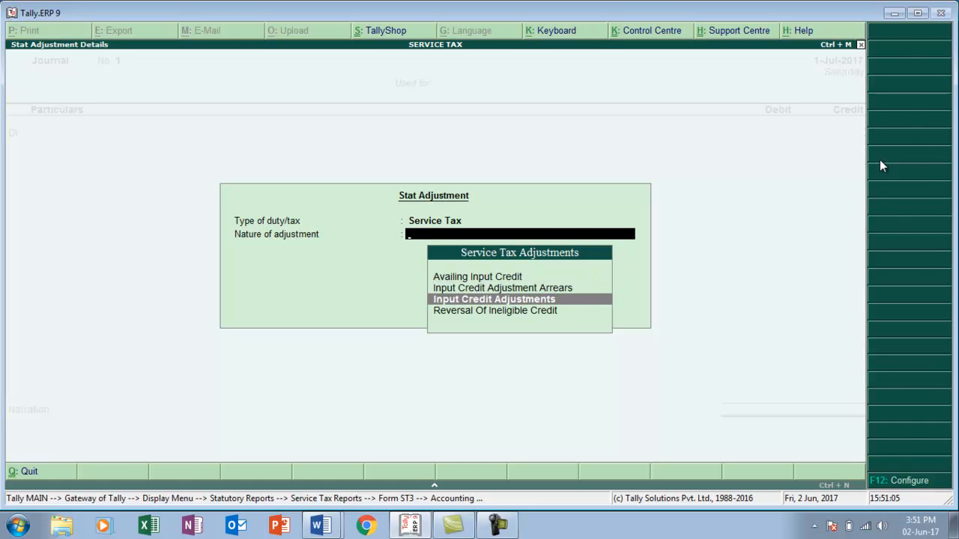
{"action": "key", "text": "Return"}
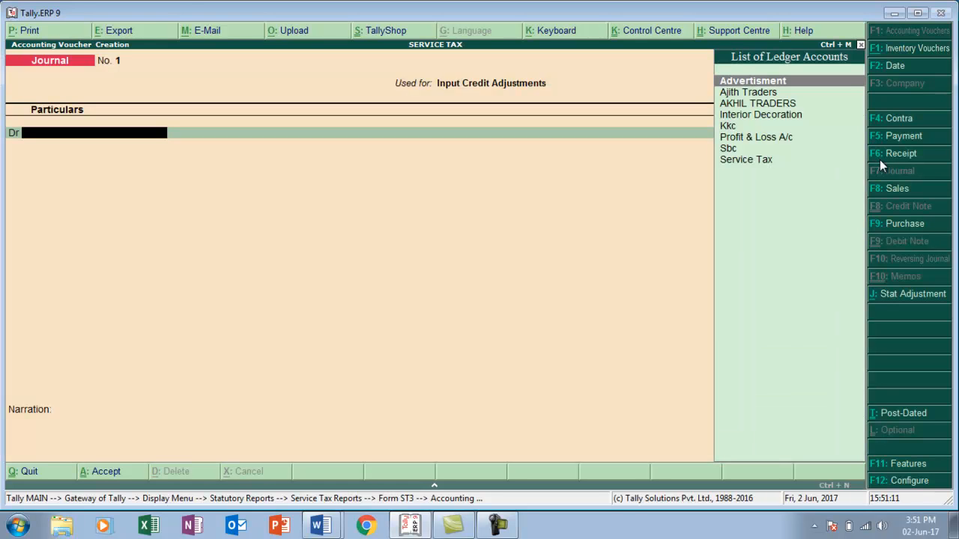
Debit the Service Tax ledger with 5,600 in the journal
{"action": "type", "text": "Se"}
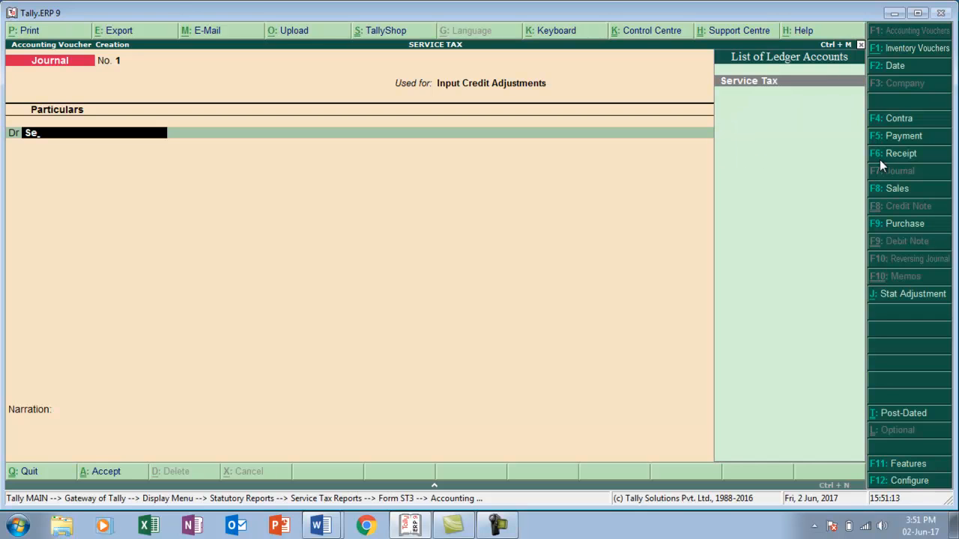
{"action": "key", "text": "Return"}
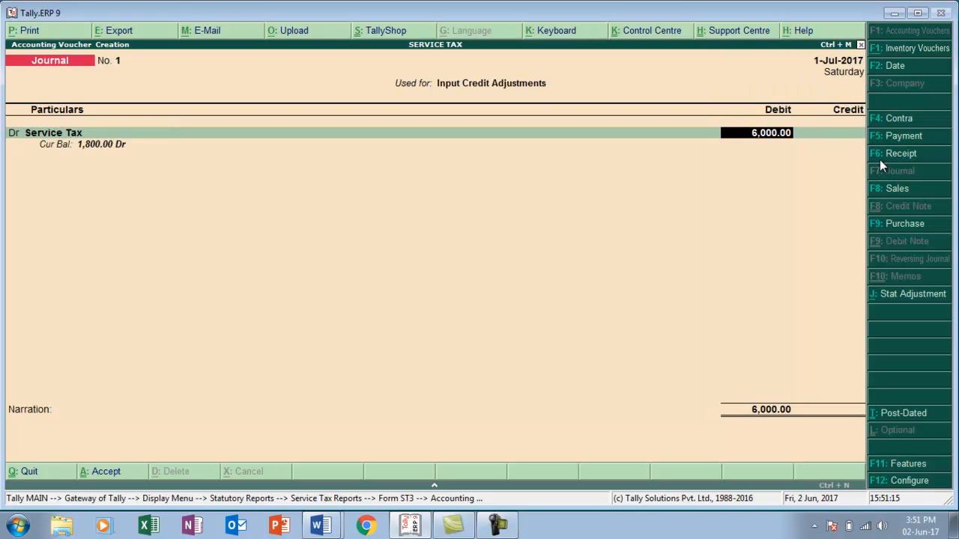
{"action": "type", "text": "5600"}
{"action": "type", "text": "0"}
{"action": "key", "text": "BackSpace"}
{"action": "key", "text": "Return"}
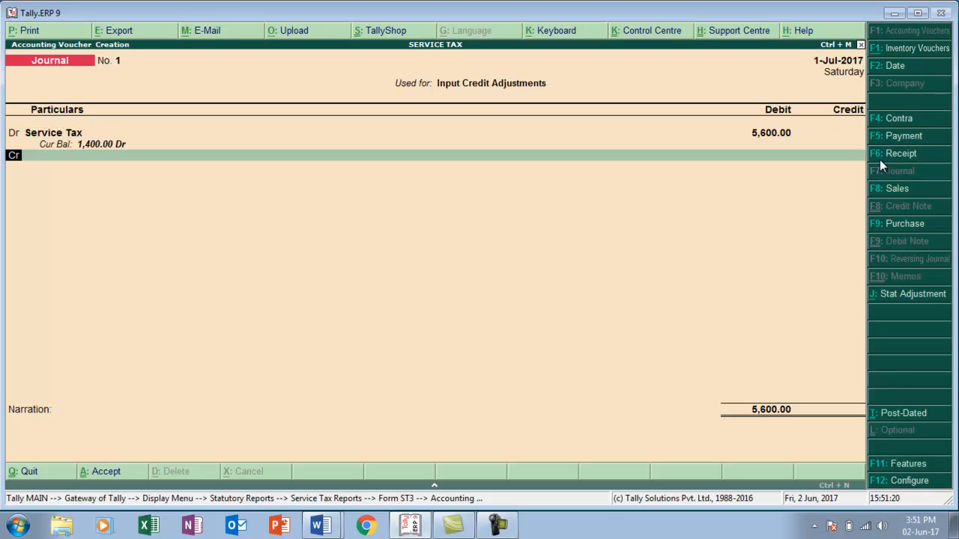
Add a second debit line to the journal for the Kkc ledger with 200
{"action": "type", "text": "s"}
{"action": "key", "text": "BackSpace"}
{"action": "type", "text": "s"}
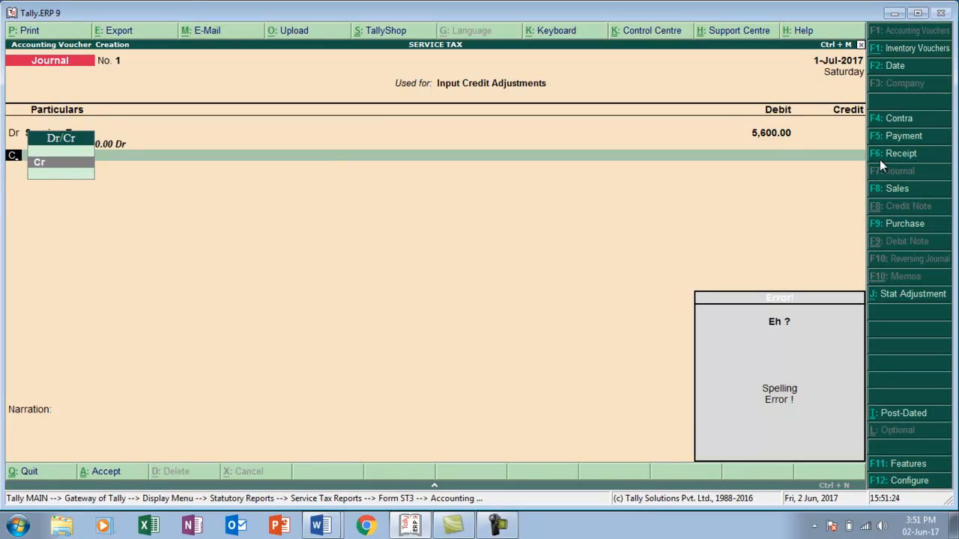
{"action": "key", "text": "BackSpace"}
{"action": "type", "text": "d"}
{"action": "key", "text": "Return"}
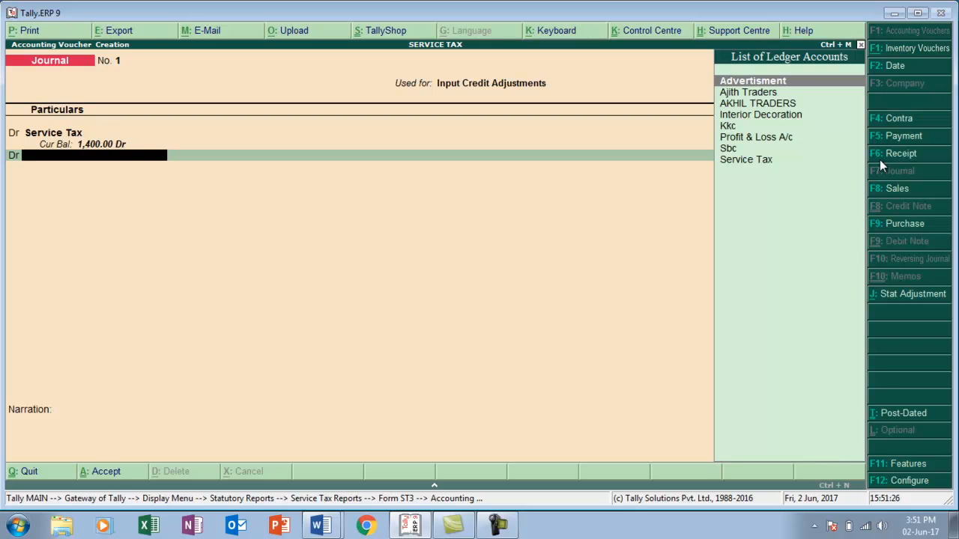
{"action": "type", "text": "K"}
{"action": "key", "text": "Return"}
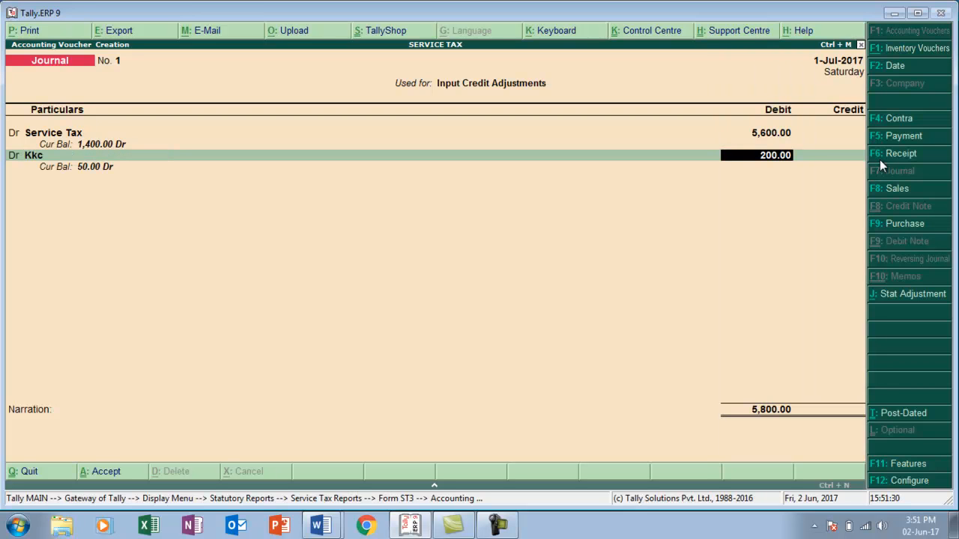
{"action": "key", "text": "Return"}
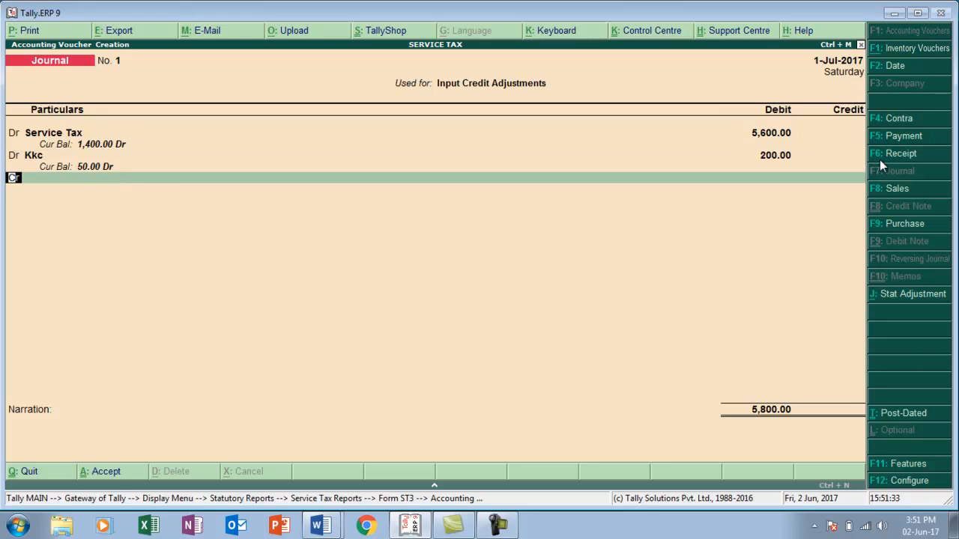
Credit the Service Tax ledger with 56,000 in the journal
{"action": "key", "text": "Return"}
{"action": "type", "text": "S"}
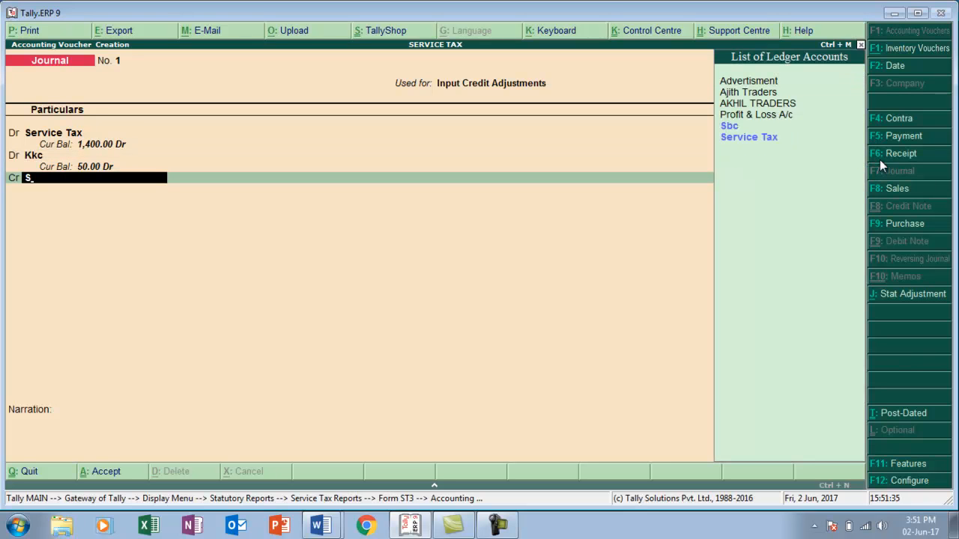
{"action": "type", "text": "e"}
{"action": "key", "text": "Return"}
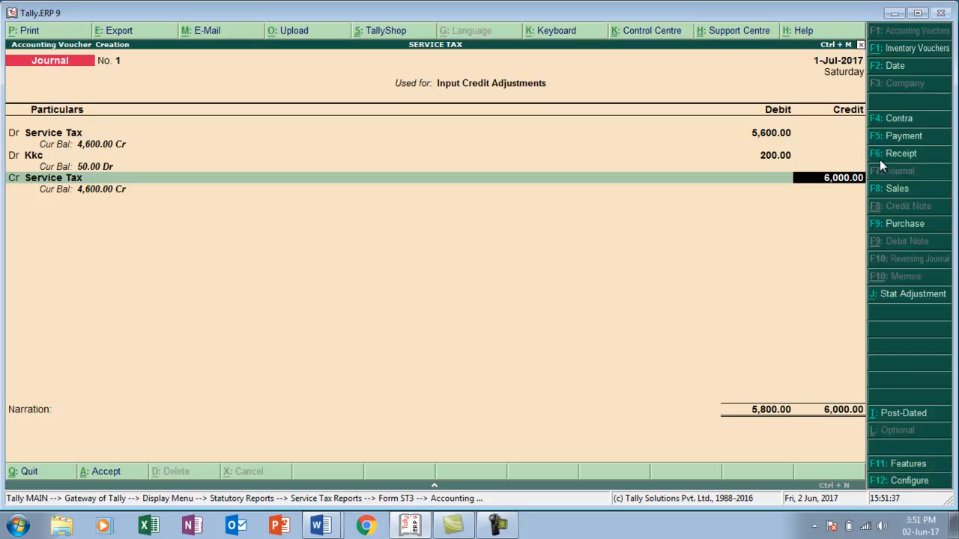
{"action": "type", "text": "56000"}
{"action": "key", "text": "Return"}
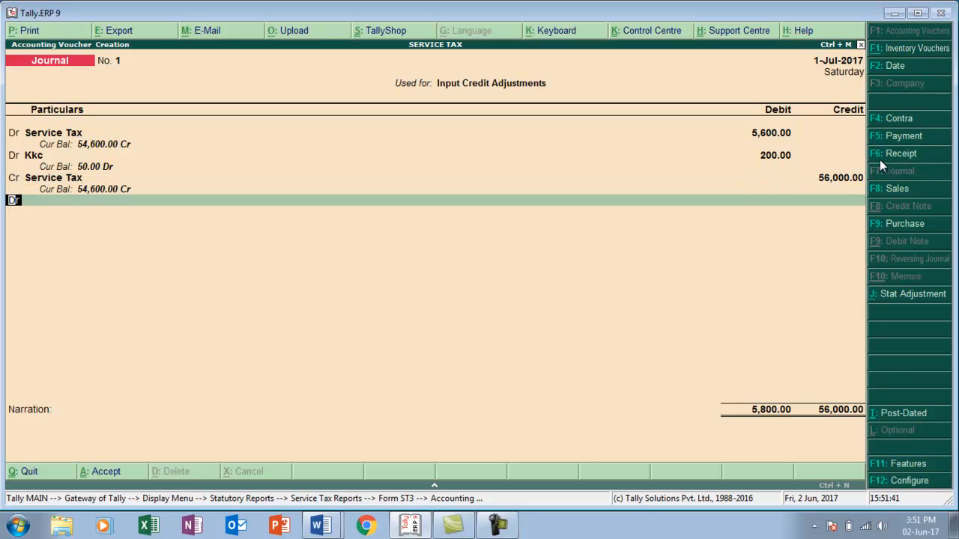
Add a second credit line to the journal for the Kkc ledger with 200
{"action": "type", "text": "c"}
{"action": "key", "text": "Return"}
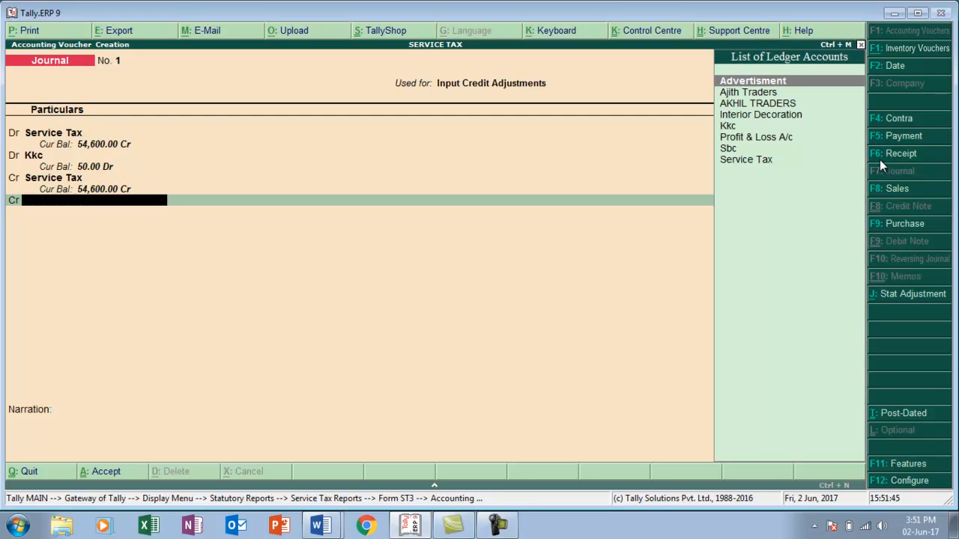
{"action": "type", "text": "K"}
{"action": "key", "text": "Return"}
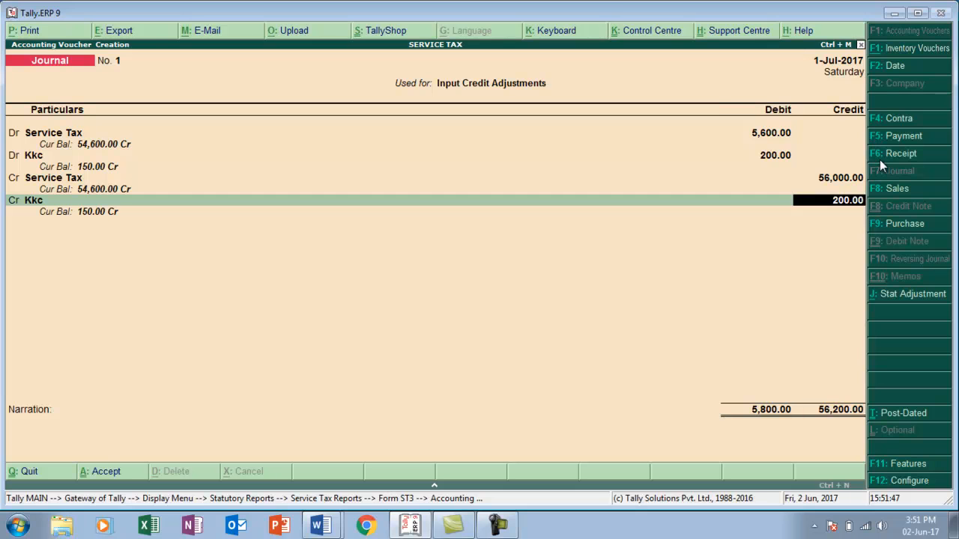
{"action": "key", "text": "Return"}
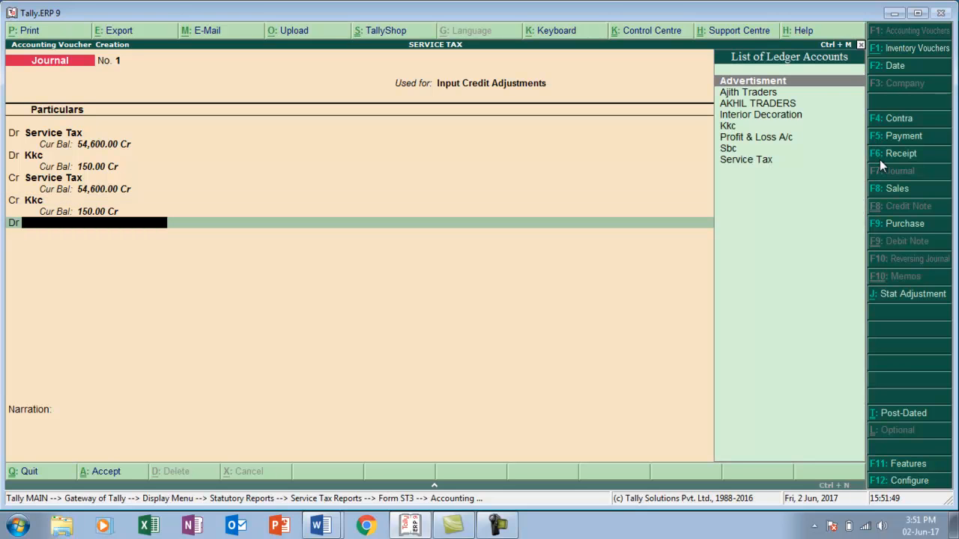
Correct the Service Tax credit amount to 5,600 and save the journal without a narration
{"action": "key", "text": "BackSpace"}
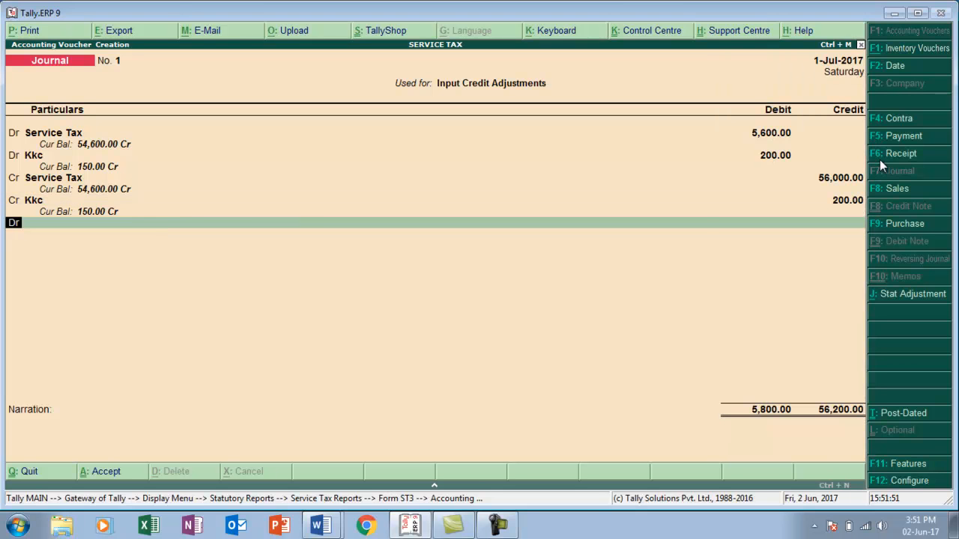
{"action": "key", "text": "BackSpace"}
{"action": "key", "text": "BackSpace"}
{"action": "key", "text": "BackSpace"}
{"action": "key", "text": "BackSpace"}
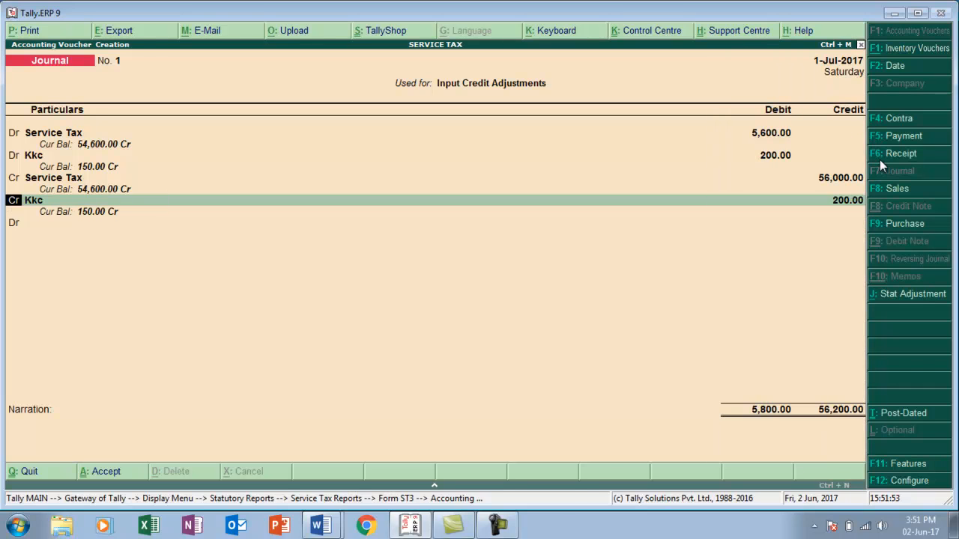
{"action": "type", "text": "5600"}
{"action": "key", "text": "Return"}
{"action": "key", "text": "Return"}
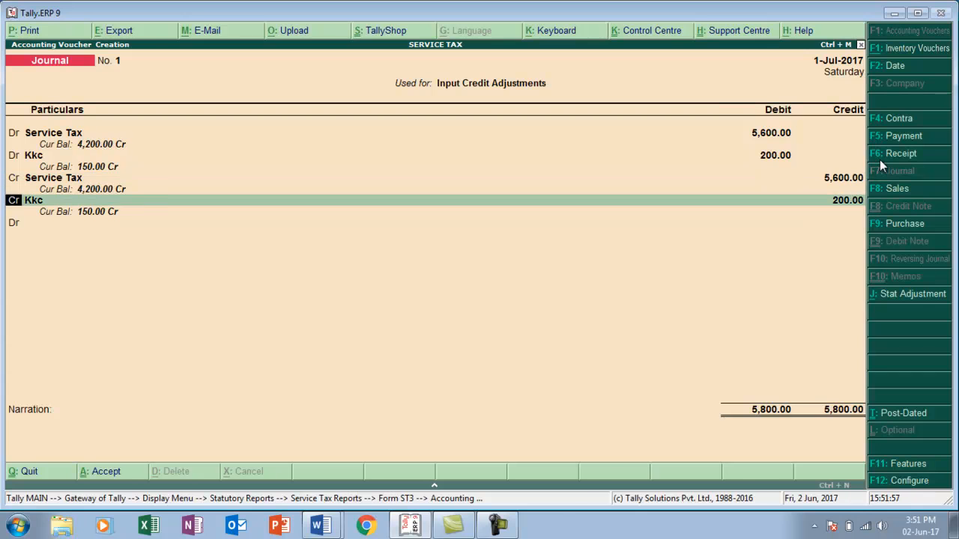
{"action": "key", "text": "Return"}
{"action": "key", "text": "Return"}
{"action": "key", "text": "Return"}
{"action": "key", "text": "Return"}
{"action": "key", "text": "Return"}
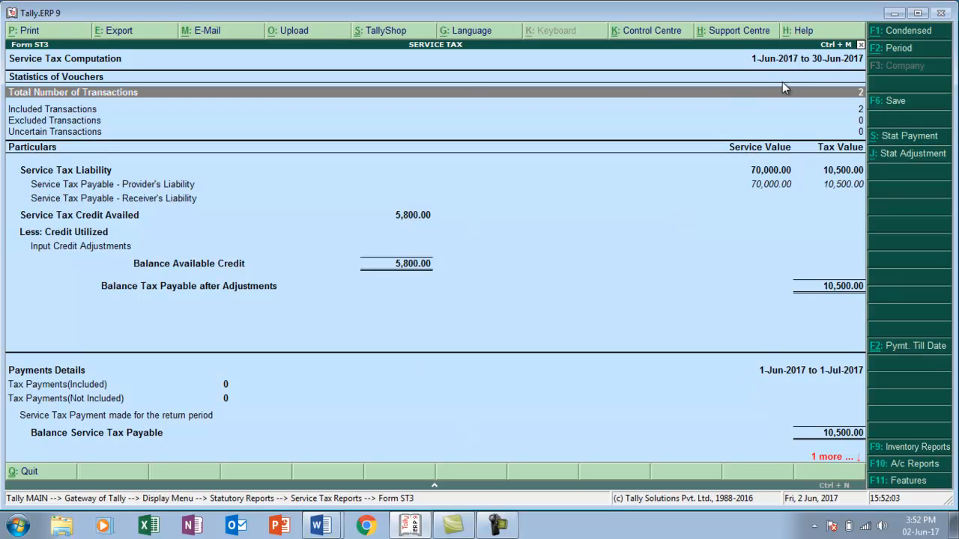
Set the Form ST3 report period to 1-Jun-2017 through 1-Jul-2017
{"action": "key", "text": "F2"}
{"action": "type", "text": "1-6"}
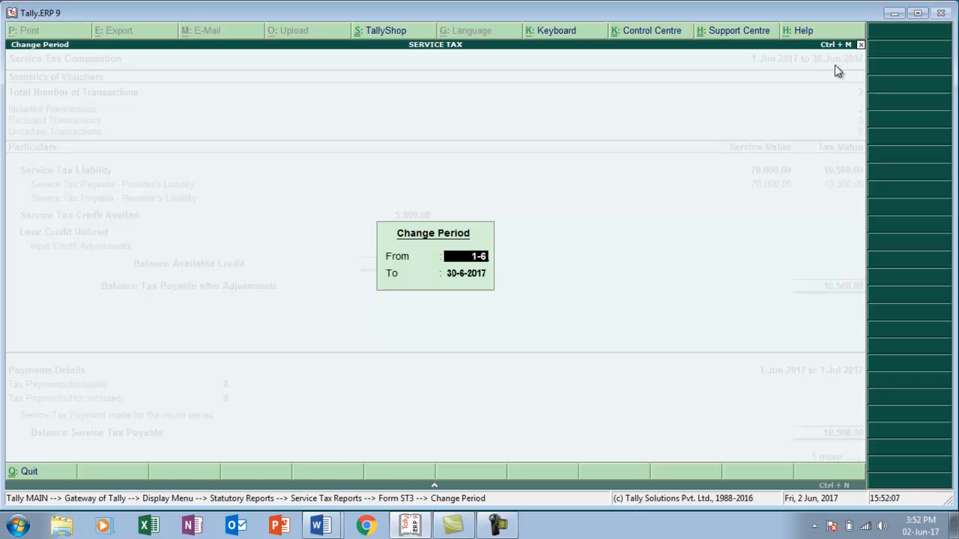
{"action": "key", "text": "Return"}
{"action": "type", "text": "1-7"}
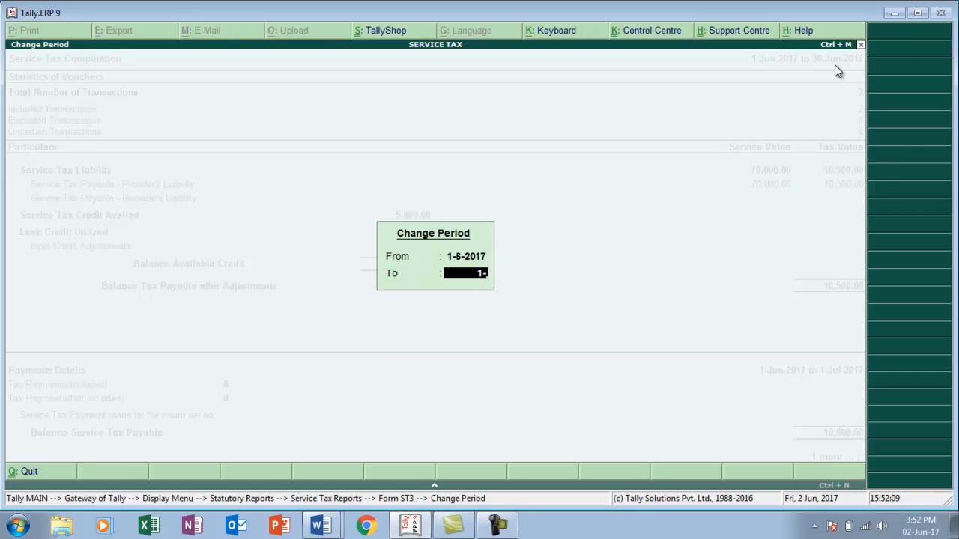
{"action": "key", "text": "Return"}
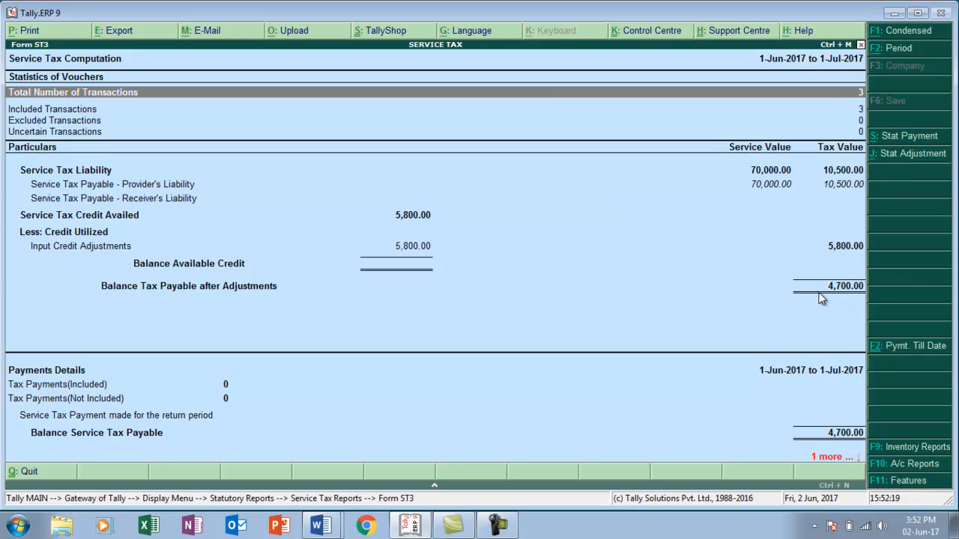
Start a regular Service Tax statutory payment for 1-Jun-2017 to 1-Jul-2017, paid from the Cash account
{"action": "left_click", "coordinate": [900, 142]}
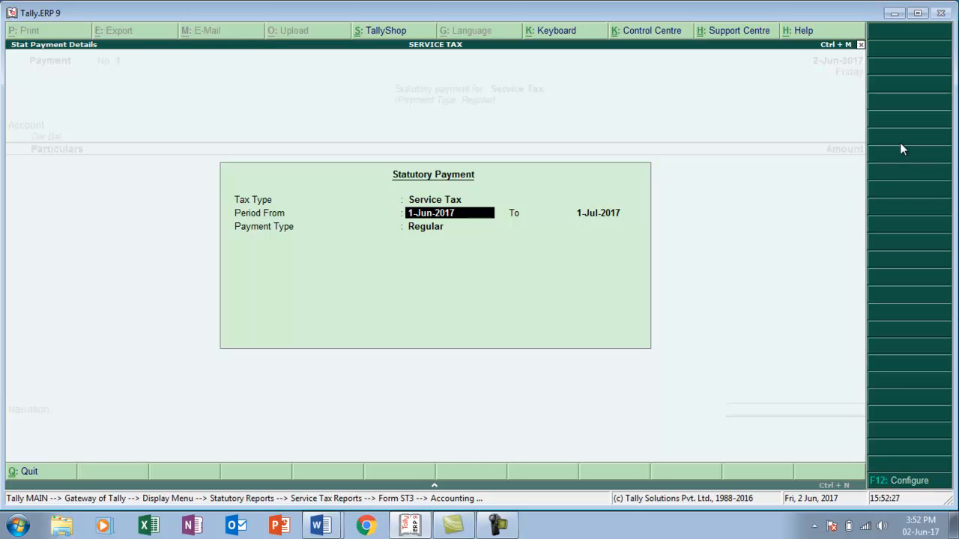
{"action": "key", "text": "Return"}
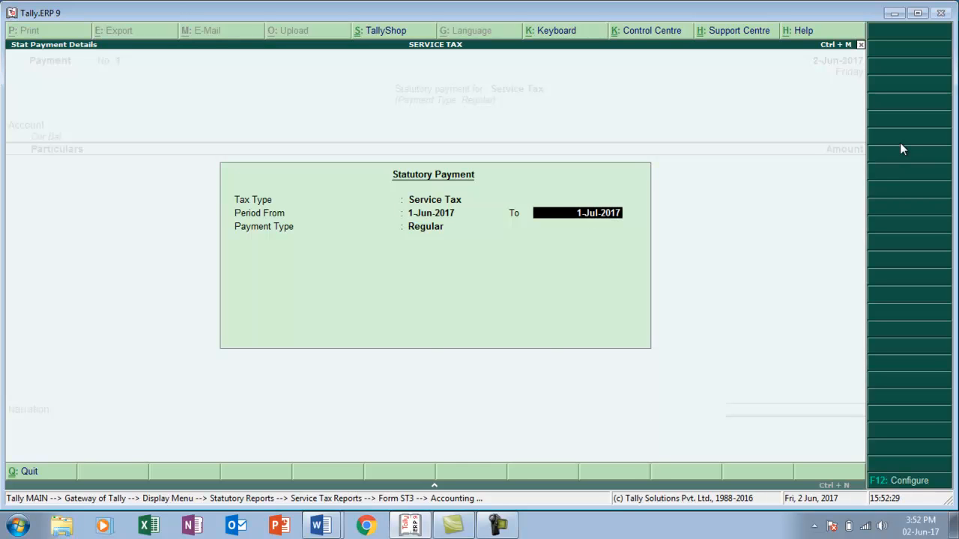
{"action": "key", "text": "Return"}
{"action": "key", "text": "Return"}
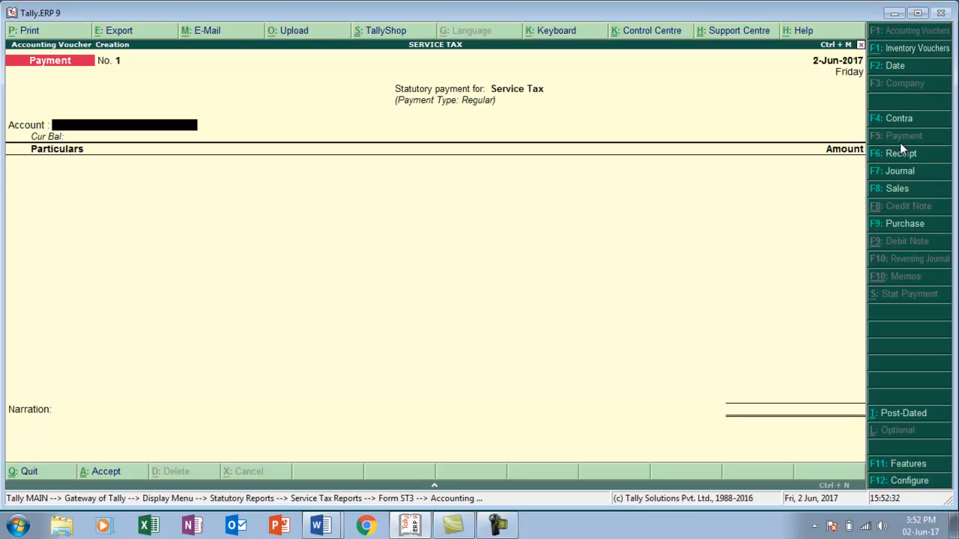
{"action": "key", "text": "Return"}
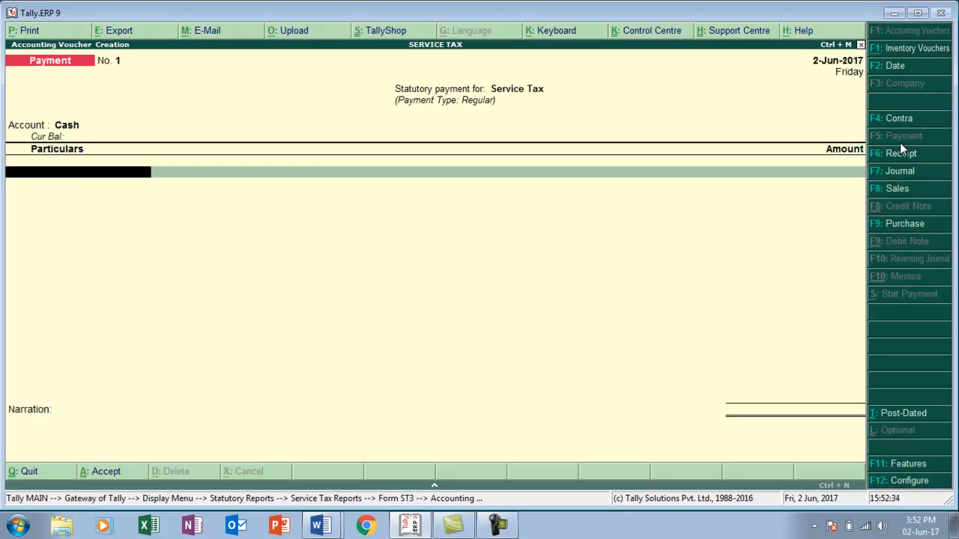
Enter the Service Tax ledger with 4,200 in the payment voucher
{"action": "type", "text": "S"}
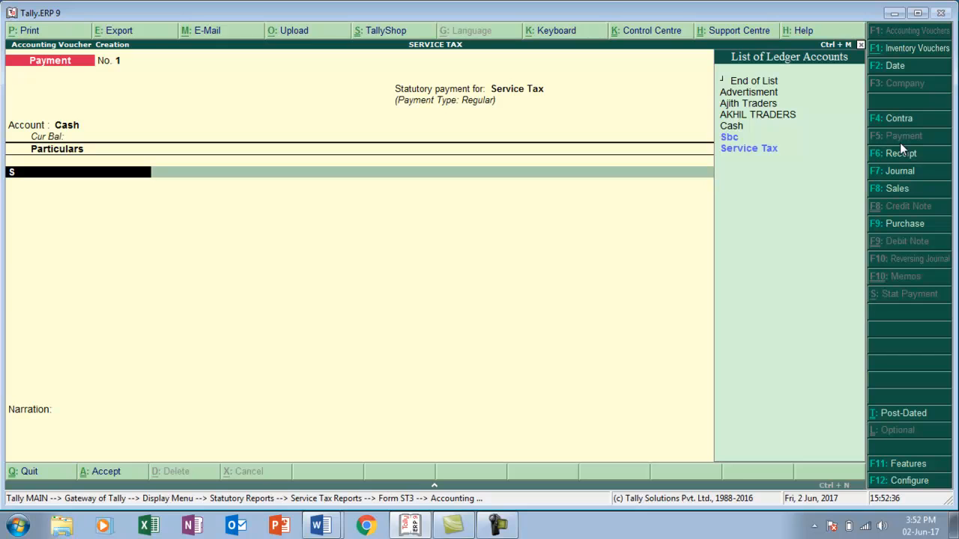
{"action": "key", "text": "Down"}
{"action": "key", "text": "Return"}
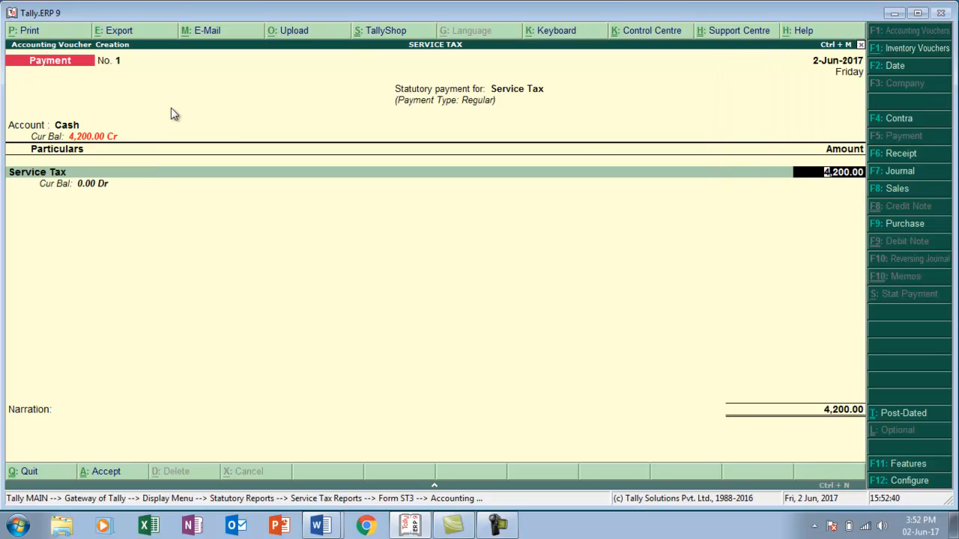
{"action": "key", "text": "Return"}
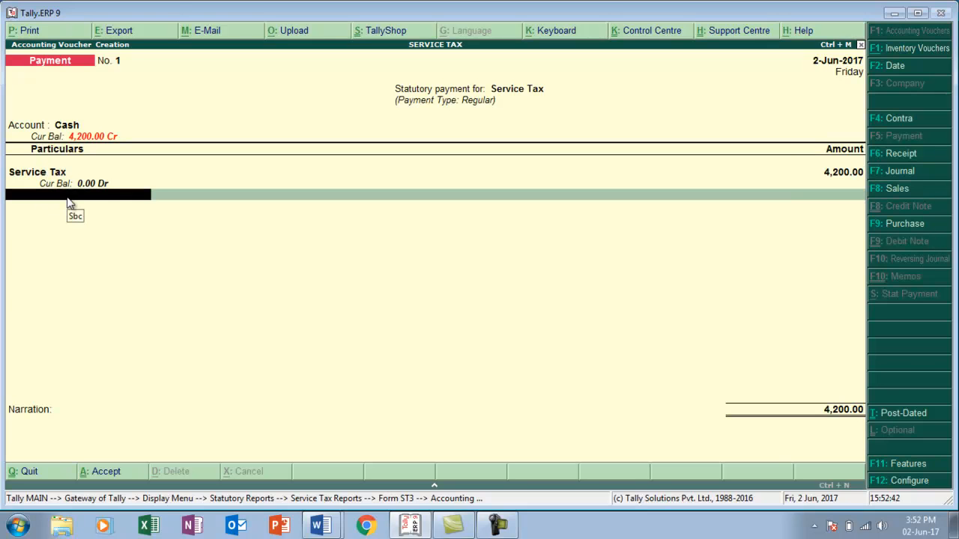
Add the Kkc ledger with 150 and the Sbc ledger with 350 to the payment voucher
{"action": "type", "text": "K"}
{"action": "key", "text": "Return"}
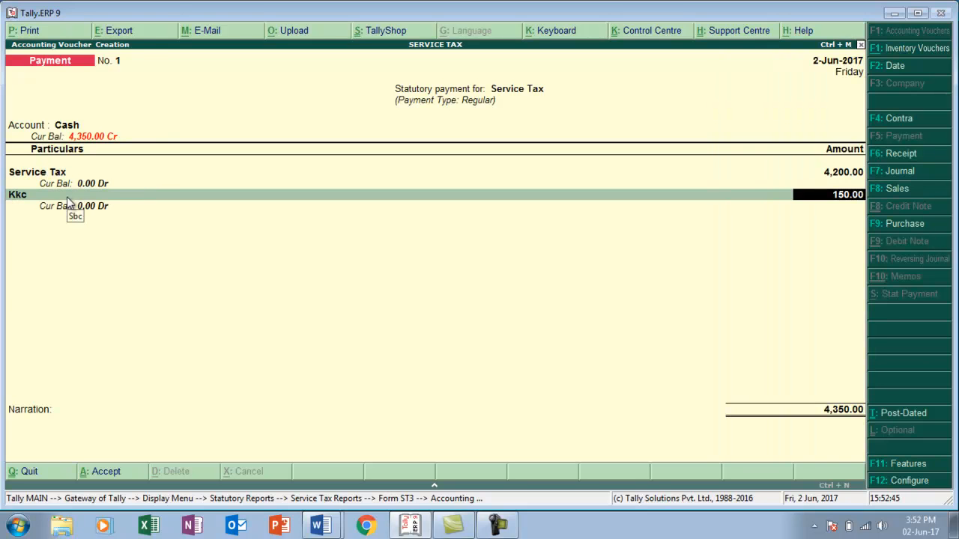
{"action": "key", "text": "Return"}
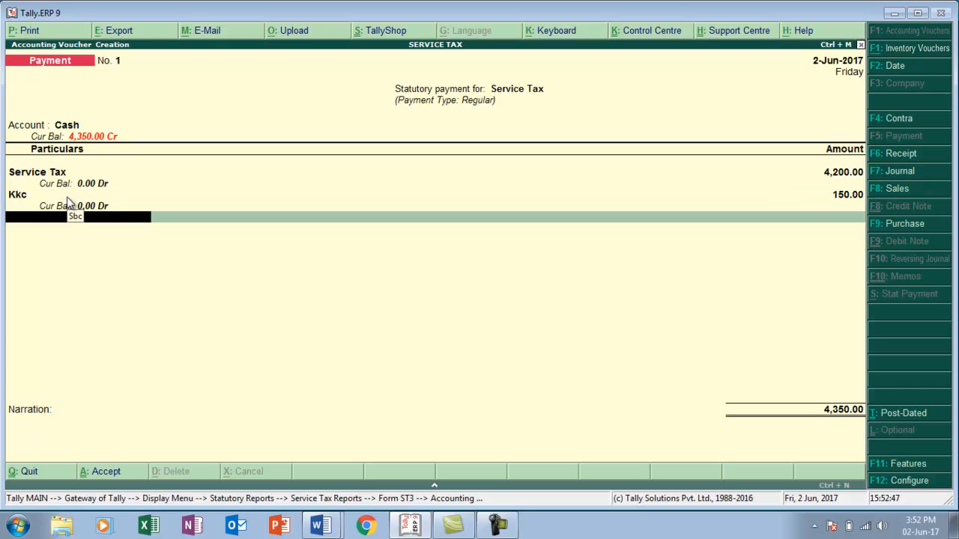
{"action": "type", "text": "S"}
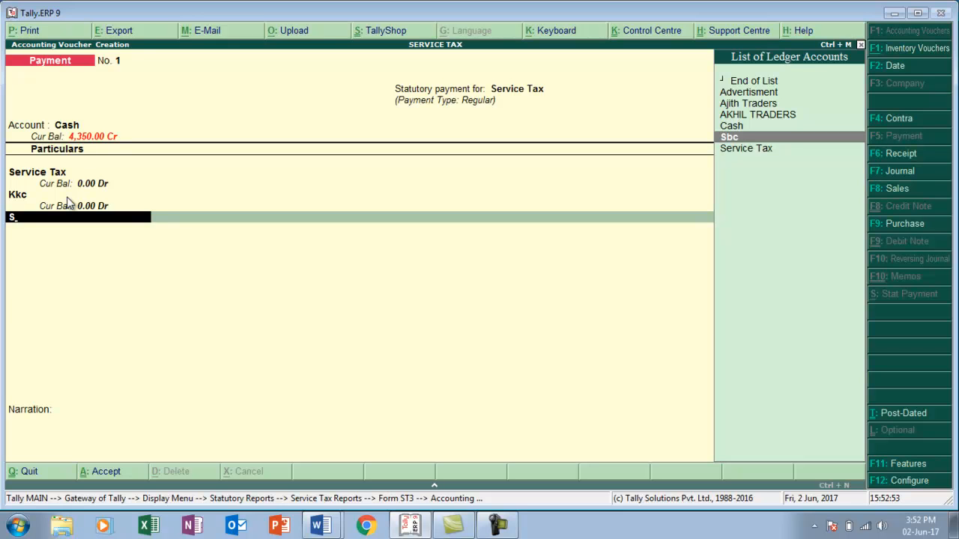
{"action": "key", "text": "Return"}
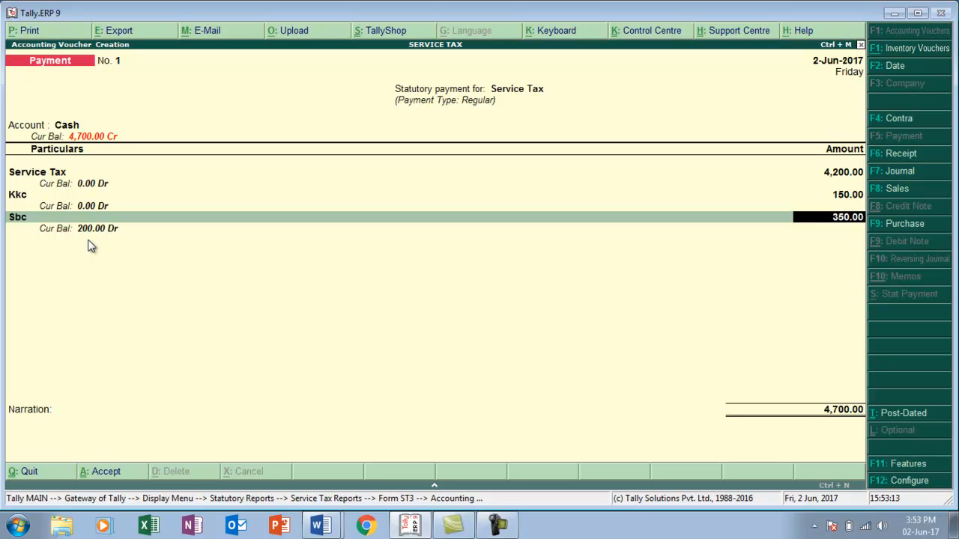
Save the service tax statutory payment voucher and leave the Form ST3 report
{"action": "key", "text": "Return"}
{"action": "key", "text": "Return"}
{"action": "key", "text": "Return"}
{"action": "key", "text": "Return"}
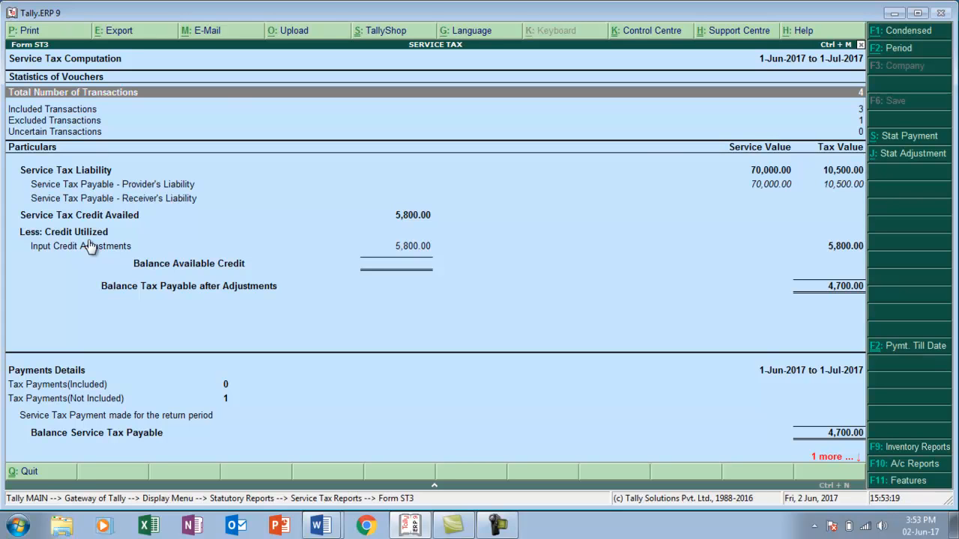
{"action": "key", "text": "Escape"}
{"action": "key", "text": "Escape"}
{"action": "key", "text": "Escape"}
{"action": "key", "text": "Escape"}
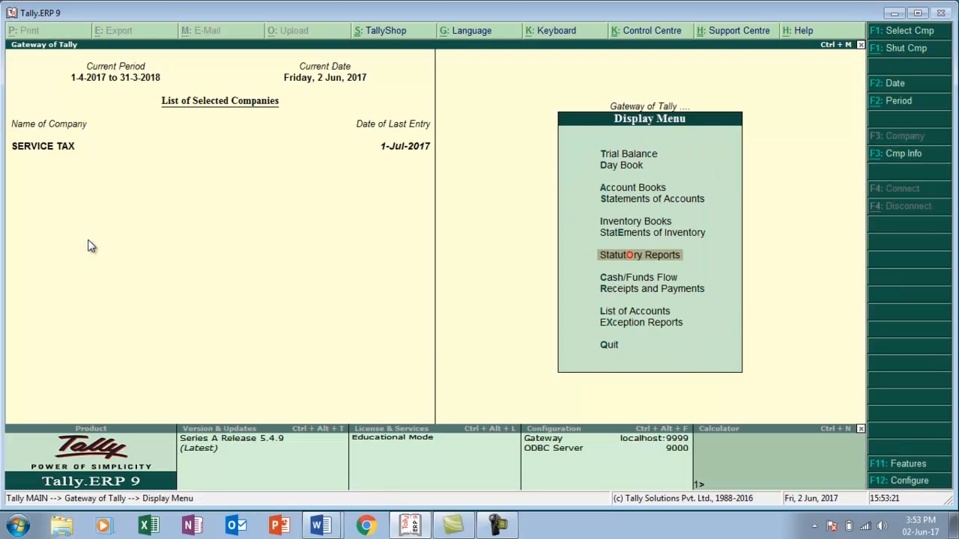
Examine the Duties & Taxes group in the detailed Balance Sheet and return to the Gateway of Tally
{"action": "key", "text": "Up"}
{"action": "key", "text": "Up"}
{"action": "key", "text": "Up"}
{"action": "key", "text": "Up"}
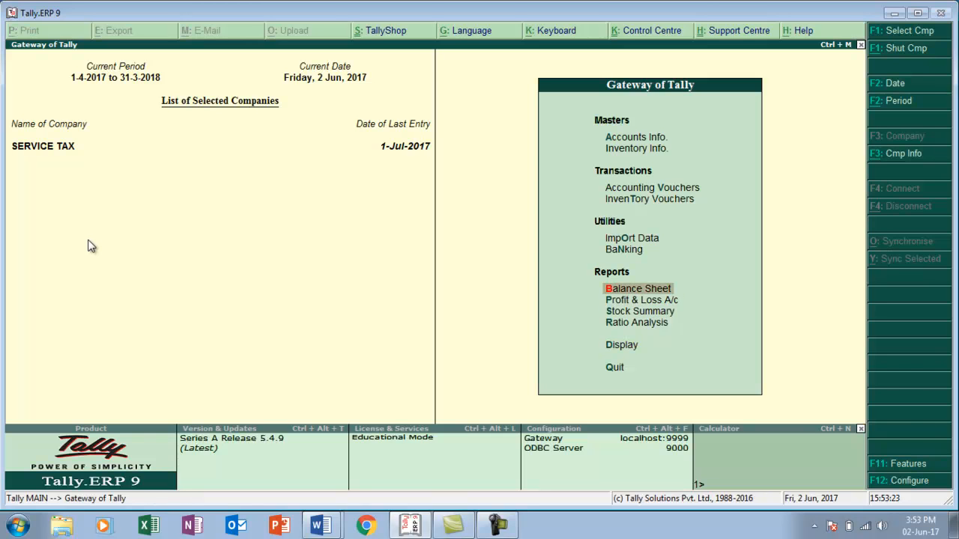
{"action": "key", "text": "Return"}
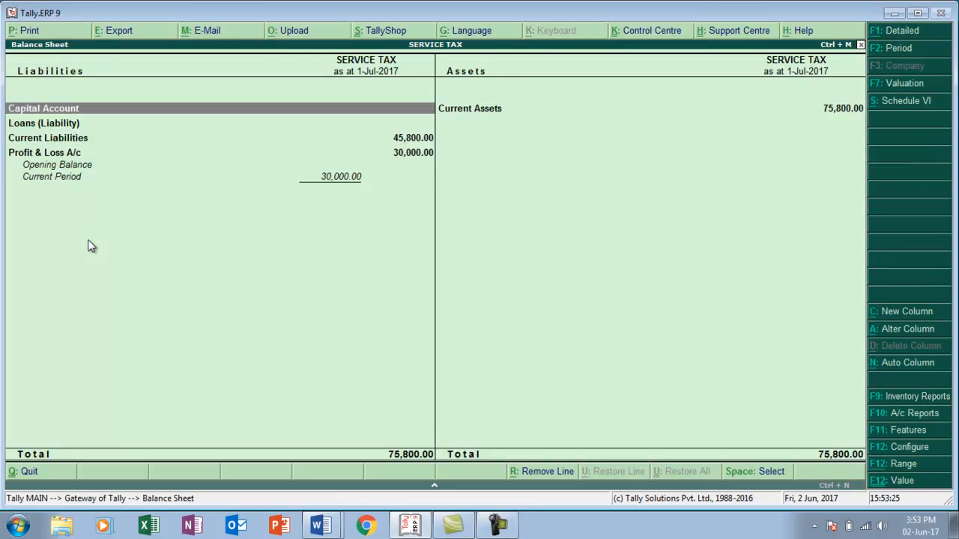
{"action": "key", "text": "alt+F1"}
{"action": "key", "text": "Down"}
{"action": "key", "text": "Down"}
{"action": "key", "text": "Down"}
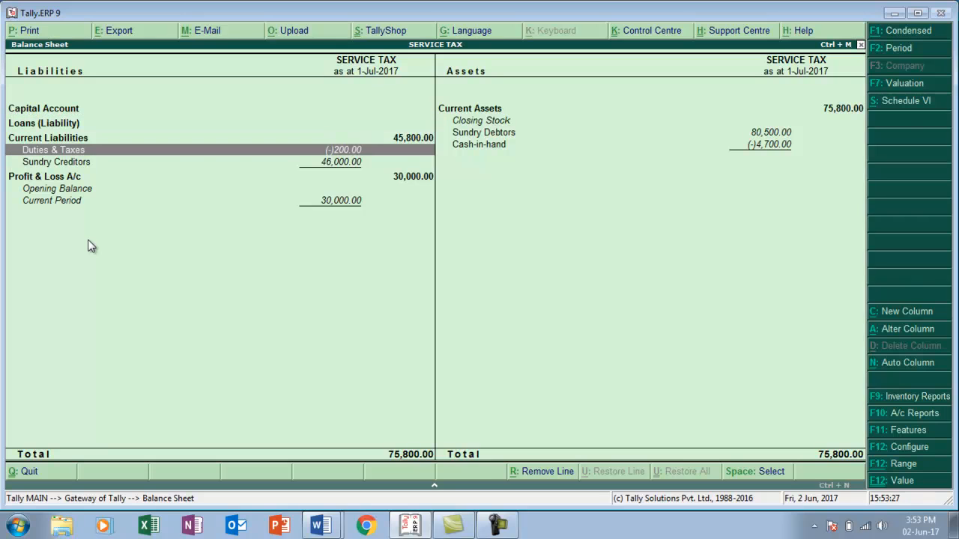
{"action": "key", "text": "Return"}
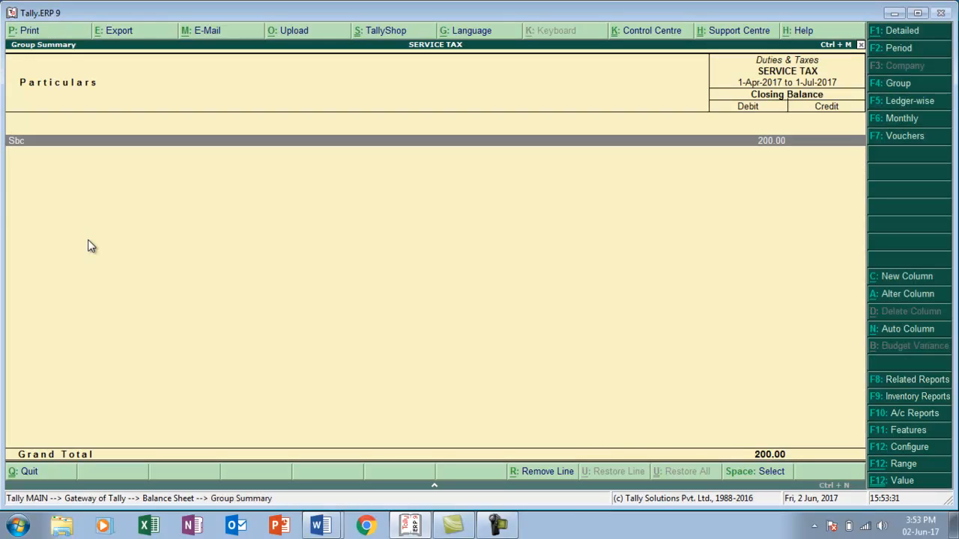
{"action": "key", "text": "Escape"}
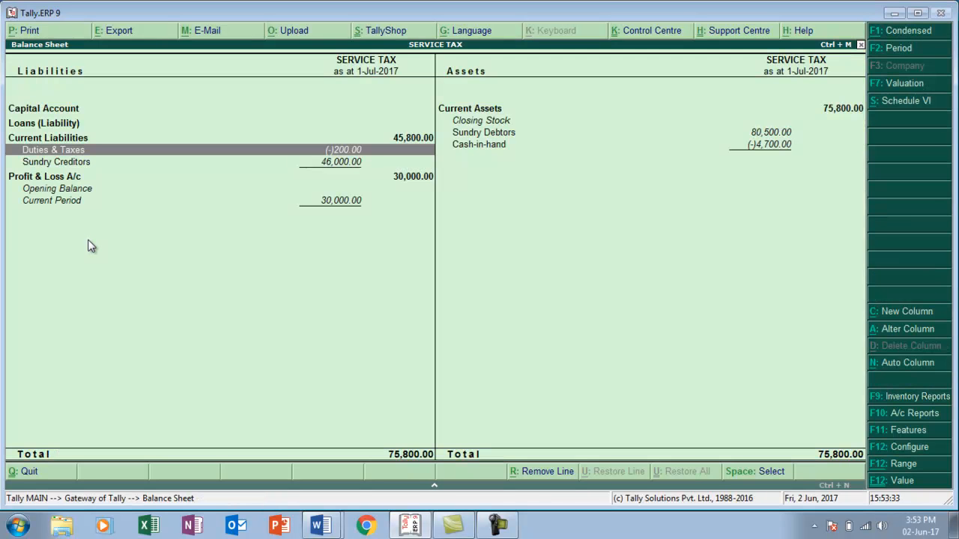
{"action": "key", "text": "Escape"}
{"action": "key", "text": "Escape"}
{"action": "key", "text": "Escape"}
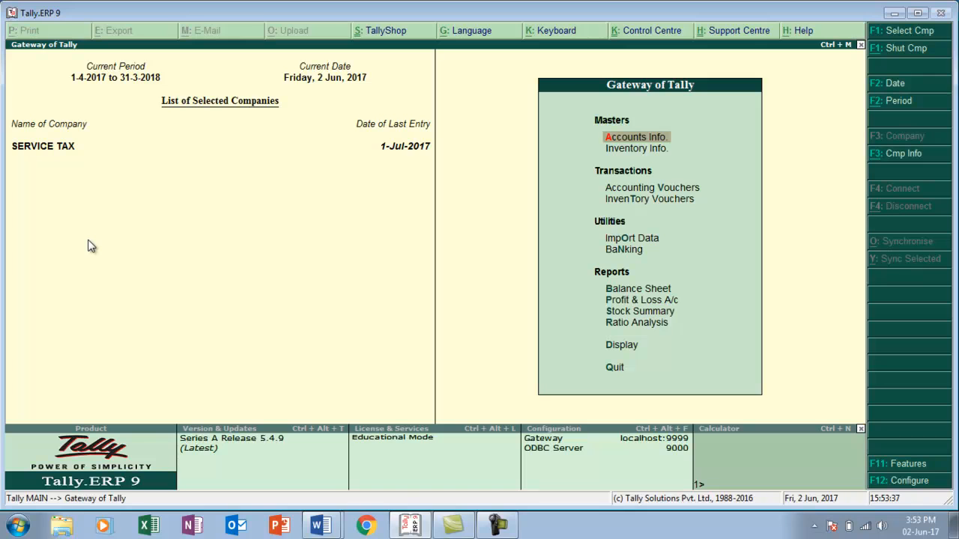
Start a journal voucher and create the debit ledger Sbc Exp. under Indirect Expenses
{"action": "key", "text": "Down"}
{"action": "key", "text": "Down"}
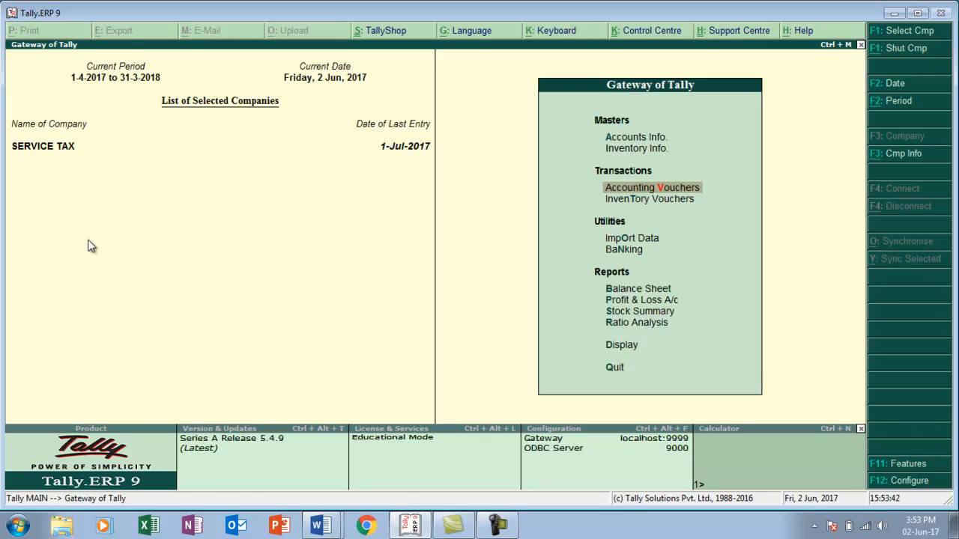
{"action": "key", "text": "Return"}
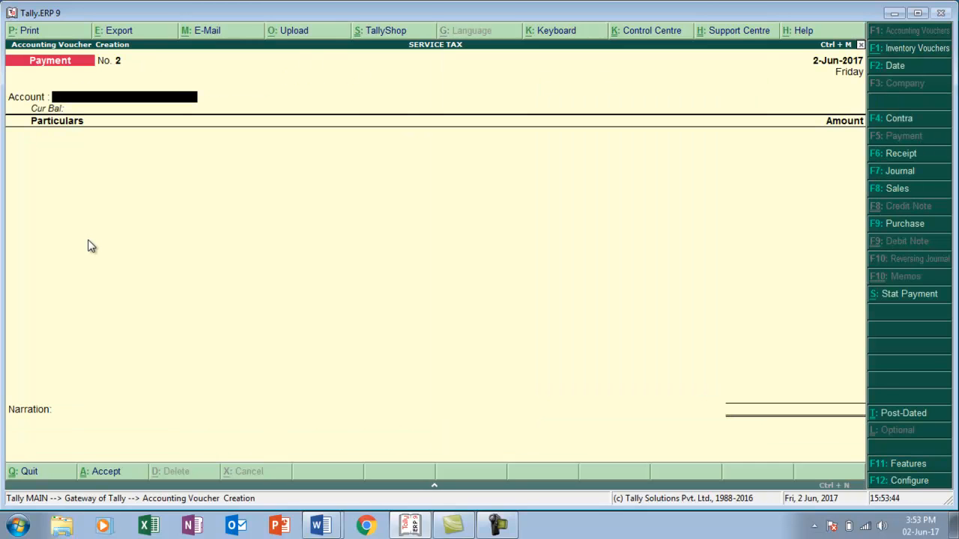
{"action": "key", "text": "F7"}
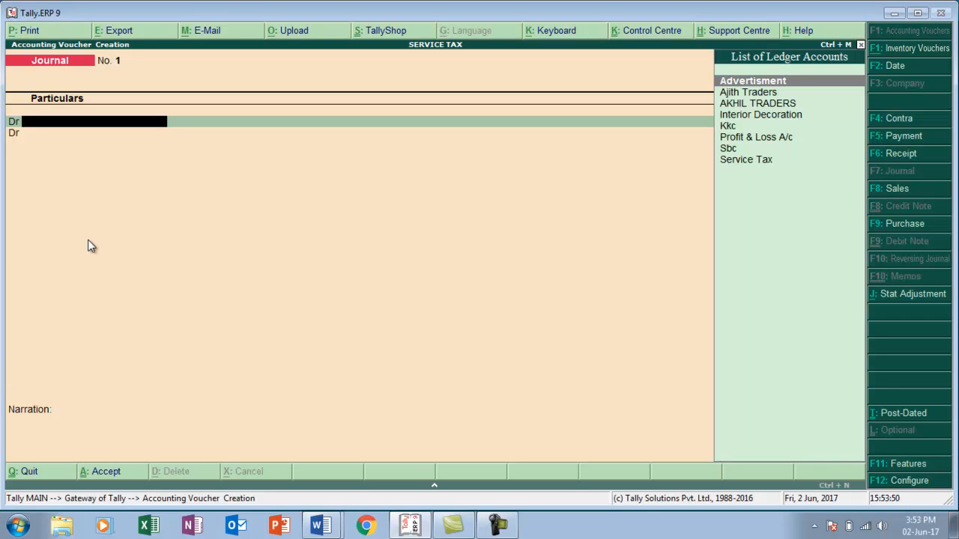
{"action": "key", "text": "alt+c"}
{"action": "type", "text": "Sbc Exp."}
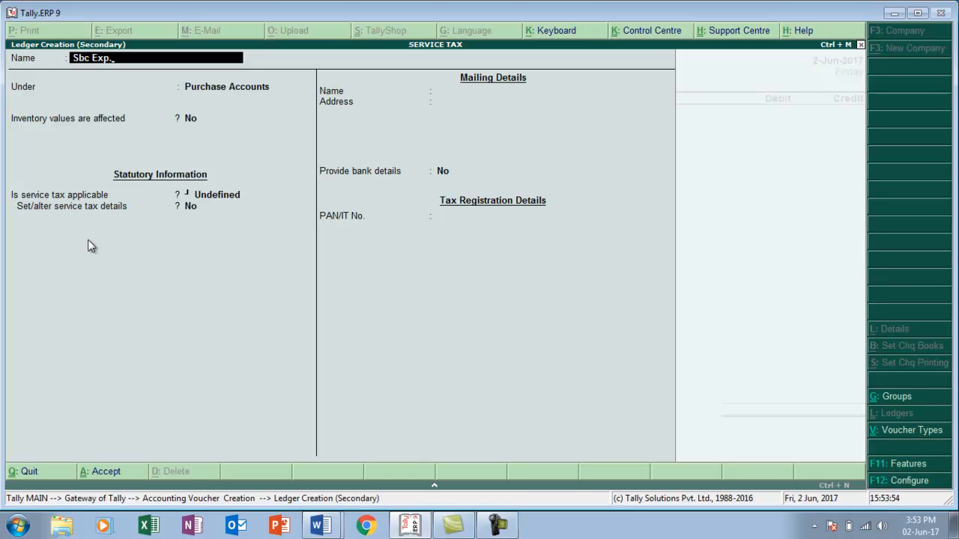
{"action": "key", "text": "Return"}
{"action": "type", "text": "I"}
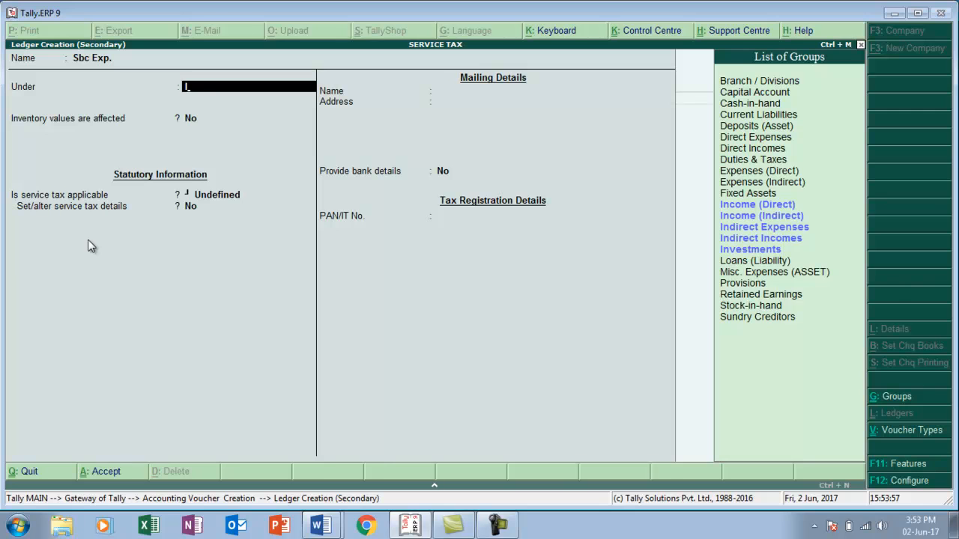
{"action": "key", "text": "Down"}
{"action": "key", "text": "Down"}
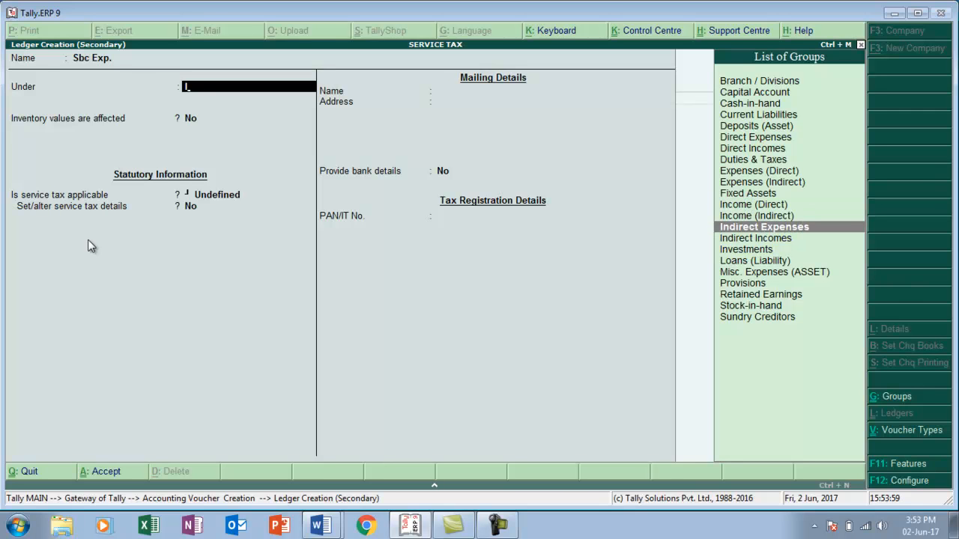
{"action": "key", "text": "Return"}
{"action": "key", "text": "Return"}
{"action": "key", "text": "Return"}
{"action": "key", "text": "Return"}
Debit Sbc Exp. with 200, credit the Sbc ledger with 200, and save the journal voucher
{"action": "type", "text": "200"}
{"action": "key", "text": "Return"}
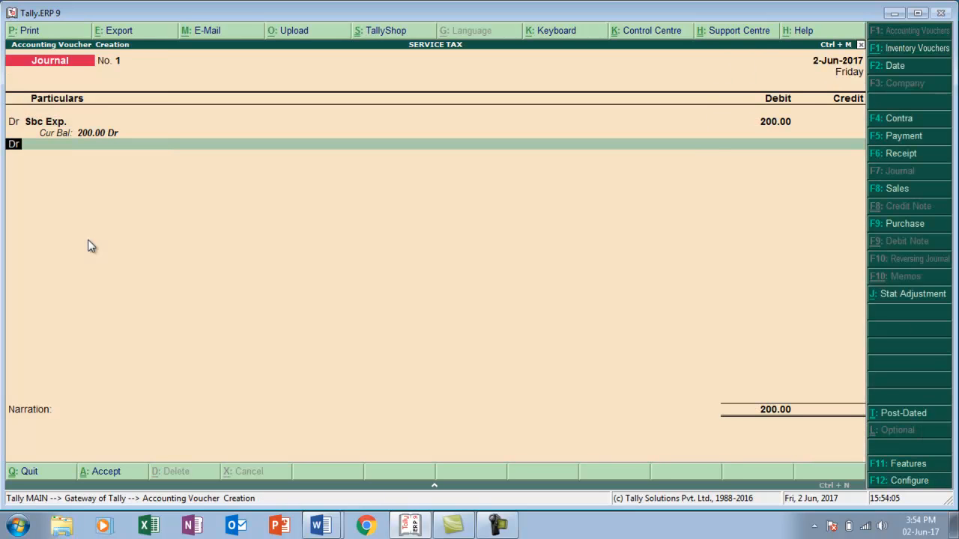
{"action": "type", "text": "c"}
{"action": "key", "text": "Return"}
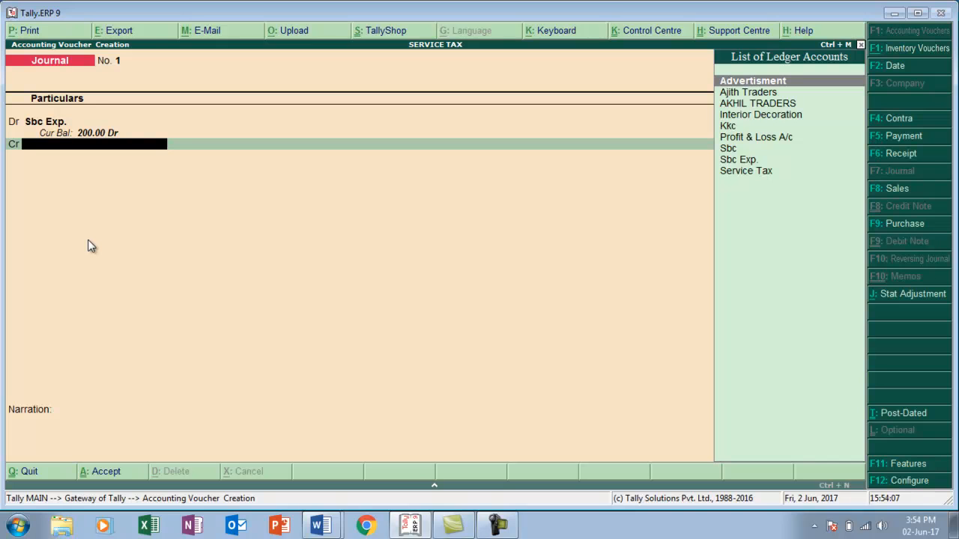
{"action": "type", "text": "s"}
{"action": "key", "text": "Return"}
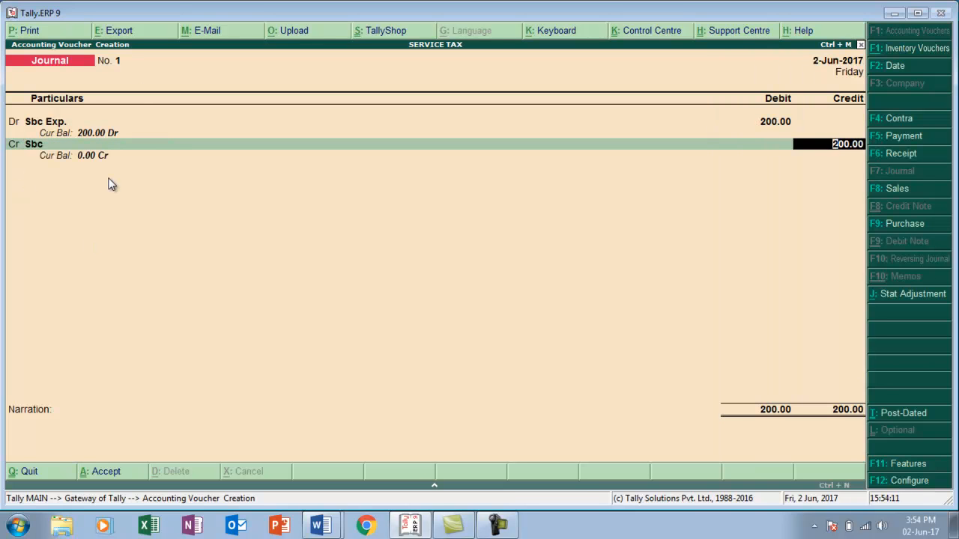
{"action": "key", "text": "Return"}
{"action": "key", "text": "Return"}
{"action": "key", "text": "Return"}
{"action": "key", "text": "Escape"}
{"action": "key", "text": "Return"}
{"action": "key", "text": "d"}
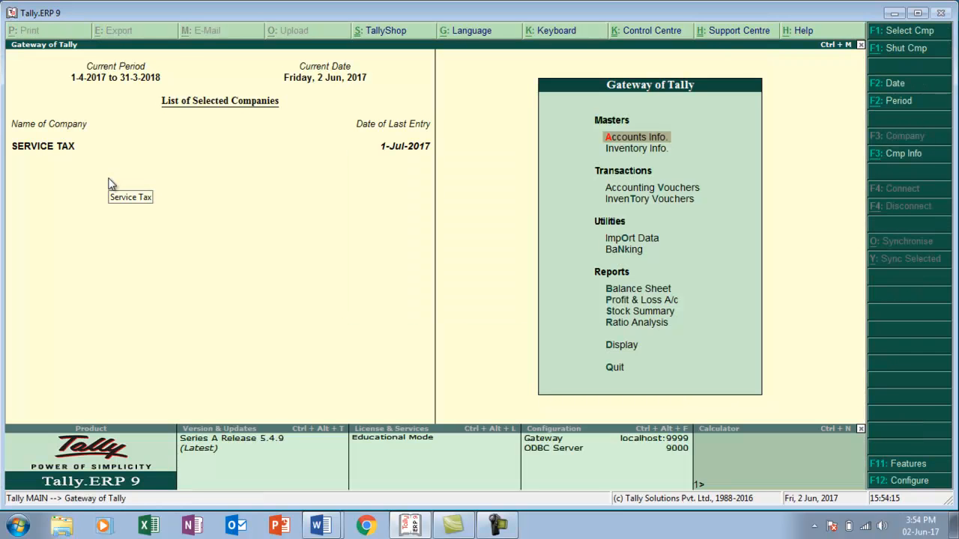
Recheck the Duties & Taxes group in the detailed Balance Sheet and close the report
{"action": "key", "text": "b"}
{"action": "key", "text": "alt+F1"}
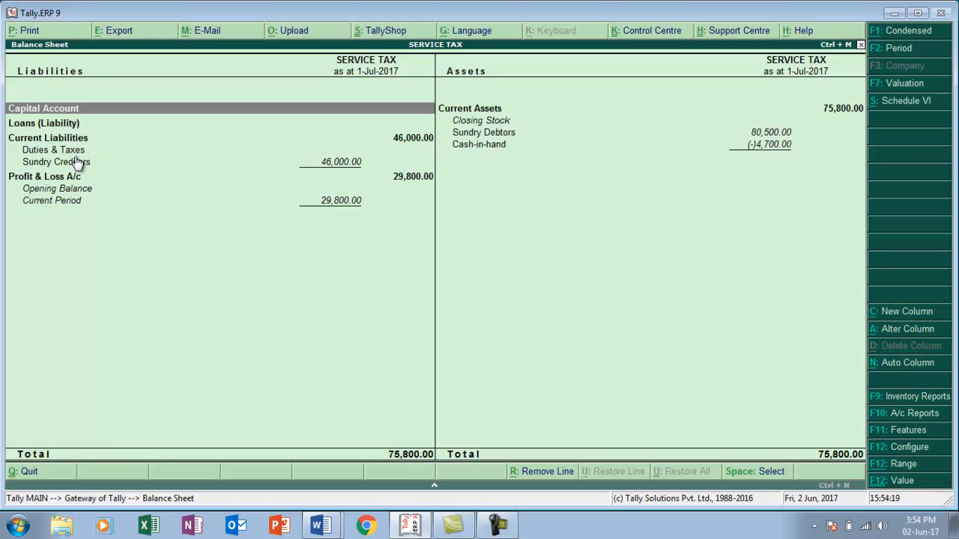
{"action": "key", "text": "Down"}
{"action": "key", "text": "Down"}
{"action": "key", "text": "Down"}
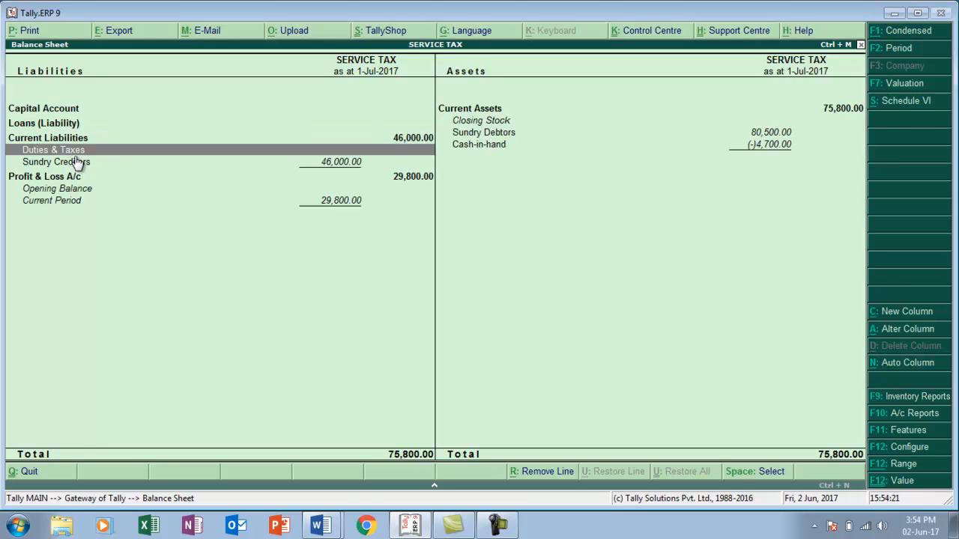
{"action": "key", "text": "Return"}
{"action": "key", "text": "Escape"}
{"action": "key", "text": "Escape"}
{"action": "key", "text": "Escape"}
{"action": "key", "text": "Escape"}
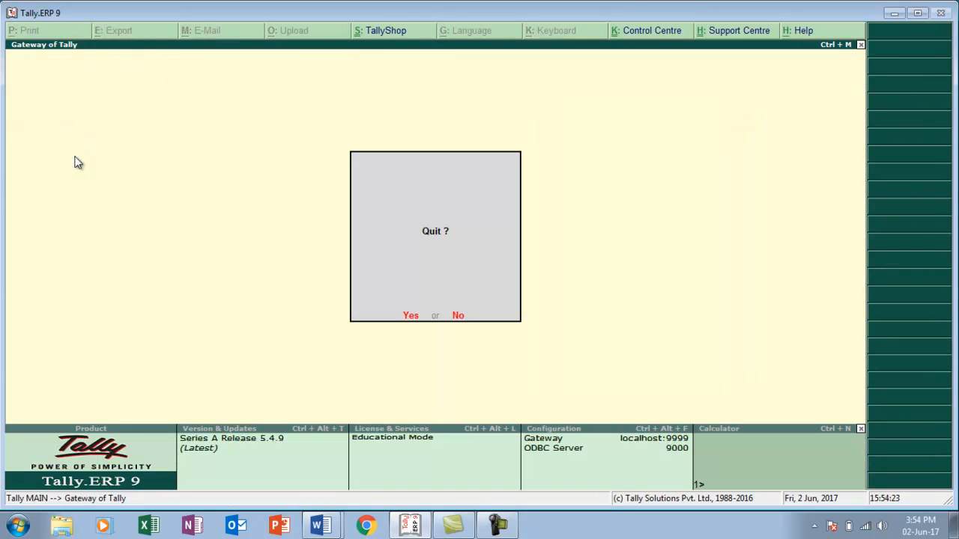
Check the transaction list in Word for the July advance, and start a receipt voucher in Tally.ERP 9
{"action": "key", "text": "alt+Tab"}
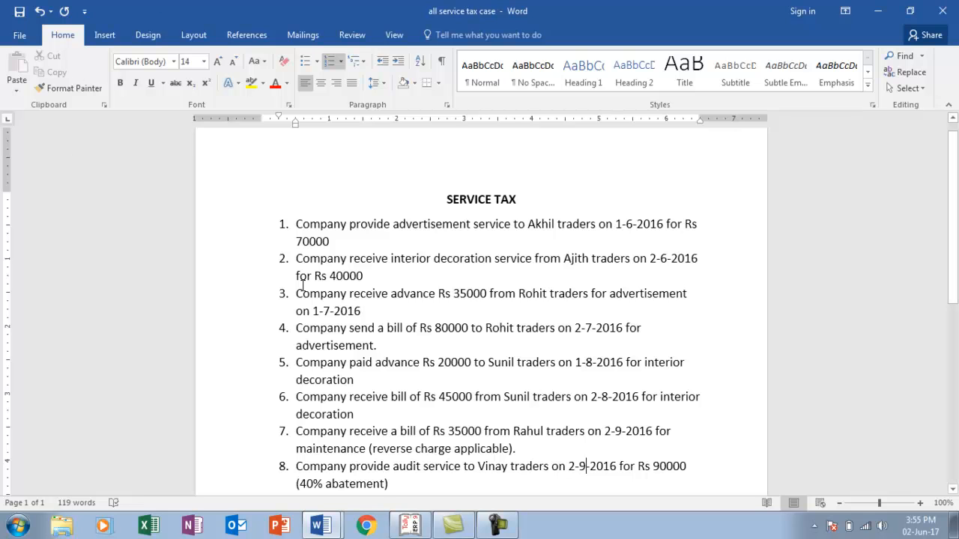
{"action": "key", "text": "alt+Tab"}
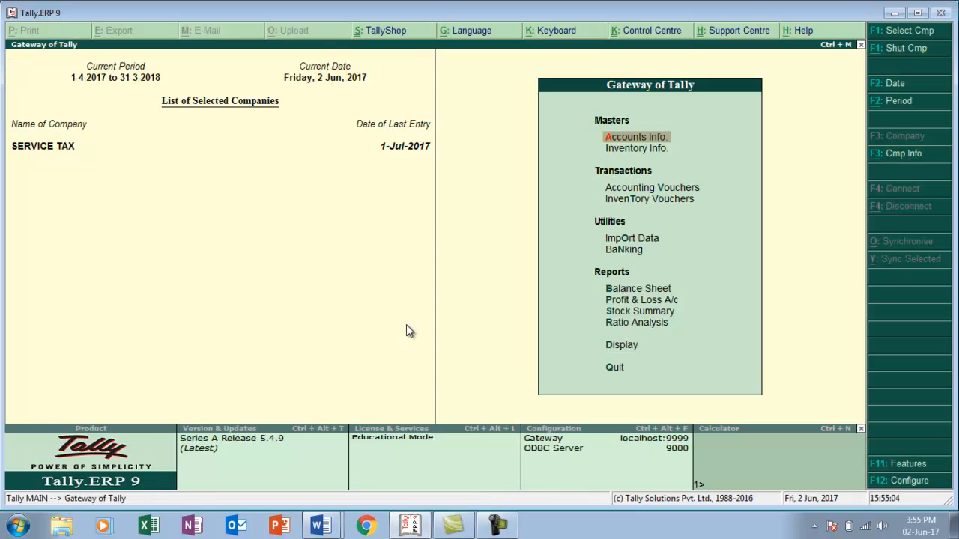
{"action": "key", "text": "Down"}
{"action": "key", "text": "Down"}
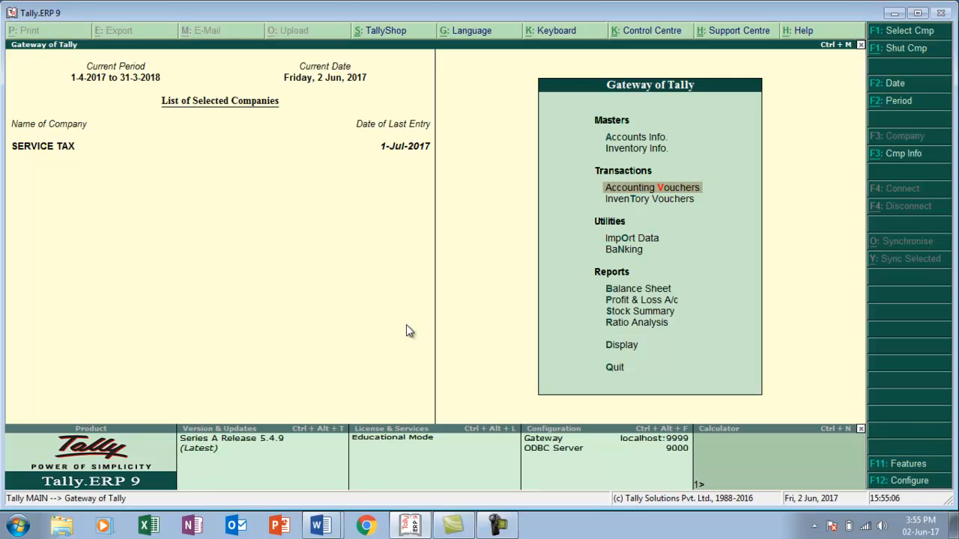
{"action": "key", "text": "Return"}
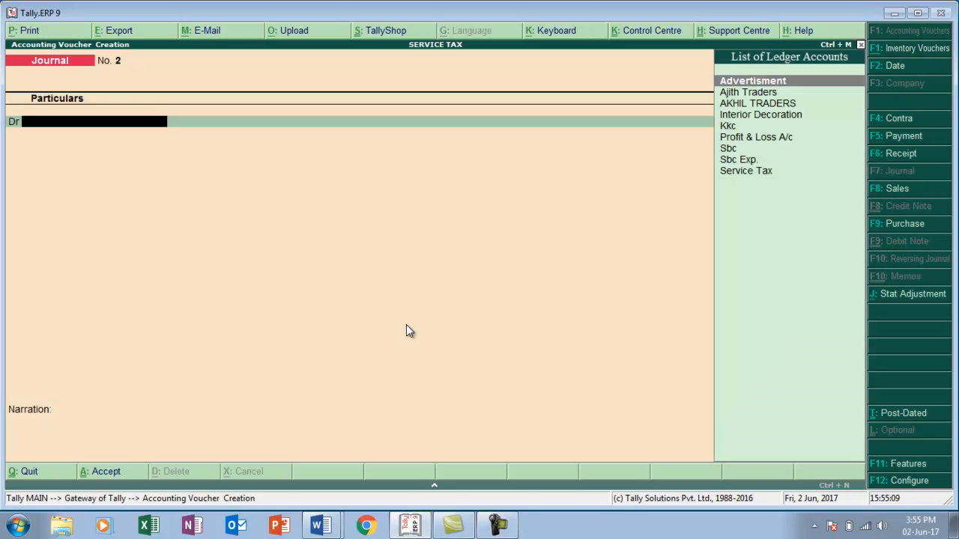
{"action": "key", "text": "F6"}
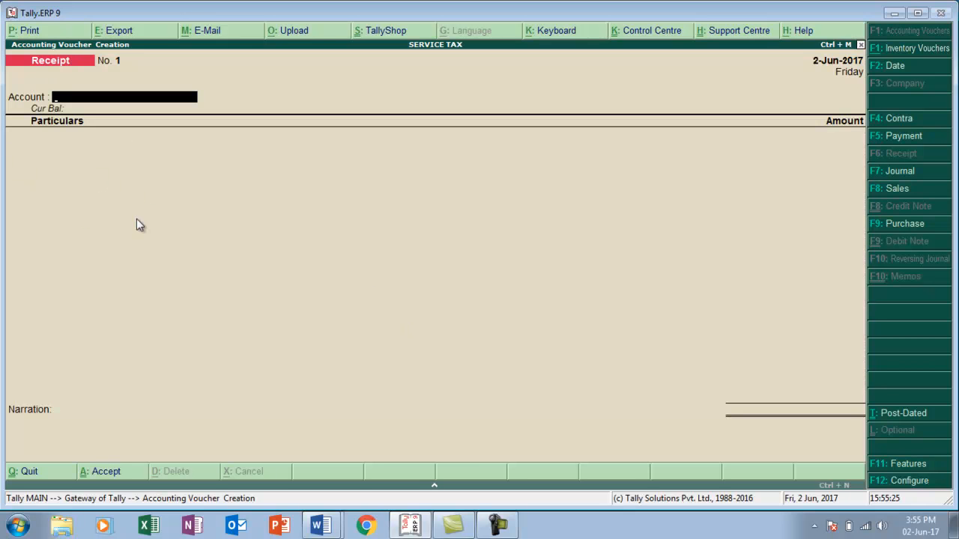
Accept the receipt configuration with single entry mode and select Cash as the receiving account
{"action": "key", "text": "F12"}
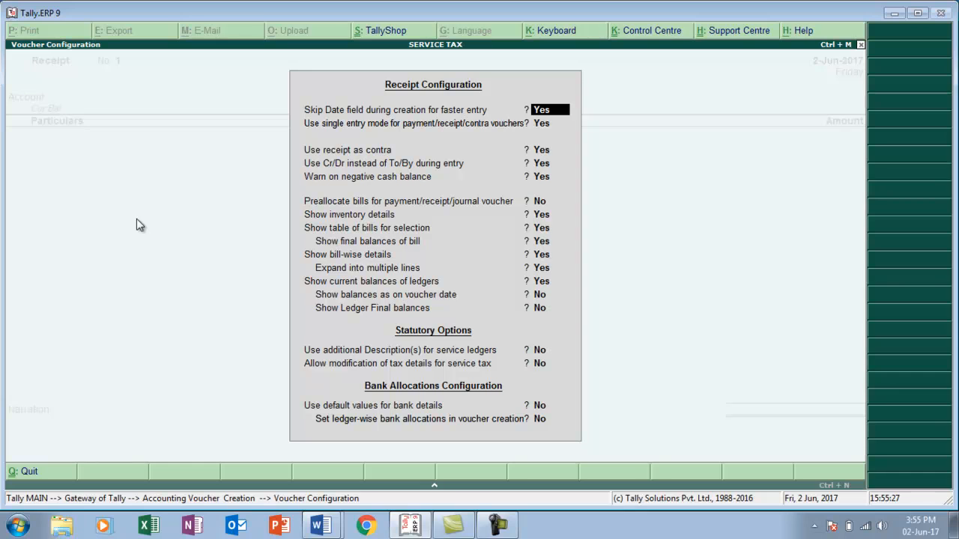
{"action": "key", "text": "Return"}
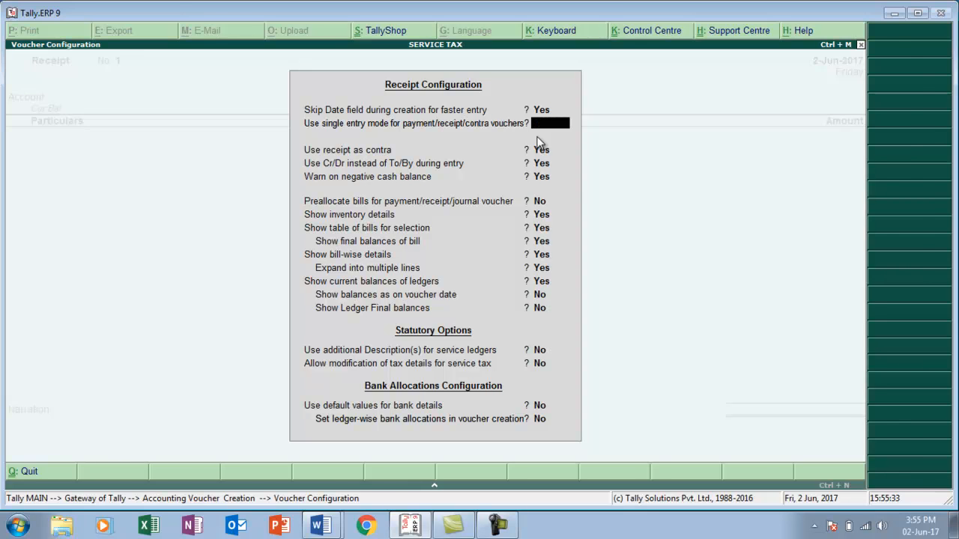
{"action": "key", "text": "ctrl+a"}
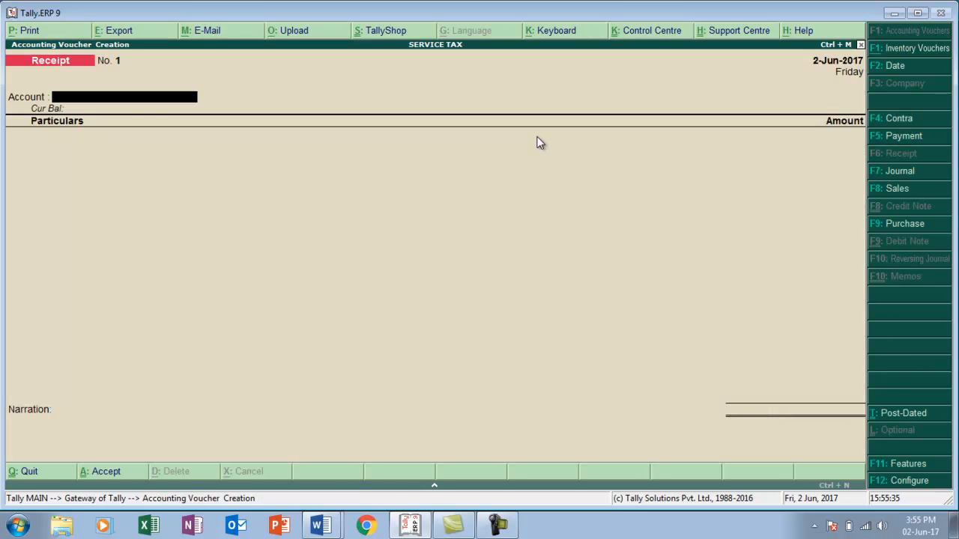
{"action": "key", "text": "Return"}
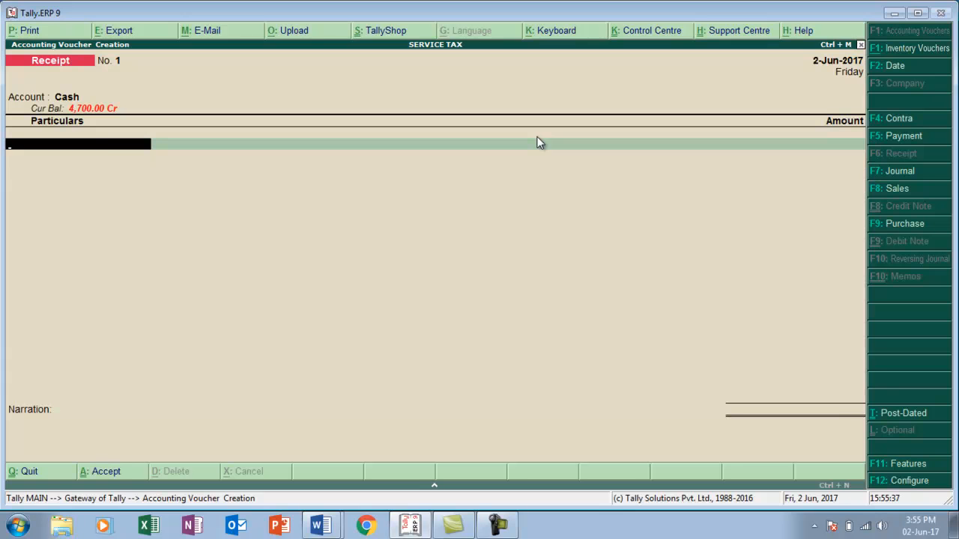
Check the advance transaction in Word, and create a new ledger named Rohit Traders from the receipt voucher in Tally.ERP 9
{"action": "key", "text": "alt+Tab"}
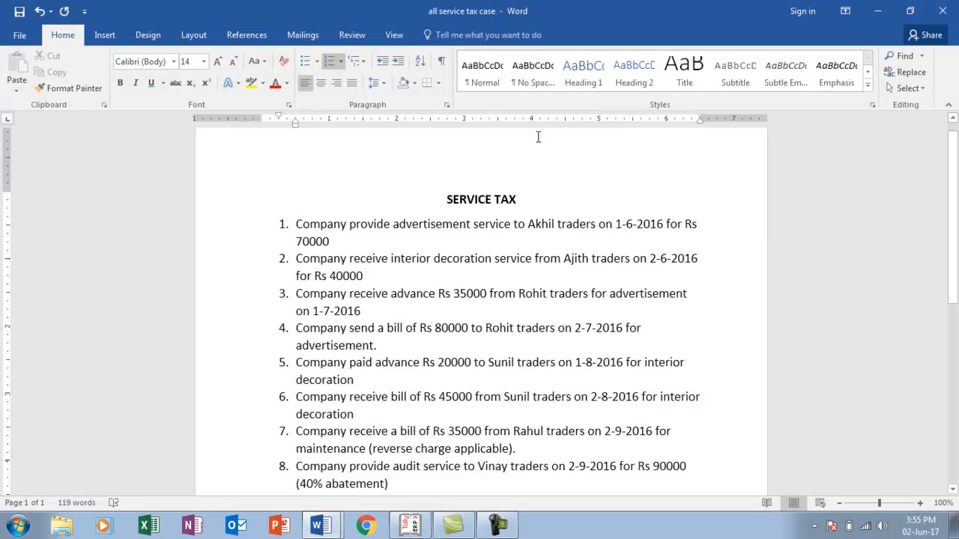
{"action": "key", "text": "alt+Tab"}
{"action": "key", "text": "alt+c"}
{"action": "type", "text": "R"}
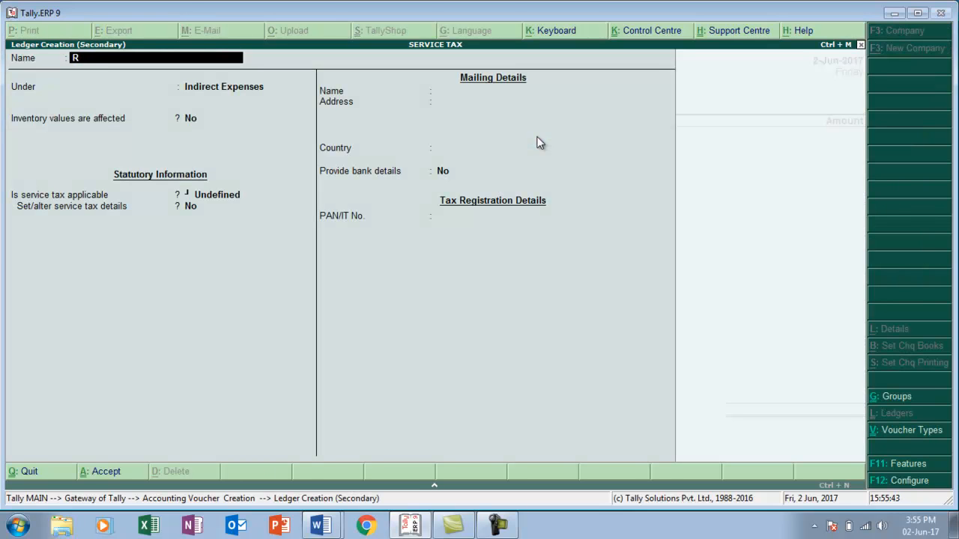
{"action": "type", "text": "ohit Traders"}
{"action": "key", "text": "Return"}
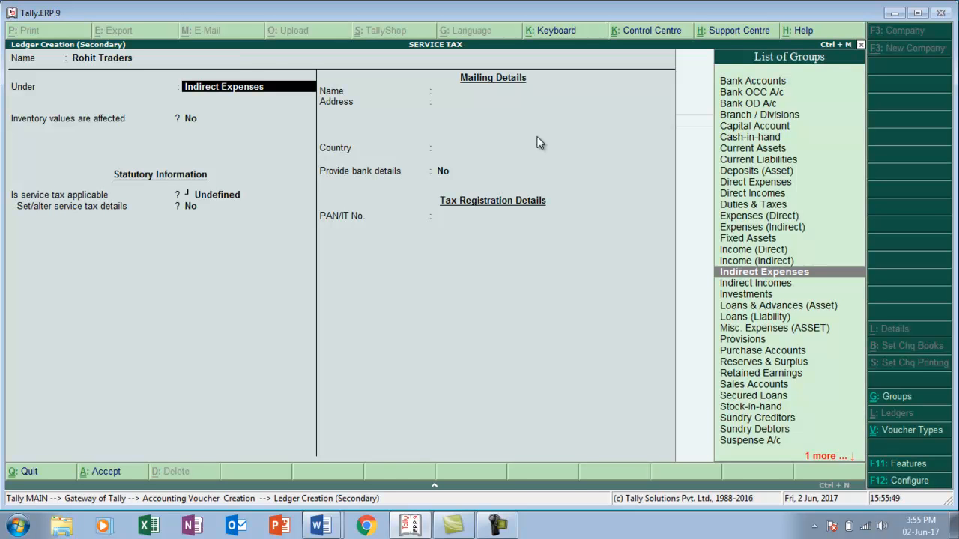
Place the Rohit Traders ledger under the Sundry Debtors group
{"action": "type", "text": "S"}
{"action": "key", "text": "Down"}
{"action": "key", "text": "Down"}
{"action": "key", "text": "Down"}
{"action": "key", "text": "Down"}
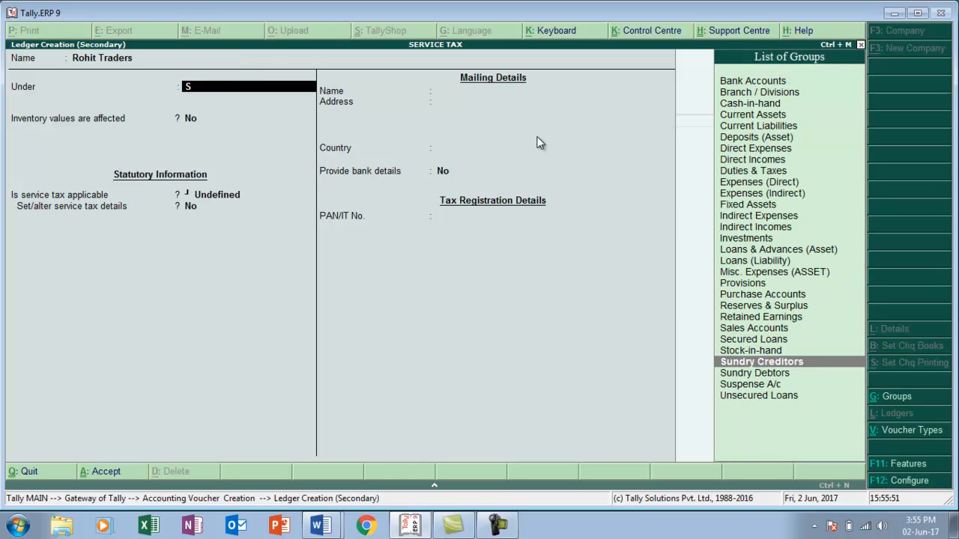
{"action": "key", "text": "Down"}
{"action": "key", "text": "Return"}
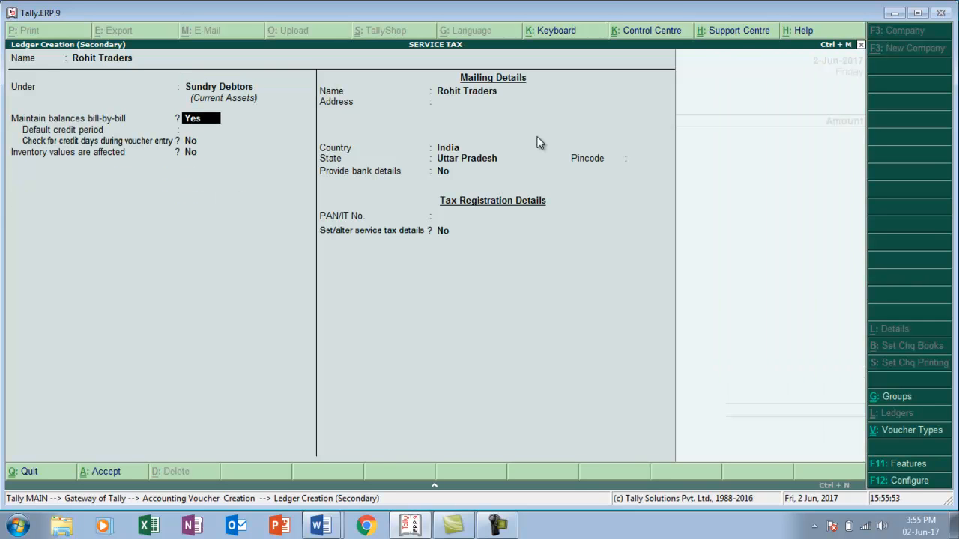
Keep the ledger's default balance and mailing details, and set the option to set/alter service tax details to Yes
{"action": "key", "text": "Return"}
{"action": "key", "text": "Return"}
{"action": "key", "text": "Return"}
{"action": "key", "text": "Return"}
{"action": "key", "text": "Return"}
{"action": "key", "text": "Return"}
{"action": "key", "text": "Return"}
{"action": "key", "text": "Return"}
{"action": "key", "text": "Return"}
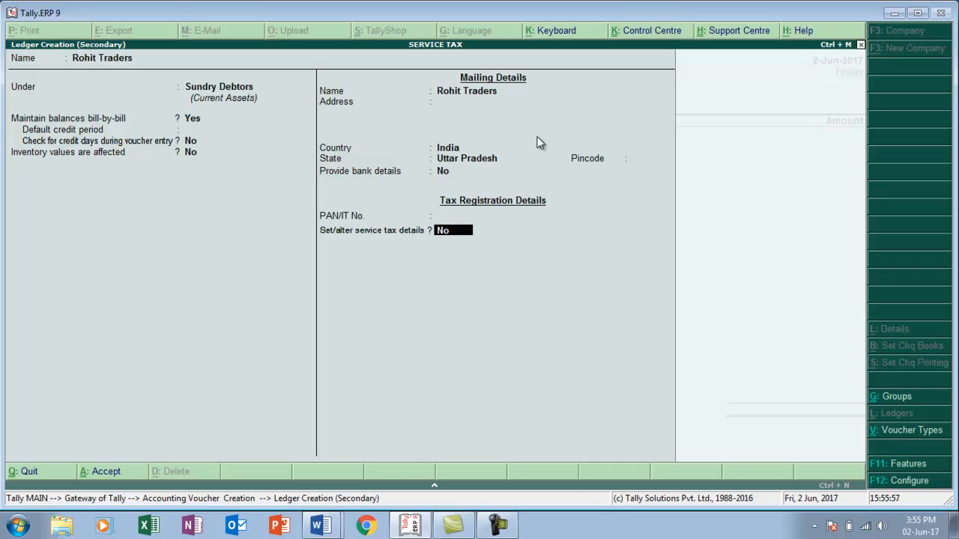
{"action": "type", "text": "y"}
{"action": "key", "text": "Return"}
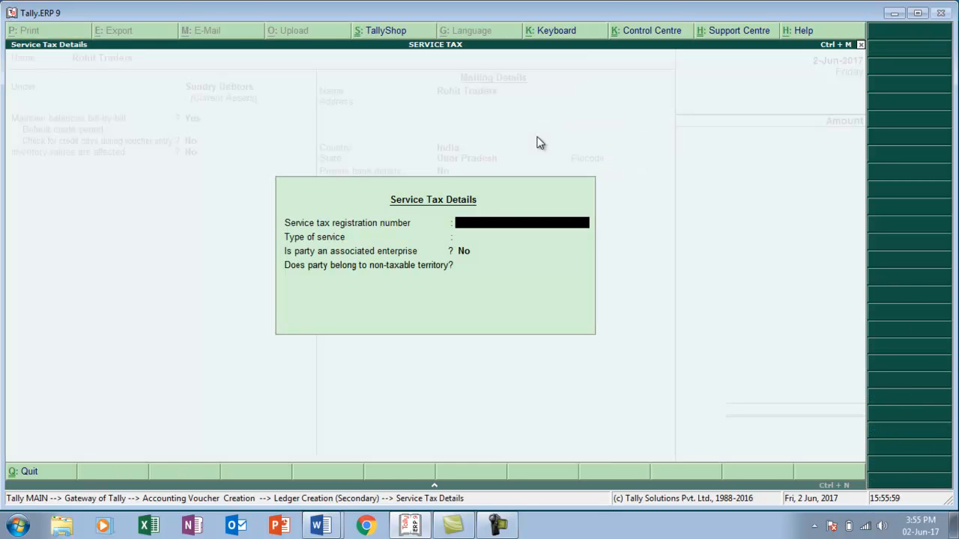
Enter the party's service tax registration number, choose the type of service, and save the Rohit Traders ledger
{"action": "type", "text": "ASDFG3478AST001"}
{"action": "key", "text": "Return"}
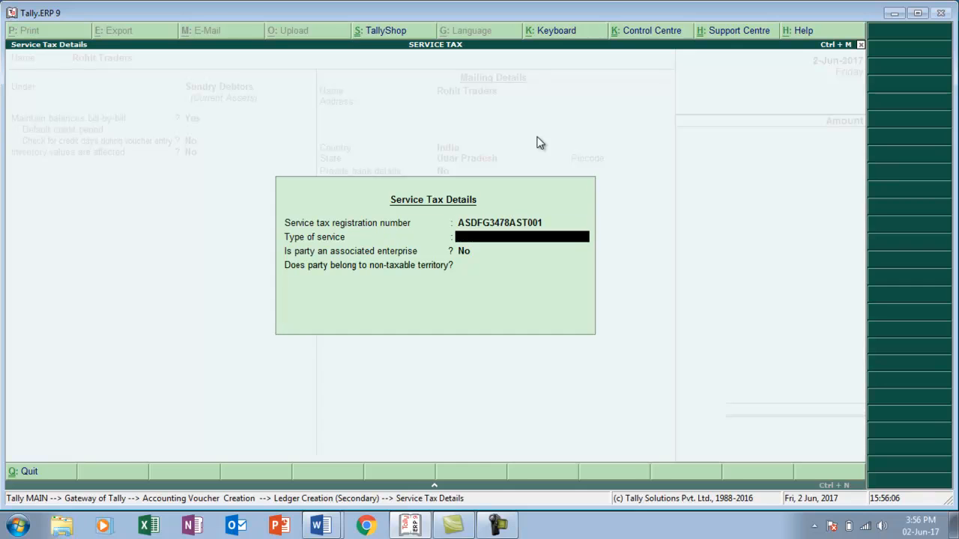
{"action": "key", "text": "Down"}
{"action": "key", "text": "Down"}
{"action": "key", "text": "Down"}
{"action": "key", "text": "Return"}
{"action": "key", "text": "Return"}
{"action": "key", "text": "Return"}
{"action": "key", "text": "Return"}
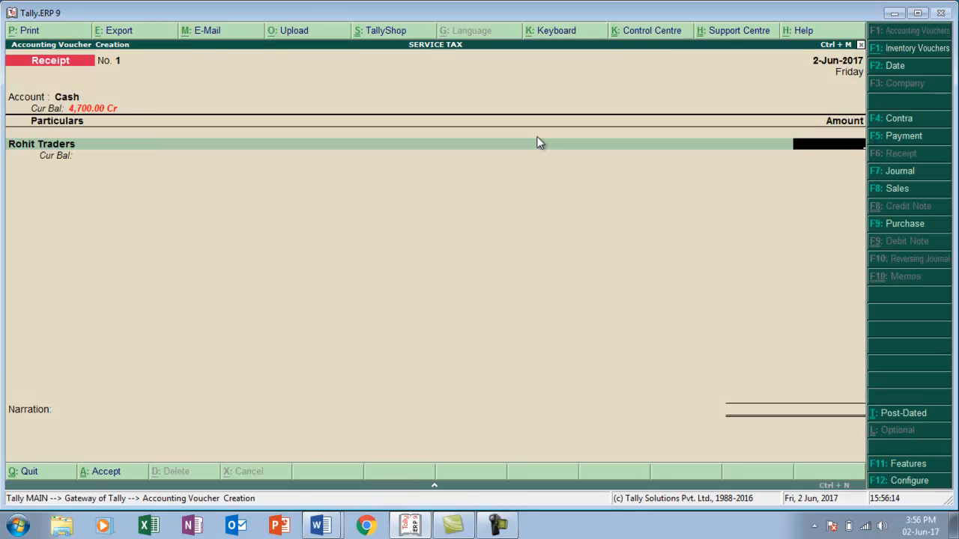
Recheck the transaction in Word, set the receipt voucher date to 1-7, and enter 35000 as the Rohit Traders amount
{"action": "key", "text": "alt+Tab"}
{"action": "key", "text": "alt+Tab"}
{"action": "type", "text": "35"}
{"action": "key", "text": "F2"}
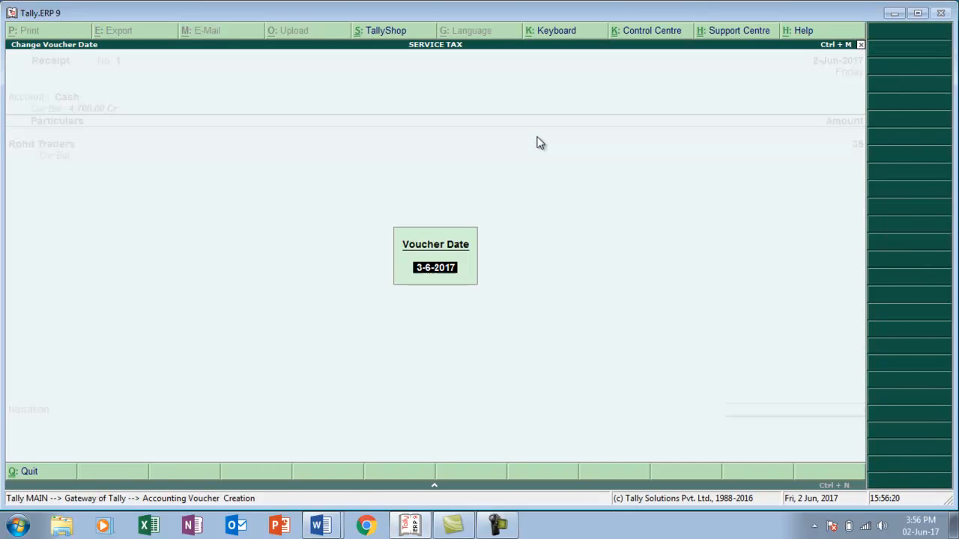
{"action": "type", "text": "1-7"}
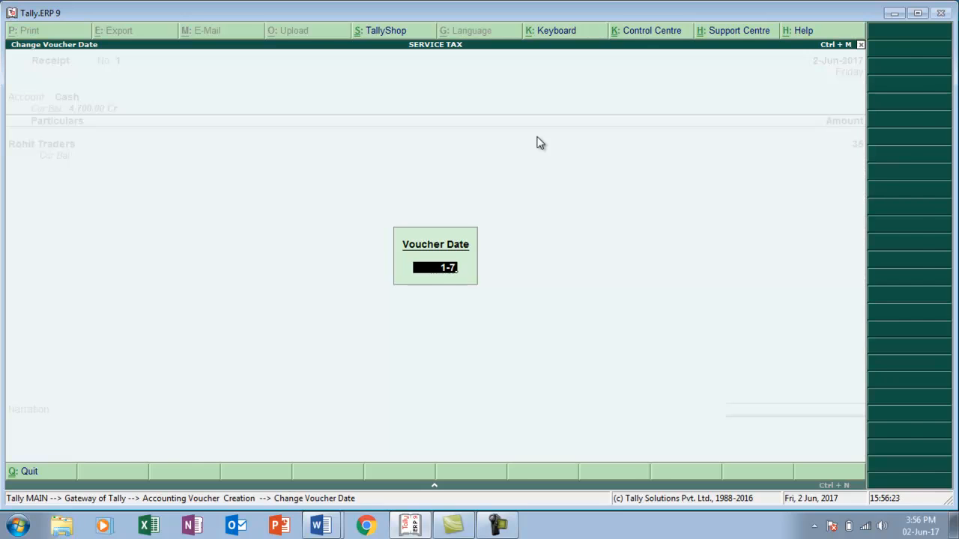
{"action": "key", "text": "Return"}
{"action": "type", "text": "000"}
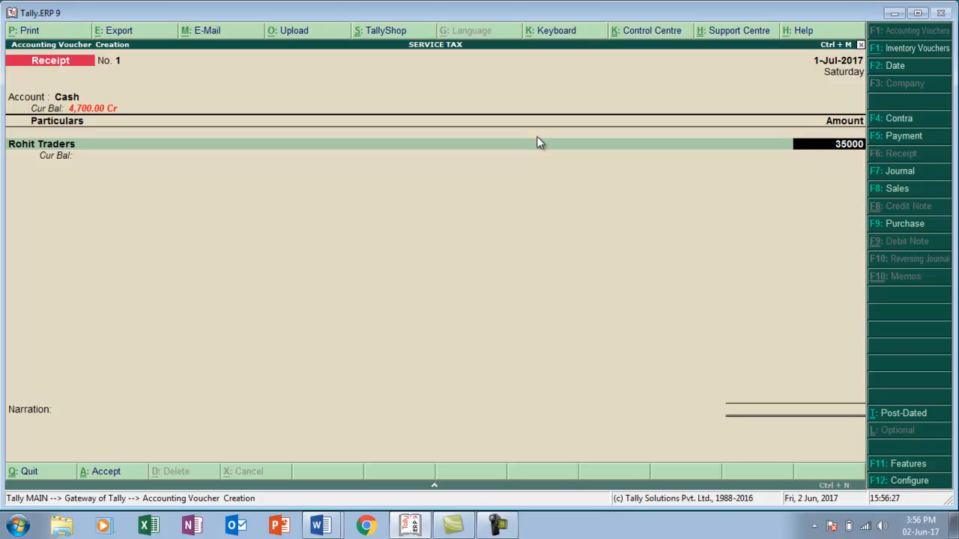
{"action": "key", "text": "Return"}
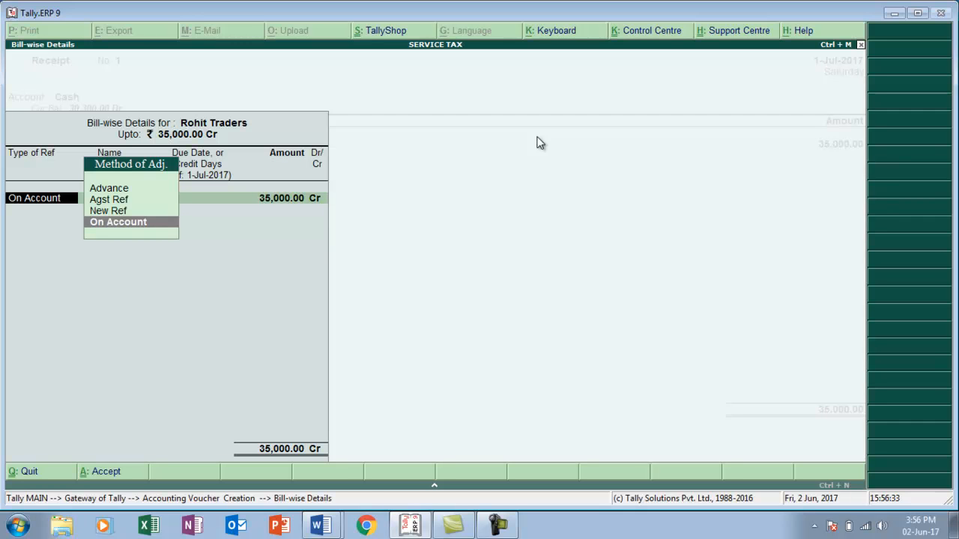
Record the 35,000 receipt from Rohit Traders as an Advance bill reference named Adv001
{"action": "key", "text": "Up"}
{"action": "key", "text": "Up"}
{"action": "key", "text": "Up"}
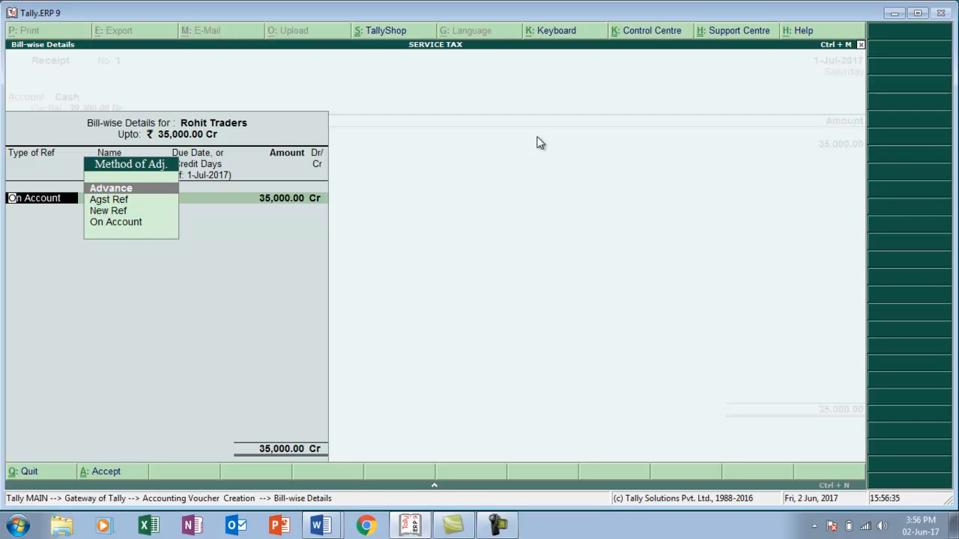
{"action": "key", "text": "Return"}
{"action": "key", "text": "BackSpace"}
{"action": "type", "text": "Adv001"}
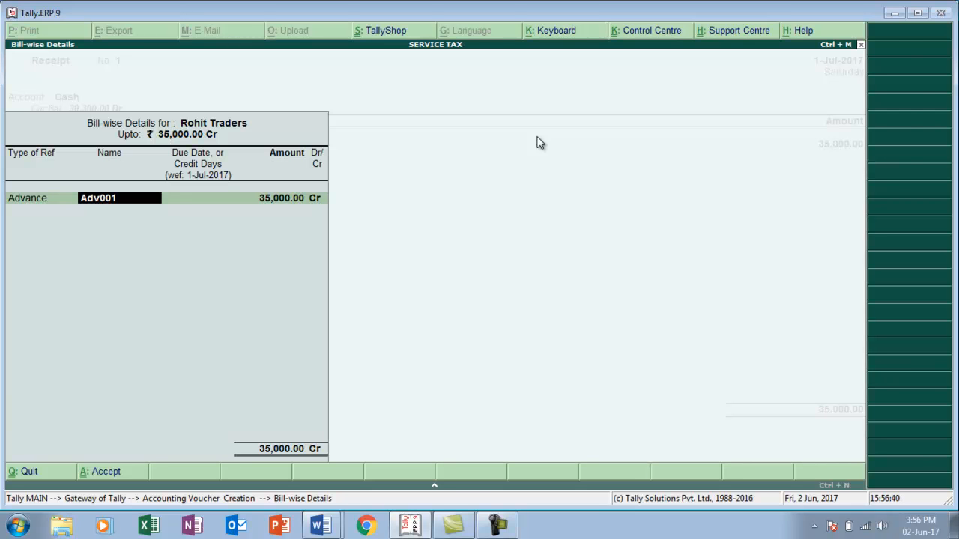
{"action": "key", "text": "Return"}
{"action": "key", "text": "Return"}
{"action": "key", "text": "Return"}
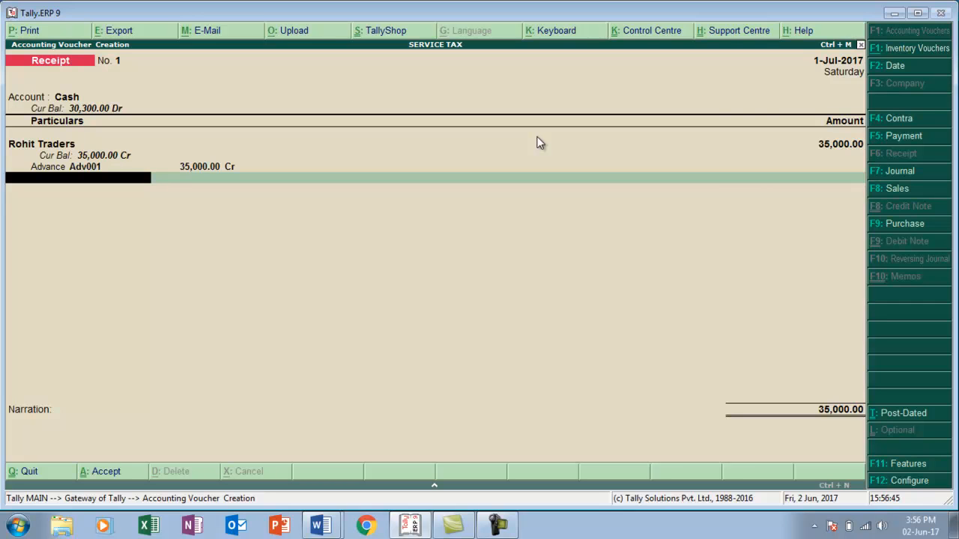
Add the Service Tax ledger to the receipt with category Advertisment and service amount 35,000
{"action": "type", "text": "S"}
{"action": "key", "text": "Down"}
{"action": "key", "text": "Down"}
{"action": "key", "text": "Down"}
{"action": "key", "text": "Return"}
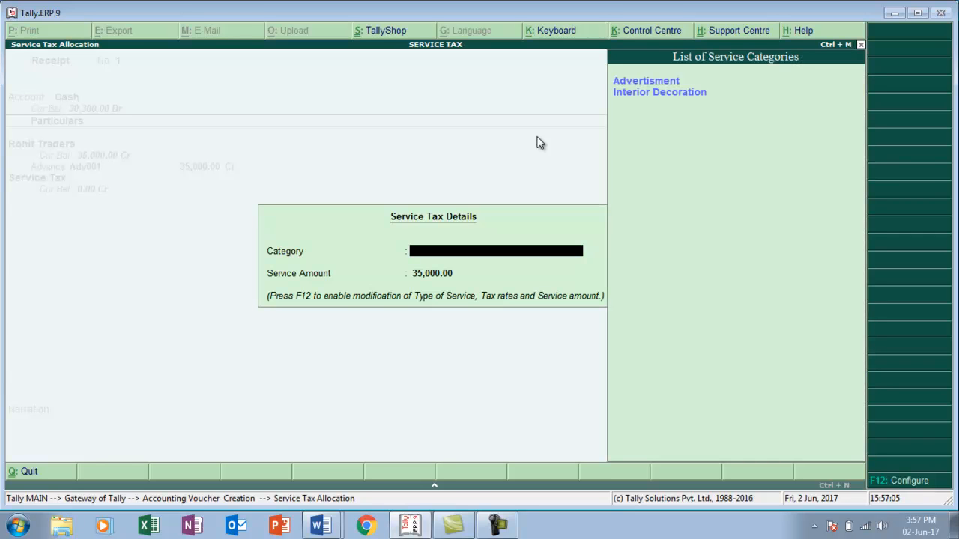
{"action": "key", "text": "Return"}
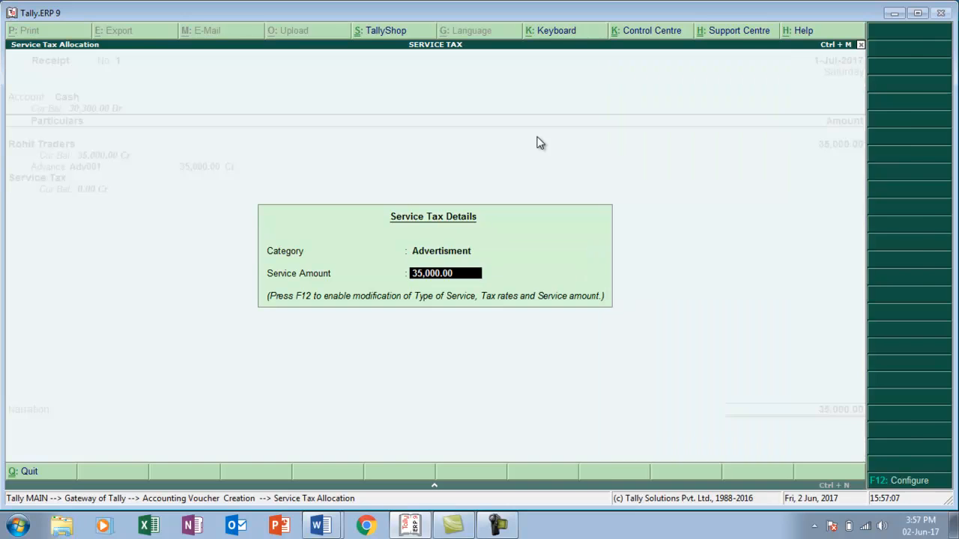
{"action": "key", "text": "Return"}
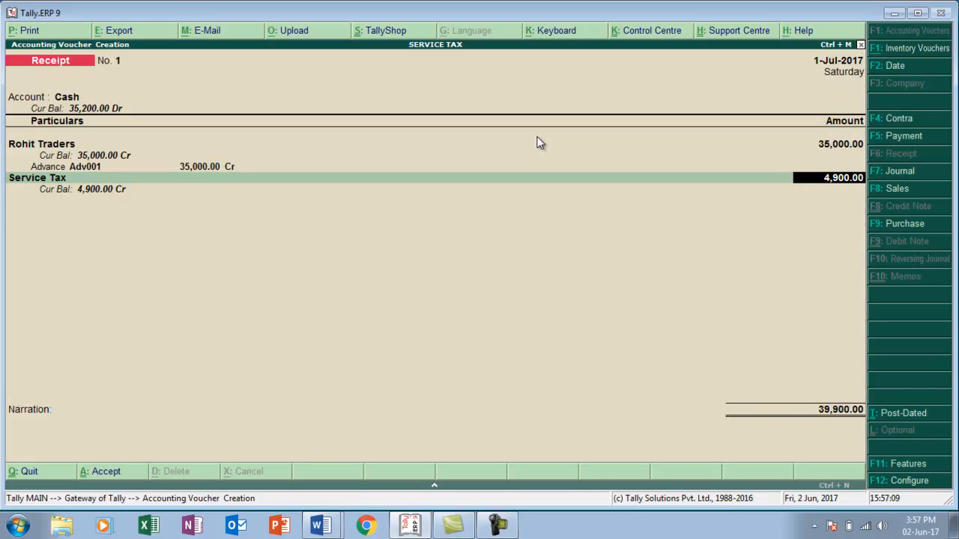
{"action": "key", "text": "Return"}
Add the Kkc and Sbc ledger lines to the receipt and save the voucher with no narration
{"action": "type", "text": "kkc"}
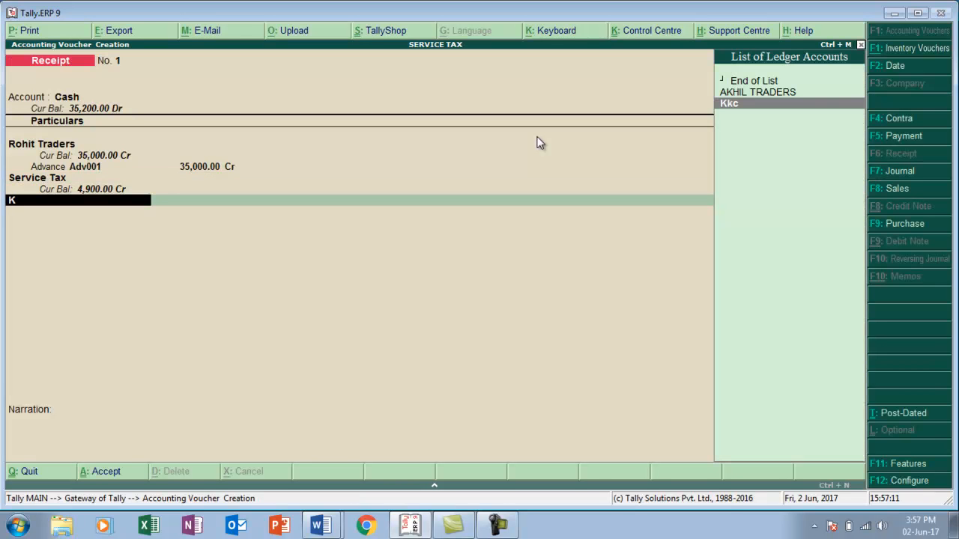
{"action": "key", "text": "Return"}
{"action": "key", "text": "Return"}
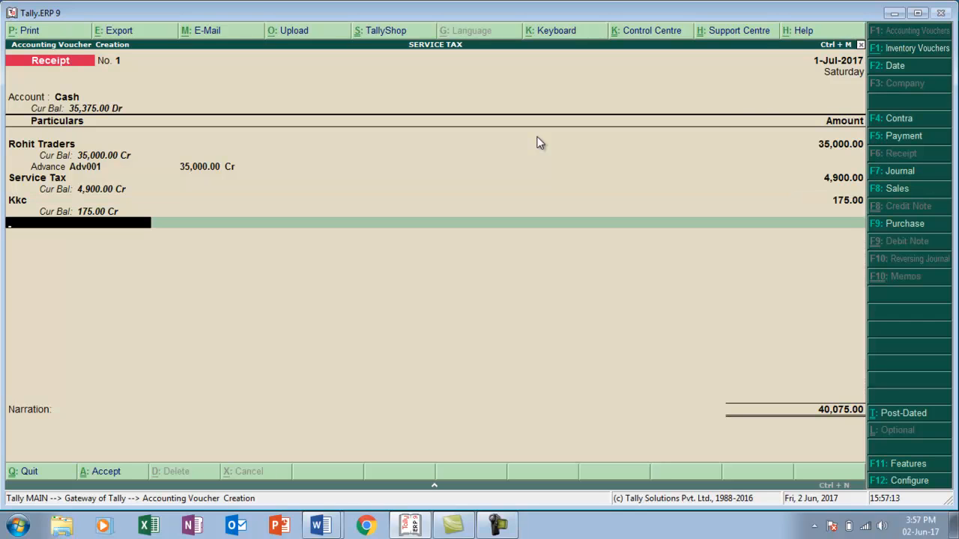
{"action": "type", "text": "S"}
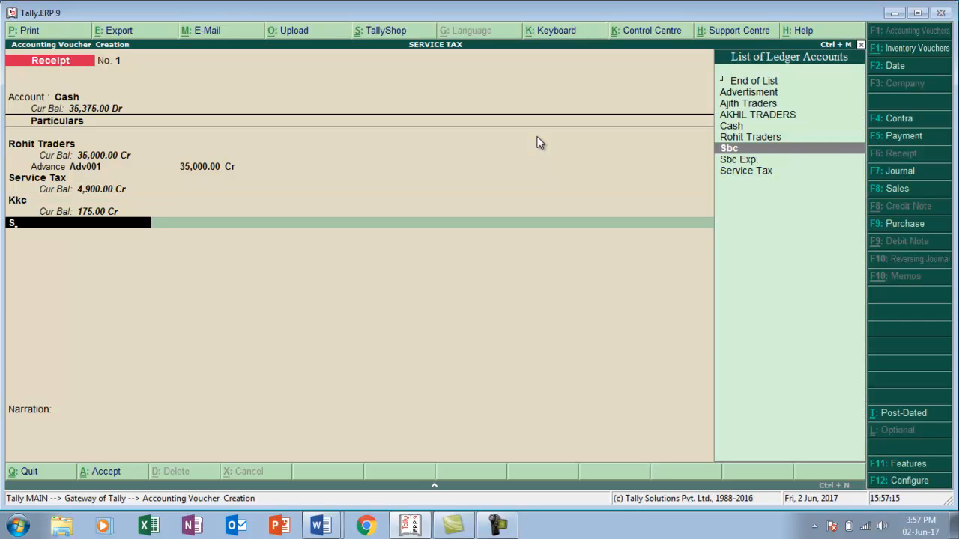
{"action": "key", "text": "Return"}
{"action": "key", "text": "Return"}
{"action": "key", "text": "Return"}
{"action": "key", "text": "Return"}
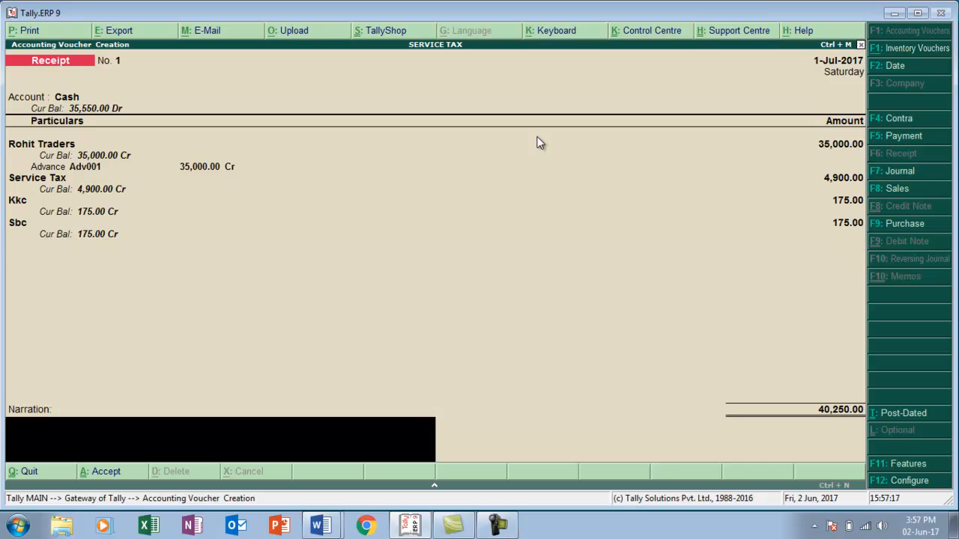
{"action": "key", "text": "Return"}
Check the Rohit Traders billing case in Word, and start a Tally sales voucher dated 2-Jul-2017 with reference number st004
{"action": "key", "text": "alt+Tab"}
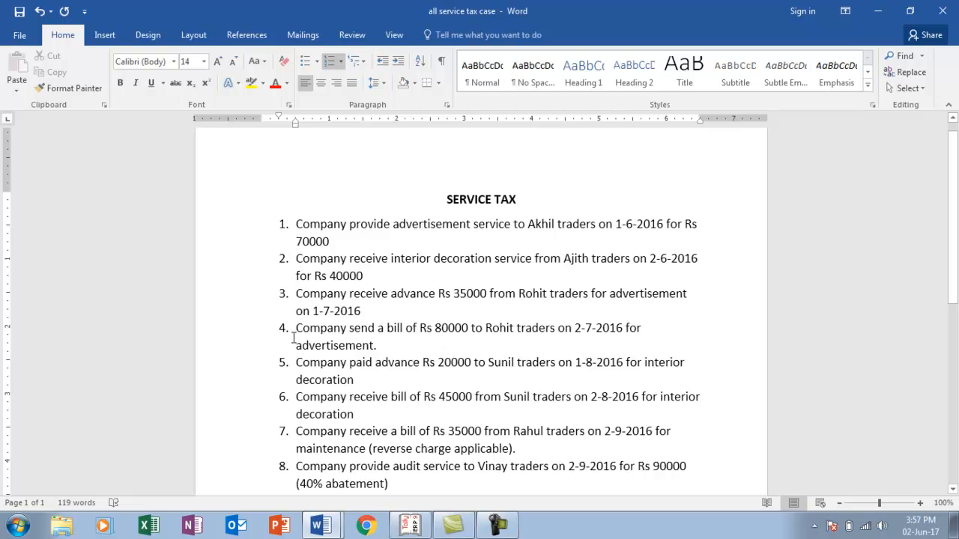
{"action": "key", "text": "alt+Tab"}
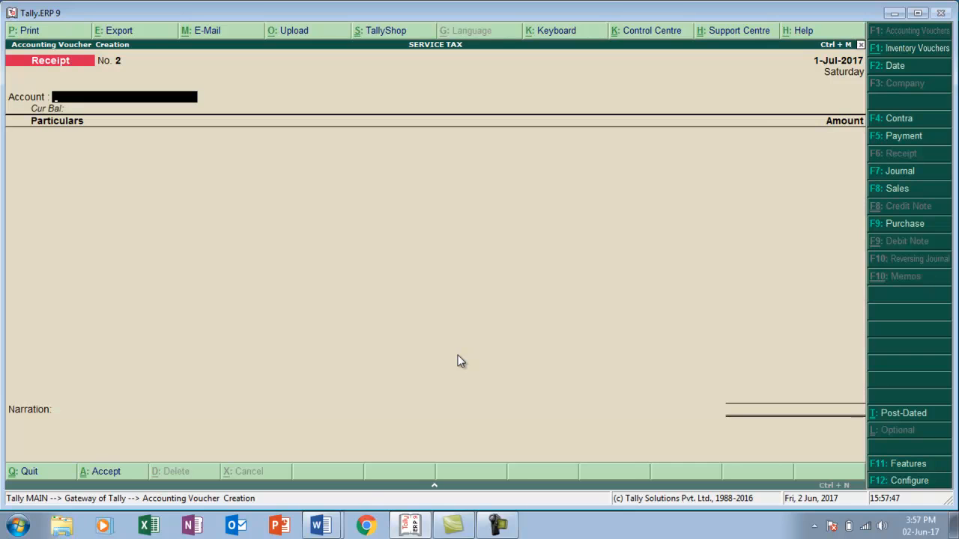
{"action": "key", "text": "F8"}
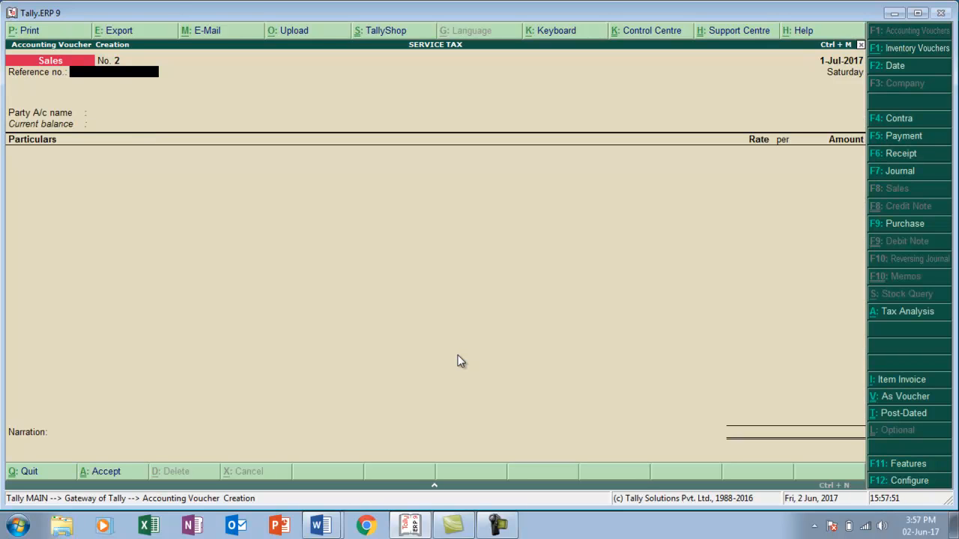
{"action": "key", "text": "F2"}
{"action": "type", "text": "2"}
{"action": "key", "text": "Return"}
{"action": "type", "text": "st004"}
{"action": "key", "text": "Return"}
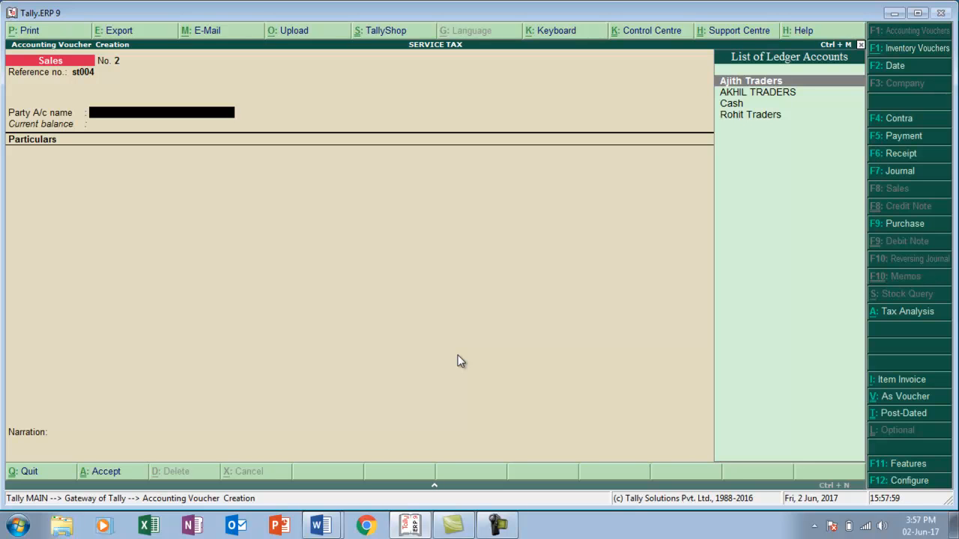
Set Rohit Traders as the sales voucher's party account and accept the default despatch, order and buyer details
{"action": "key", "text": "Down"}
{"action": "key", "text": "Down"}
{"action": "key", "text": "Down"}
{"action": "key", "text": "Return"}
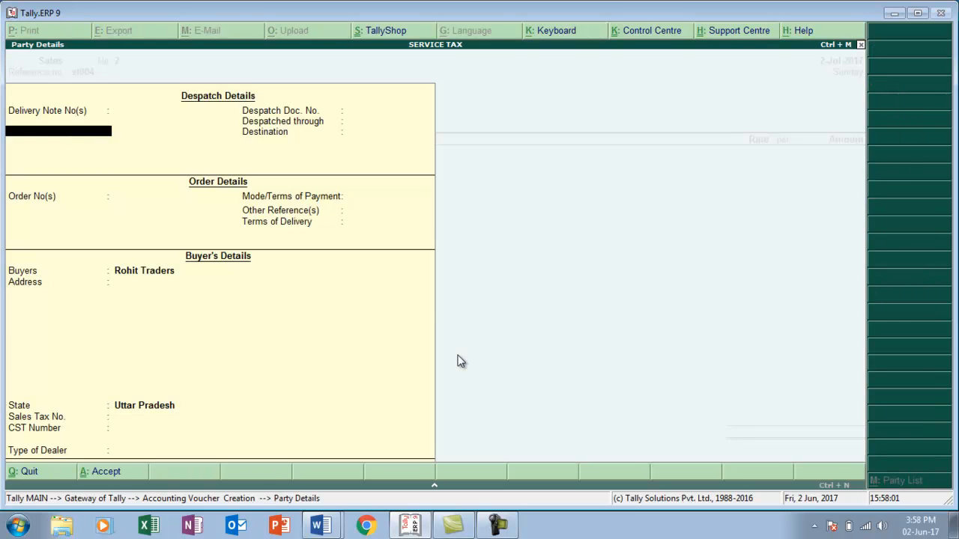
{"action": "key", "text": "ctrl+a"}
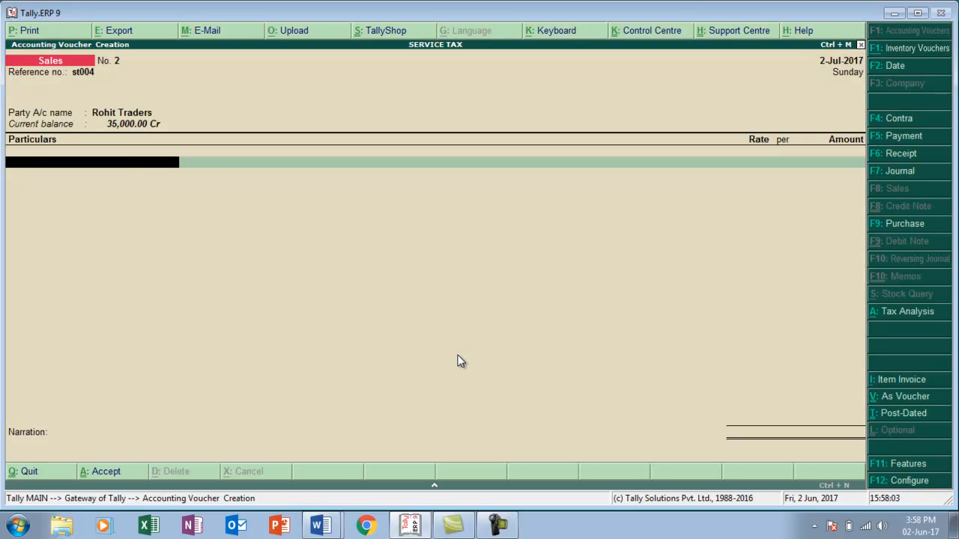
Add the Advertisment ledger to the sales voucher with an amount of 80000
{"action": "type", "text": "A"}
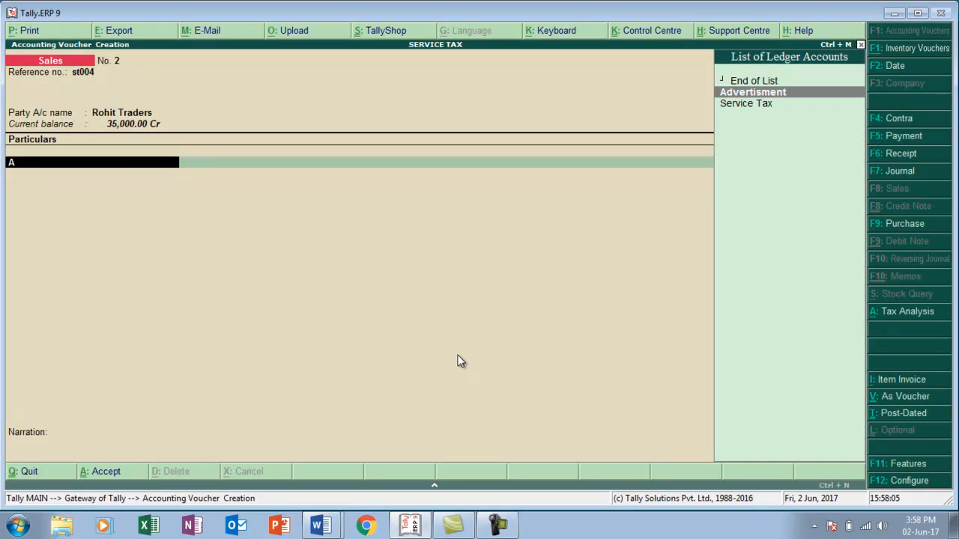
{"action": "key", "text": "Return"}
{"action": "type", "text": "80000"}
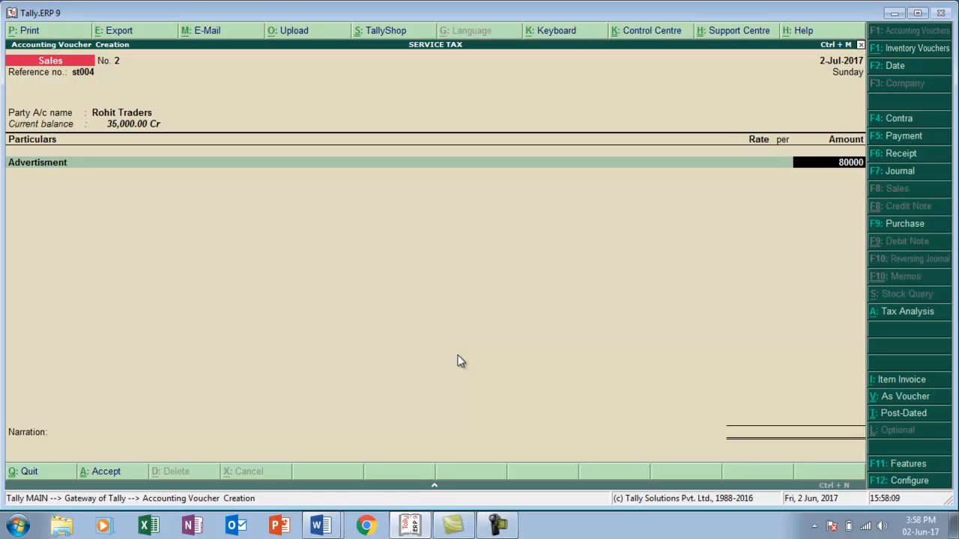
{"action": "key", "text": "Return"}
Add the Service Tax ledger line below Advertisment and accept its calculated amount
{"action": "type", "text": "S"}
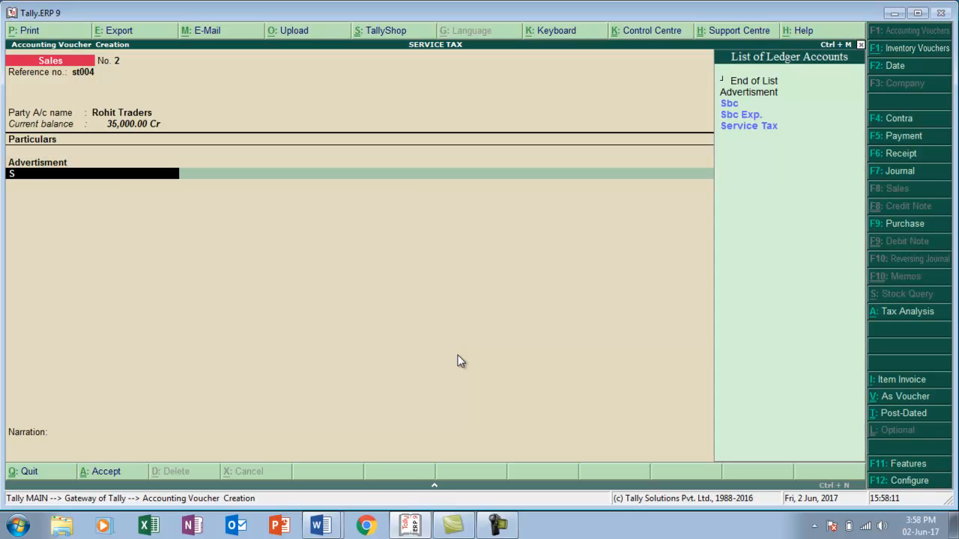
{"action": "key", "text": "Down"}
{"action": "key", "text": "Down"}
{"action": "key", "text": "Down"}
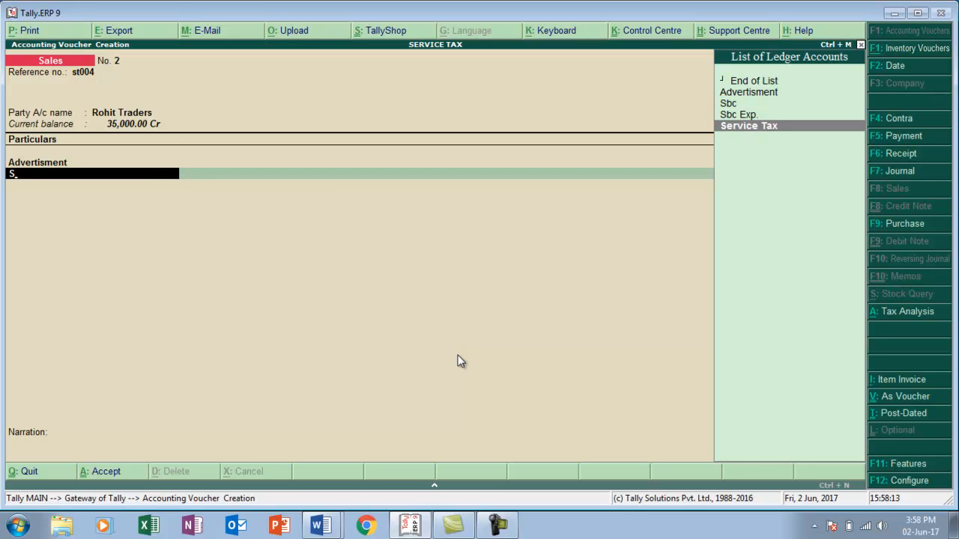
{"action": "key", "text": "Return"}
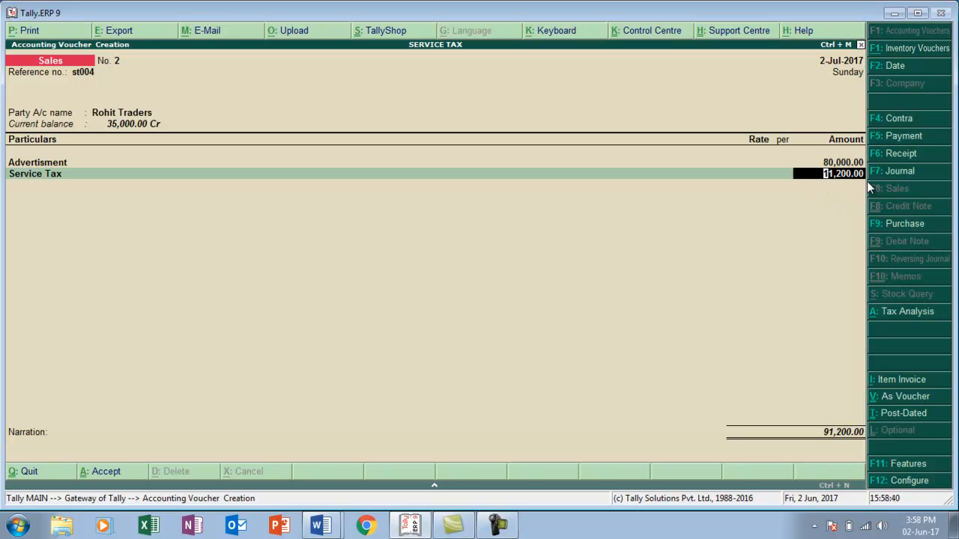
{"action": "key", "text": "Return"}
Add the Kkc and Sbc ledger lines with their calculated amounts and finish the list of particulars
{"action": "type", "text": "K"}
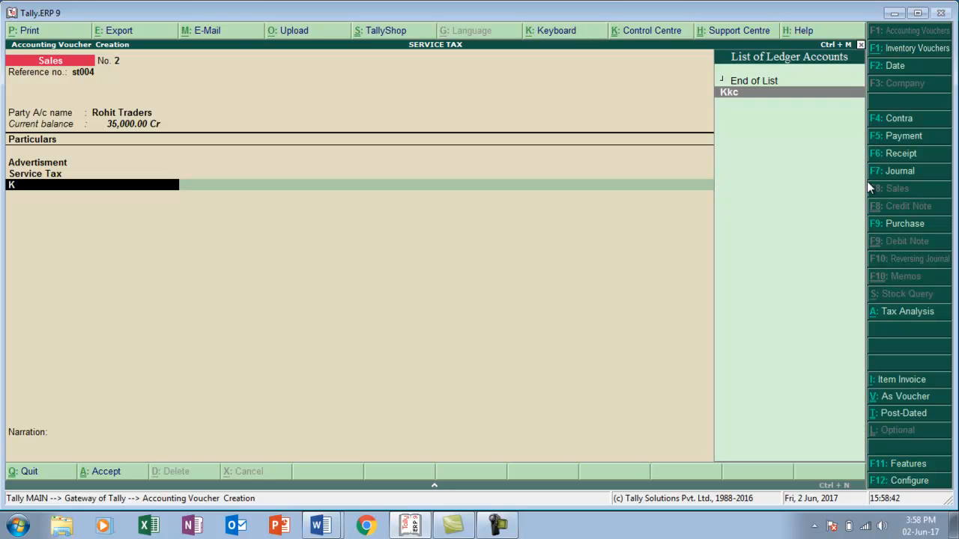
{"action": "key", "text": "Return"}
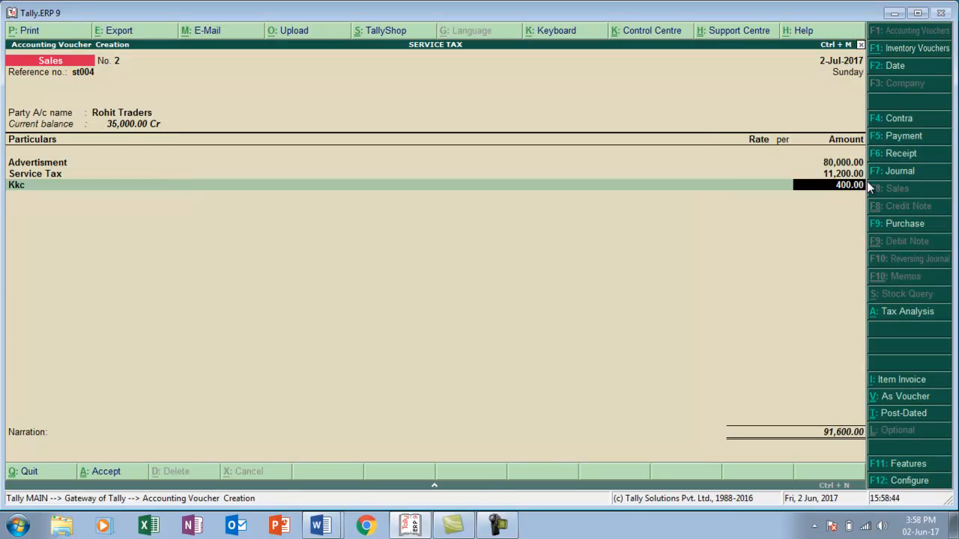
{"action": "key", "text": "Return"}
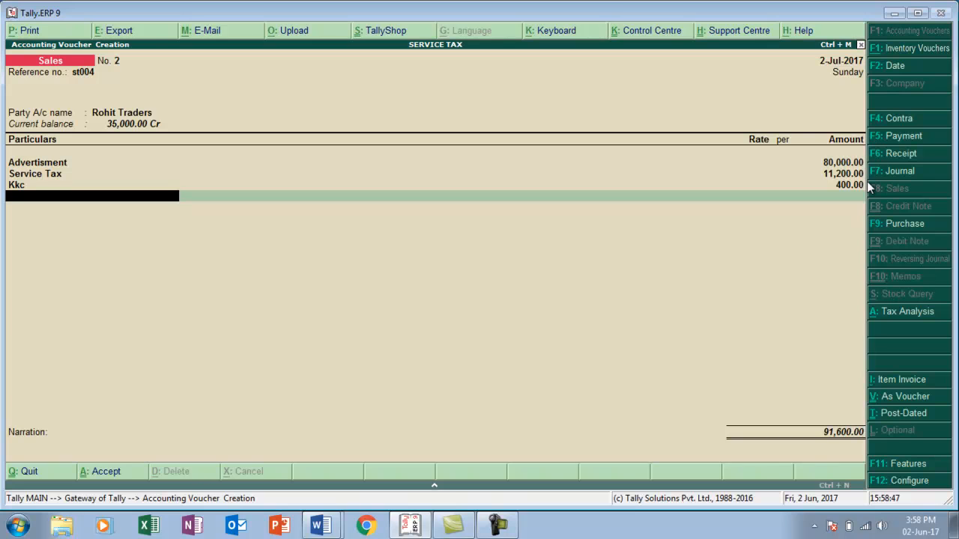
{"action": "type", "text": "Sbc"}
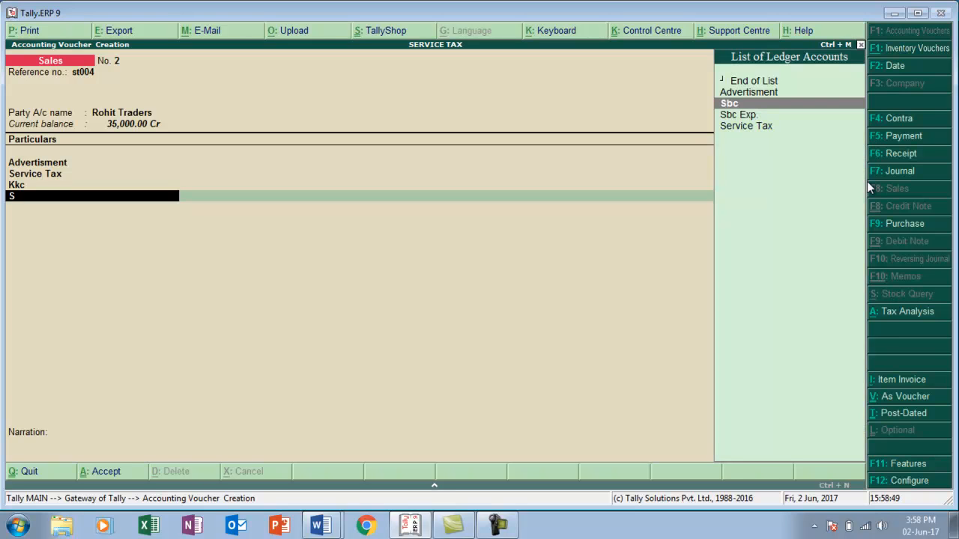
{"action": "key", "text": "Return"}
{"action": "key", "text": "Return"}
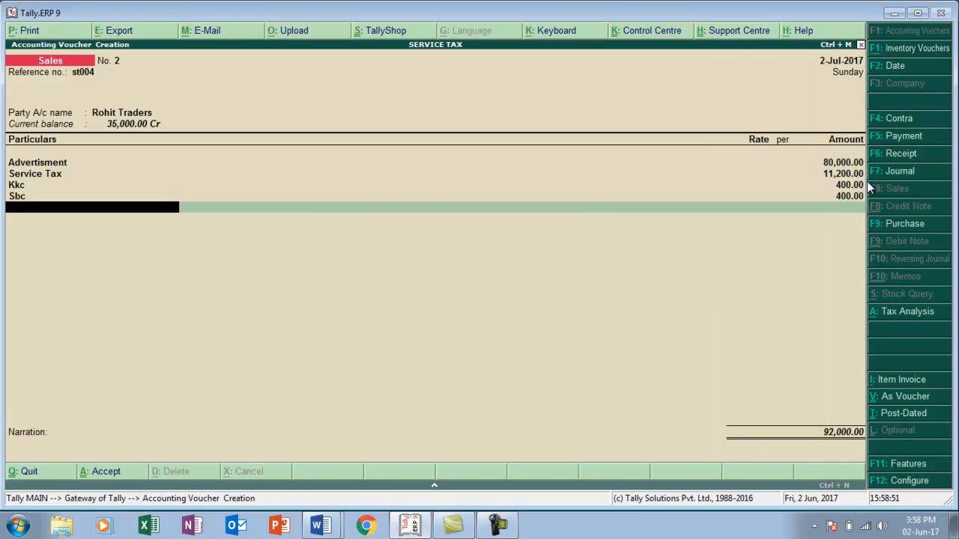
{"action": "key", "text": "Return"}
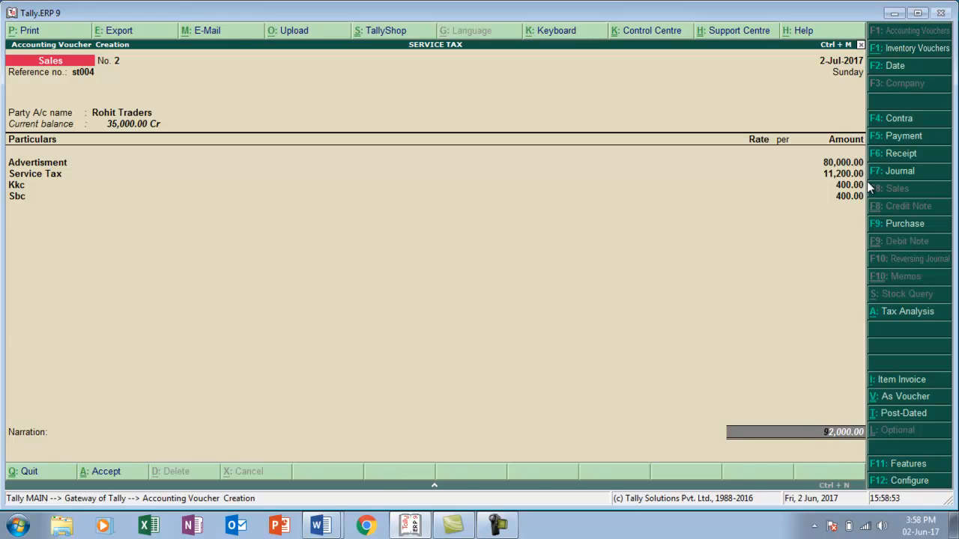
{"action": "key", "text": "Return"}
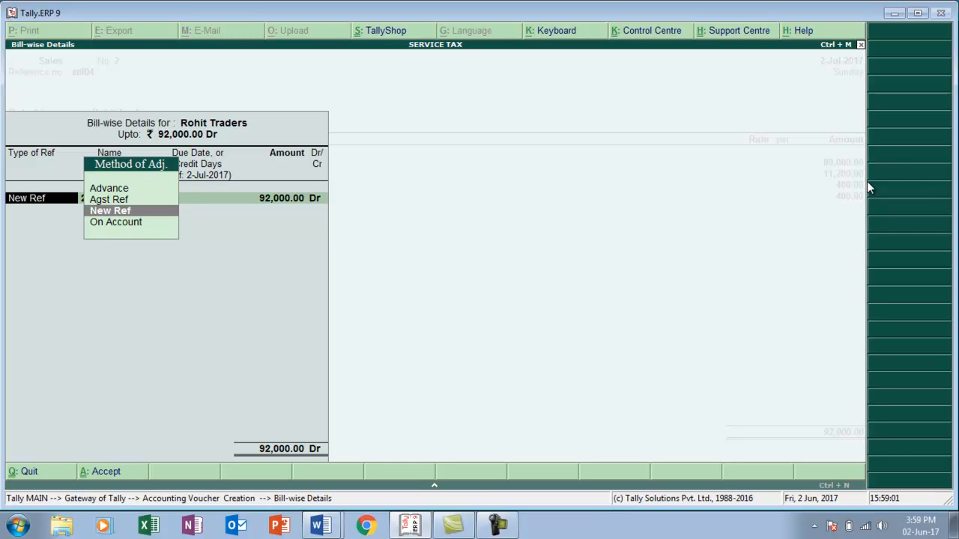
Adjust 35000 Dr of the bill against the pending advance reference Adv001 using Agst Ref
{"action": "key", "text": "Up"}
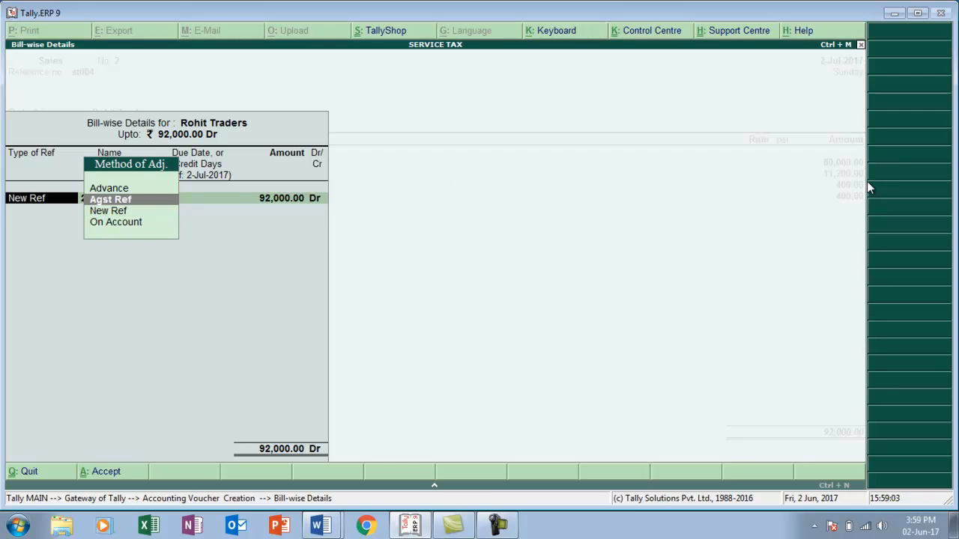
{"action": "key", "text": "Return"}
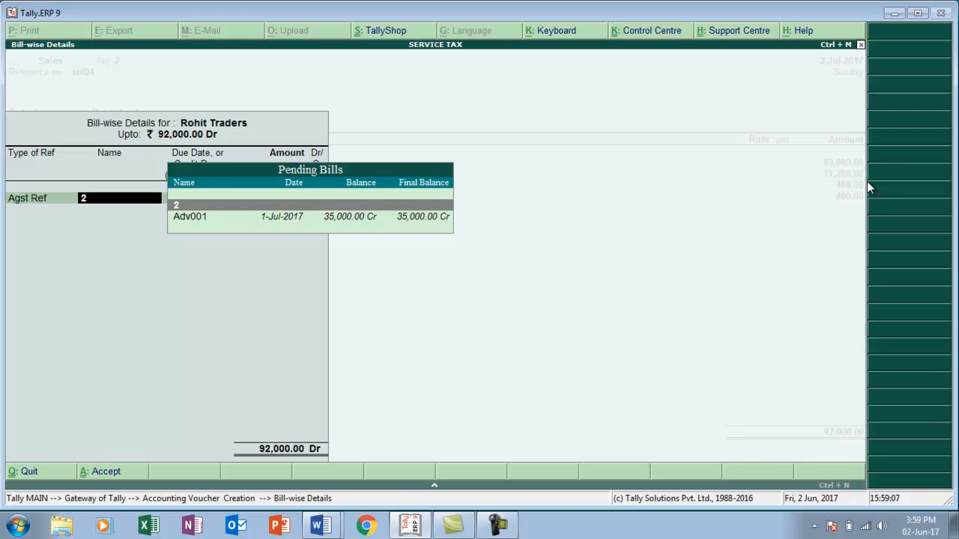
{"action": "key", "text": "Down"}
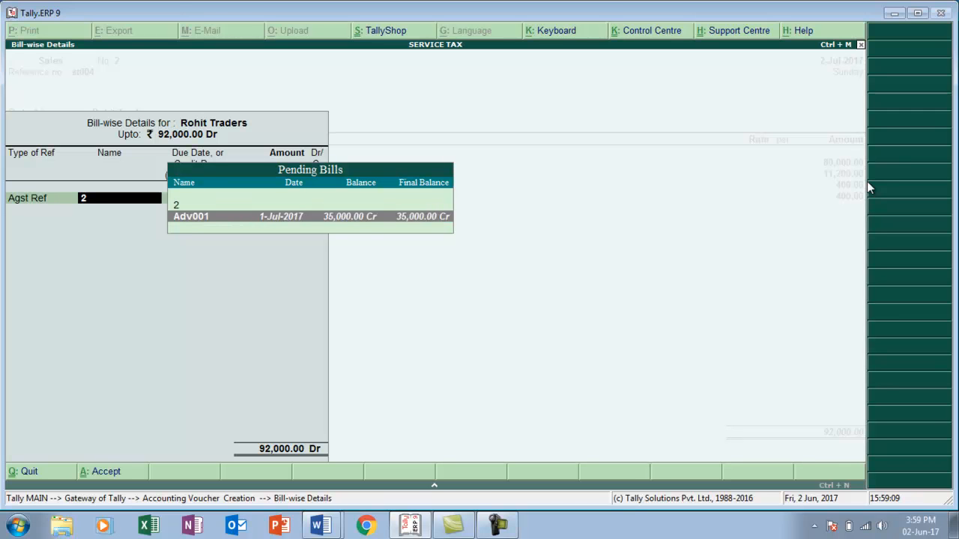
{"action": "left_click", "coordinate": [414, 216]}
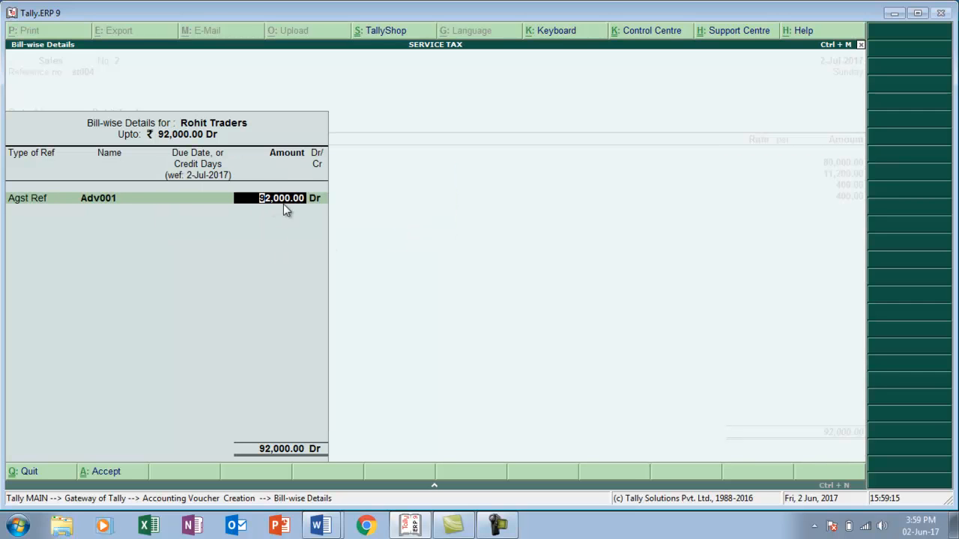
{"action": "key", "text": "BackSpace"}
{"action": "type", "text": "35000"}
{"action": "key", "text": "Return"}
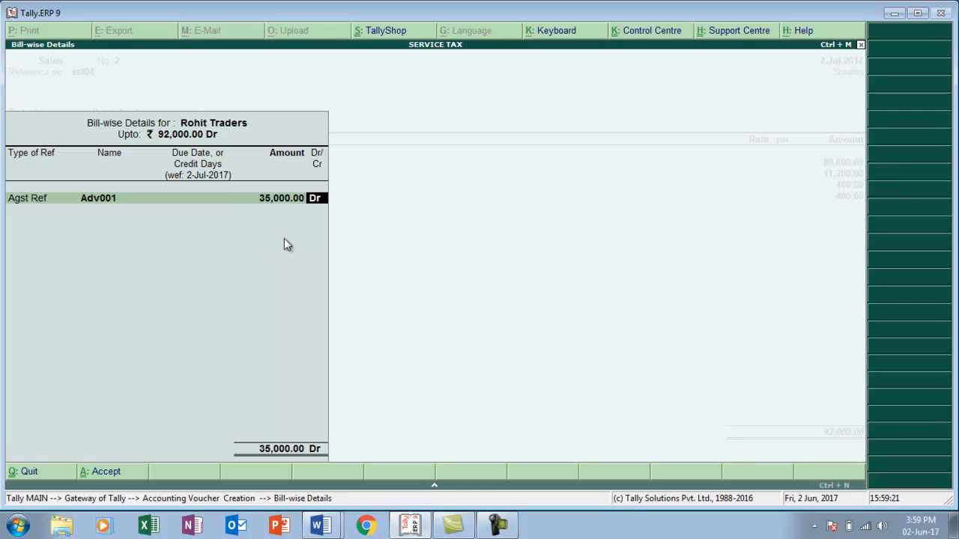
{"action": "key", "text": "Return"}
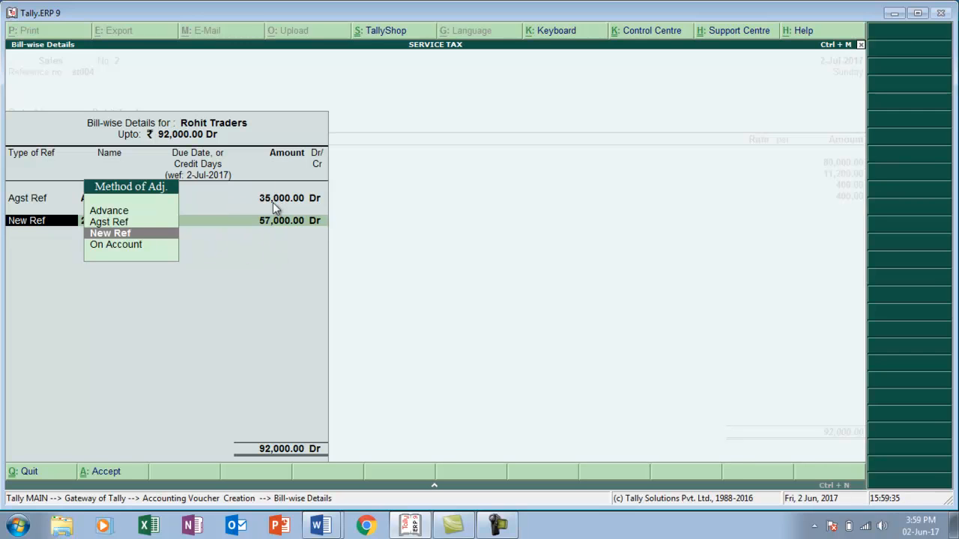
Allocate the remaining 57,000 Dr to a New Ref named 2
{"action": "key", "text": "Return"}
{"action": "key", "text": "Return"}
{"action": "key", "text": "Return"}
{"action": "key", "text": "Return"}
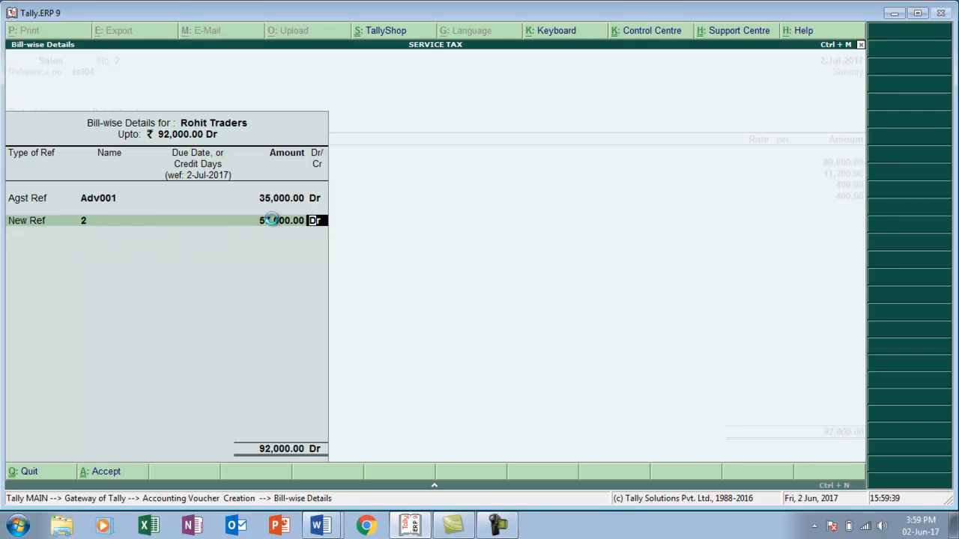
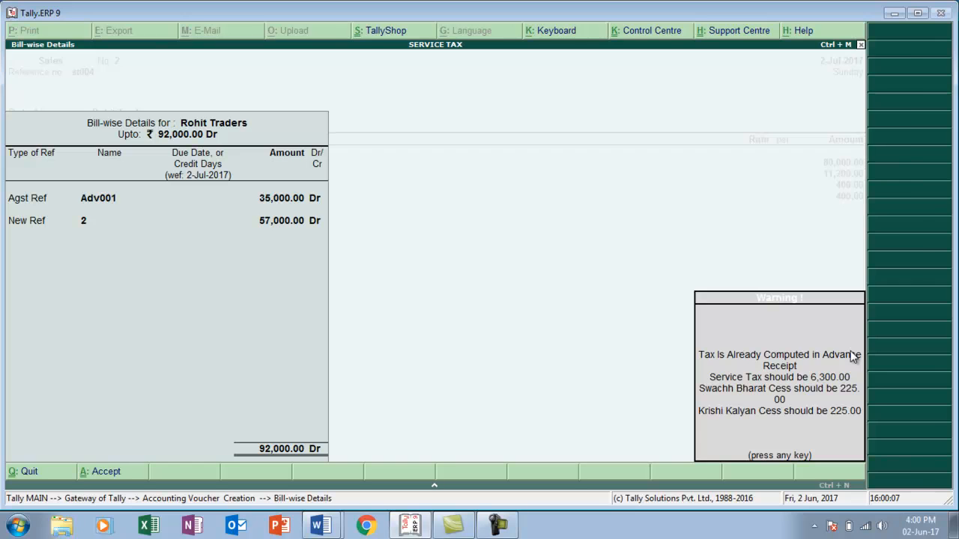
Dismiss the tax warning and change the Service Tax line amount in the sales voucher to 6300
{"action": "key", "text": "Return"}
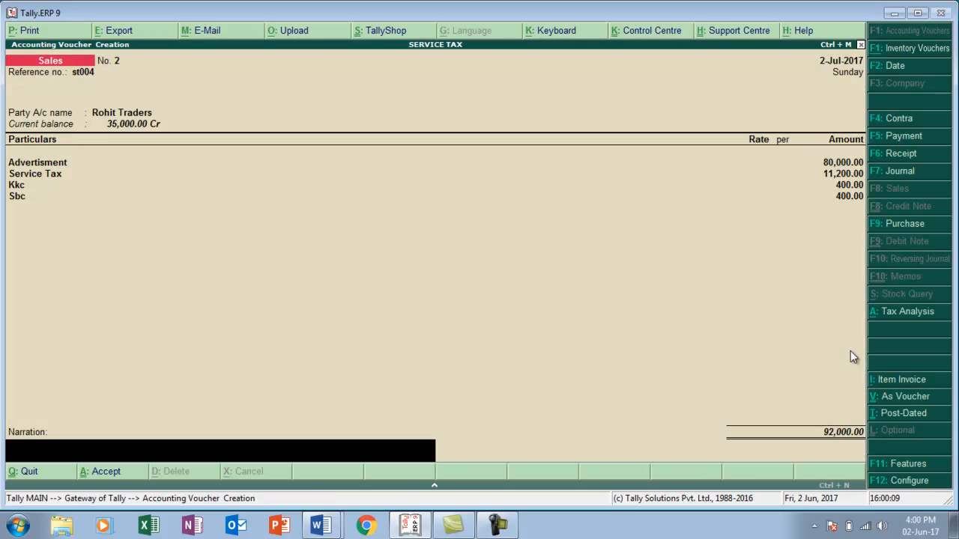
{"action": "key", "text": "Up"}
{"action": "key", "text": "Up"}
{"action": "key", "text": "Up"}
{"action": "key", "text": "Up"}
{"action": "key", "text": "Up"}
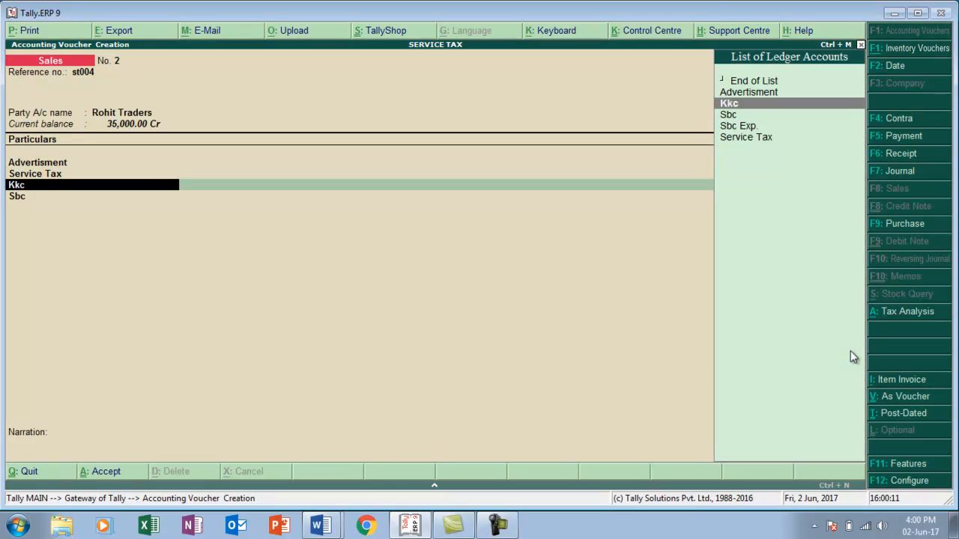
{"action": "type", "text": "6300"}
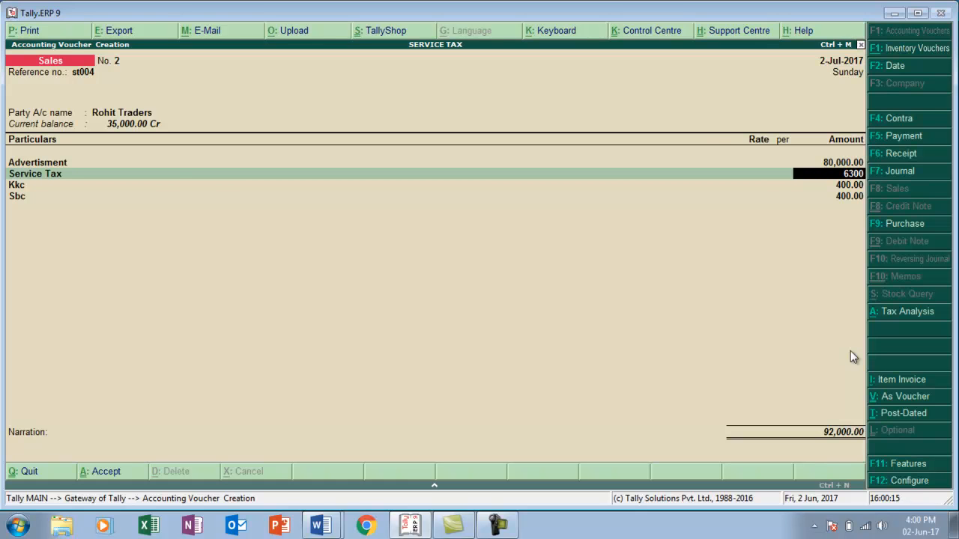
{"action": "key", "text": "Return"}
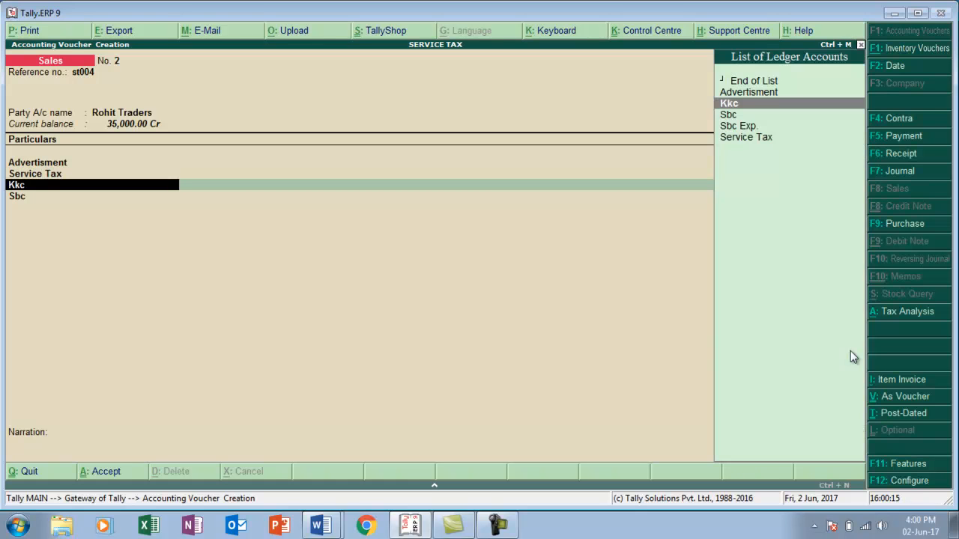
Set both the Kkc and Sbc line amounts to 225 and finish the particulars of the sales voucher
{"action": "key", "text": "Return"}
{"action": "type", "text": "225"}
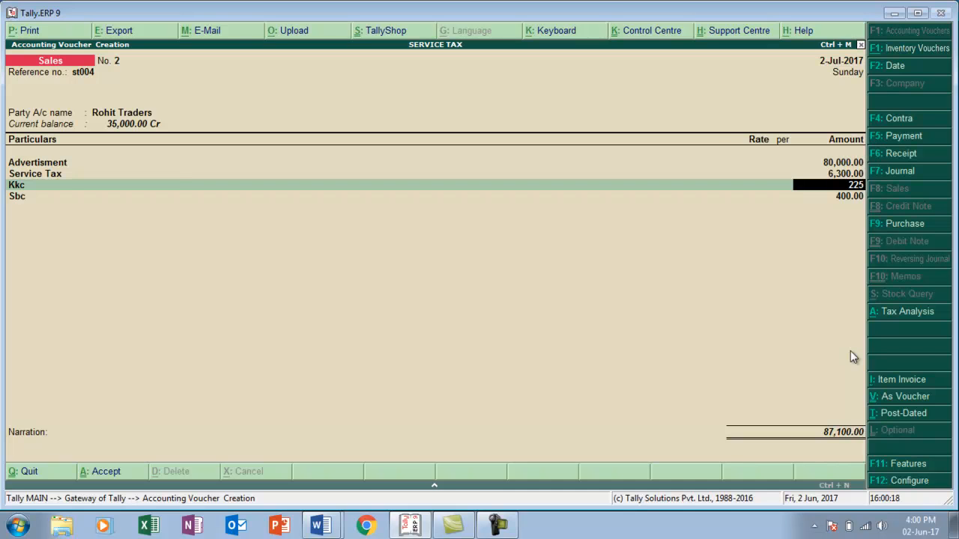
{"action": "key", "text": "Return"}
{"action": "key", "text": "Return"}
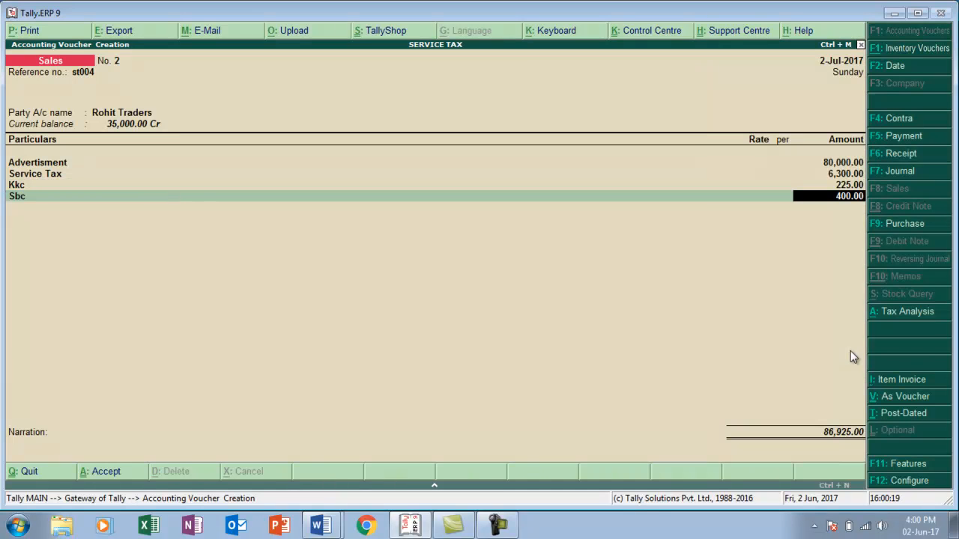
{"action": "type", "text": "225"}
{"action": "key", "text": "Return"}
{"action": "key", "text": "Return"}
{"action": "key", "text": "Return"}
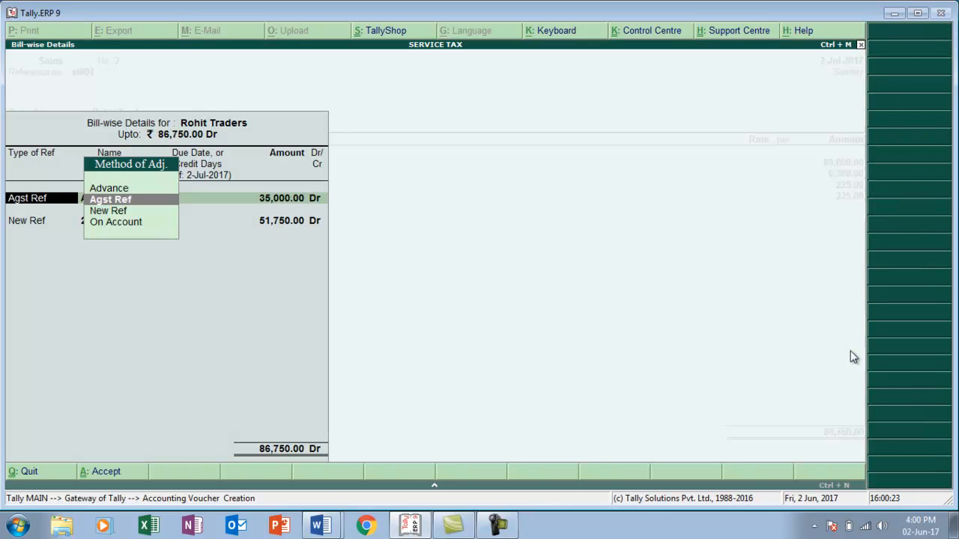
Keep 35,000 Dr against Adv001, allocate 51,750 Dr to New Ref 2, and save the sales voucher
{"action": "key", "text": "Return"}
{"action": "key", "text": "Return"}
{"action": "key", "text": "Return"}
{"action": "key", "text": "Return"}
{"action": "key", "text": "Return"}
{"action": "key", "text": "Return"}
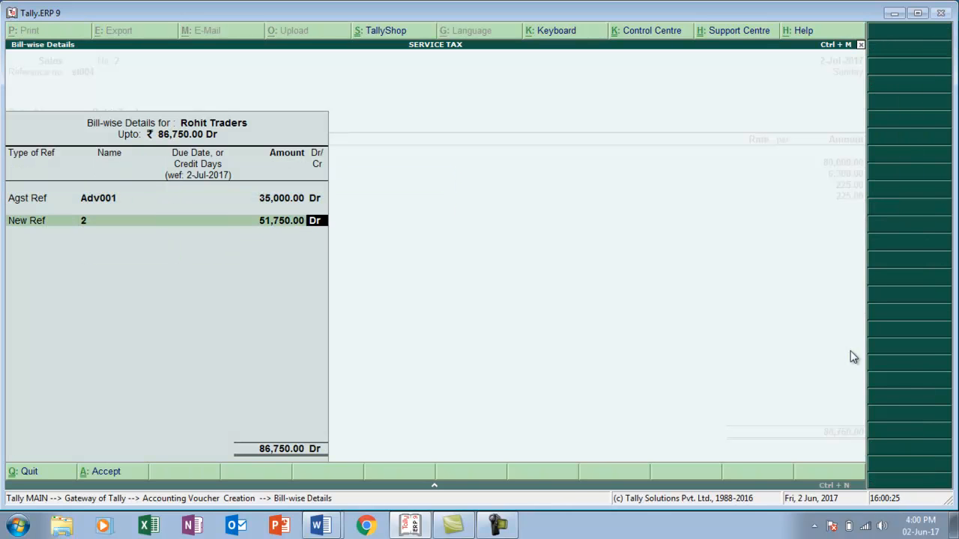
{"action": "key", "text": "Return"}
{"action": "key", "text": "Return"}
{"action": "key", "text": "Return"}
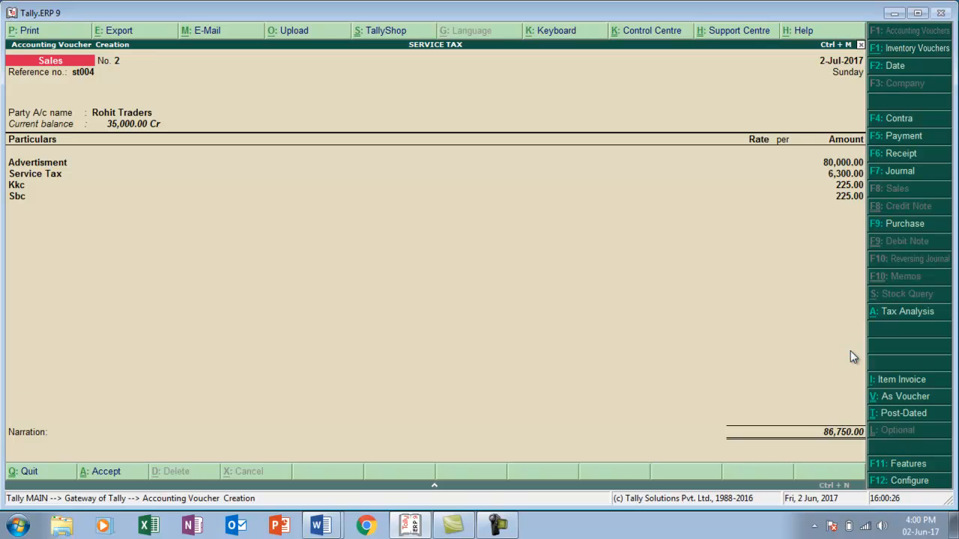
Check the Sunil Traders advance in the Word transaction list and start a Payment voucher with Cash as the account
{"action": "key", "text": "alt+Tab"}
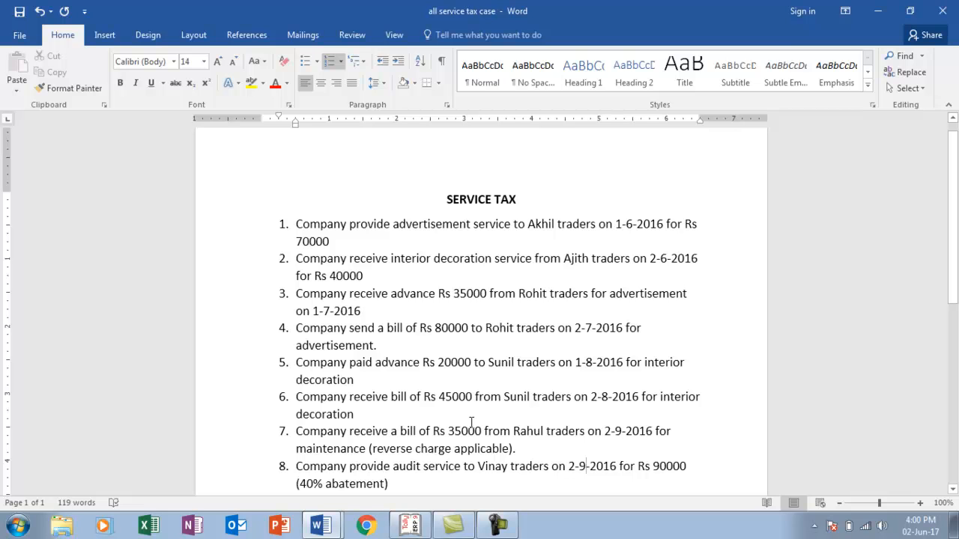
{"action": "key", "text": "alt+Tab"}
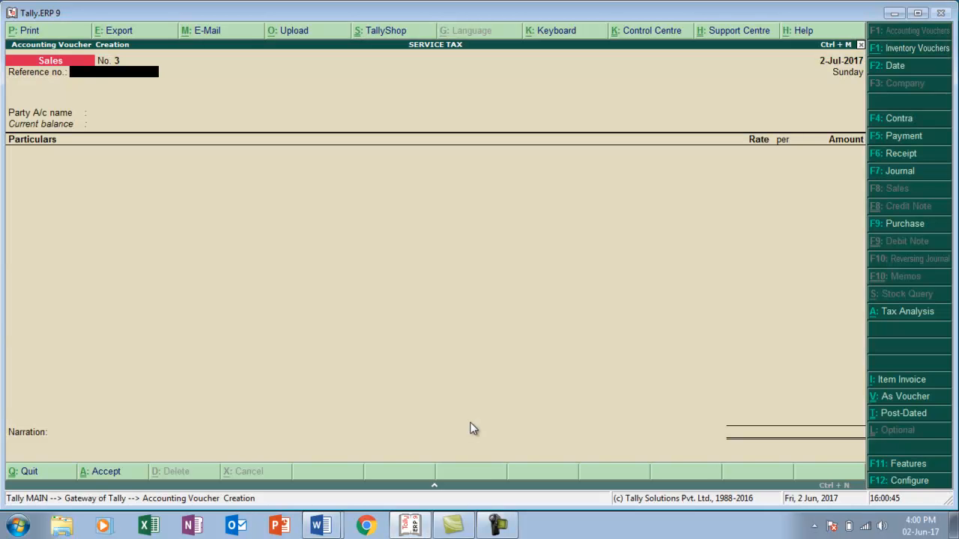
{"action": "key", "text": "F5"}
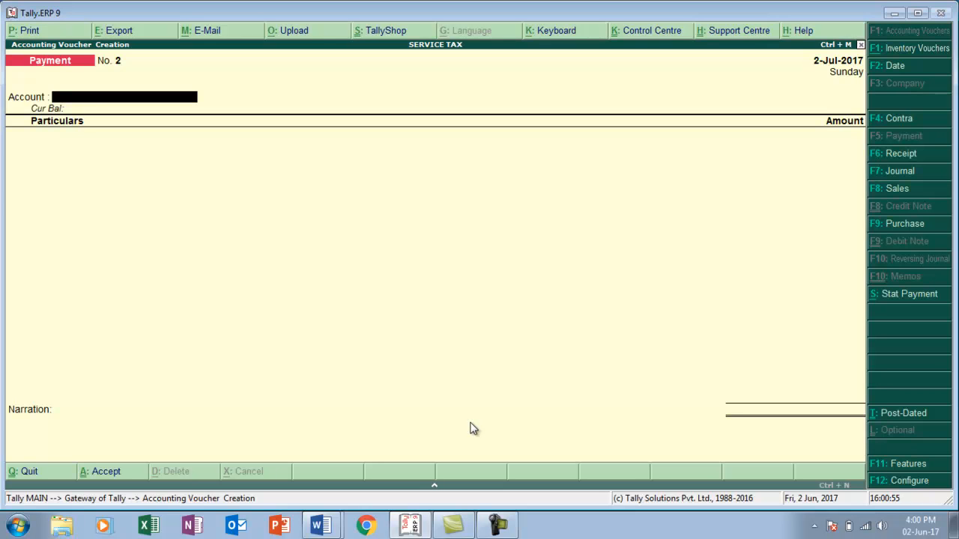
{"action": "key", "text": "alt+Tab"}
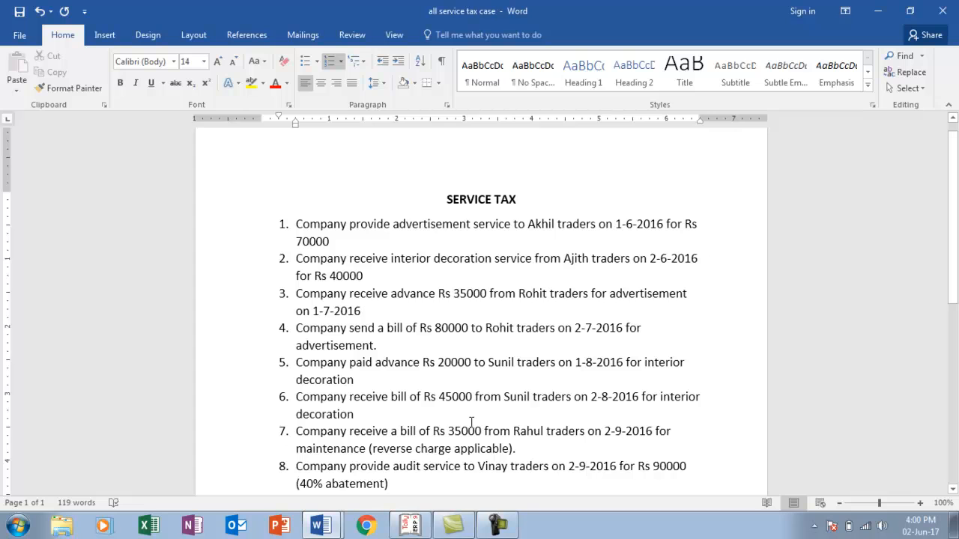
{"action": "key", "text": "alt+Tab"}
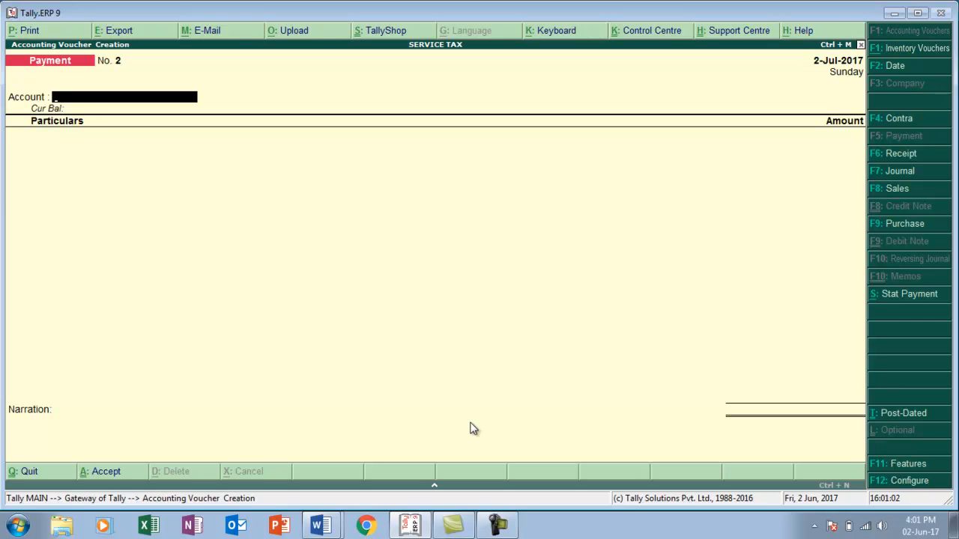
{"action": "type", "text": "c"}
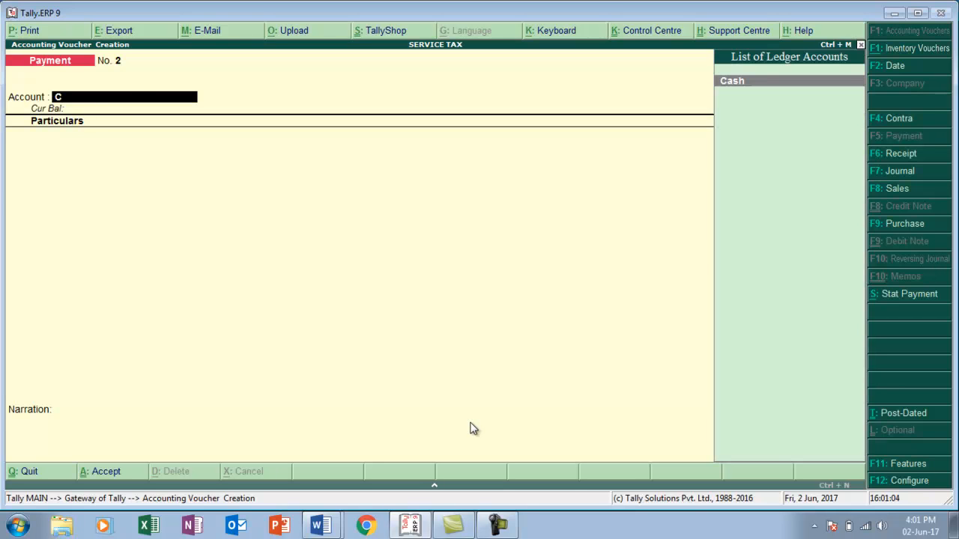
{"action": "key", "text": "Return"}
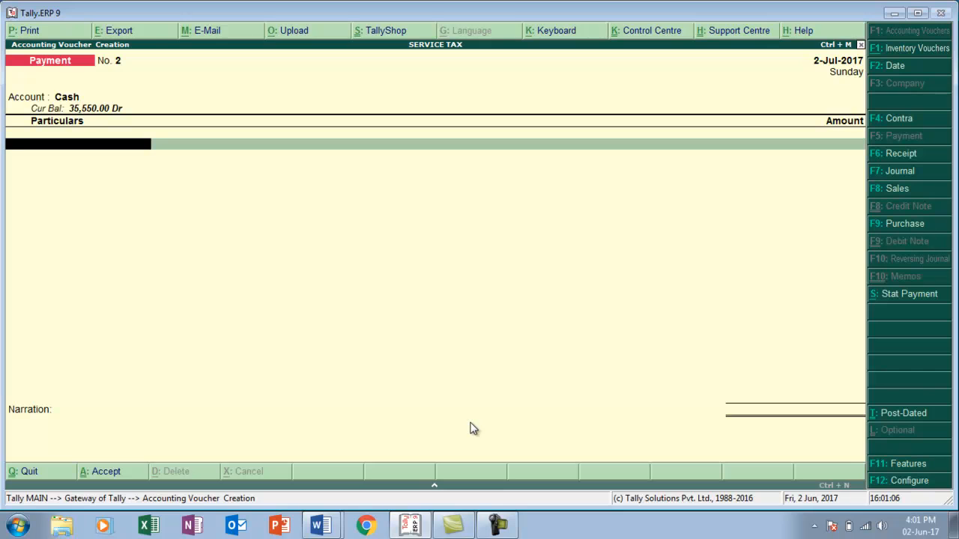
Create a new ledger named Sunil Traders under the Sundry Creditors group from within the payment voucher
{"action": "key", "text": "alt+c"}
{"action": "type", "text": "S"}
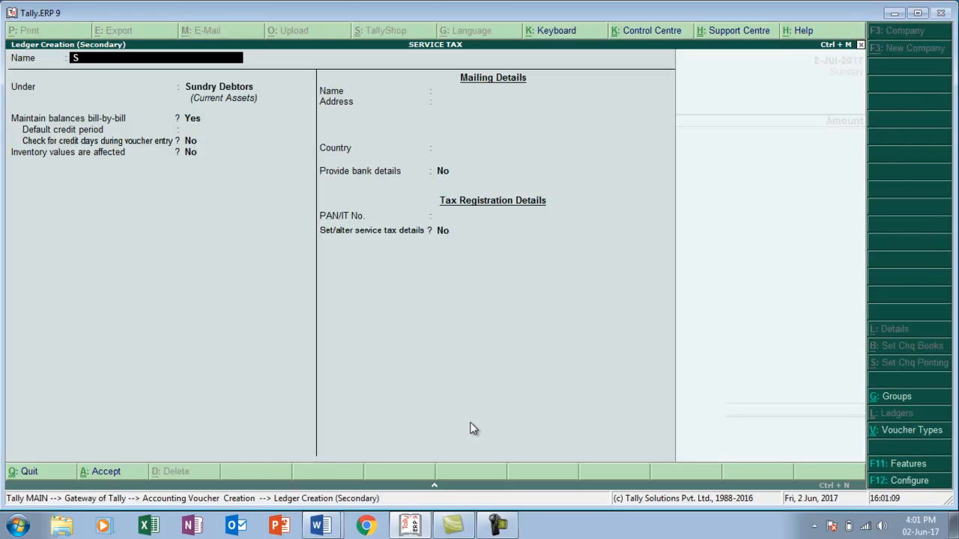
{"action": "type", "text": "unil Traders"}
{"action": "key", "text": "Return"}
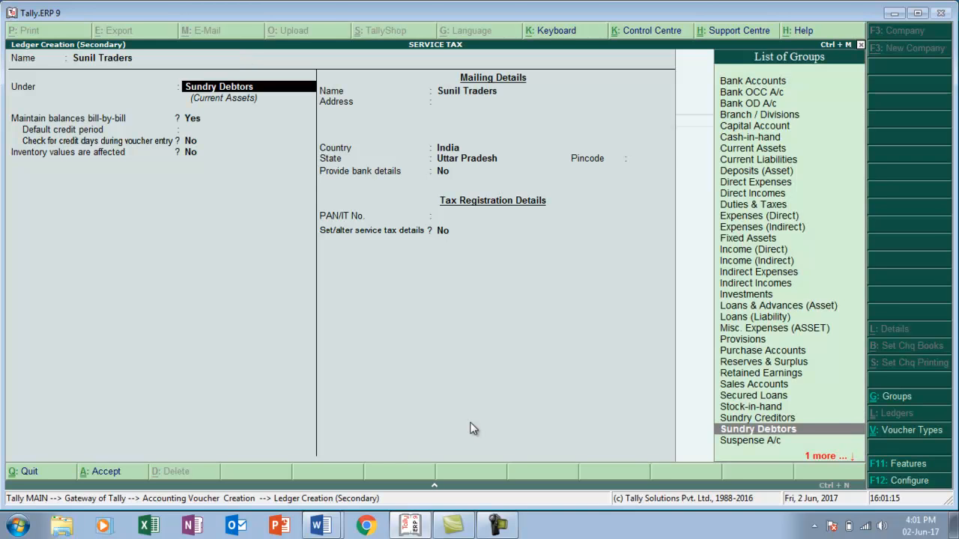
{"action": "type", "text": "S"}
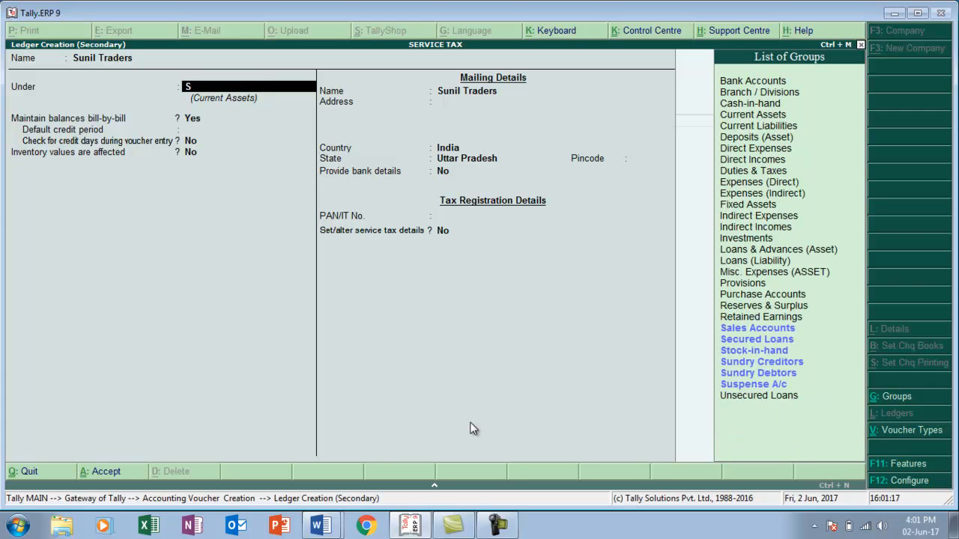
{"action": "key", "text": "Down"}
{"action": "key", "text": "Down"}
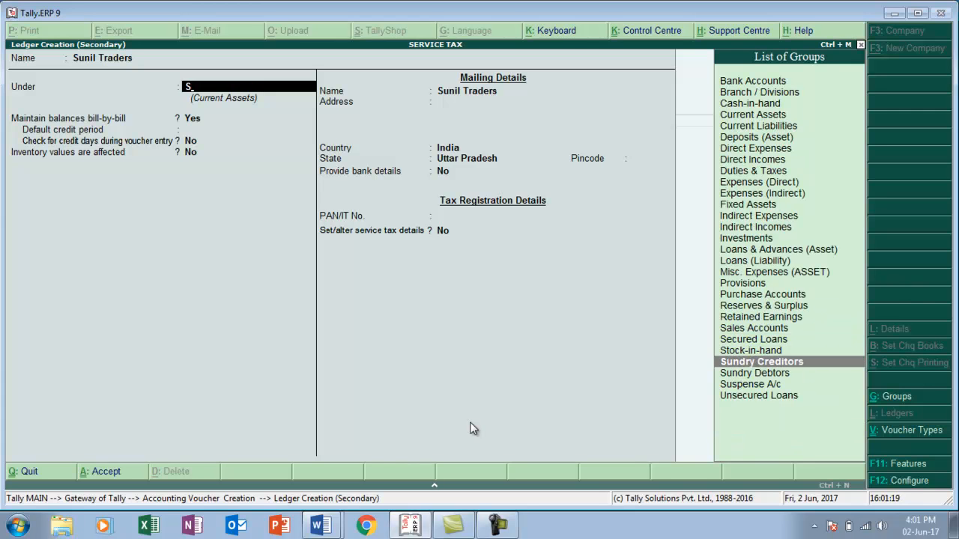
{"action": "key", "text": "Return"}
Keep the ledger's default settings, enable its service tax details, and enter the service tax registration number
{"action": "key", "text": "Return"}
{"action": "key", "text": "Return"}
{"action": "key", "text": "Return"}
{"action": "key", "text": "Return"}
{"action": "key", "text": "Return"}
{"action": "key", "text": "Return"}
{"action": "key", "text": "Return"}
{"action": "key", "text": "Return"}
{"action": "type", "text": "y"}
{"action": "key", "text": "Return"}
{"action": "type", "text": "ASDPP2309AST001"}
{"action": "key", "text": "Return"}
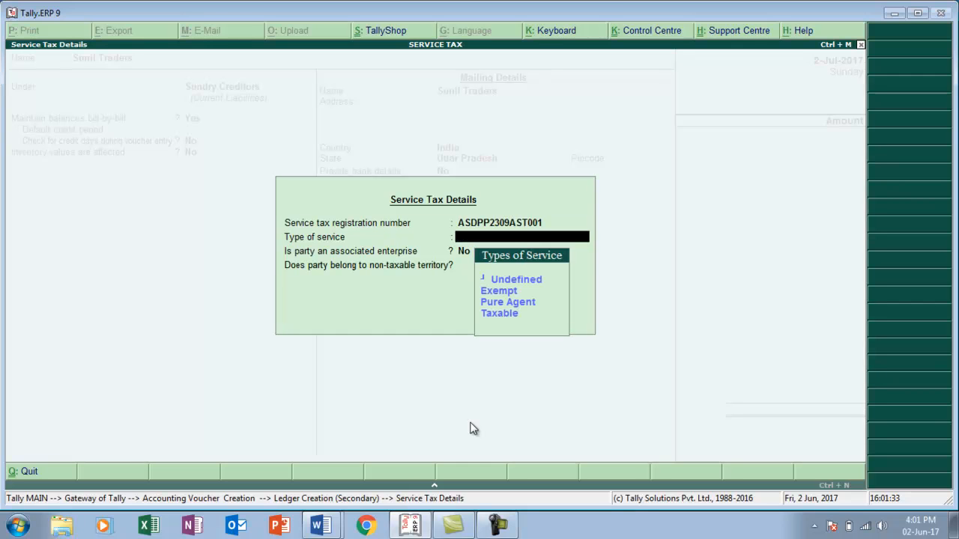
Set the type of service to Taxable, keep the remaining service tax defaults, and save the Sunil Traders ledger
{"action": "key", "text": "Down"}
{"action": "key", "text": "Down"}
{"action": "key", "text": "Down"}
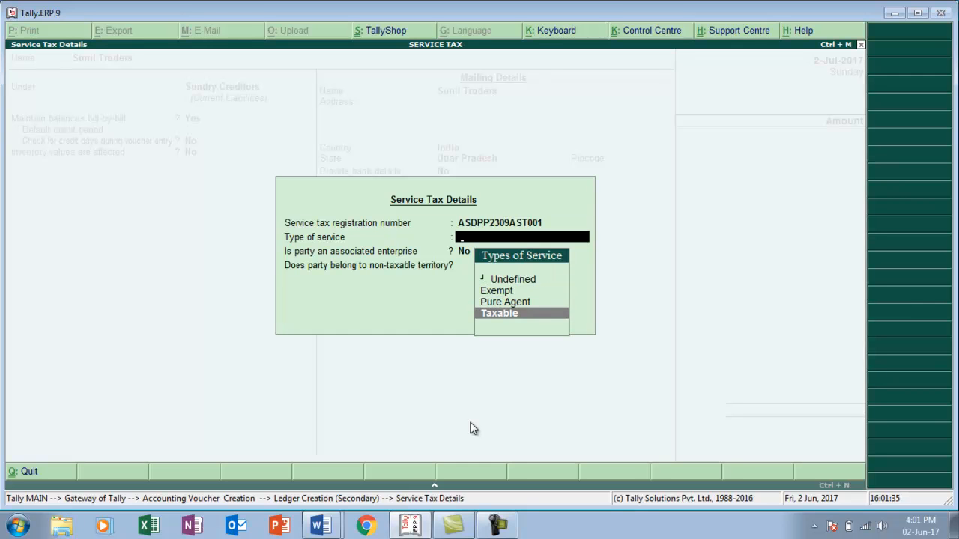
{"action": "key", "text": "Return"}
{"action": "key", "text": "Return"}
{"action": "key", "text": "Return"}
{"action": "key", "text": "Return"}
Enter a payment of 20000 to Sunil Traders and allocate it as an Advance with the reference Adv002
{"action": "type", "text": "20000"}
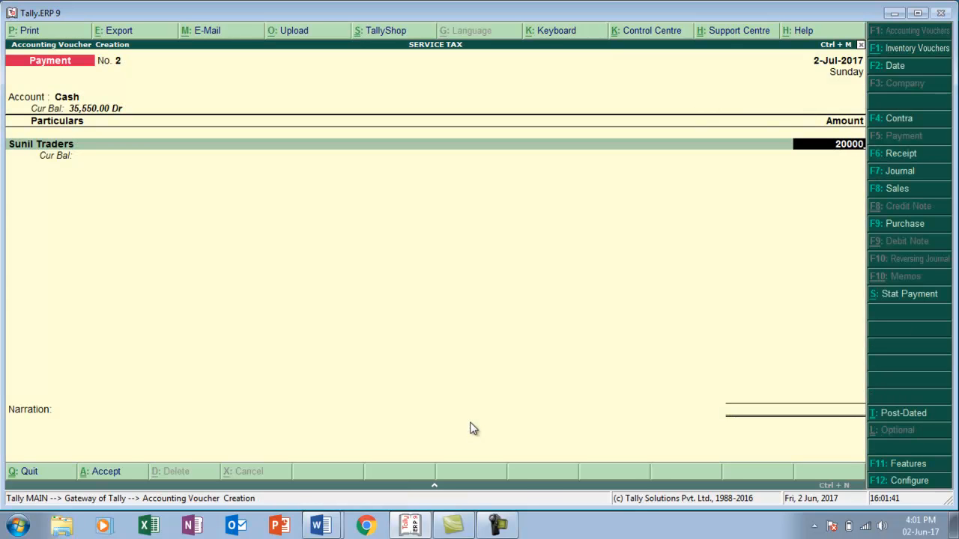
{"action": "key", "text": "Return"}
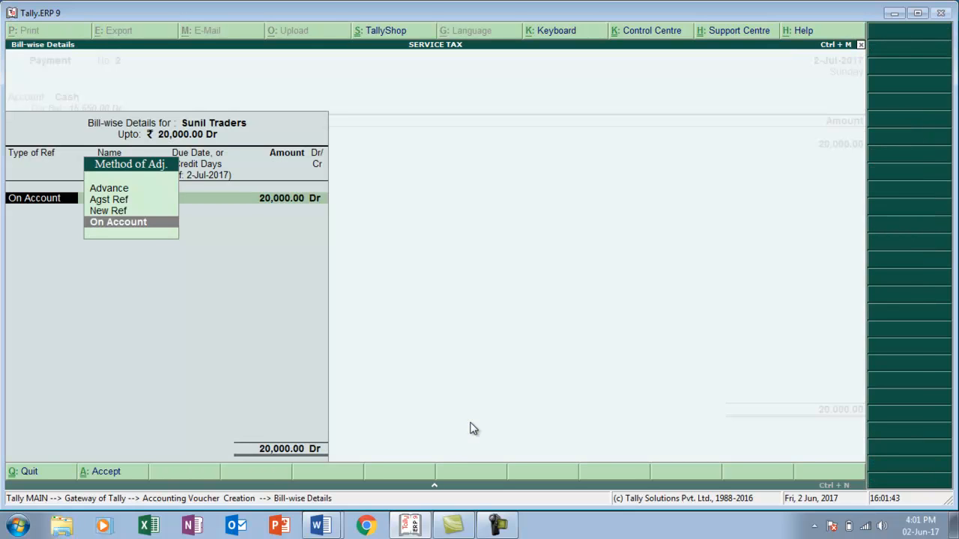
{"action": "key", "text": "Up"}
{"action": "key", "text": "Up"}
{"action": "key", "text": "Up"}
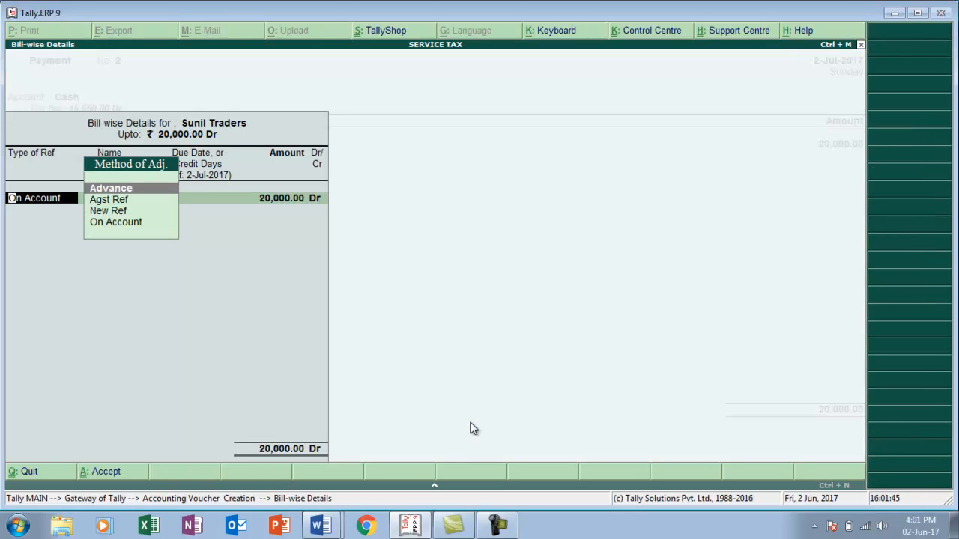
{"action": "key", "text": "Return"}
{"action": "type", "text": "Adv"}
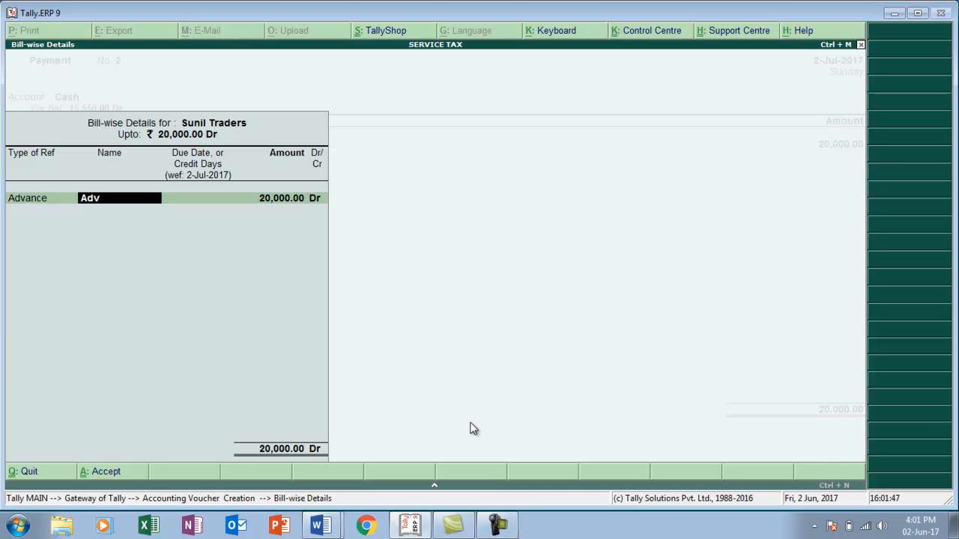
{"action": "type", "text": "002"}
{"action": "key", "text": "Return"}
{"action": "key", "text": "Return"}
{"action": "key", "text": "Return"}
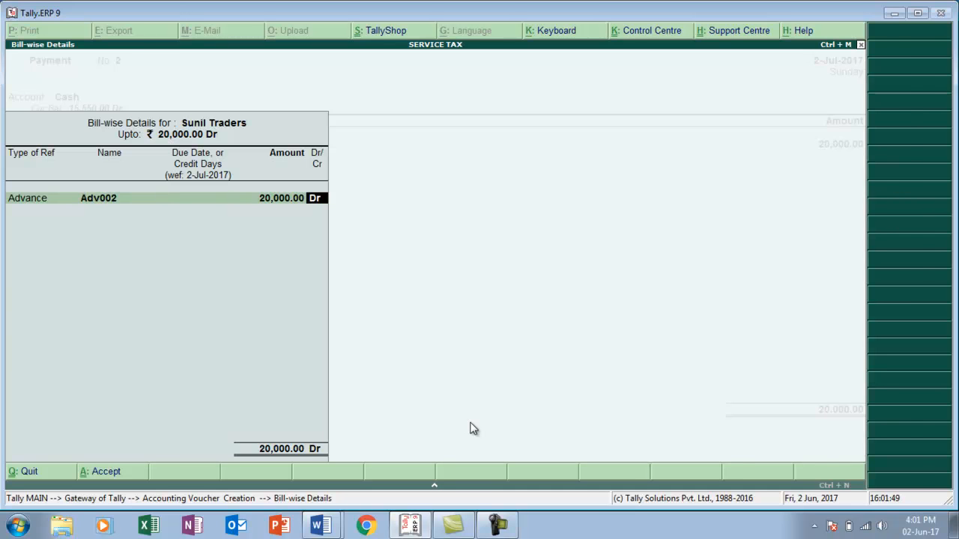
{"action": "key", "text": "Return"}
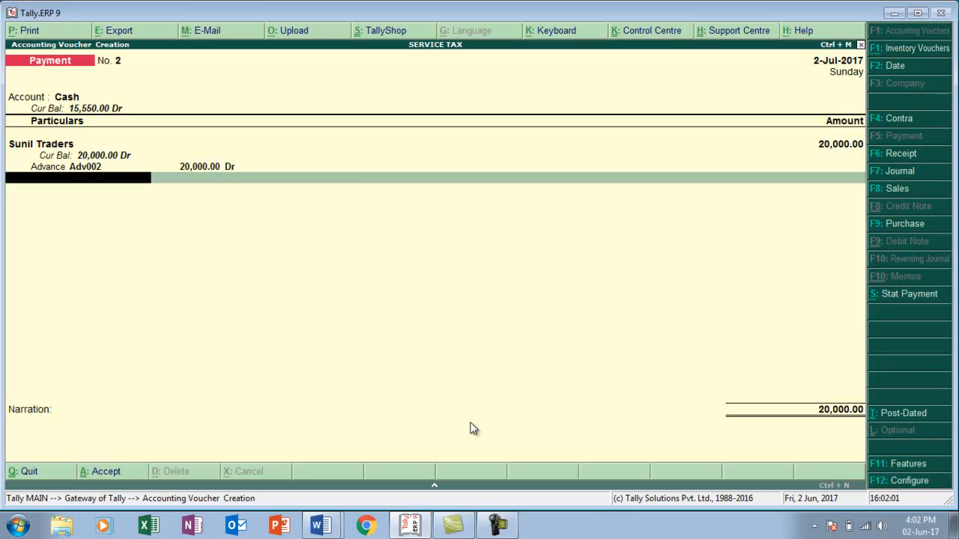
Finish the particulars and save the payment voucher without a narration
{"action": "key", "text": "Return"}
{"action": "key", "text": "Return"}
{"action": "key", "text": "Return"}
Check the Sunil Traders bill in the Word list and start a Purchase voucher with supplier invoice number st//005, keeping the default date
{"action": "key", "text": "alt+Tab"}
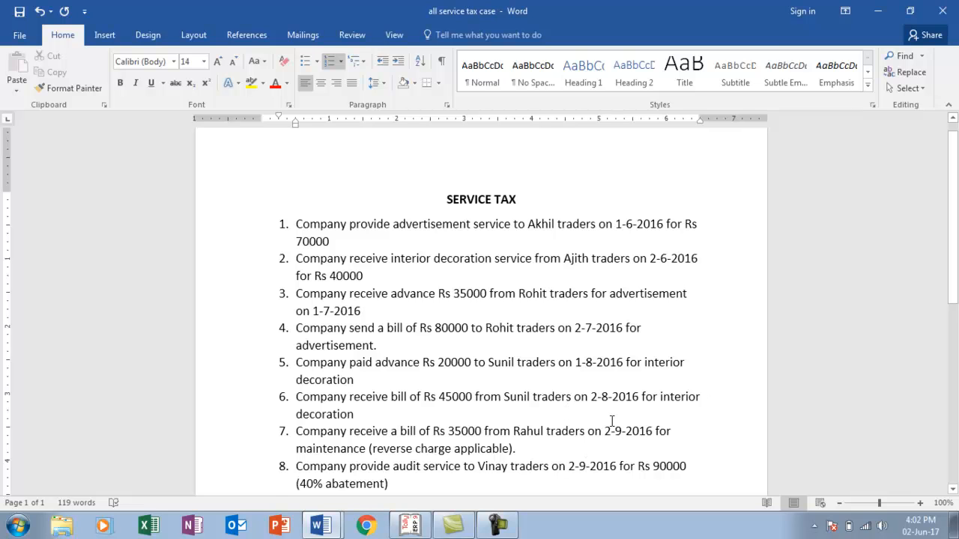
{"action": "key", "text": "alt+Tab"}
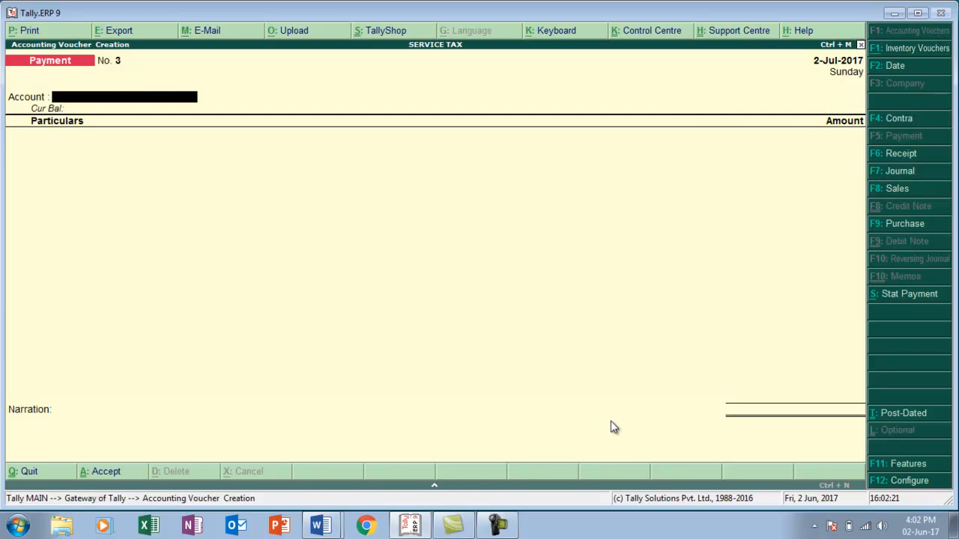
{"action": "left_click", "coordinate": [904, 223]}
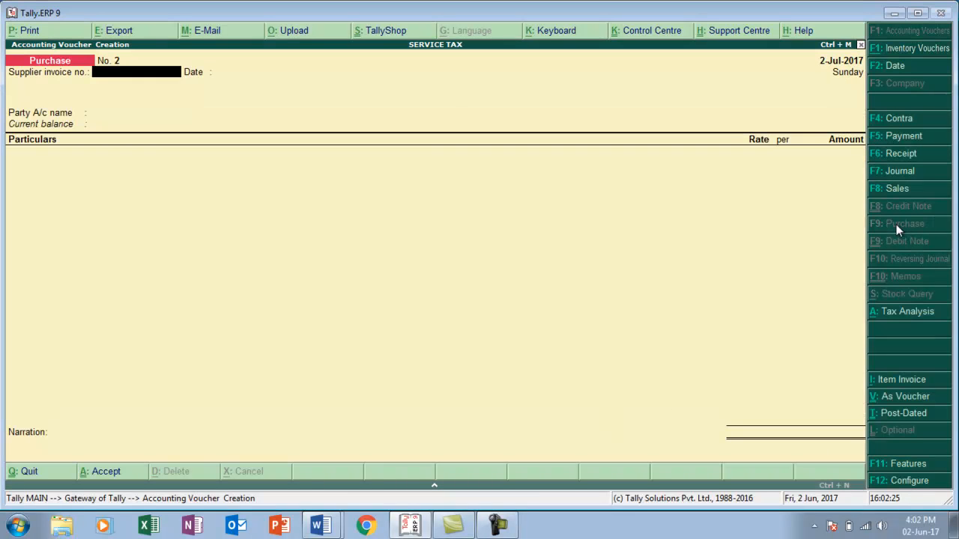
{"action": "type", "text": "st//005"}
{"action": "key", "text": "Return"}
{"action": "key", "text": "Return"}
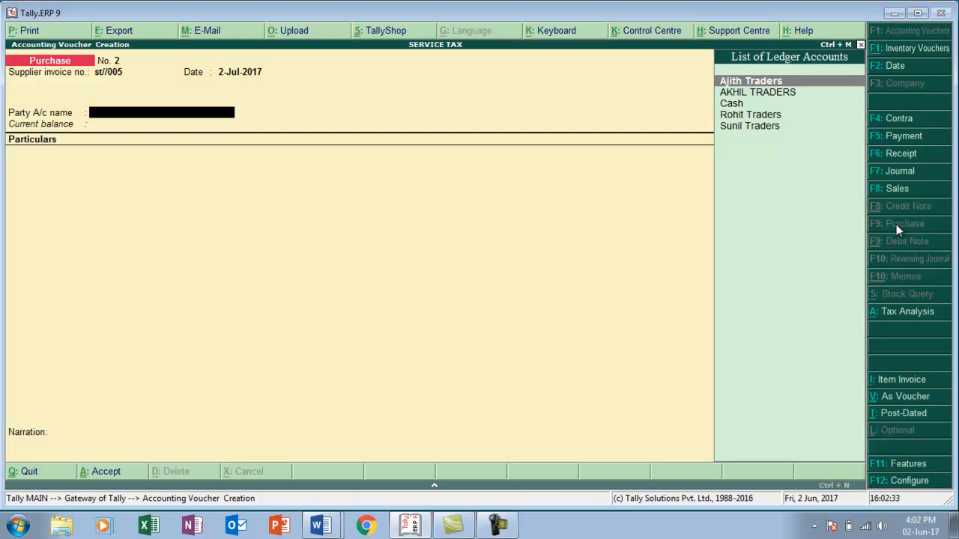
Choose Sunil Traders as the party account of the purchase voucher
{"action": "key", "text": "Down"}
{"action": "key", "text": "Down"}
{"action": "key", "text": "Down"}
{"action": "key", "text": "Down"}
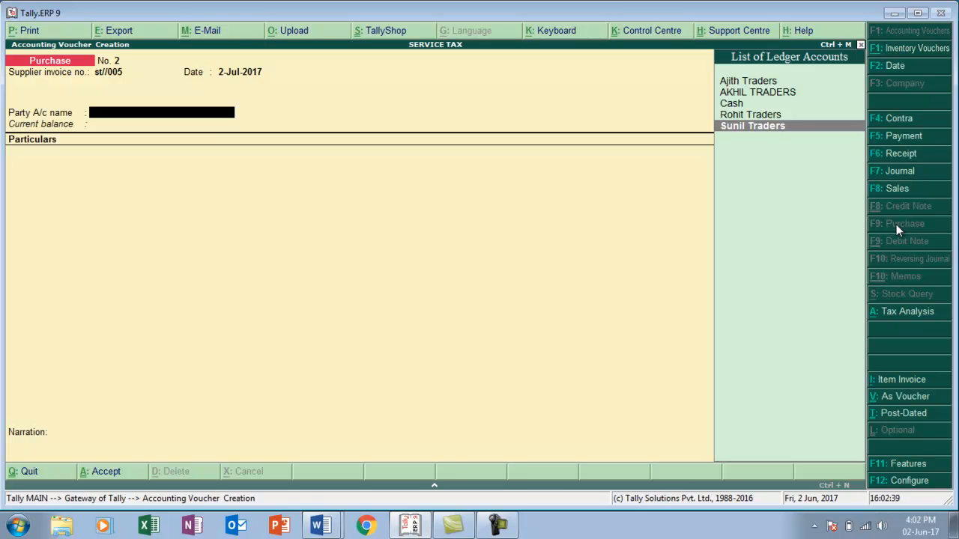
{"action": "key", "text": "Return"}
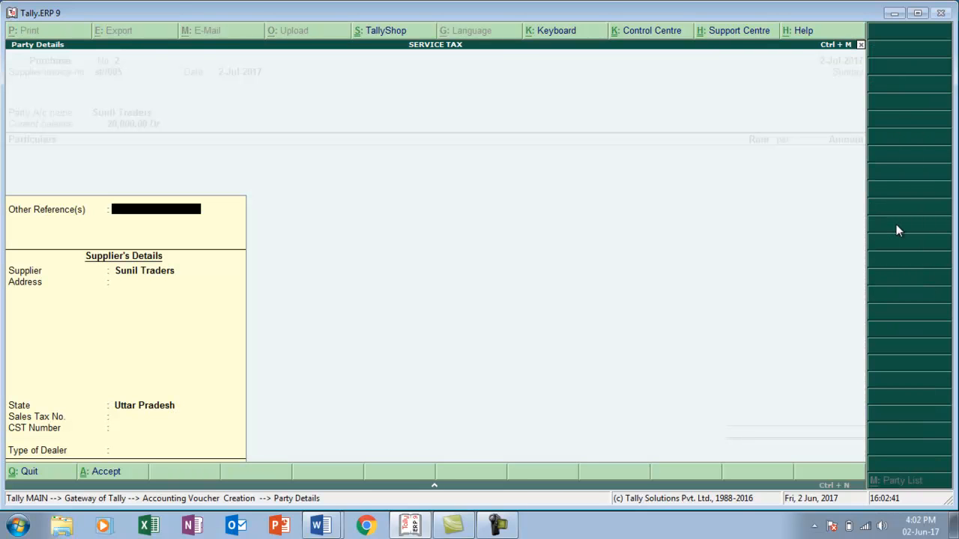
Accept the party details and add Interior Decoration for 45,000 to the Sunil Traders purchase voucher
{"action": "key", "text": "Return"}
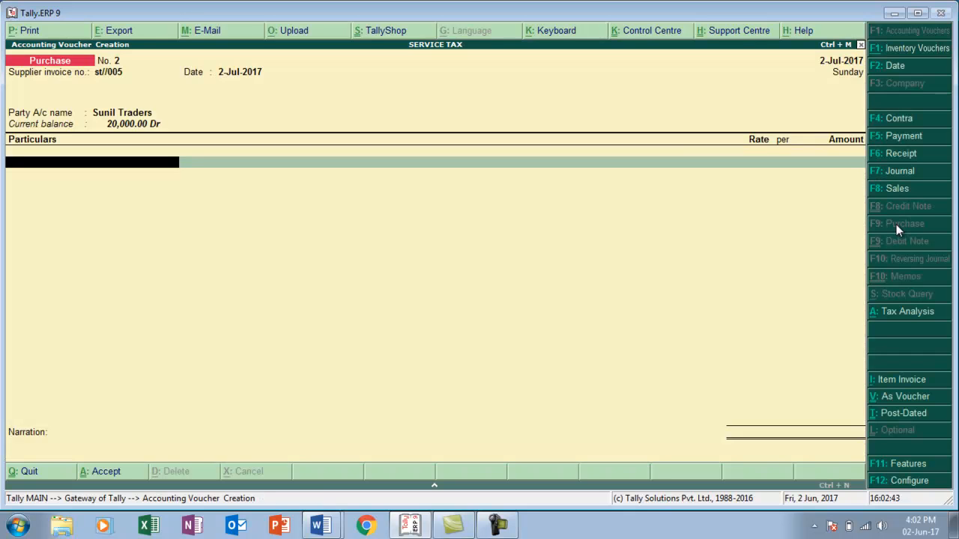
{"action": "type", "text": "I"}
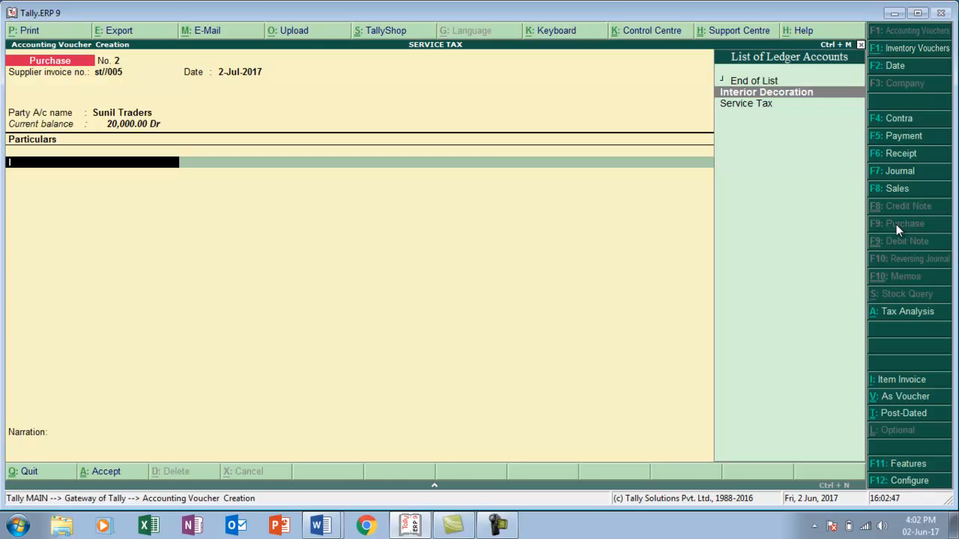
{"action": "key", "text": "Return"}
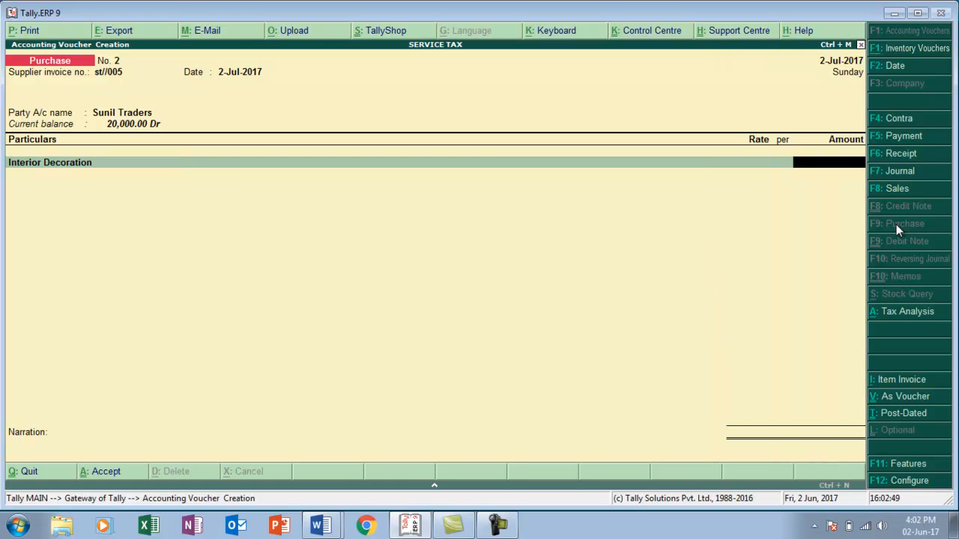
{"action": "key", "text": "alt+Tab"}
{"action": "key", "text": "alt+Tab"}
{"action": "type", "text": "45,000"}
{"action": "key", "text": "Return"}
Add the Service Tax ledger below Interior Decoration with its calculated amount
{"action": "type", "text": "S"}
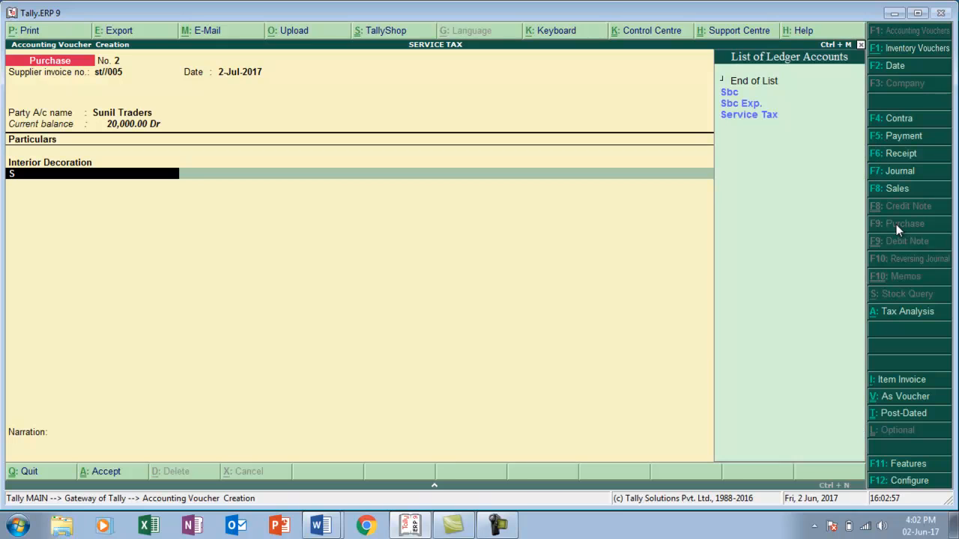
{"action": "key", "text": "Down"}
{"action": "key", "text": "Down"}
{"action": "key", "text": "Down"}
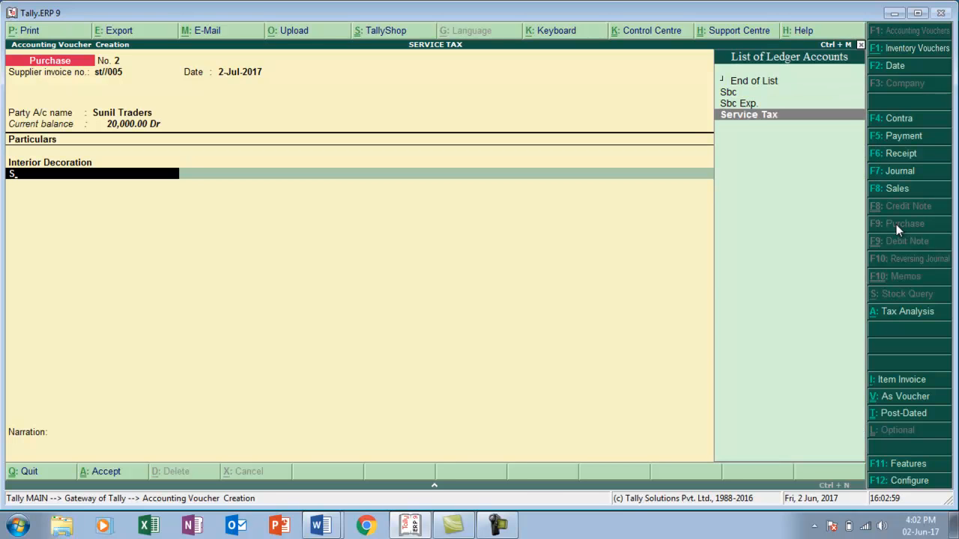
{"action": "key", "text": "Return"}
{"action": "key", "text": "Return"}
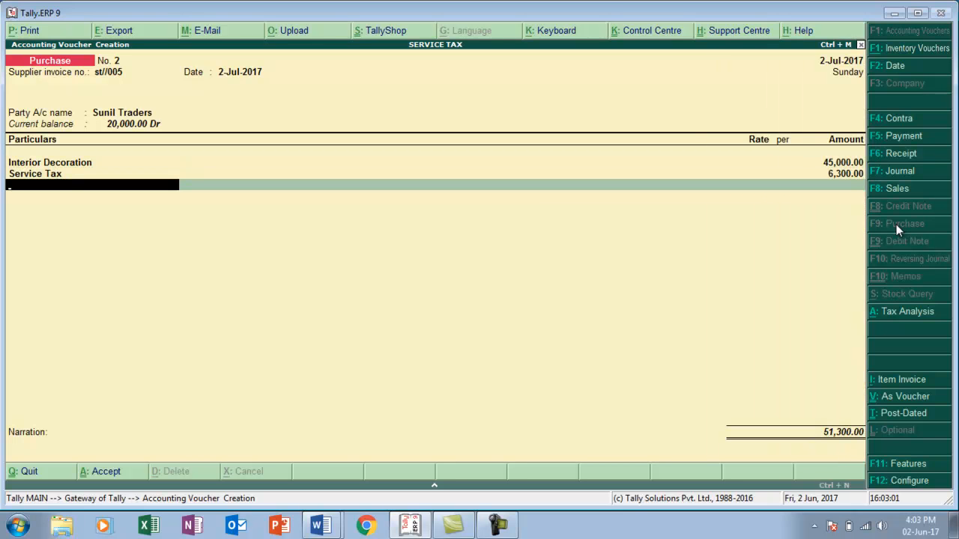
Add the Kkc ledger below Service Tax with its calculated amount
{"action": "type", "text": "S"}
{"action": "key", "text": "Down"}
{"action": "key", "text": "Down"}
{"action": "key", "text": "Down"}
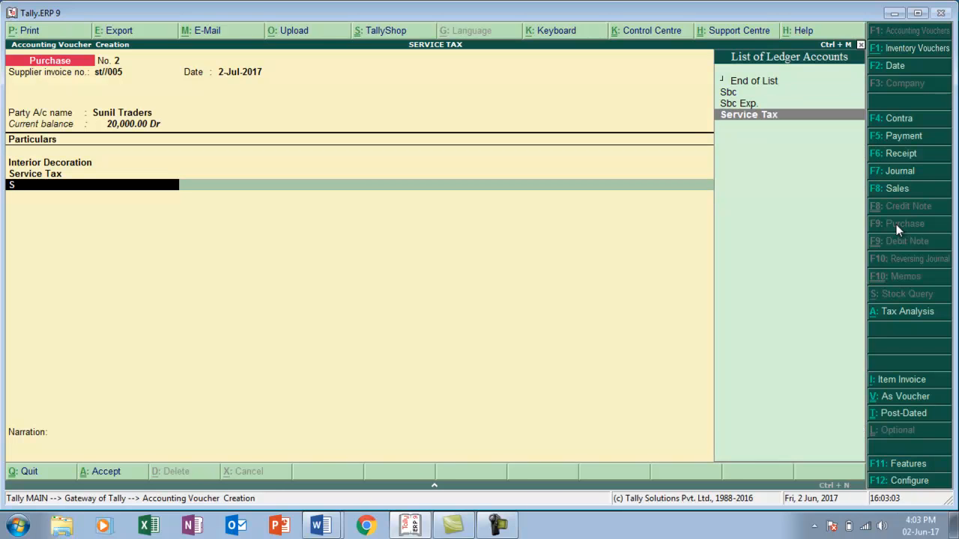
{"action": "key", "text": "Up"}
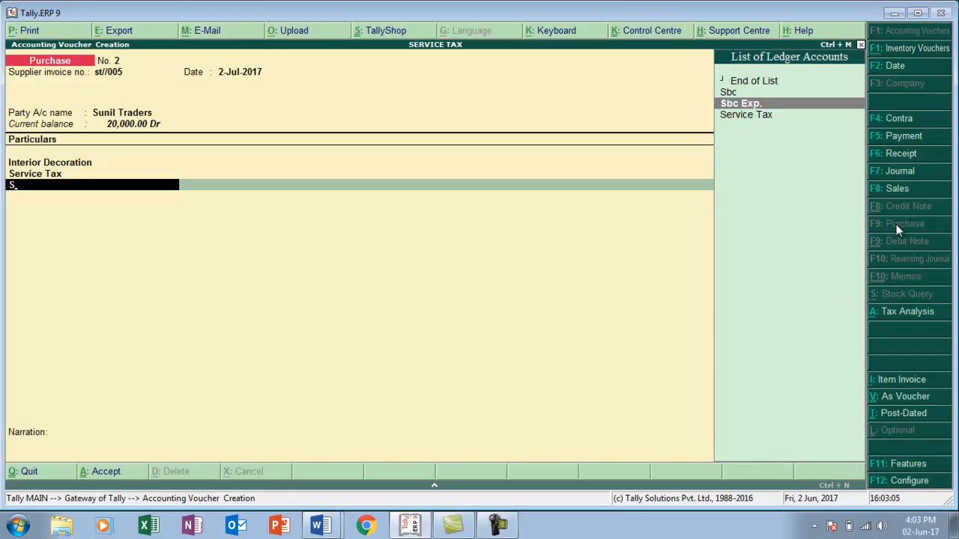
{"action": "key", "text": "BackSpace"}
{"action": "type", "text": "K"}
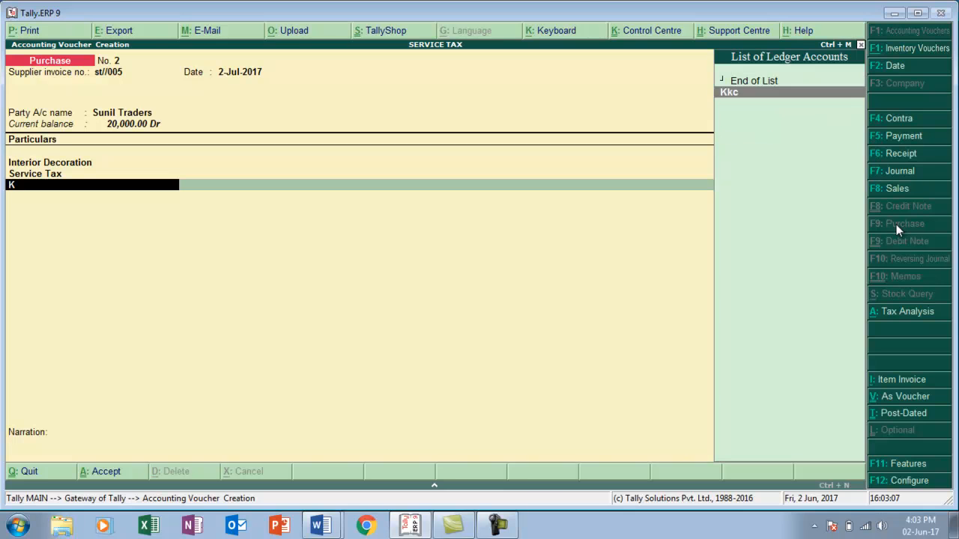
{"action": "key", "text": "Return"}
{"action": "key", "text": "Return"}
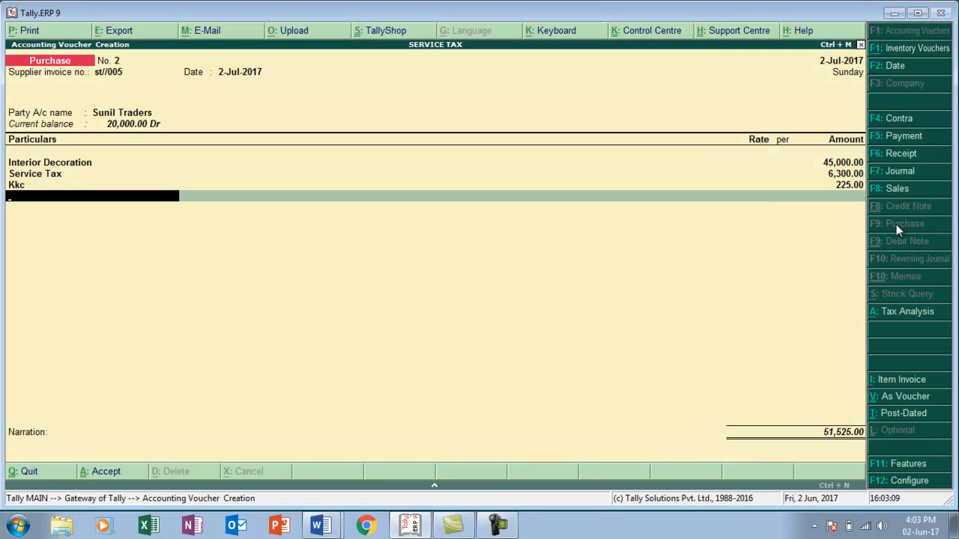
Add the Sbc ledger with its calculated amount and finish the particulars of the purchase voucher
{"action": "type", "text": "S"}
{"action": "key", "text": "Return"}
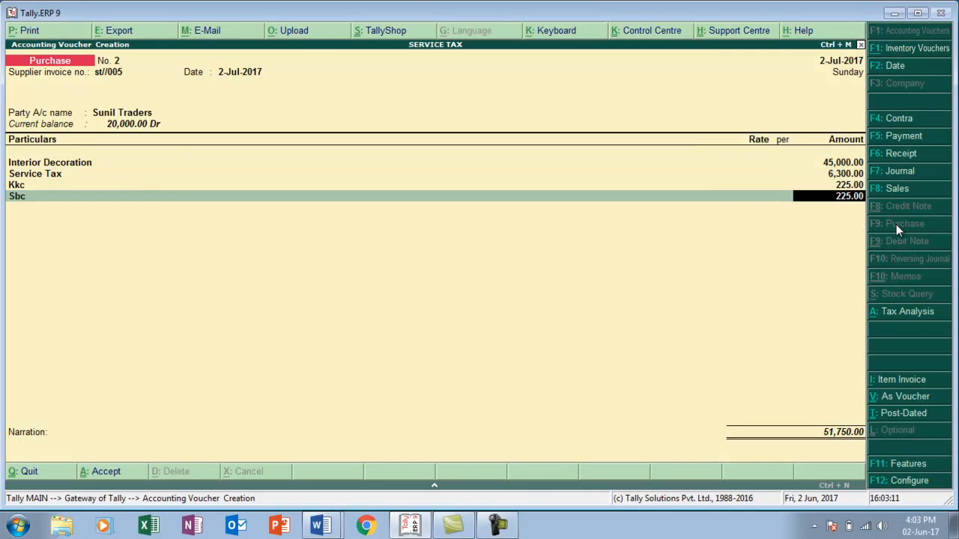
{"action": "key", "text": "Return"}
{"action": "key", "text": "Return"}
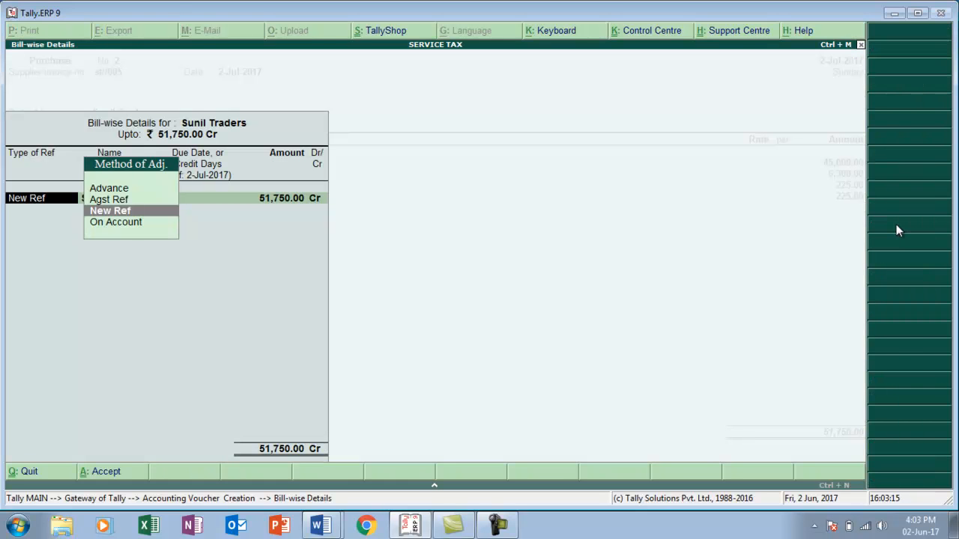
Allocate 20000 of the Sunil Traders bill as Agst Ref to the pending advance Adv002
{"action": "key", "text": "Up"}
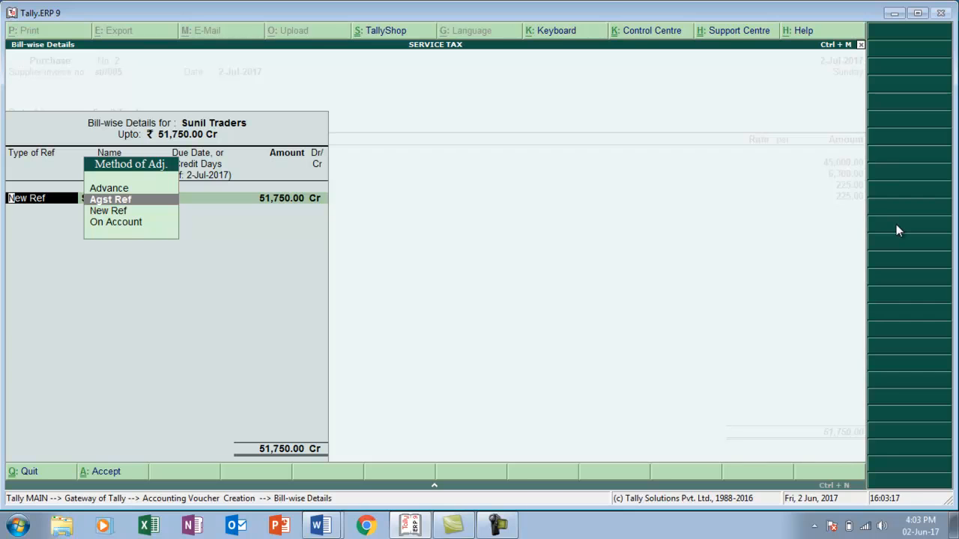
{"action": "key", "text": "Return"}
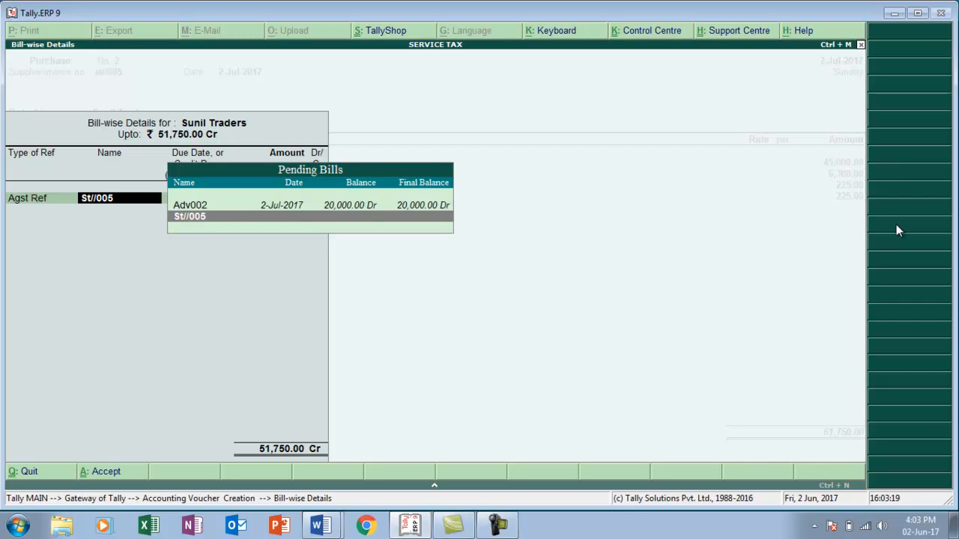
{"action": "key", "text": "Up"}
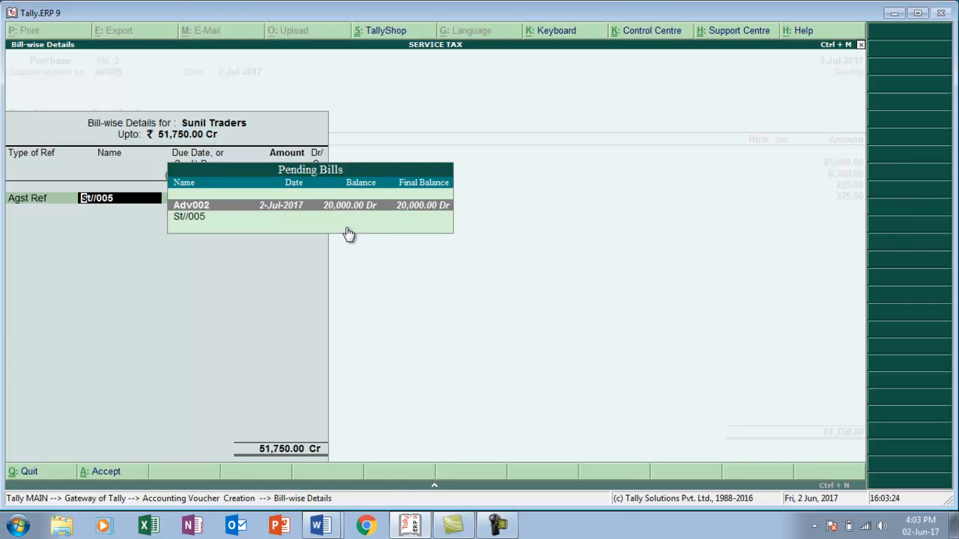
{"action": "key", "text": "Return"}
{"action": "type", "text": "200"}
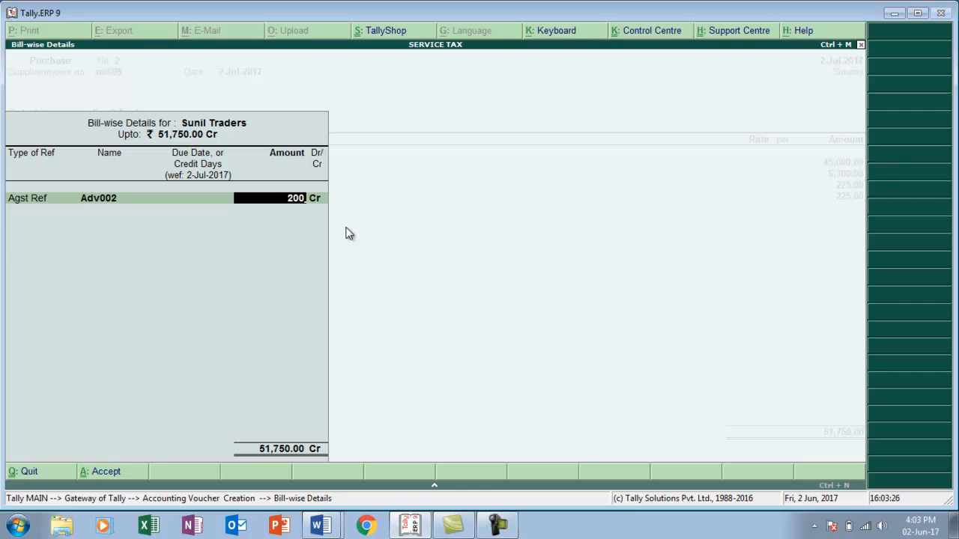
{"action": "type", "text": "00"}
{"action": "key", "text": "Return"}
{"action": "key", "text": "Return"}
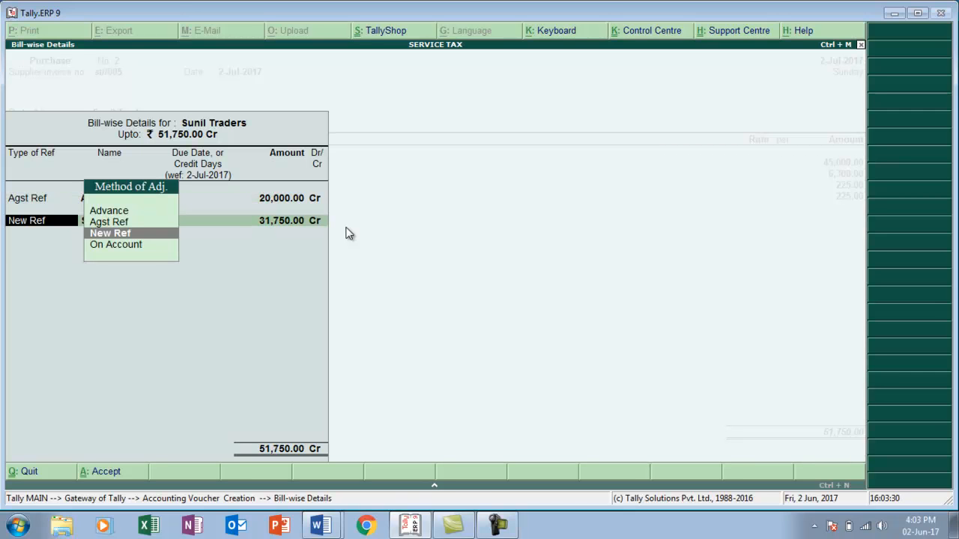
Allocate the remaining bill amount as New Ref St//005 and save the purchase voucher without a narration
{"action": "key", "text": "Return"}
{"action": "key", "text": "Return"}
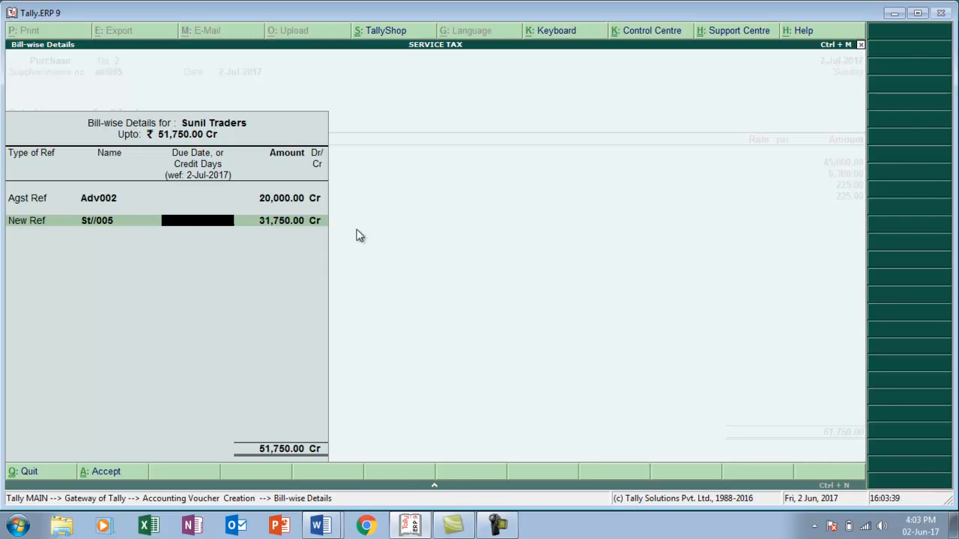
{"action": "key", "text": "Return"}
{"action": "key", "text": "Return"}
{"action": "key", "text": "Return"}
{"action": "key", "text": "Return"}
{"action": "key", "text": "Return"}
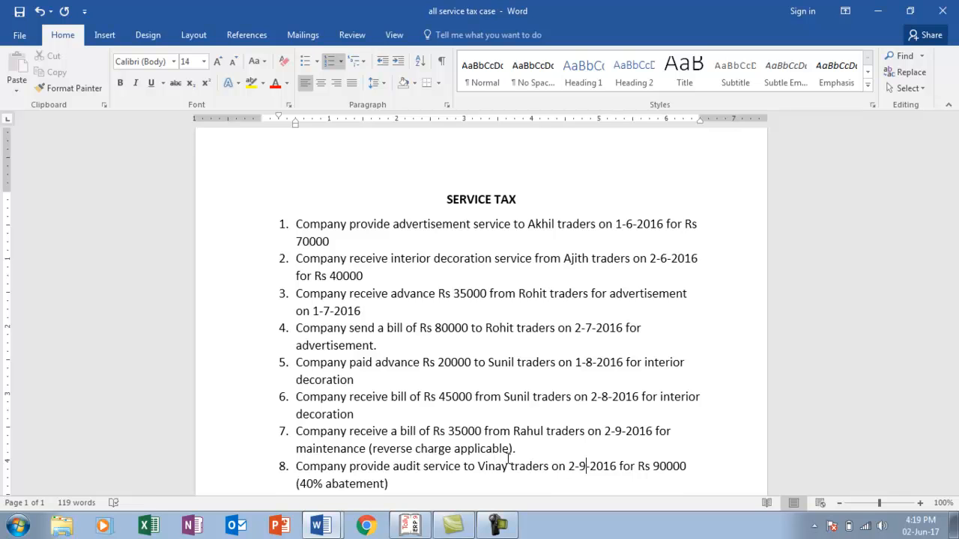
Switch from Word to Tally and open the company's service tax details in the statutory and taxation features
{"action": "key", "text": "alt+Tab"}
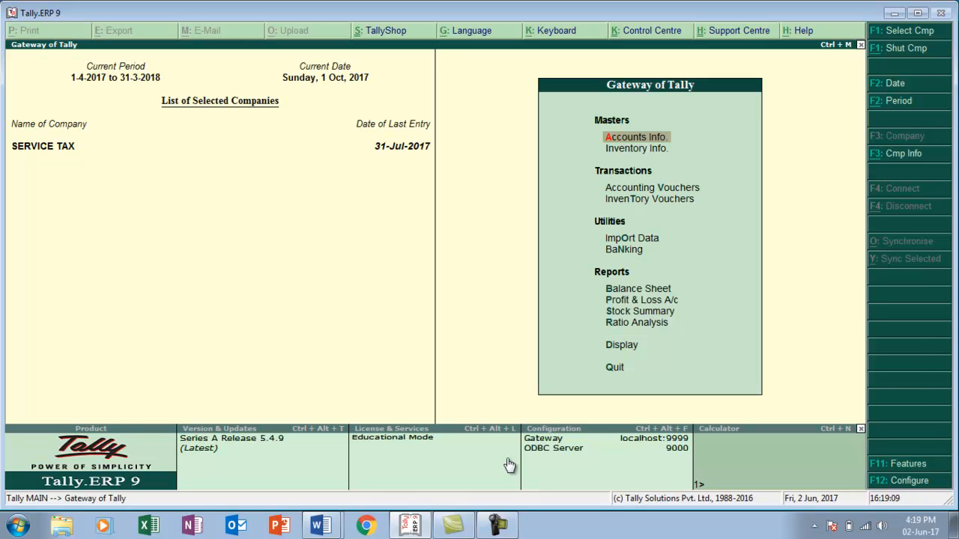
{"action": "key", "text": "F11"}
{"action": "key", "text": "Down"}
{"action": "key", "text": "Down"}
{"action": "key", "text": "Return"}
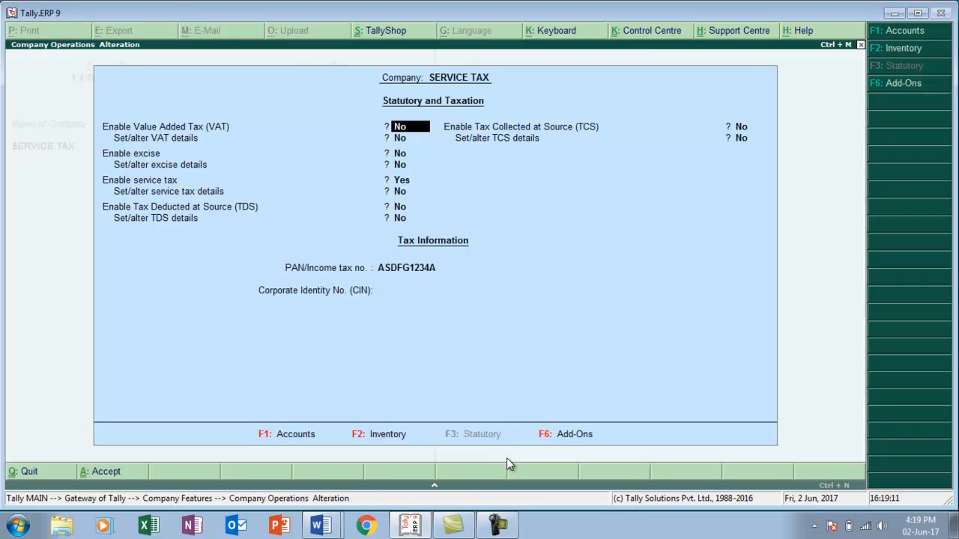
{"action": "key", "text": "Return"}
{"action": "key", "text": "Return"}
{"action": "key", "text": "Return"}
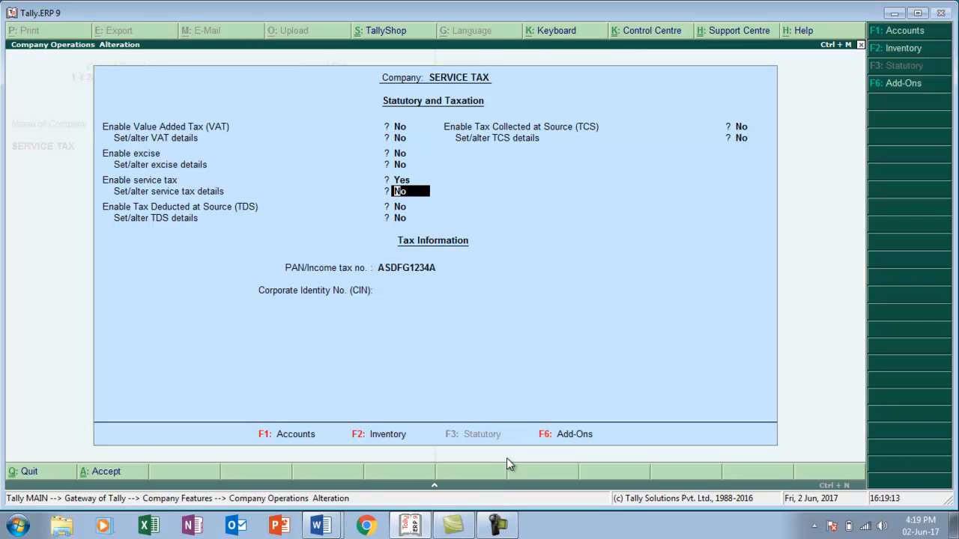
{"action": "key", "text": "y"}
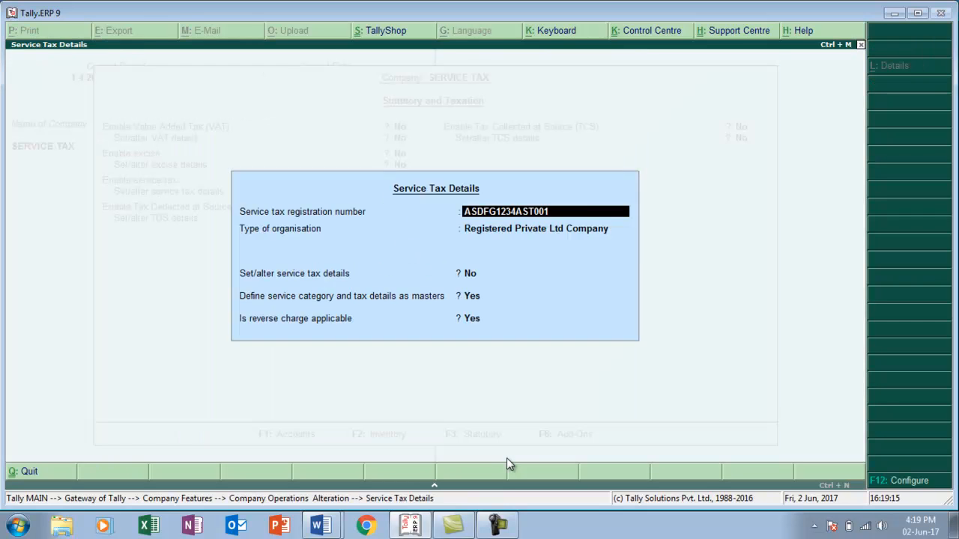
Check the reverse charge setting in the company's service tax details and return to the Gateway of Tally
{"action": "key", "text": "Return"}
{"action": "key", "text": "Return"}
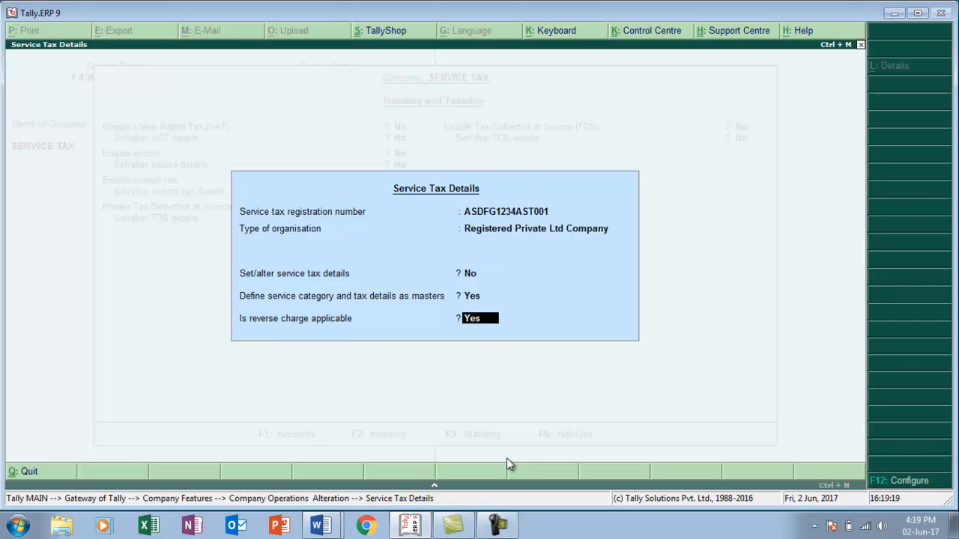
{"action": "key", "text": "Return"}
{"action": "key", "text": "Return"}
{"action": "key", "text": "Return"}
{"action": "key", "text": "Return"}
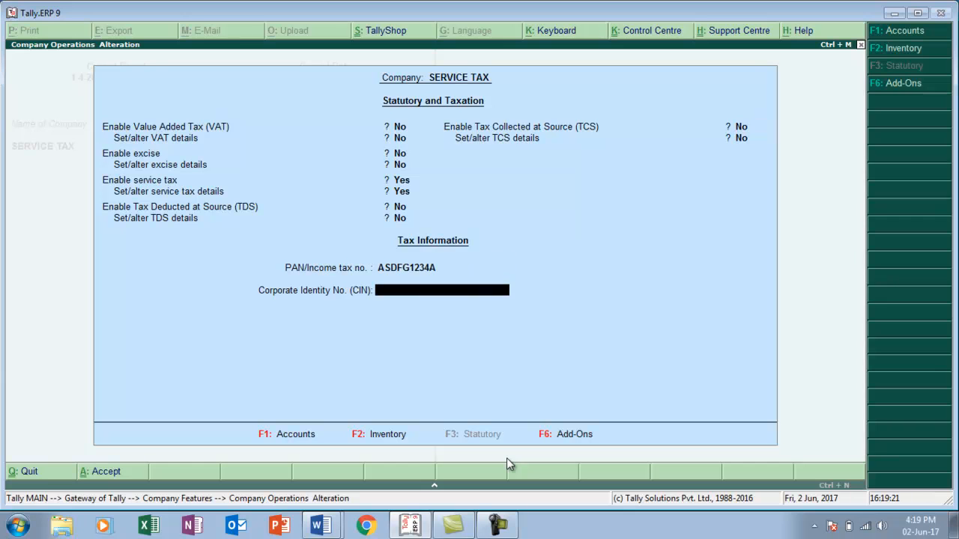
{"action": "key", "text": "Return"}
{"action": "key", "text": "Escape"}
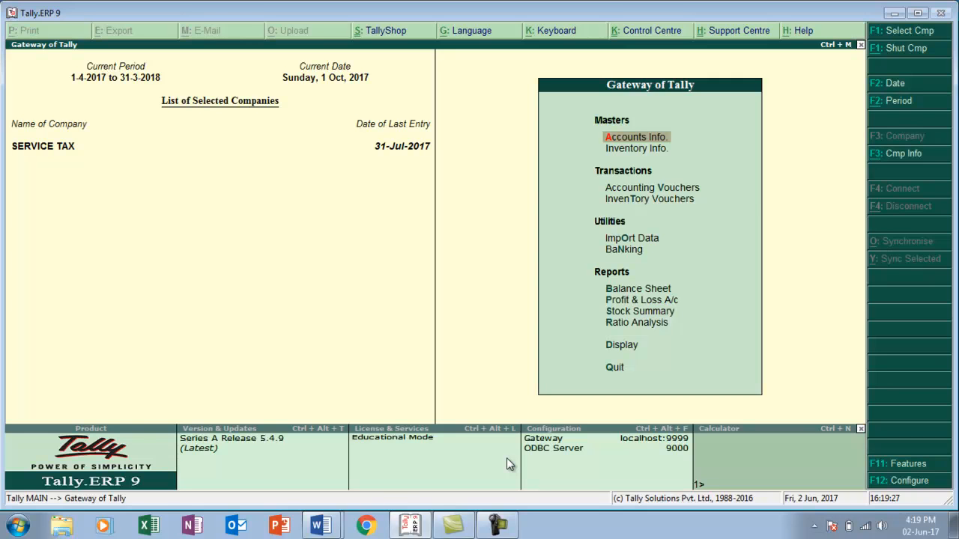
Start a Purchase voucher dated 1-9 with supplier invoice number inv--211, keeping the default invoice date
{"action": "key", "text": "Down"}
{"action": "key", "text": "Down"}
{"action": "key", "text": "Down"}
{"action": "key", "text": "Up"}
{"action": "key", "text": "Return"}
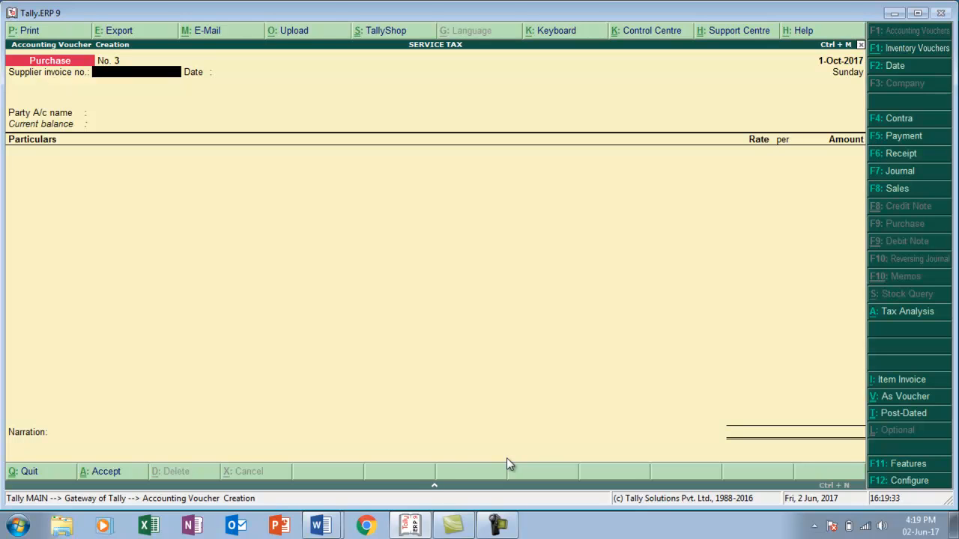
{"action": "key", "text": "F2"}
{"action": "type", "text": "1-"}
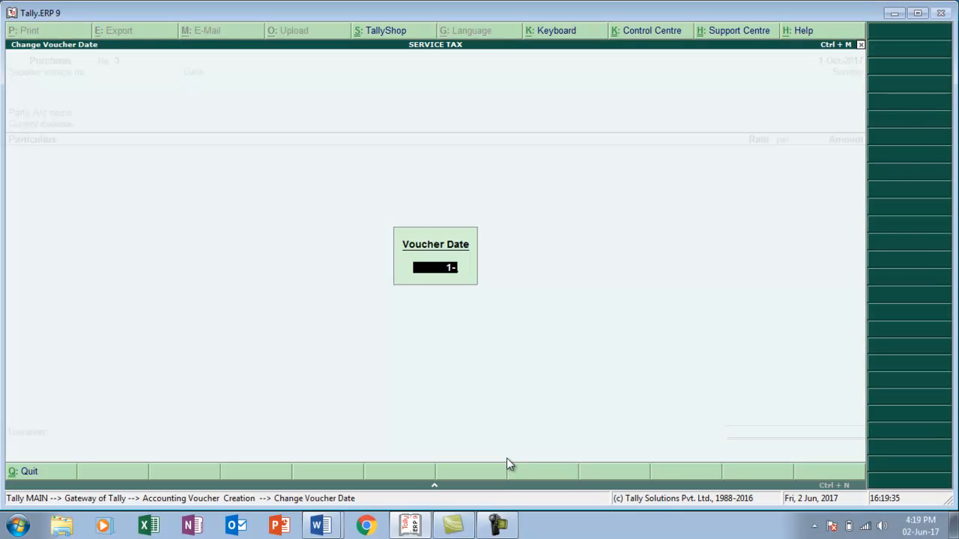
{"action": "type", "text": "9"}
{"action": "key", "text": "Return"}
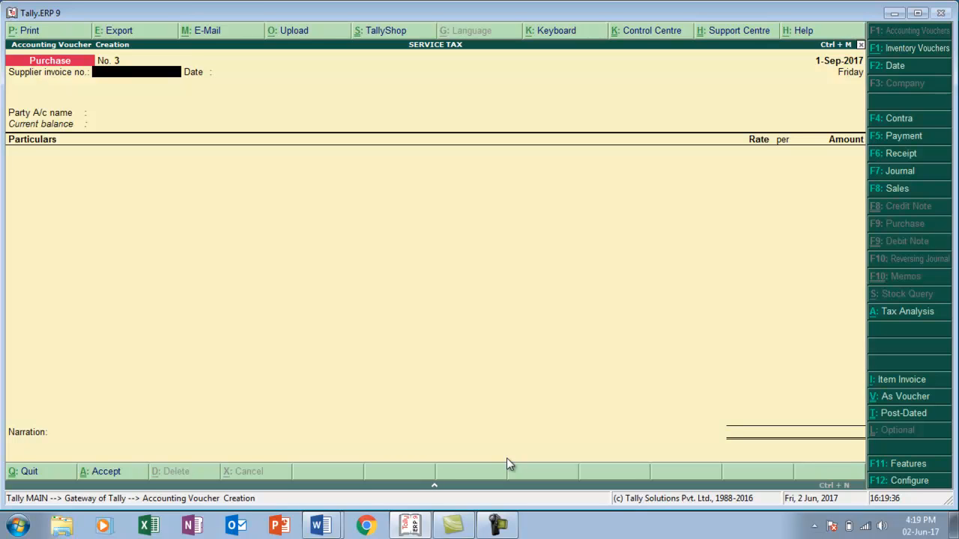
{"action": "type", "text": "inv--211"}
{"action": "key", "text": "Return"}
{"action": "key", "text": "Return"}
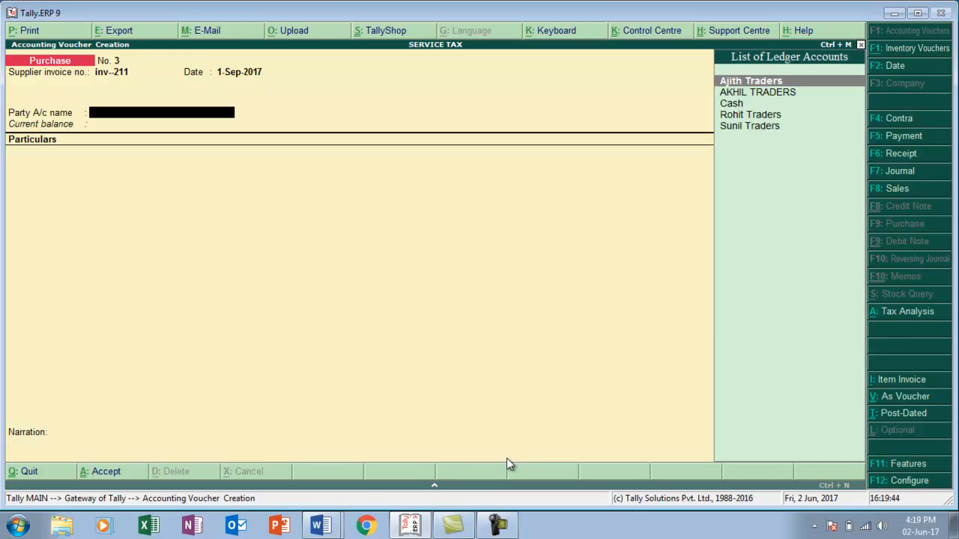
Start a party ledger named Rahul Traders under Sundry Creditors from within the purchase voucher
{"action": "key", "text": "alt+c"}
{"action": "type", "text": "Rahul"}
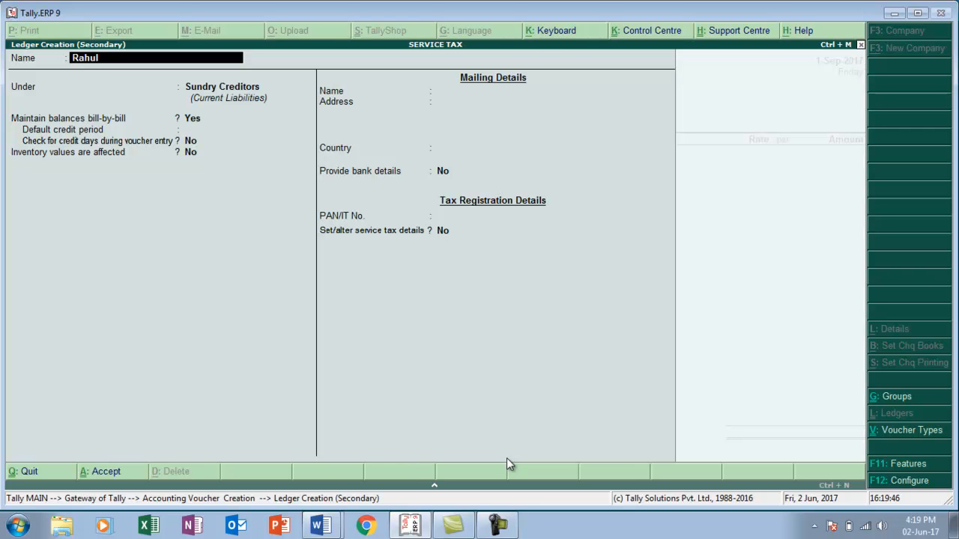
{"action": "type", "text": " Traders"}
{"action": "key", "text": "Return"}
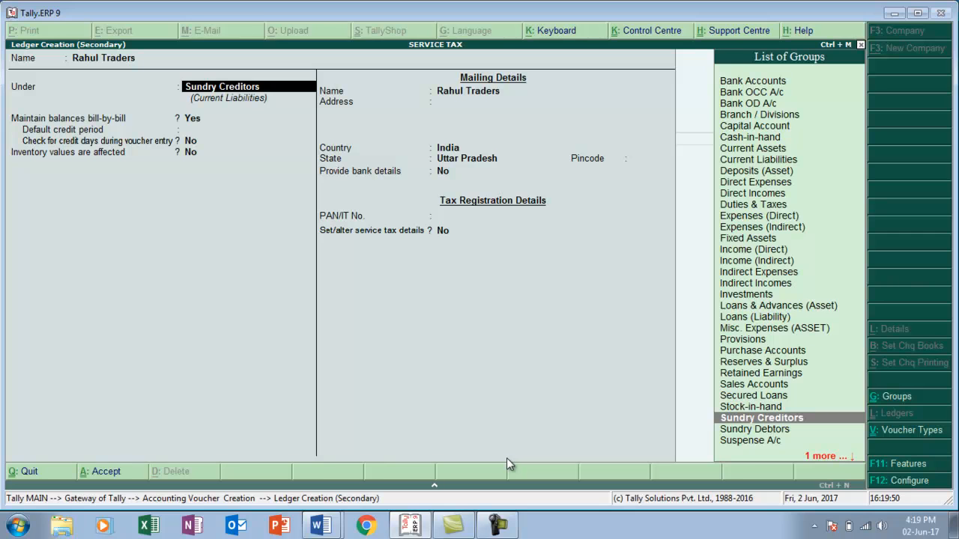
{"action": "key", "text": "Return"}
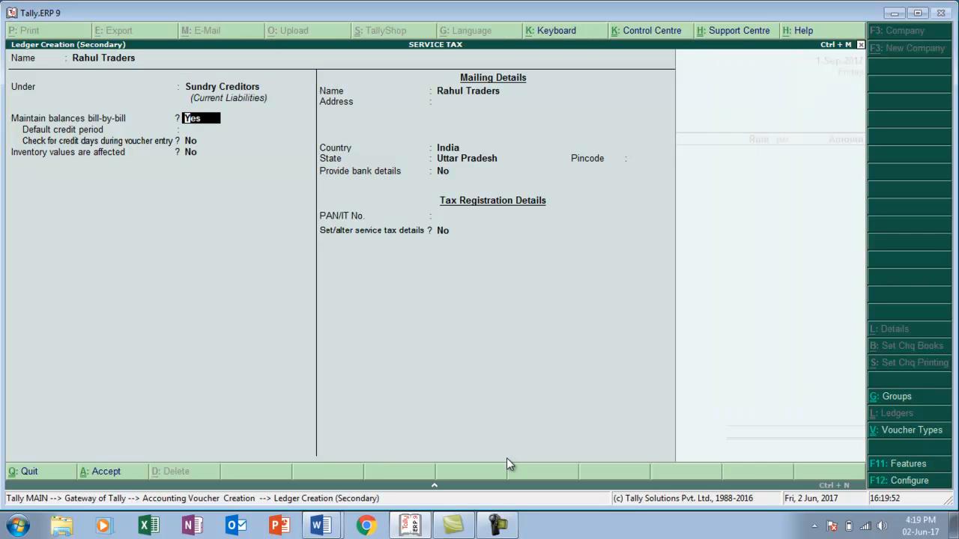
Keep the ledger's default balance and mailing settings and open the service tax details for Rahul Traders
{"action": "key", "text": "Return"}
{"action": "key", "text": "Return"}
{"action": "key", "text": "Return"}
{"action": "key", "text": "Return"}
{"action": "key", "text": "Return"}
{"action": "key", "text": "Return"}
{"action": "key", "text": "Return"}
{"action": "key", "text": "Return"}
{"action": "key", "text": "Return"}
{"action": "key", "text": "Return"}
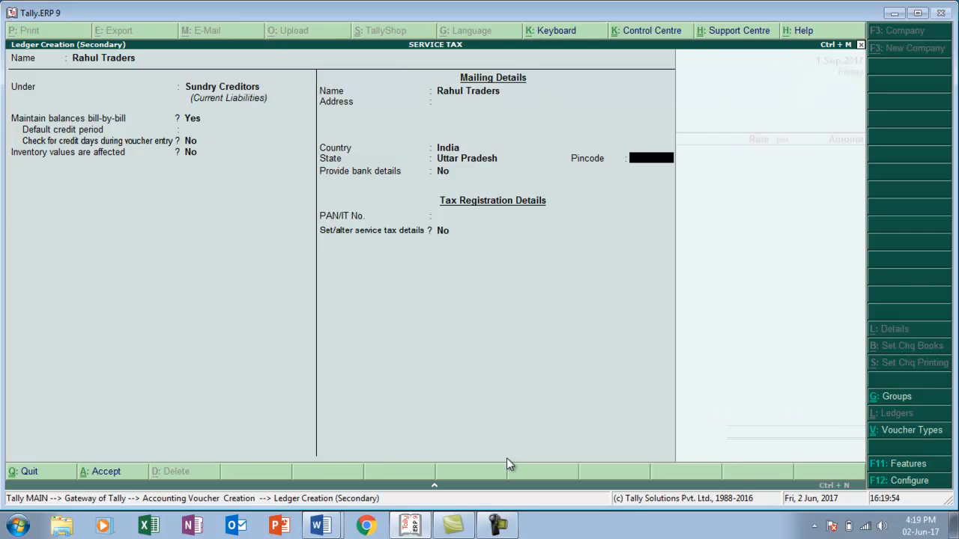
{"action": "key", "text": "y"}
{"action": "key", "text": "Return"}
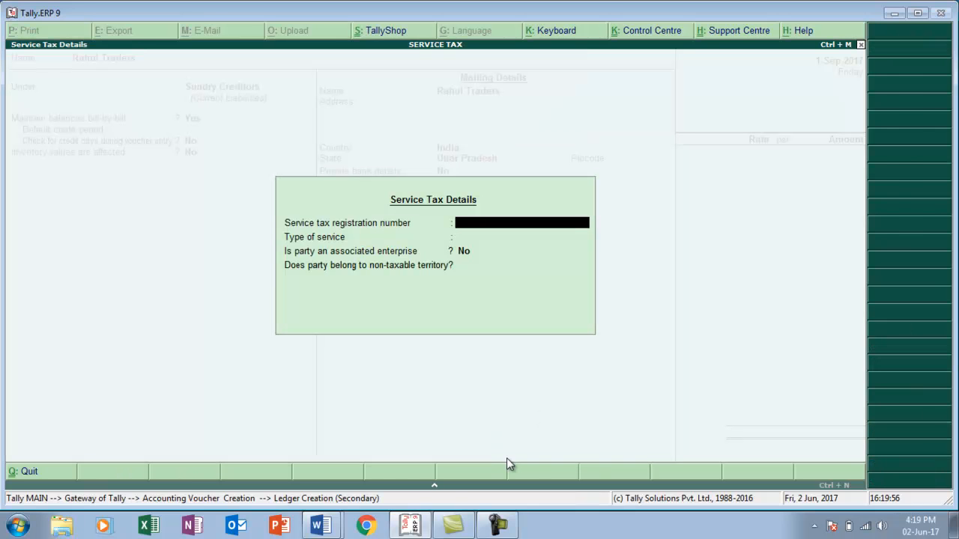
Enter Rahul Traders' service tax registration number, set the service type to Taxable and associated enterprise to Yes, and save the ledger
{"action": "type", "text": "ASDF"}
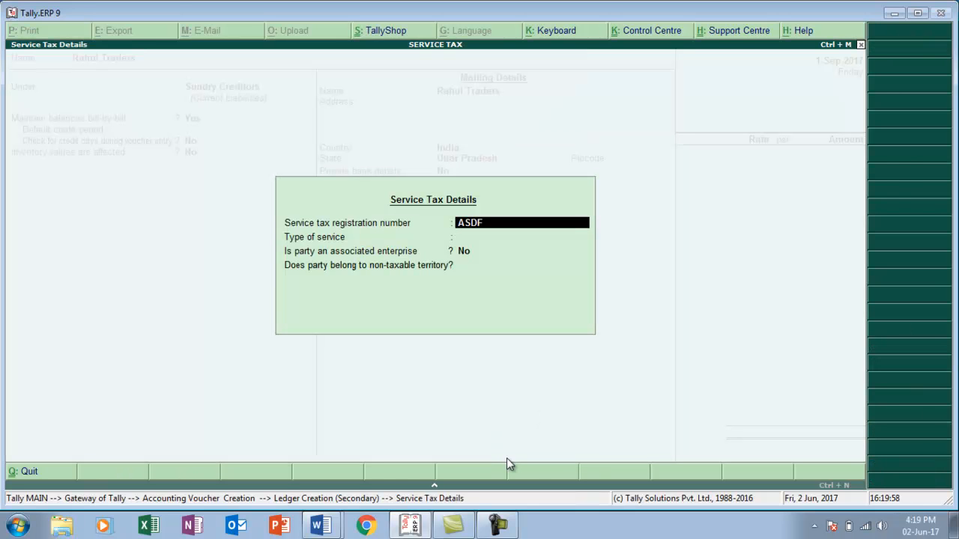
{"action": "type", "text": "G7098AST001"}
{"action": "key", "text": "Return"}
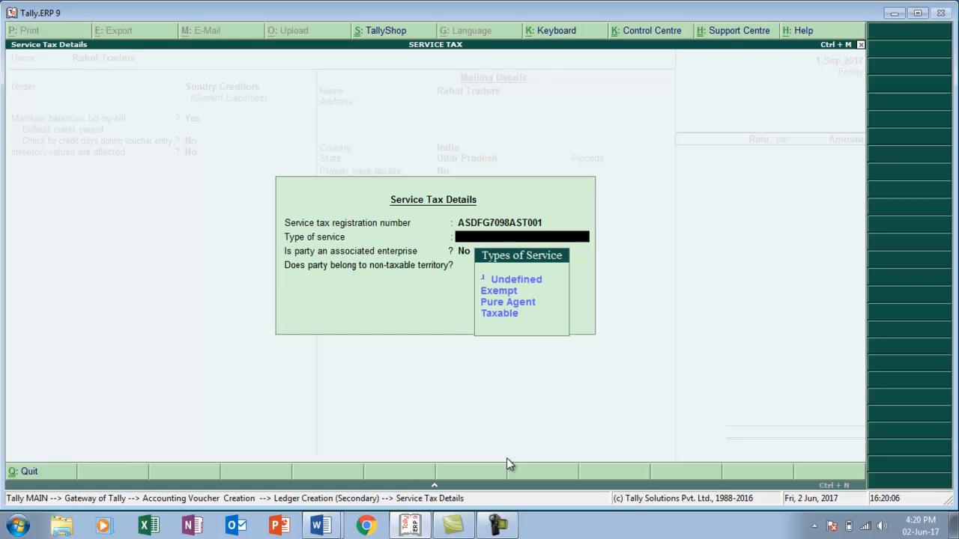
{"action": "key", "text": "Down"}
{"action": "key", "text": "Down"}
{"action": "key", "text": "Down"}
{"action": "key", "text": "Return"}
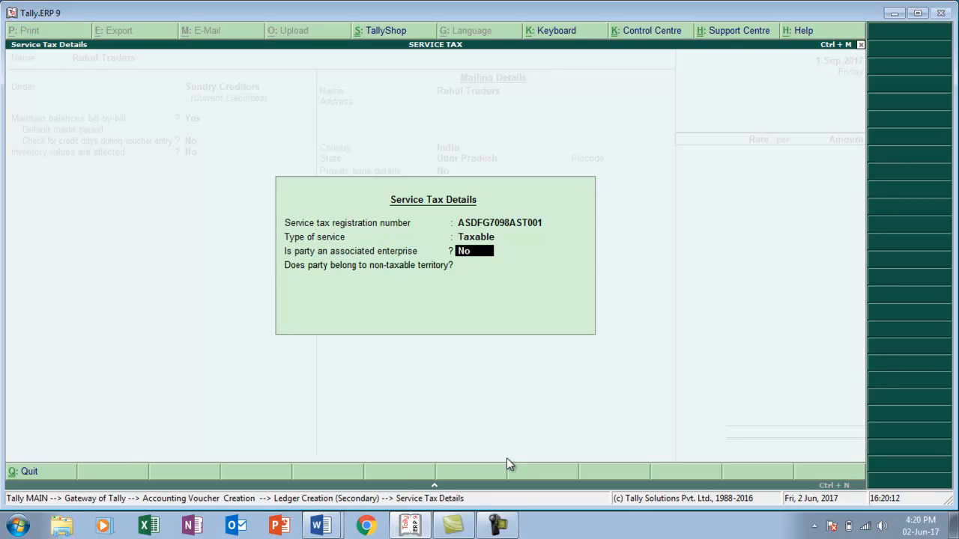
{"action": "key", "text": "y"}
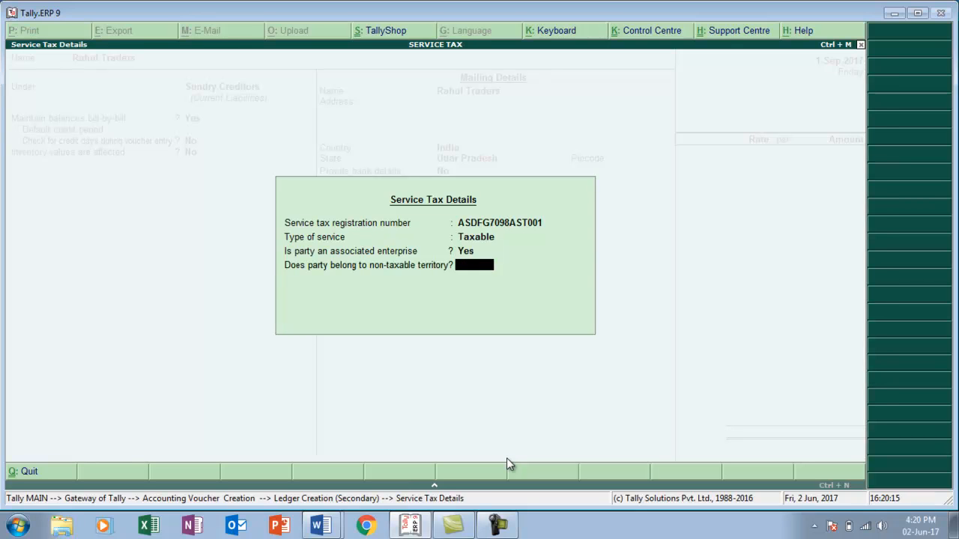
{"action": "key", "text": "Return"}
{"action": "key", "text": "Return"}
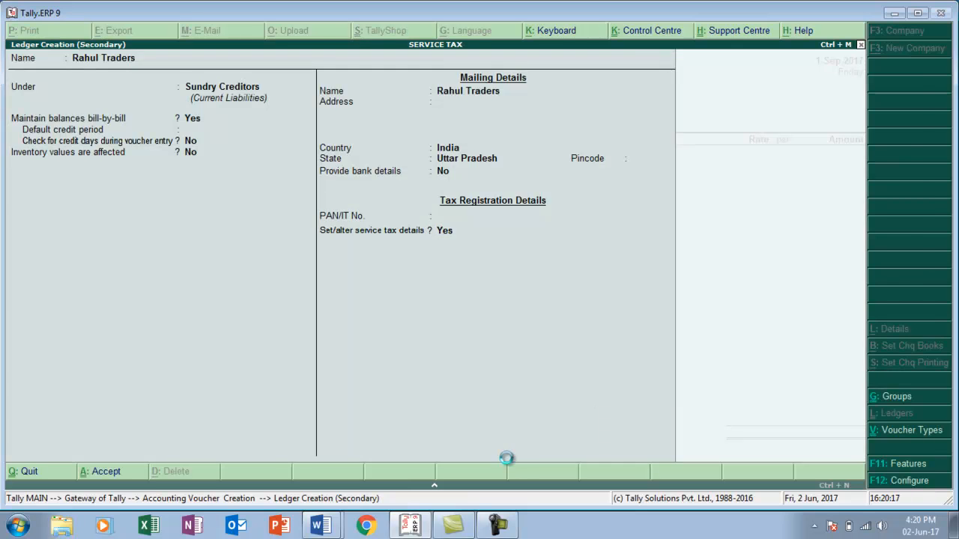
{"action": "key", "text": "ctrl+a"}
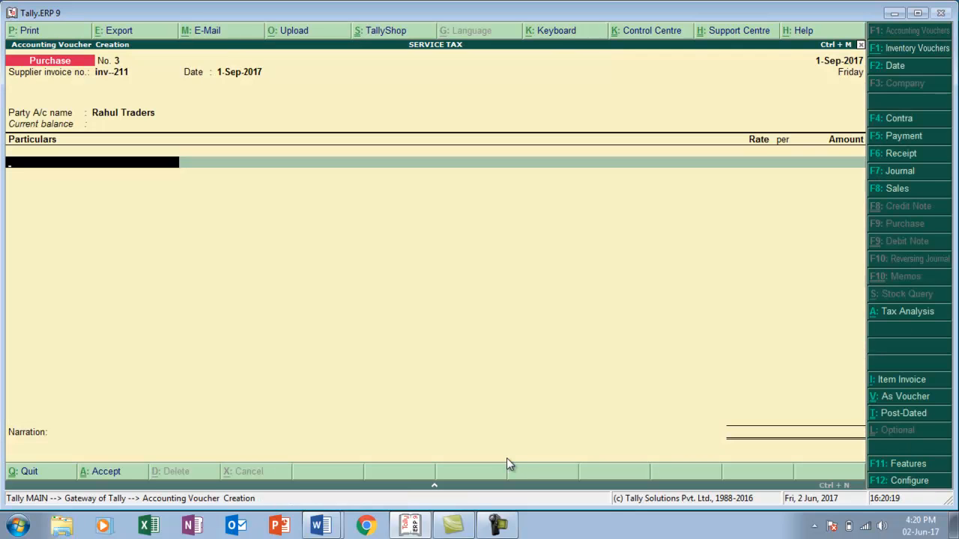
Start a ledger named Maintanance under Purchase Accounts from within the purchase voucher
{"action": "key", "text": "alt+c"}
{"action": "type", "text": "Mainta"}
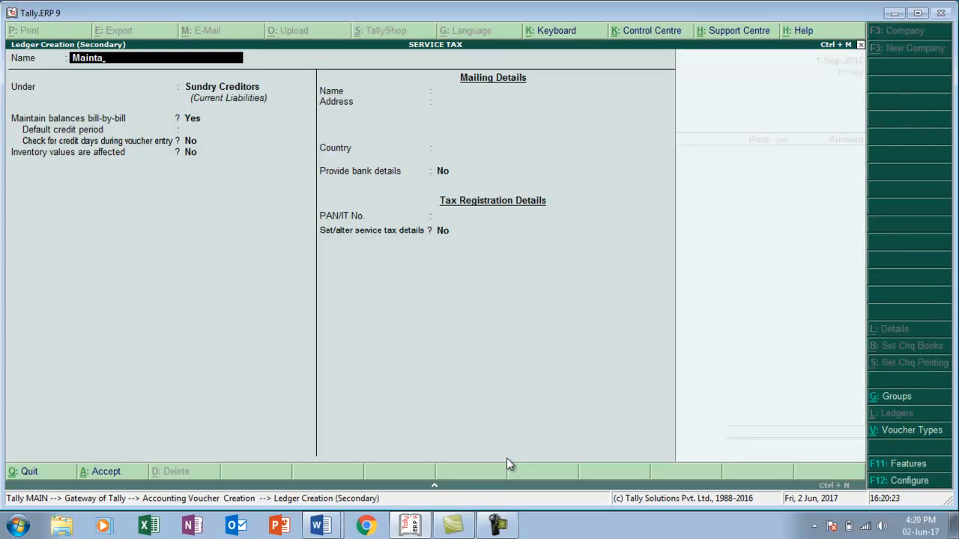
{"action": "type", "text": "nance"}
{"action": "key", "text": "Return"}
{"action": "type", "text": "P"}
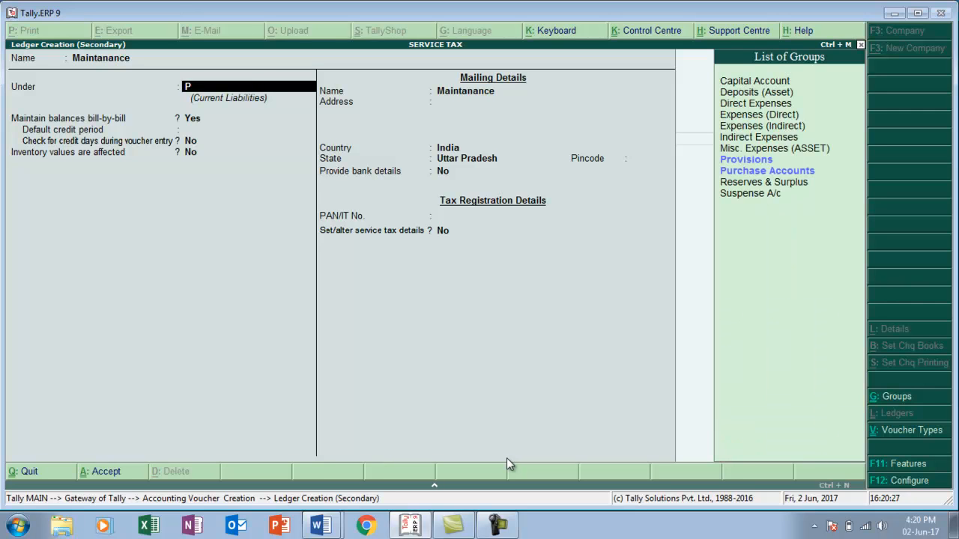
{"action": "key", "text": "Down"}
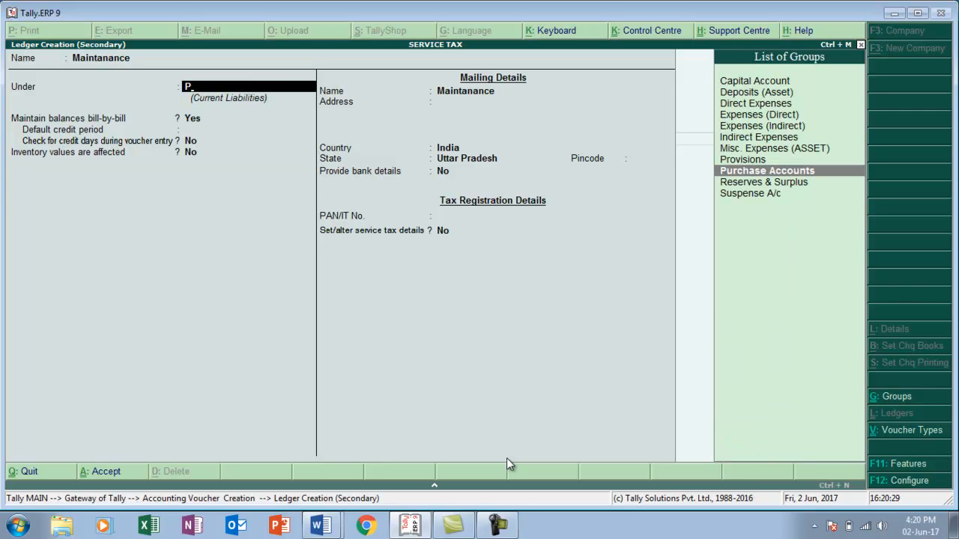
{"action": "key", "text": "Return"}
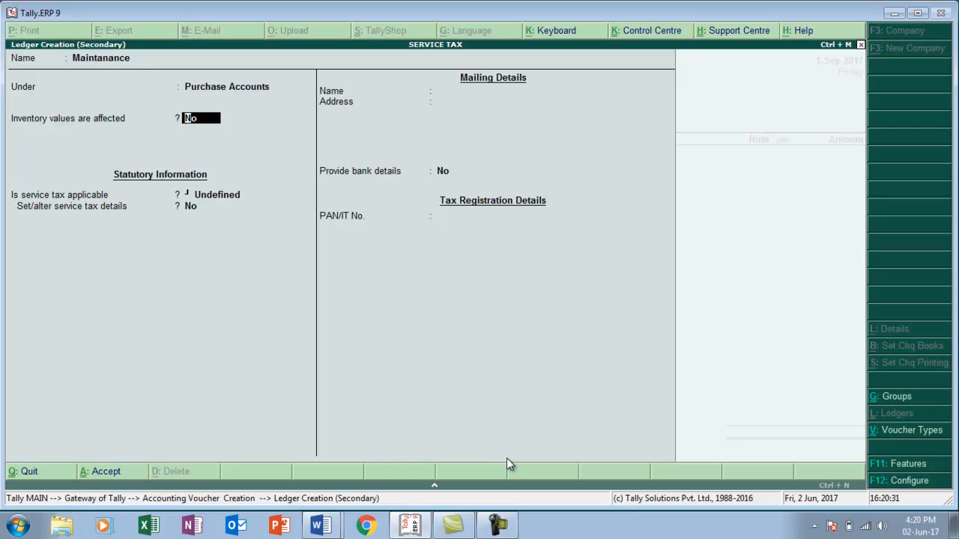
Leave inventory values unaffected, mark service tax as Applicable for the Maintanance ledger, and open its service tax details
{"action": "key", "text": "Return"}
{"action": "key", "text": "BackSpace"}
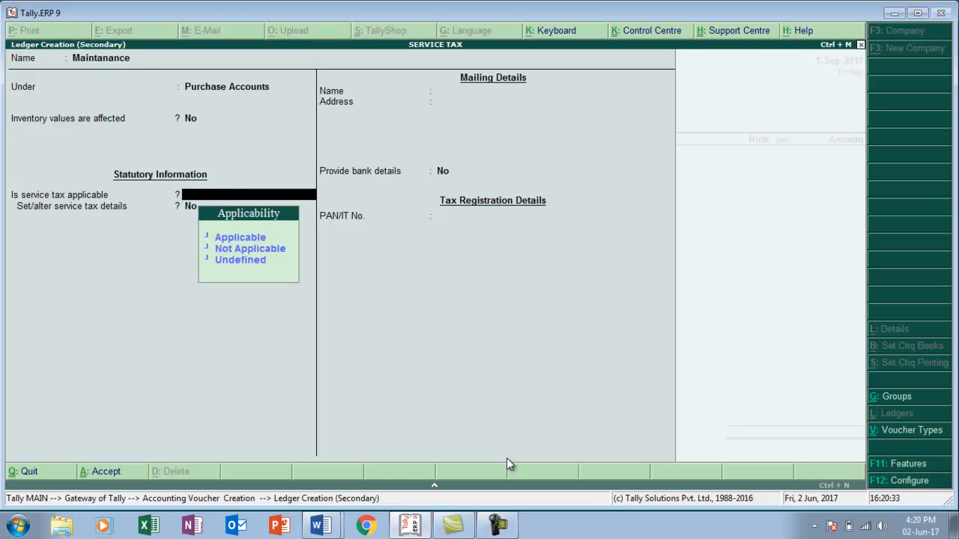
{"action": "key", "text": "Return"}
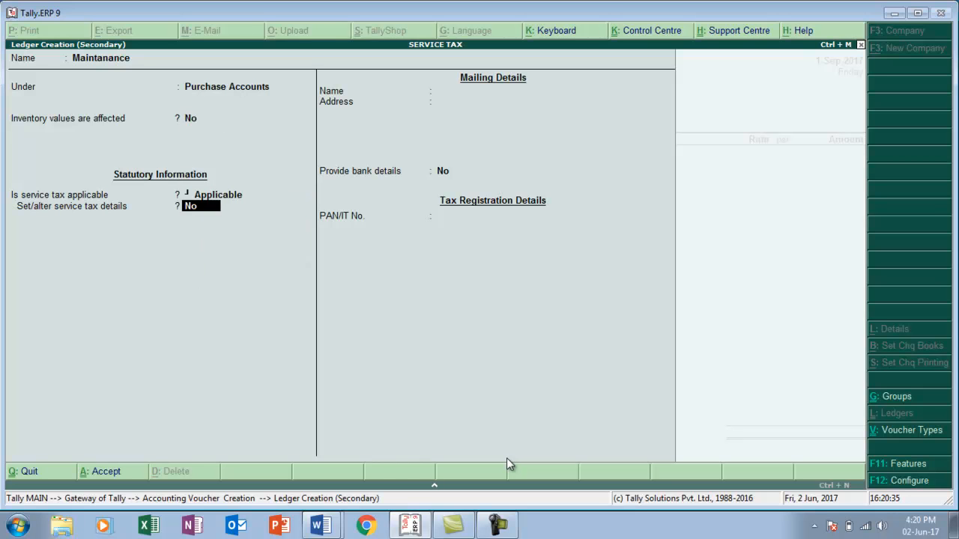
{"action": "key", "text": "y"}
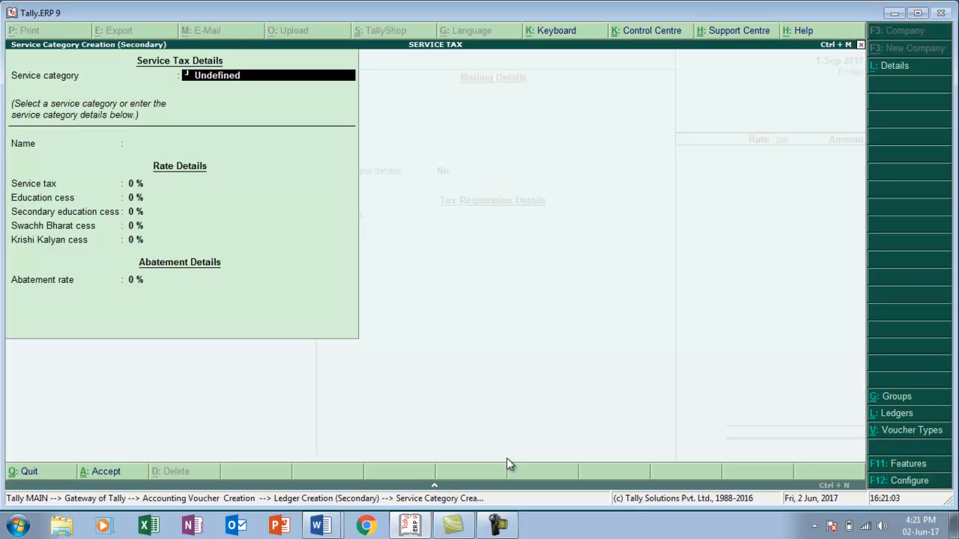
Start a service category named Mainatance with 14% service tax, 0.5% Swachh Bharat cess and 0.5% Krishi Kalyan cess
{"action": "key", "text": "Return"}
{"action": "type", "text": "Mainata"}
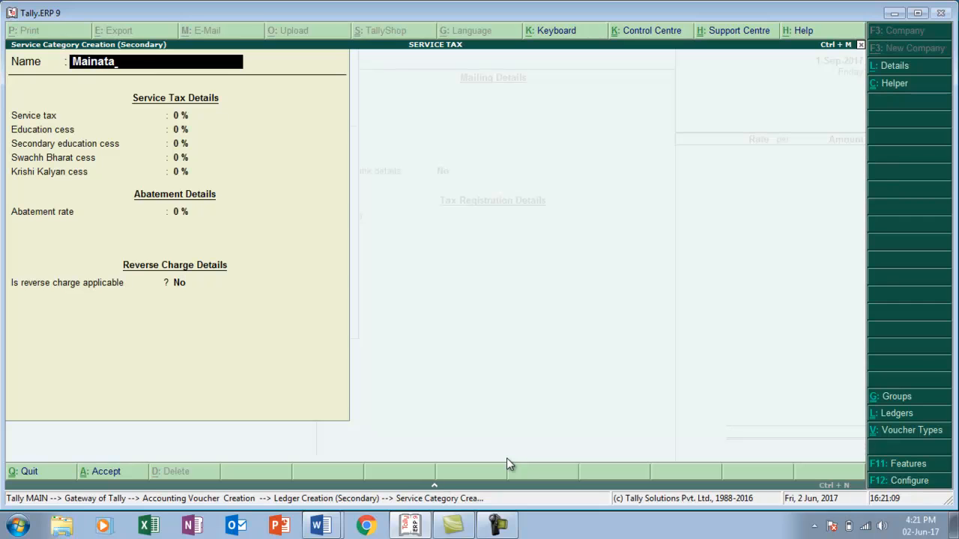
{"action": "type", "text": "nce"}
{"action": "key", "text": "Return"}
{"action": "type", "text": "14"}
{"action": "key", "text": "Return"}
{"action": "key", "text": "Return"}
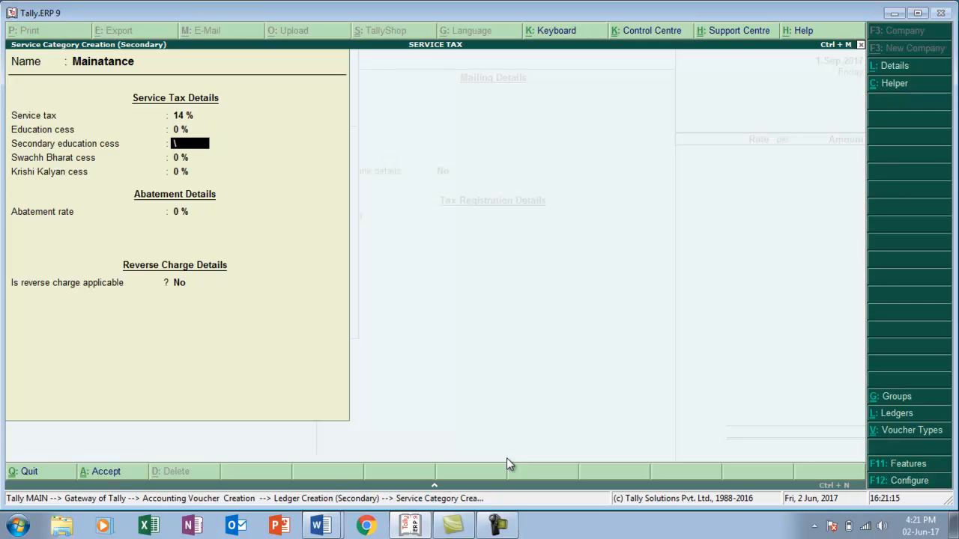
{"action": "key", "text": "Return"}
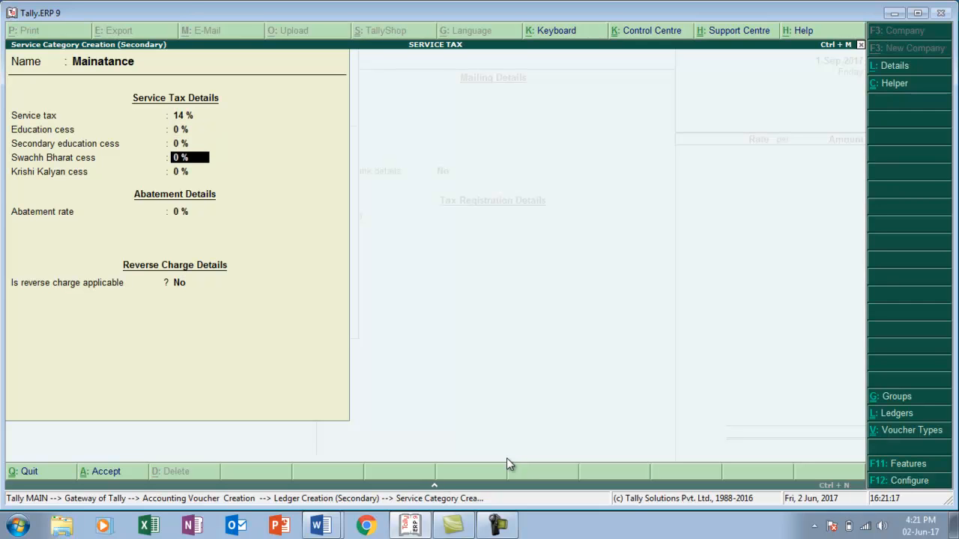
{"action": "type", "text": ".5"}
{"action": "key", "text": "Return"}
{"action": "type", "text": ".5"}
{"action": "key", "text": "Return"}
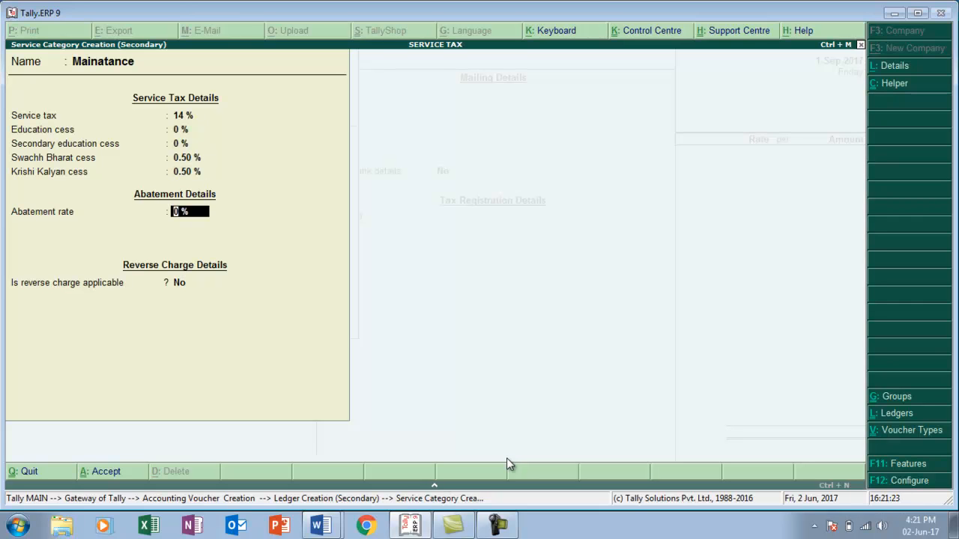
Enable reverse charge for the category with 0% provider's liability, notification number 4785 and serial number 1452, and save it
{"action": "key", "text": "Return"}
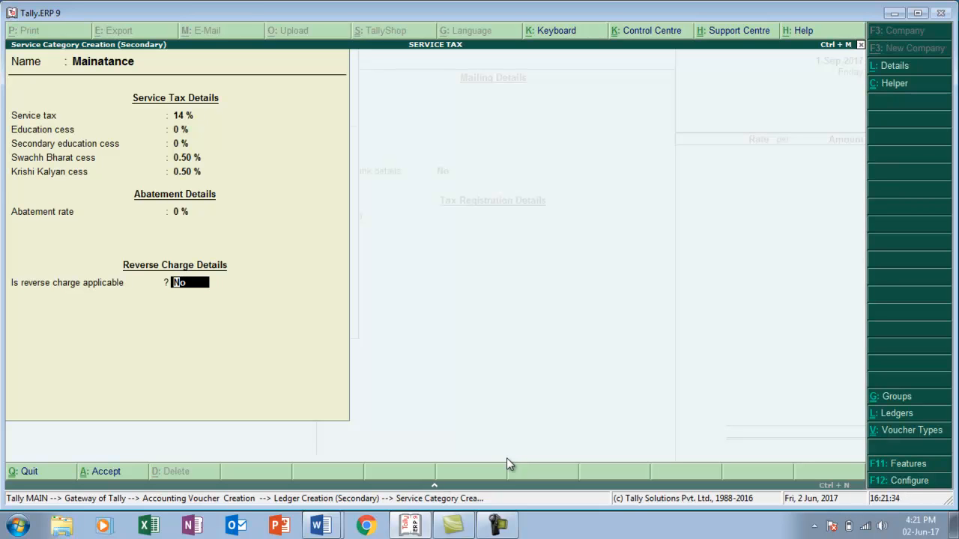
{"action": "type", "text": "y"}
{"action": "key", "text": "Return"}
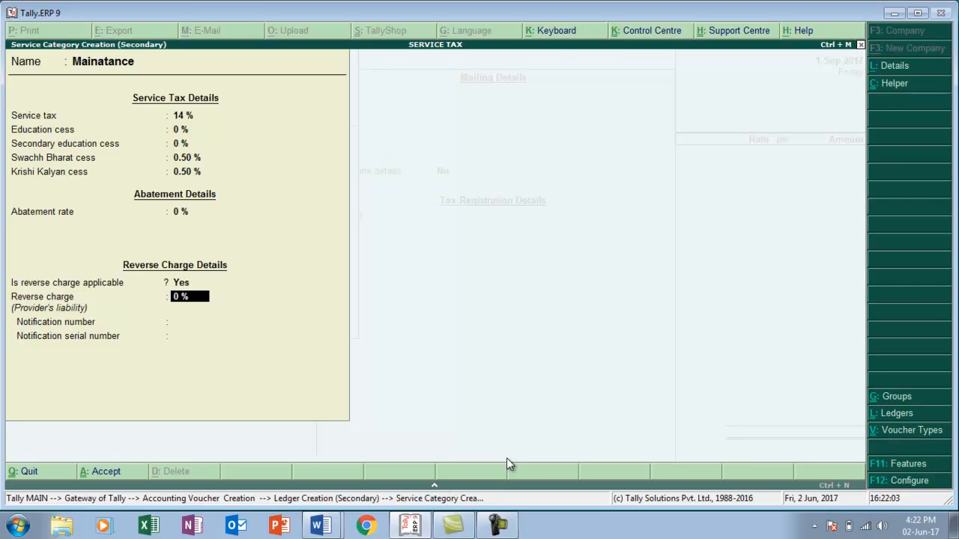
{"action": "key", "text": "Return"}
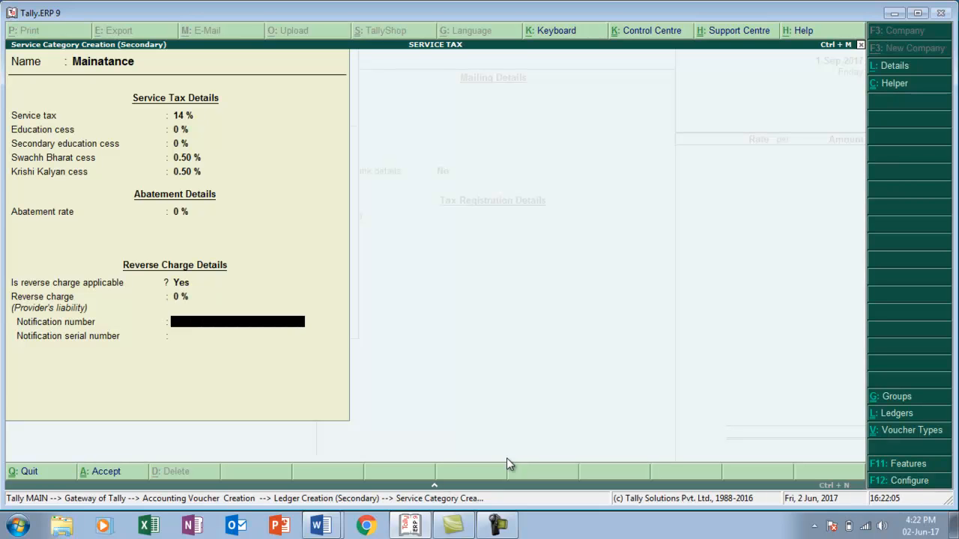
{"action": "type", "text": "4785"}
{"action": "key", "text": "Return"}
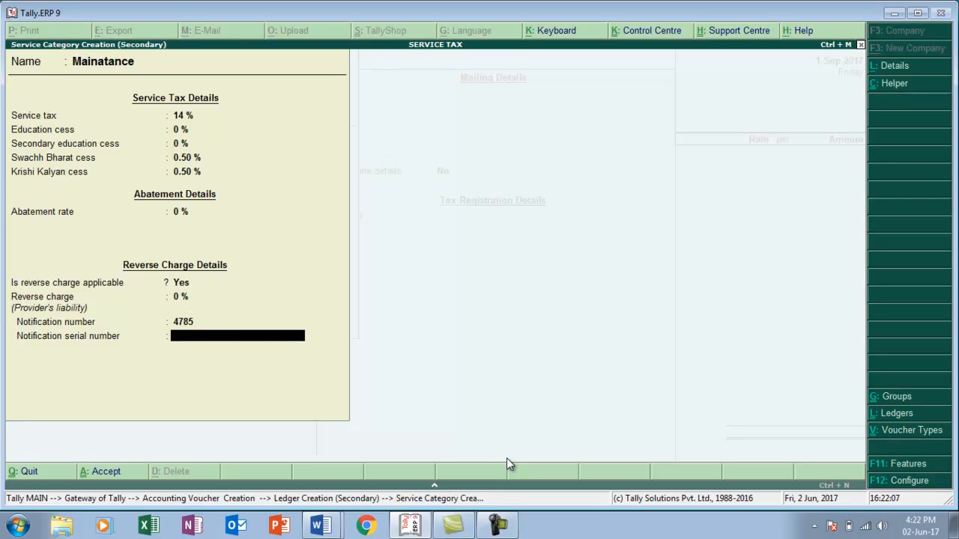
{"action": "type", "text": "1452"}
{"action": "key", "text": "Return"}
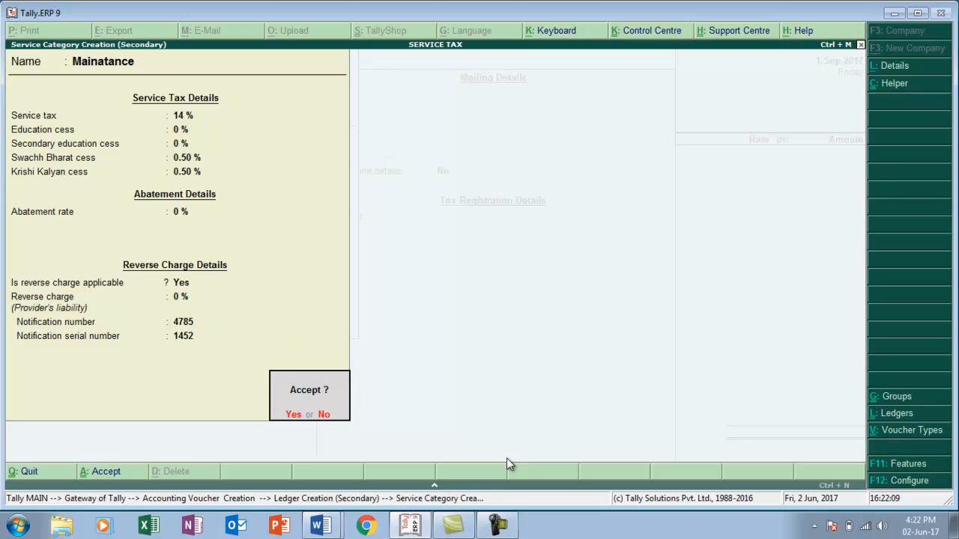
{"action": "key", "text": "Return"}
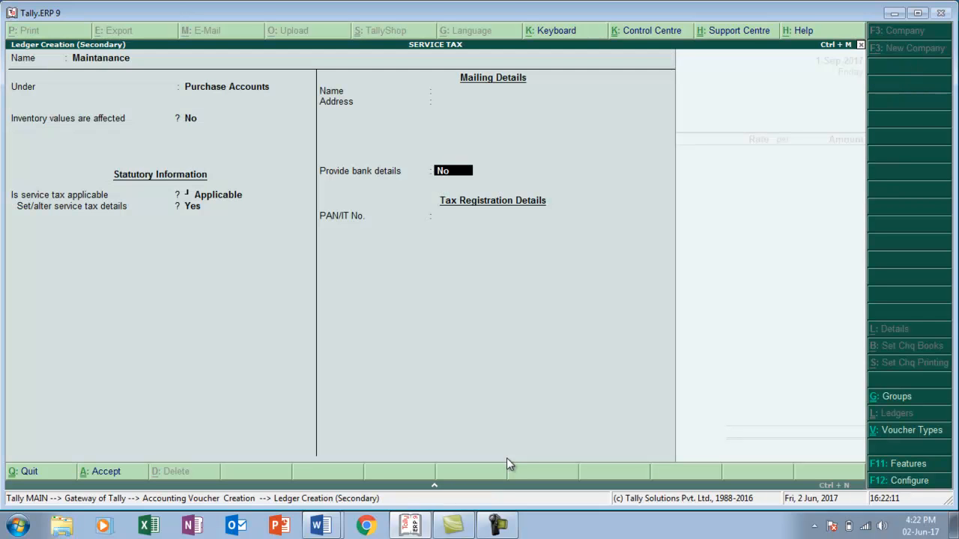
Save the Maintanance ledger and enter 35000 as its amount in the purchase voucher
{"action": "key", "text": "Return"}
{"action": "key", "text": "Return"}
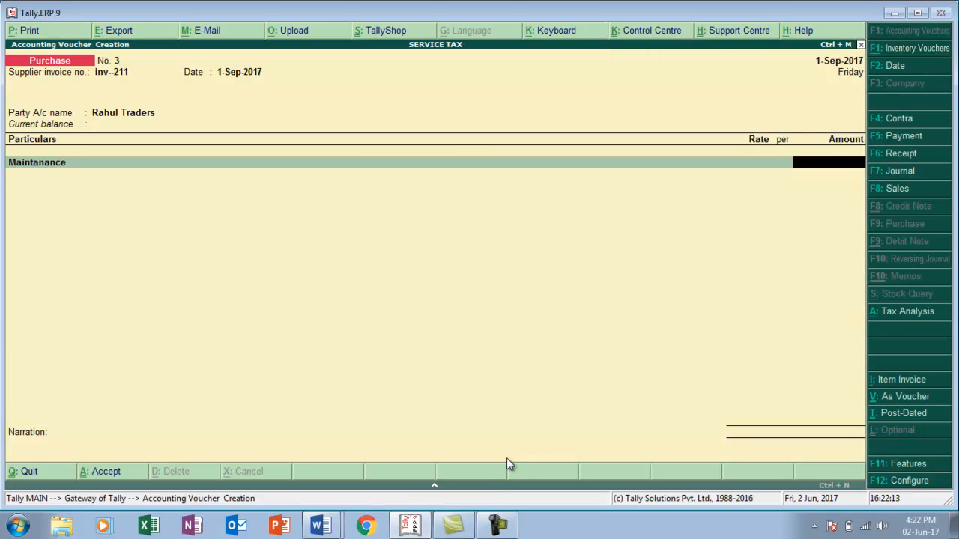
{"action": "type", "text": "35000"}
{"action": "key", "text": "Return"}
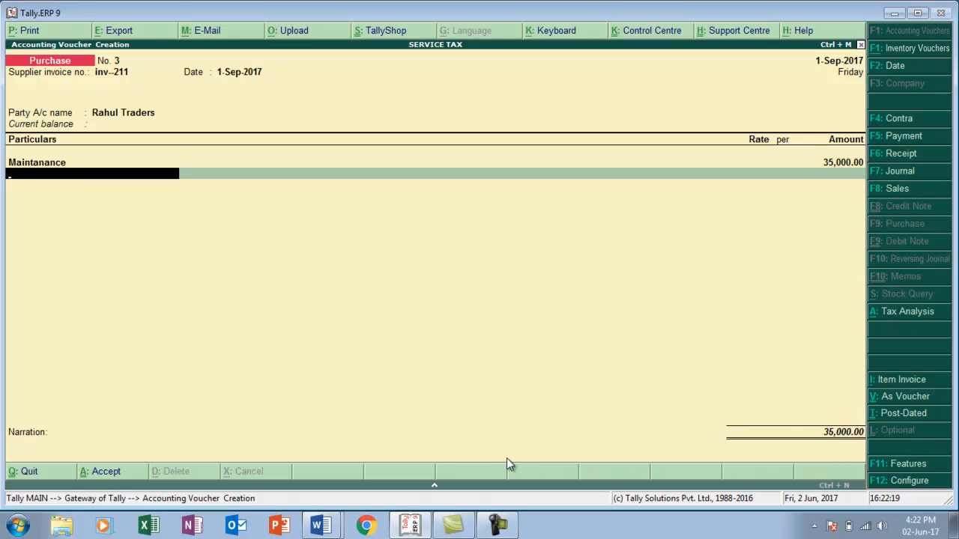
{"action": "type", "text": "S"}
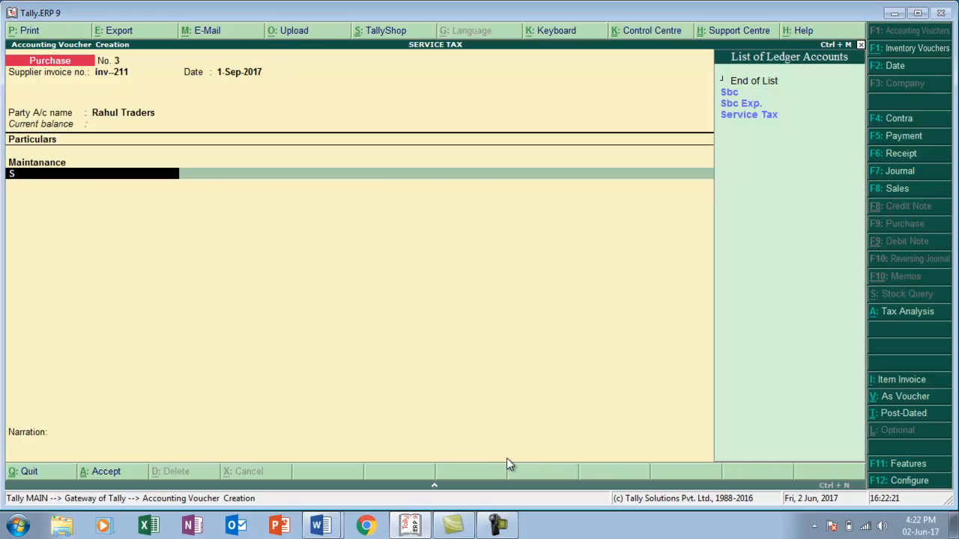
{"action": "key", "text": "Down"}
{"action": "key", "text": "Down"}
{"action": "key", "text": "Return"}
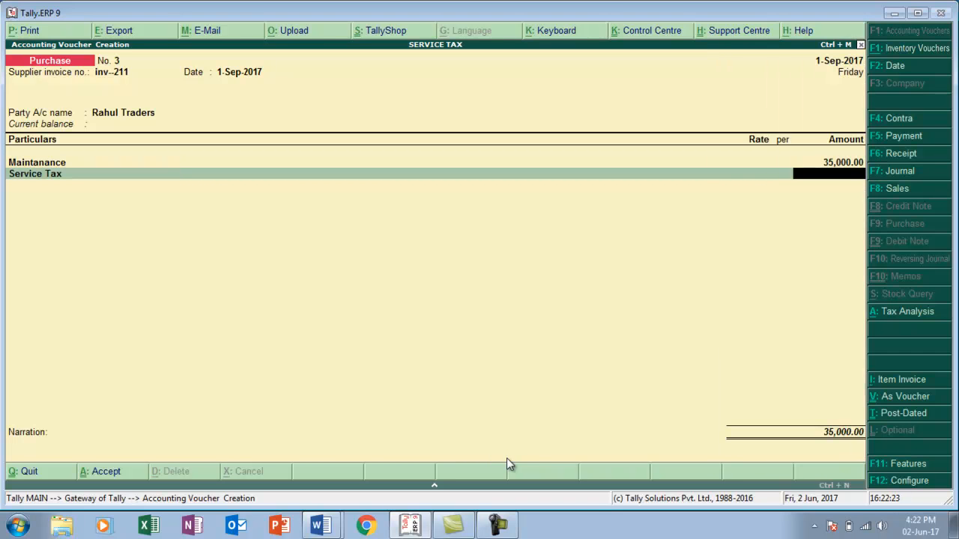
{"action": "key", "text": "BackSpace"}
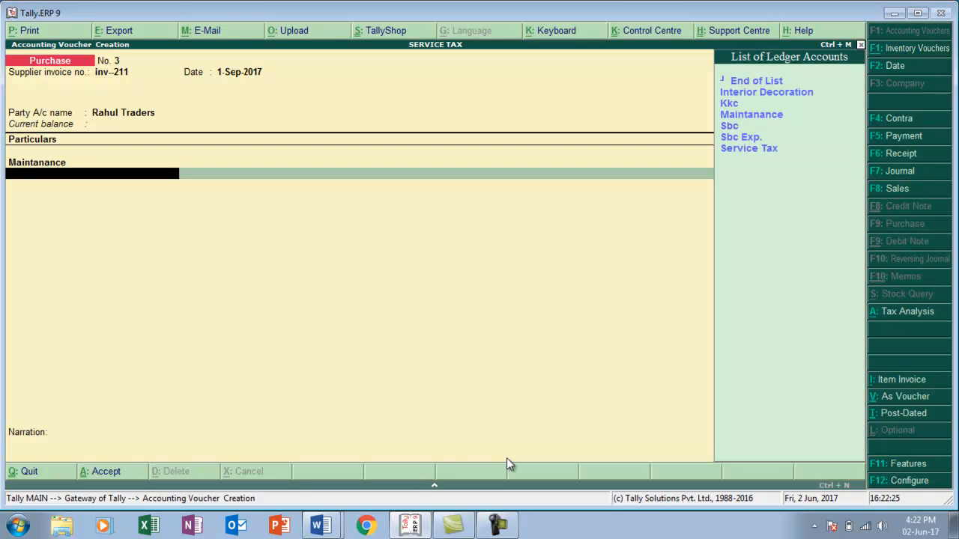
End the particulars list, accept the default New Ref bill allocation for Rahul Traders, and save the purchase voucher
{"action": "key", "text": "Return"}
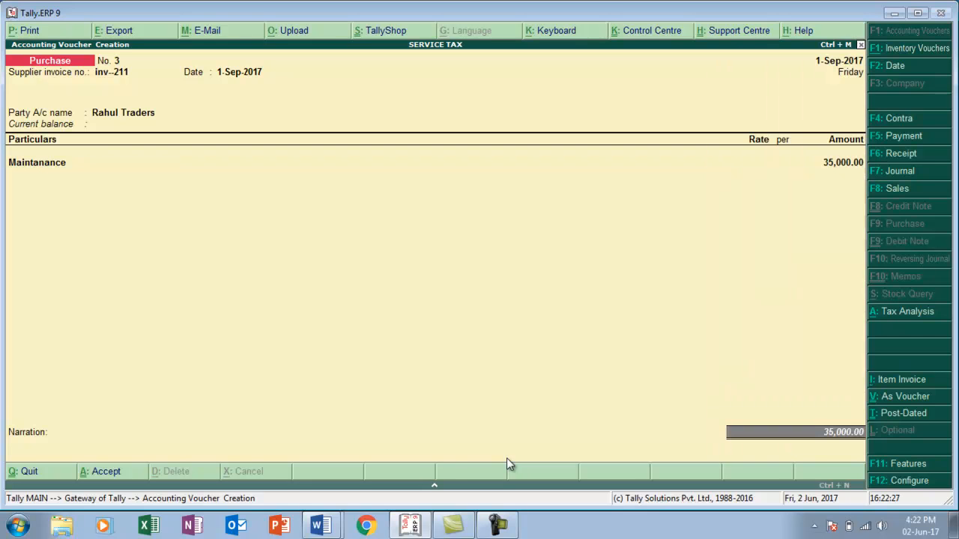
{"action": "key", "text": "Return"}
{"action": "key", "text": "Return"}
{"action": "key", "text": "Return"}
{"action": "key", "text": "Return"}
{"action": "key", "text": "Return"}
{"action": "key", "text": "Return"}
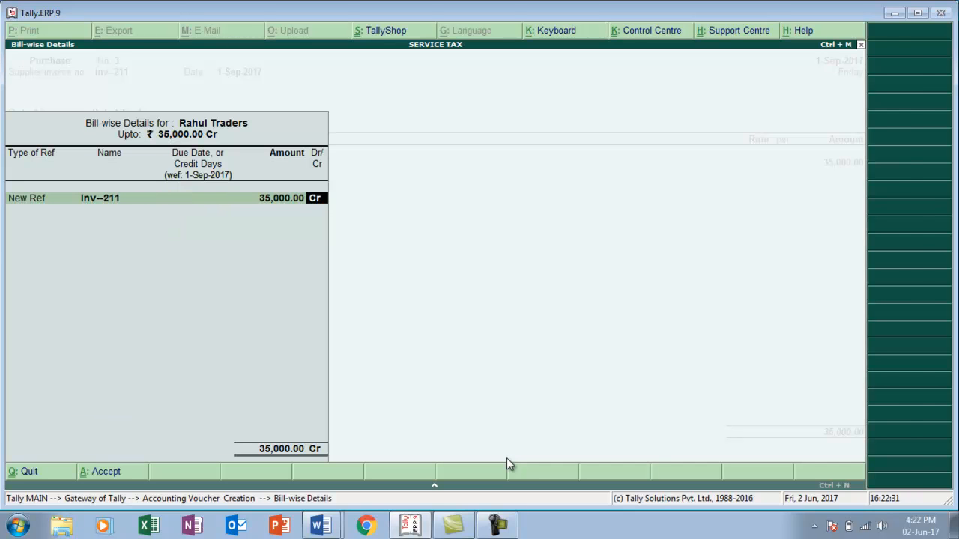
{"action": "key", "text": "Return"}
{"action": "key", "text": "Return"}
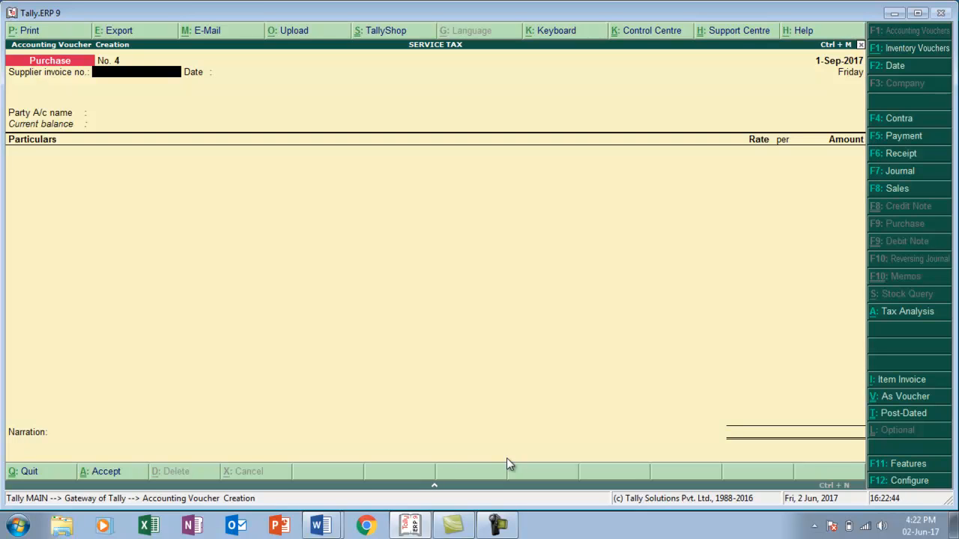
Start a Payment voucher from the Cash account and select Rahul Traders as the party to pay
{"action": "key", "text": "F5"}
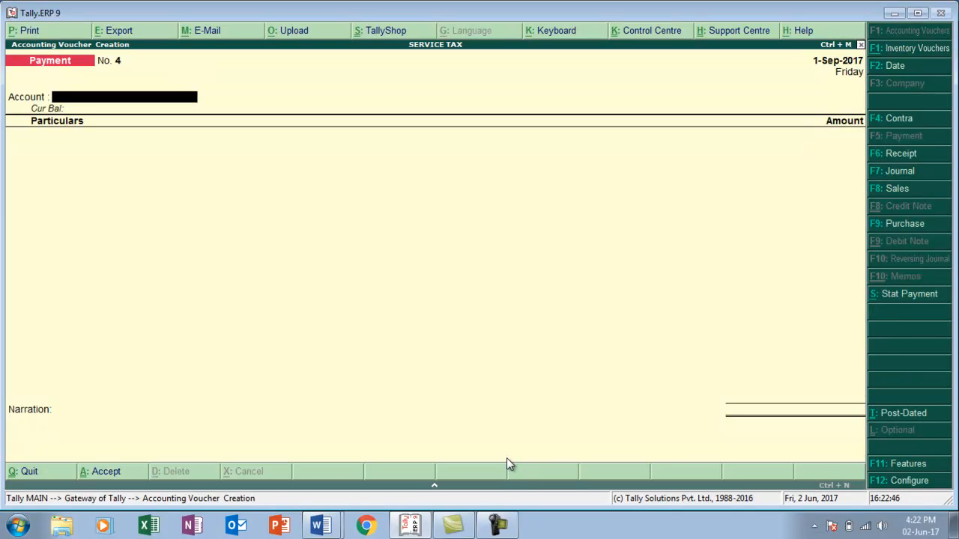
{"action": "key", "text": "Return"}
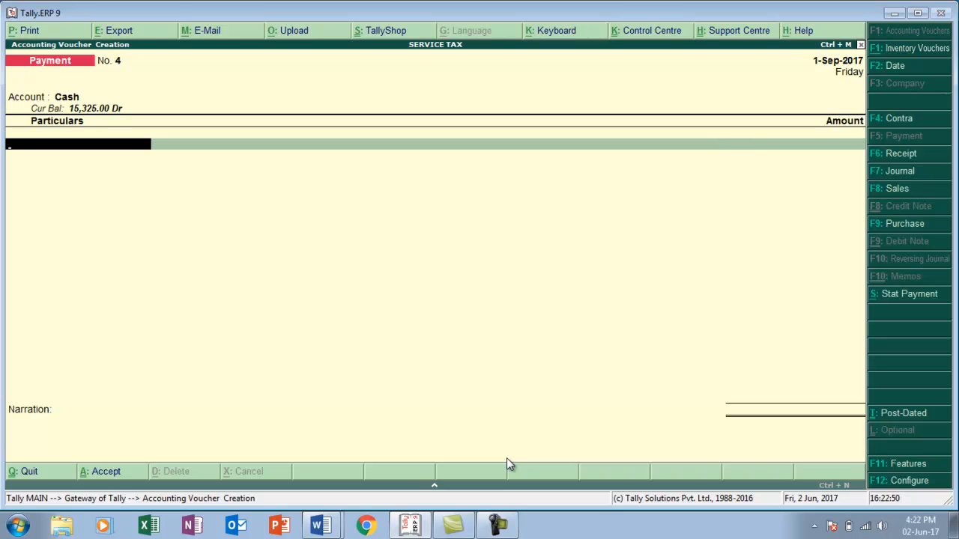
{"action": "type", "text": "R"}
{"action": "key", "text": "Down"}
{"action": "key", "text": "Up"}
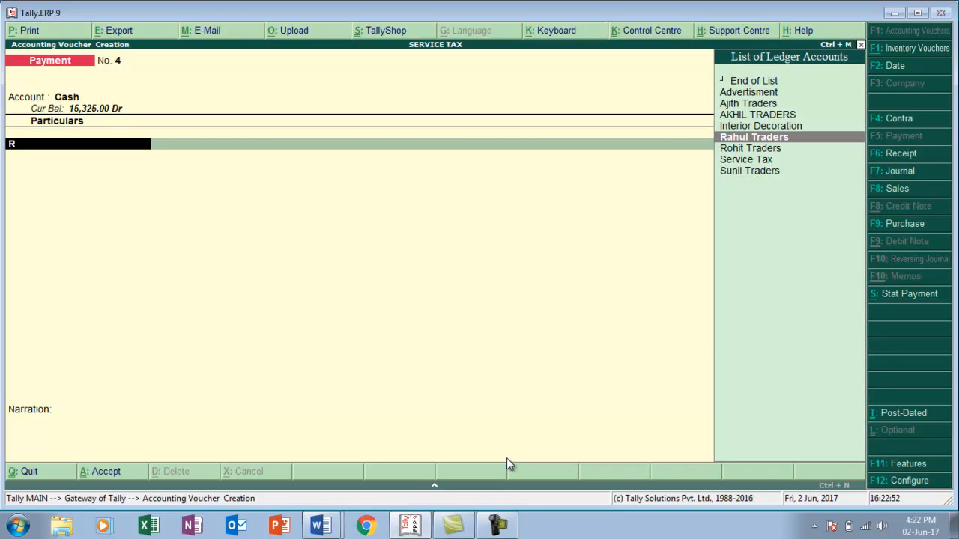
{"action": "key", "text": "Return"}
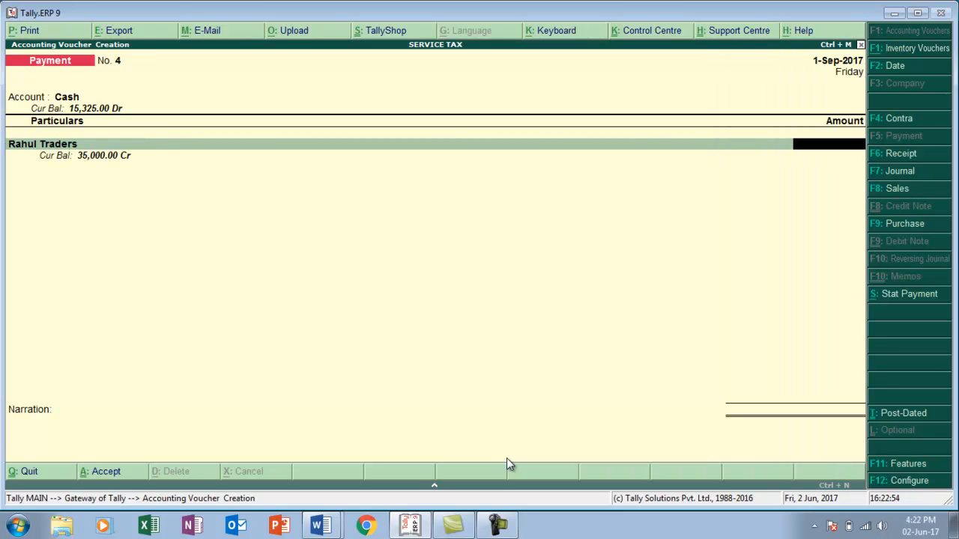
Enter 35000 as the amount for Rahul Traders and set the payment voucher date to 2-Sep-2017
{"action": "type", "text": "35000"}
{"action": "key", "text": "F2"}
{"action": "key", "text": "Return"}
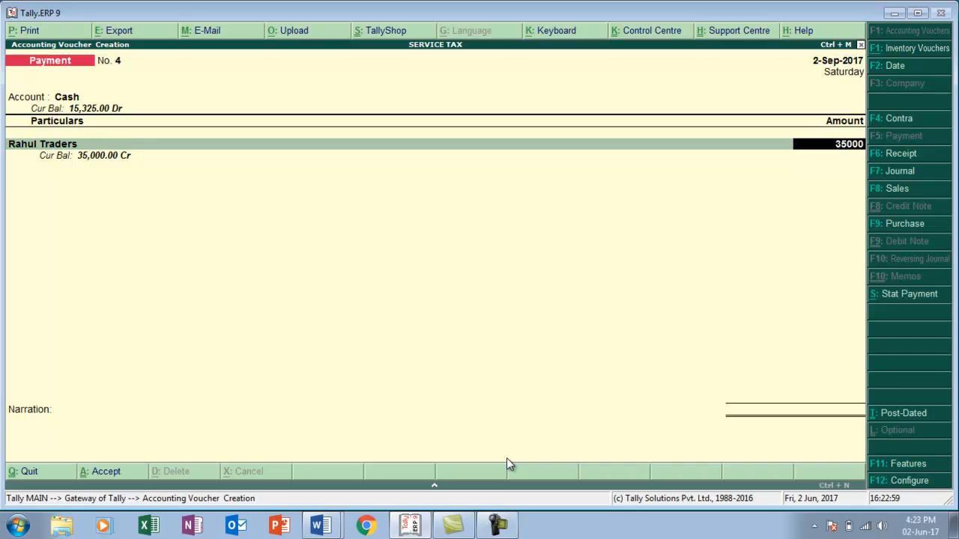
Allocate the 35,000 payment as Agst Ref to bill Inv--211, save the payment voucher and return to the Gateway of Tally
{"action": "key", "text": "Return"}
{"action": "key", "text": "Return"}
{"action": "key", "text": "Return"}
{"action": "key", "text": "Return"}
{"action": "key", "text": "Return"}
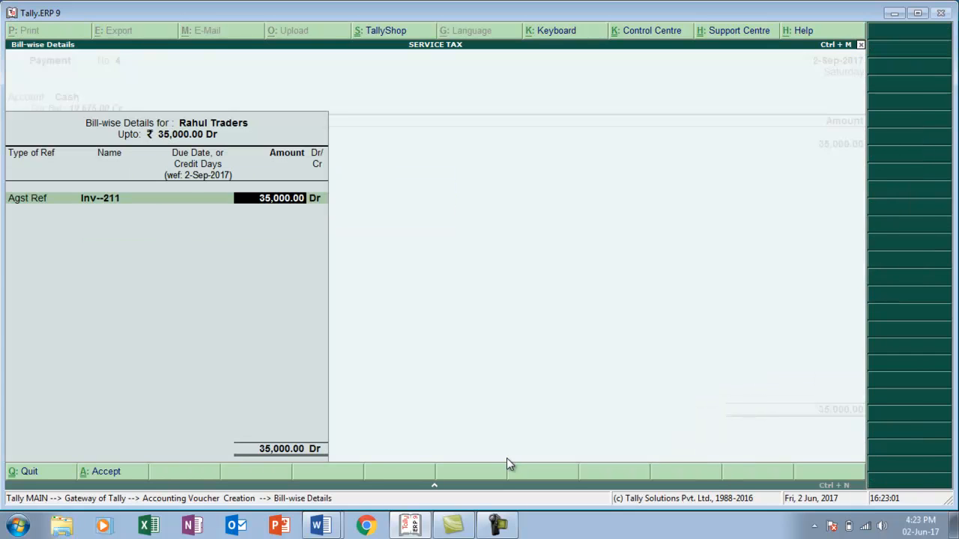
{"action": "key", "text": "Return"}
{"action": "key", "text": "Return"}
{"action": "key", "text": "Return"}
{"action": "key", "text": "Escape"}
{"action": "key", "text": "Return"}
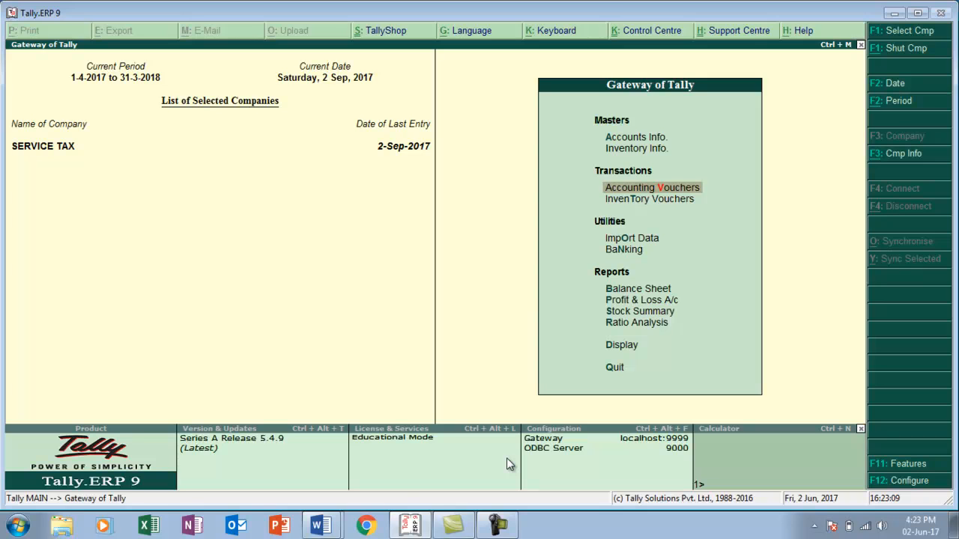
Display the Form ST3 service tax report in detailed view to examine the provider's and receiver's liability
{"action": "key", "text": "d"}
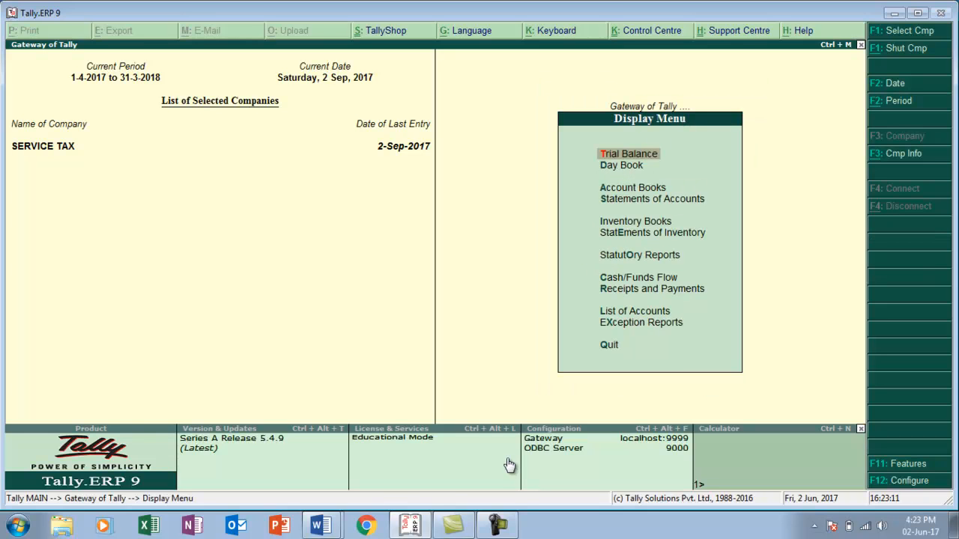
{"action": "key", "text": "Down"}
{"action": "key", "text": "Down"}
{"action": "key", "text": "Down"}
{"action": "key", "text": "Down"}
{"action": "key", "text": "Down"}
{"action": "key", "text": "Down"}
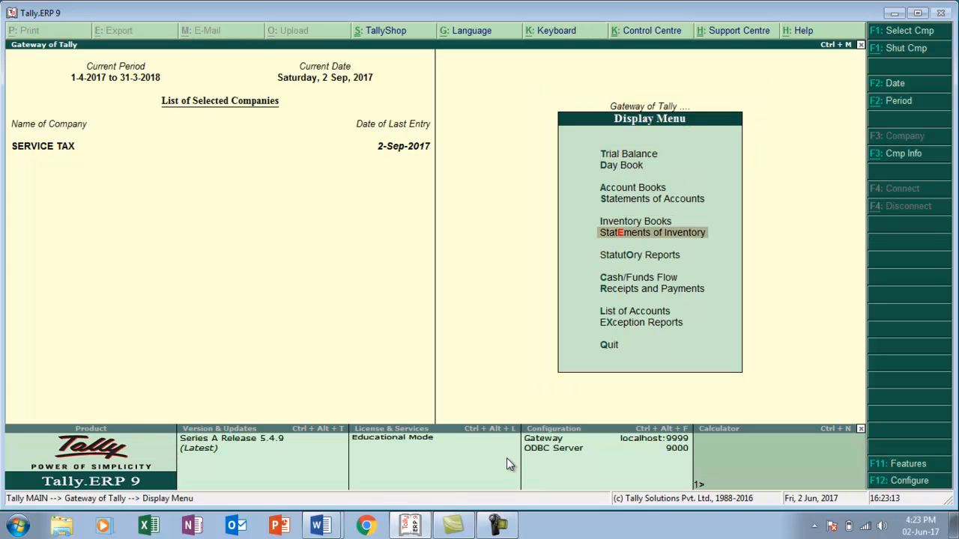
{"action": "key", "text": "Return"}
{"action": "key", "text": "Return"}
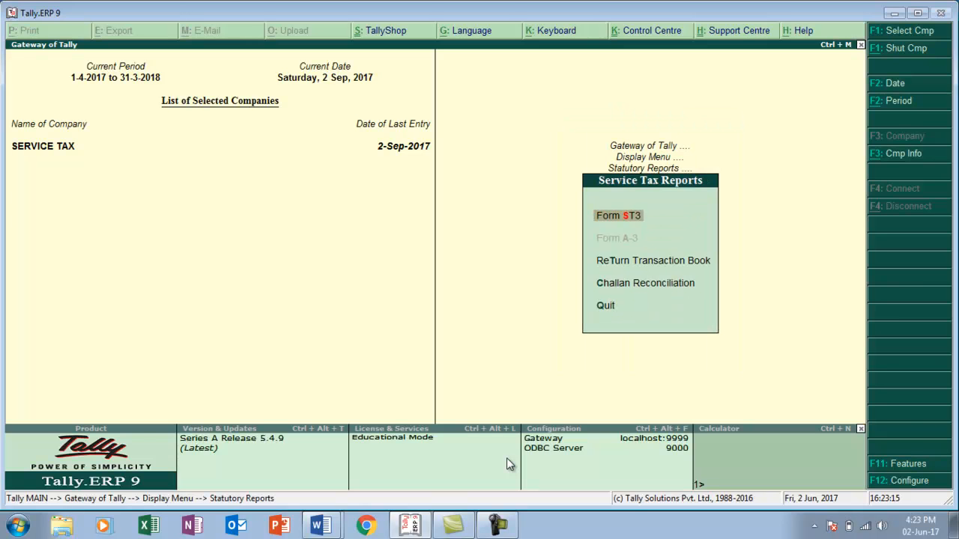
{"action": "key", "text": "Return"}
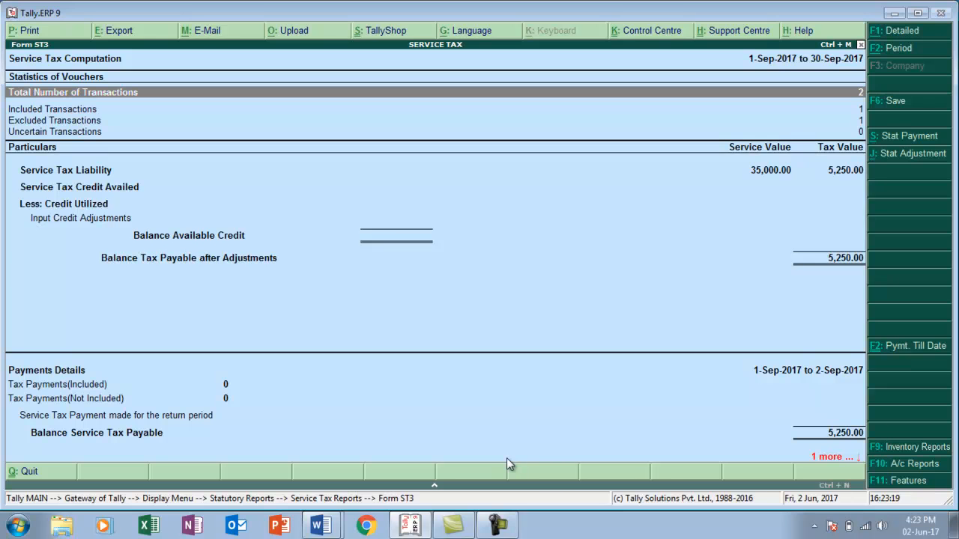
{"action": "key", "text": "alt+F1"}
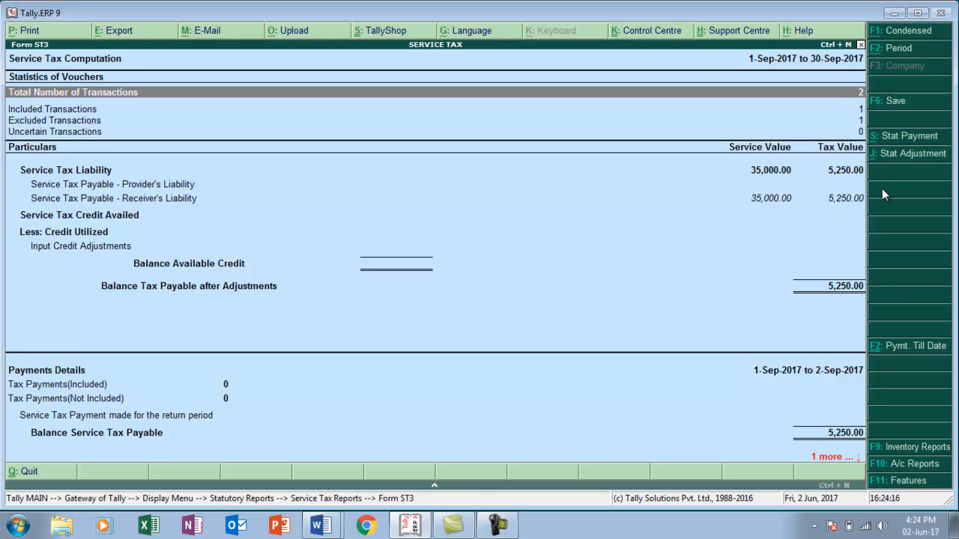
Start a statutory payment for service tax from 1-Sep-2017 to 1-Oct-2017 with payment type Recipient Liability
{"action": "key", "text": "alt+s"}
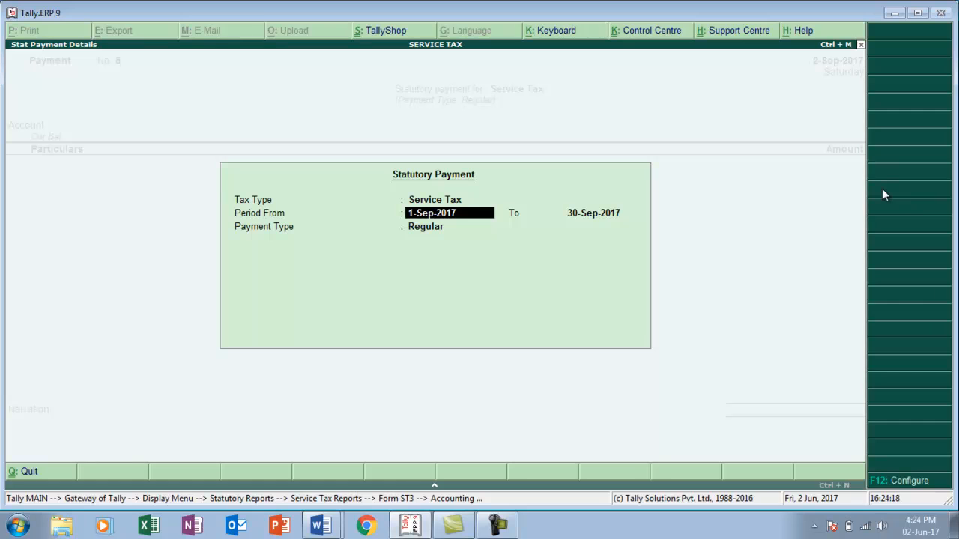
{"action": "key", "text": "Return"}
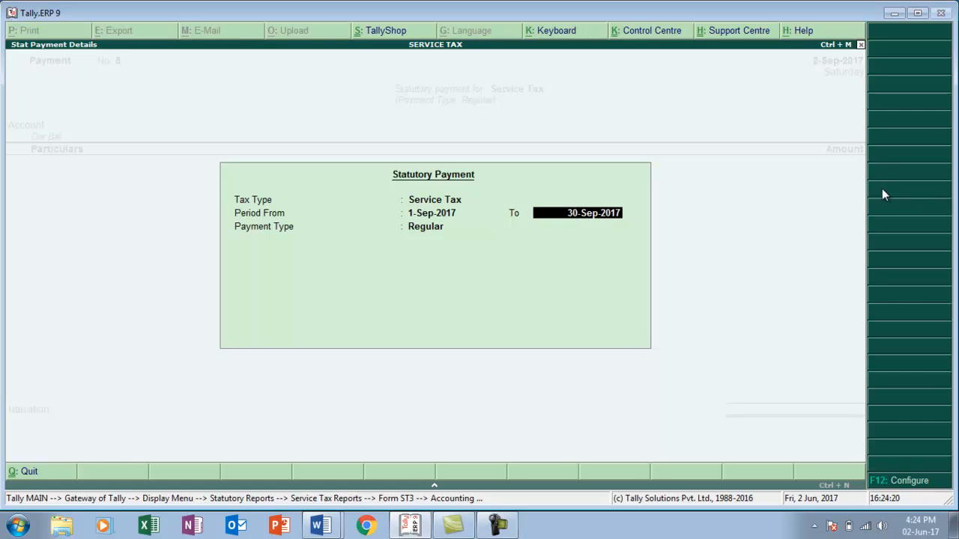
{"action": "type", "text": "1-10"}
{"action": "key", "text": "Return"}
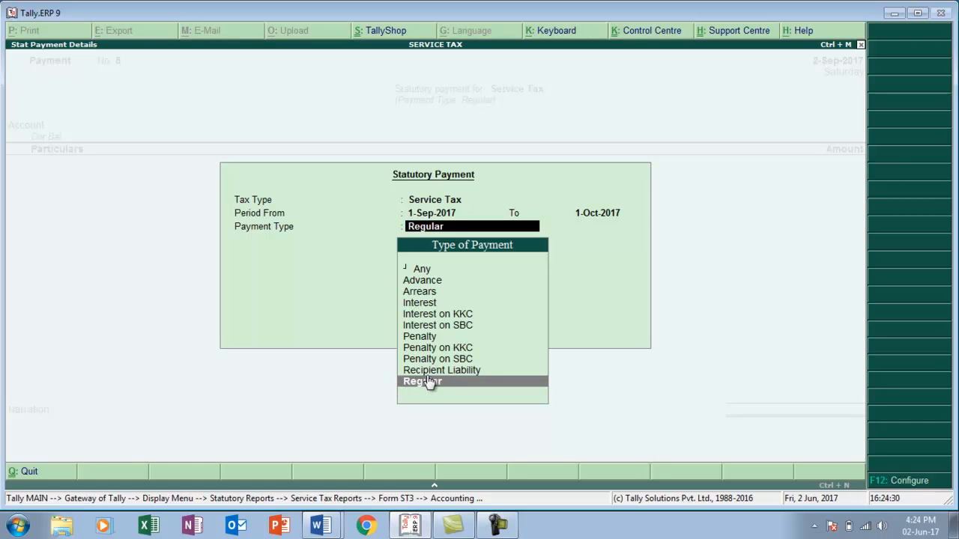
{"action": "key", "text": "Up"}
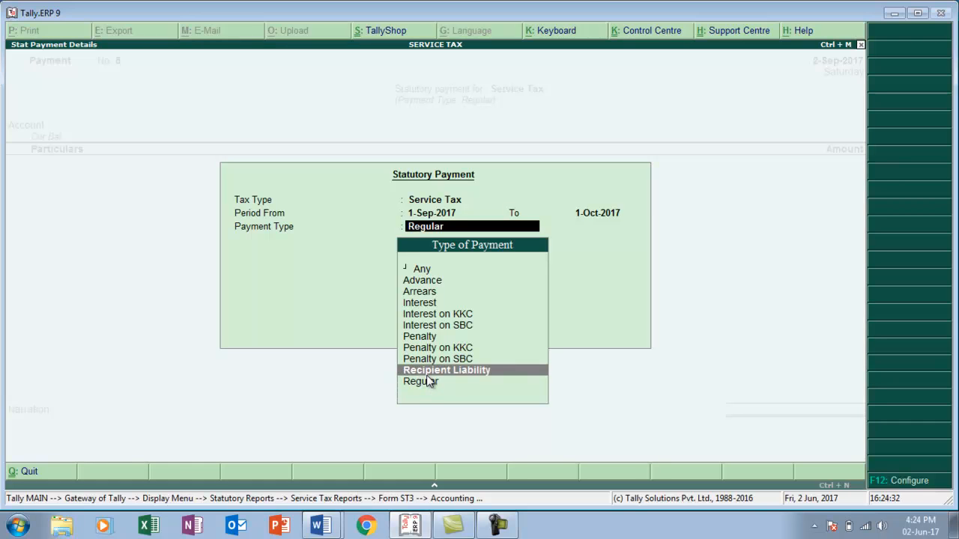
{"action": "key", "text": "Return"}
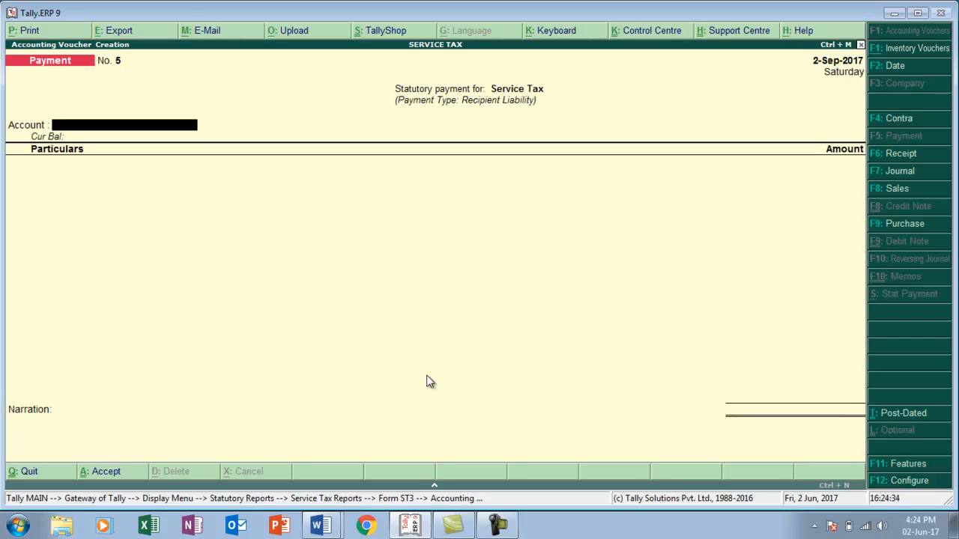
Date the statutory payment voucher 1-Oct-2017 and choose Cash as its account
{"action": "key", "text": "F2"}
{"action": "type", "text": "1-10"}
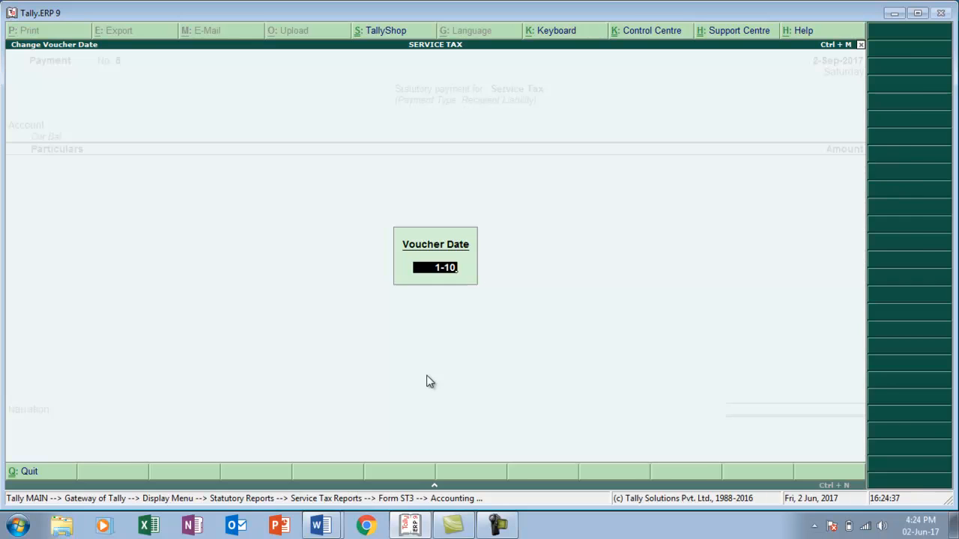
{"action": "key", "text": "Return"}
{"action": "key", "text": "Return"}
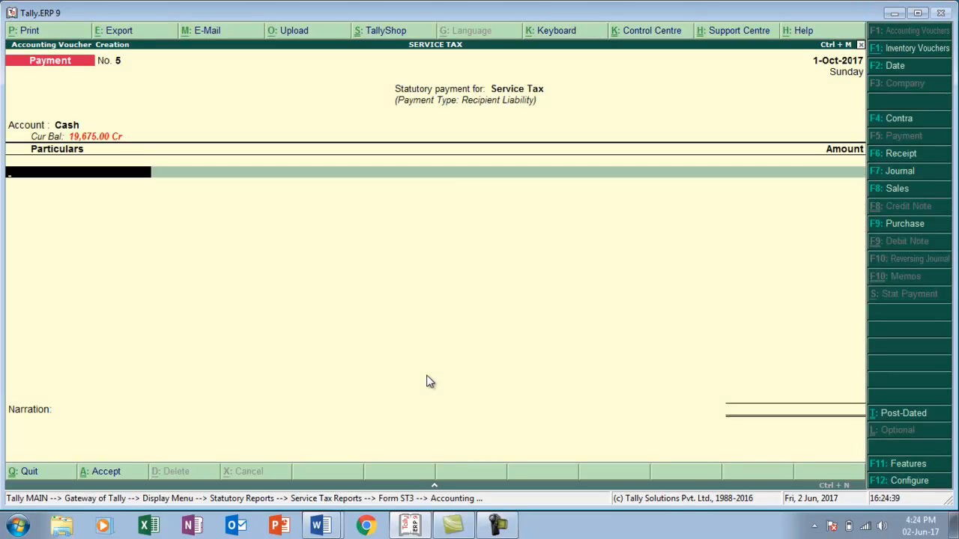
Add the Service Tax ledger to the statutory payment with an amount of 4900
{"action": "type", "text": "S"}
{"action": "key", "text": "Down"}
{"action": "key", "text": "Down"}
{"action": "key", "text": "Down"}
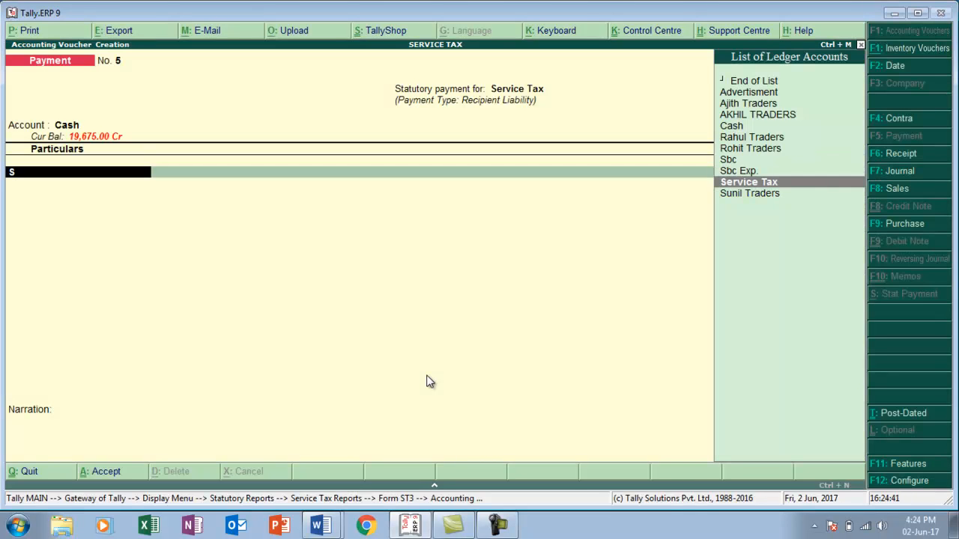
{"action": "key", "text": "Return"}
{"action": "type", "text": "4900"}
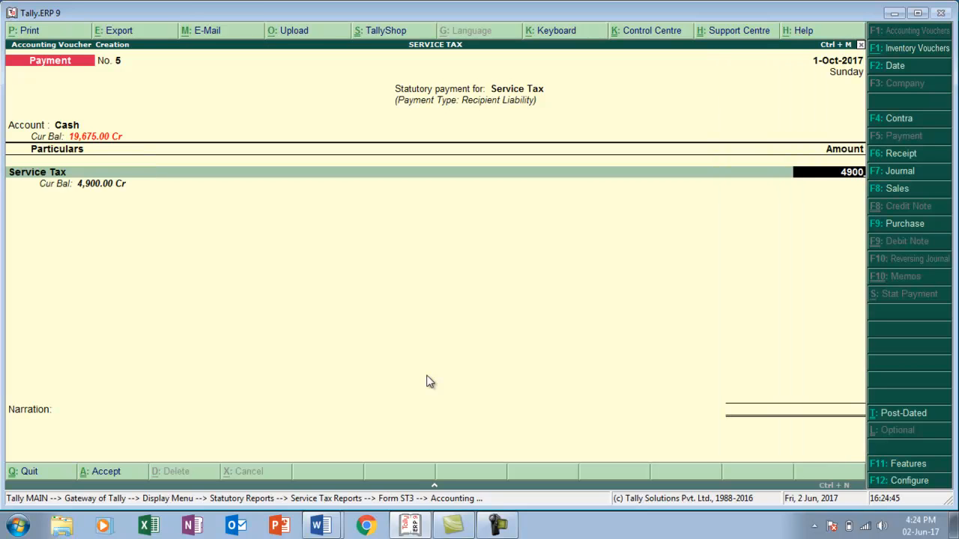
{"action": "key", "text": "Return"}
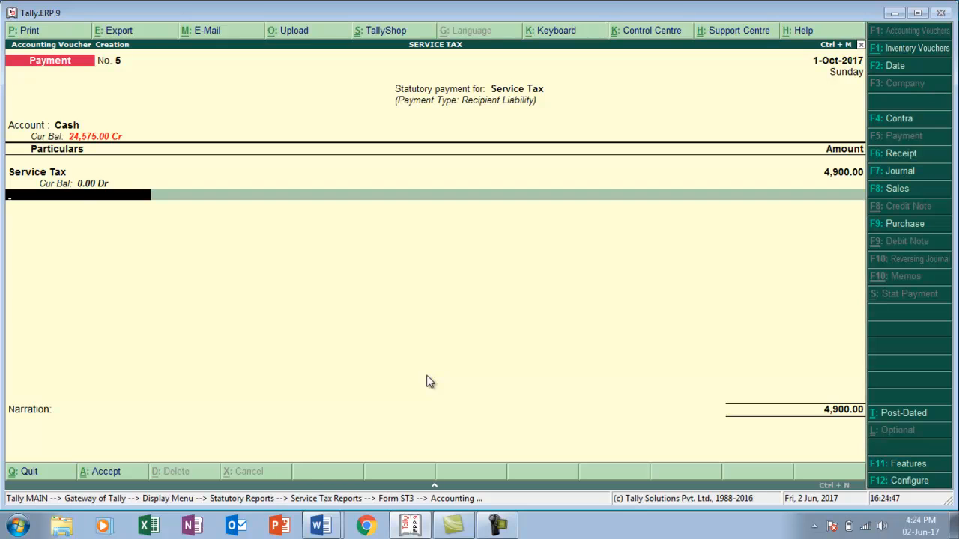
Add the Kkc and Sbc ledgers to the statutory payment with 175 each
{"action": "type", "text": "k"}
{"action": "key", "text": "Return"}
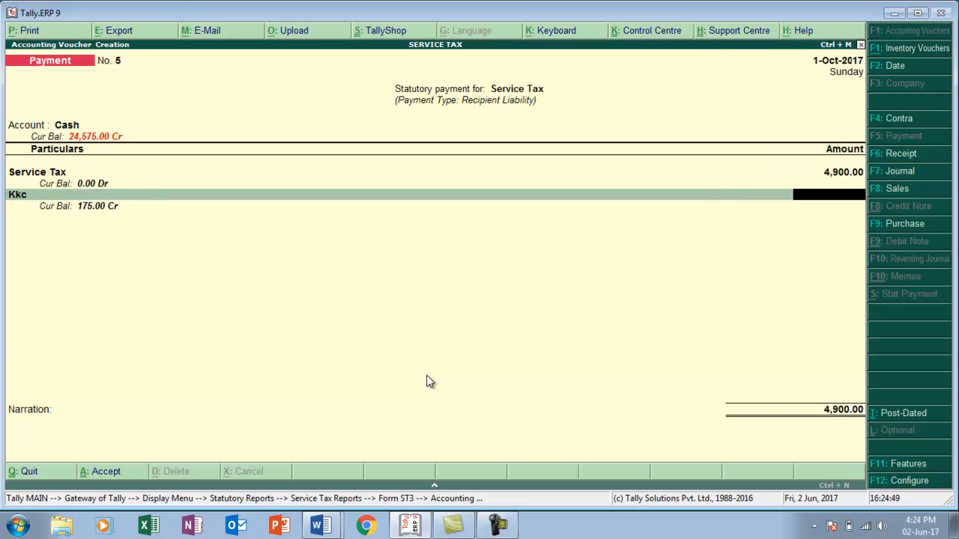
{"action": "type", "text": "175"}
{"action": "key", "text": "Return"}
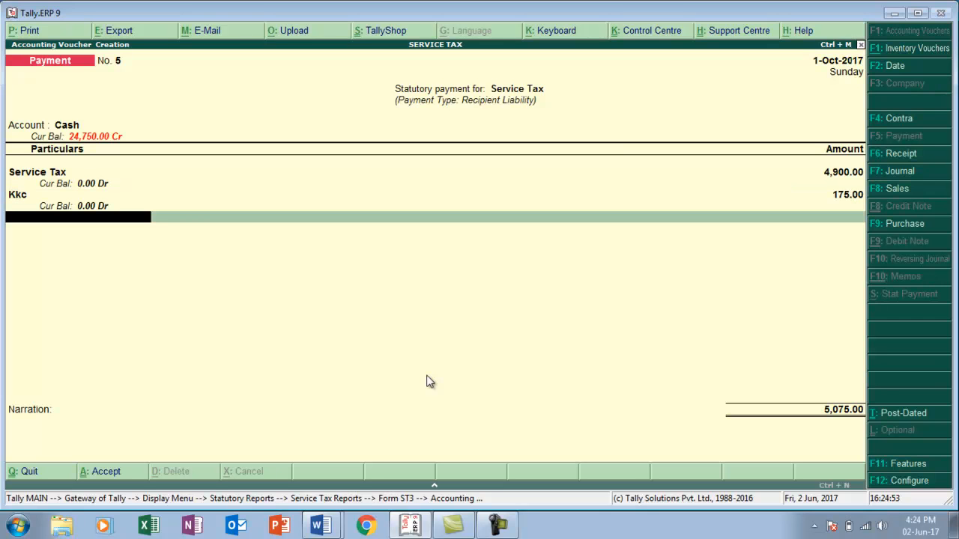
{"action": "type", "text": "s"}
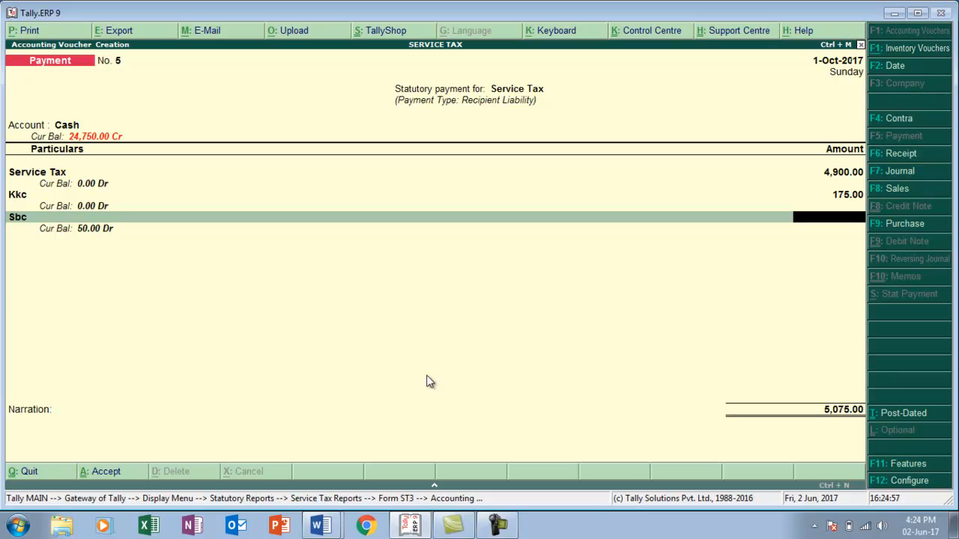
{"action": "type", "text": "175"}
{"action": "key", "text": "Return"}
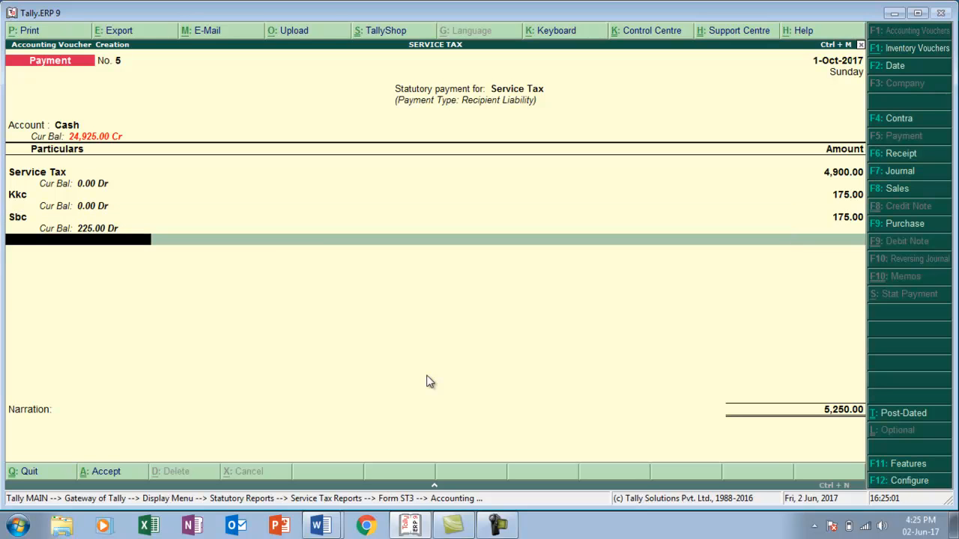
End the particulars, leave the narration empty, save the statutory payment and exit the service tax reports
{"action": "key", "text": "Return"}
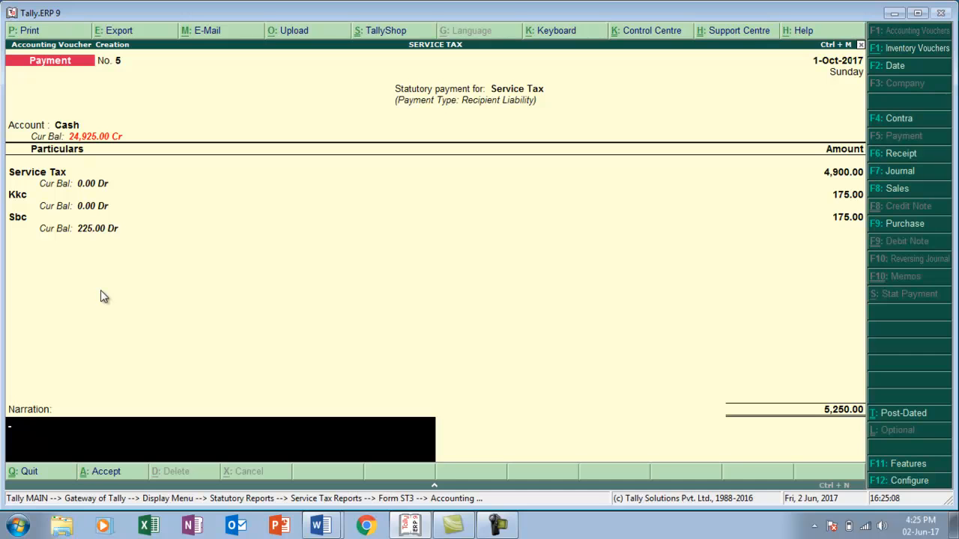
{"action": "key", "text": "Return"}
{"action": "key", "text": "Return"}
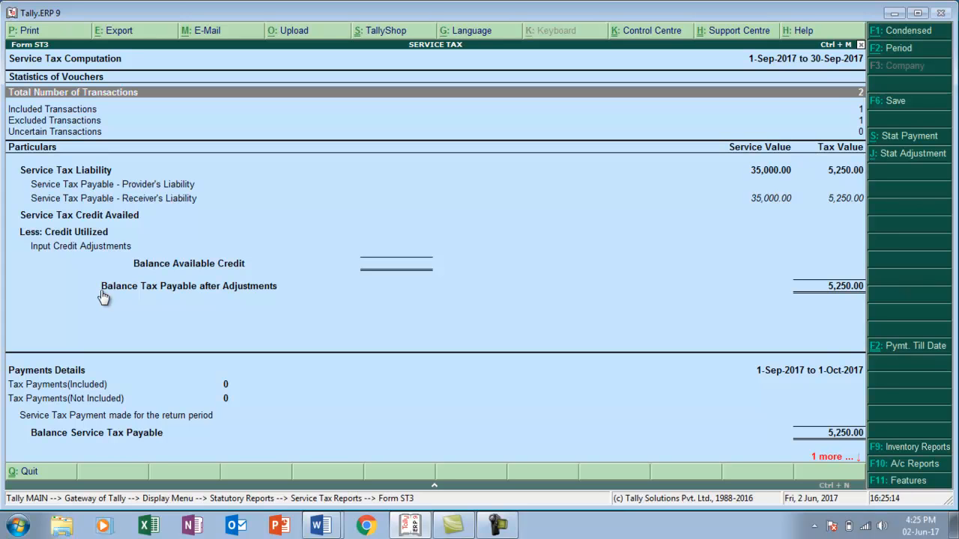
{"action": "key", "text": "Escape"}
{"action": "key", "text": "Escape"}
{"action": "key", "text": "Escape"}
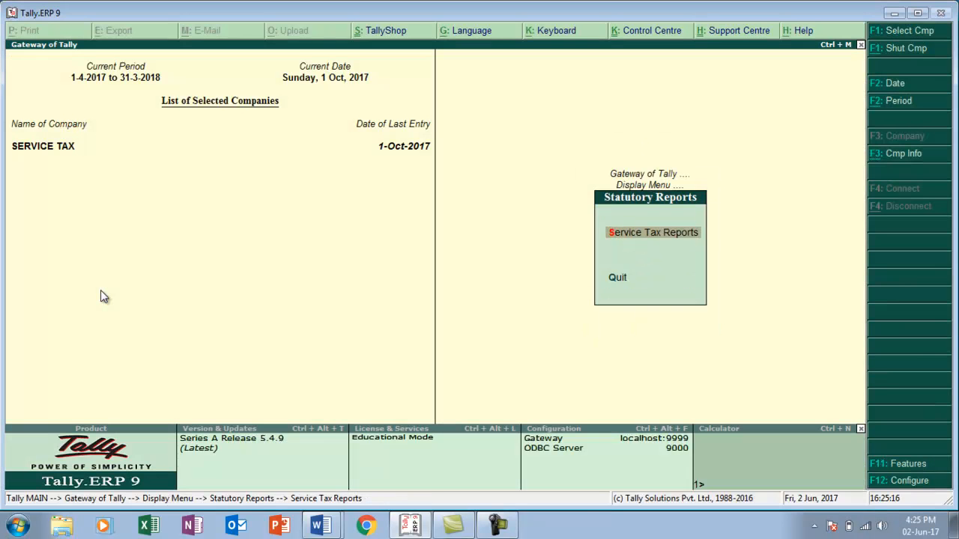
Switch to the Word transaction list, read the Vinay traders audit service entry, and return to Tally
{"action": "key", "text": "alt+Tab"}
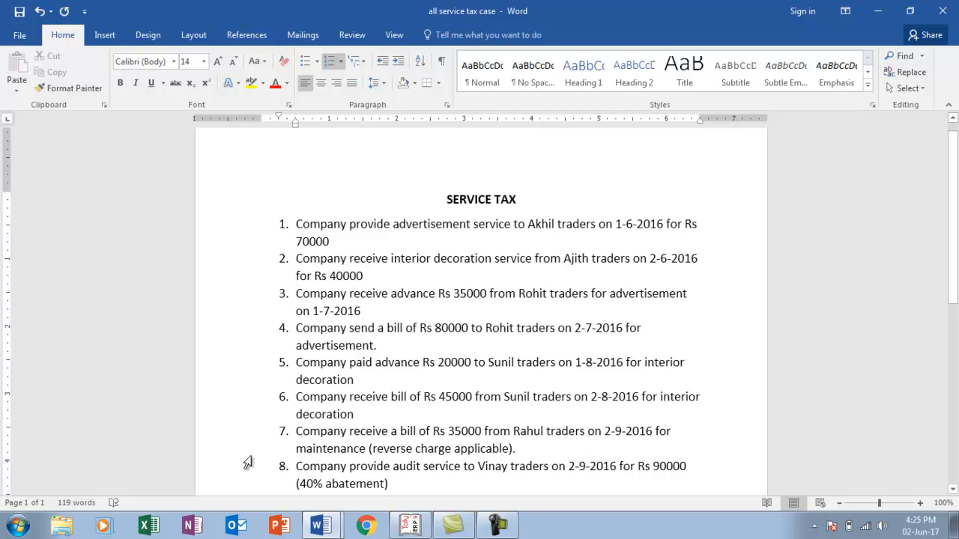
{"action": "key", "text": "alt+Tab"}
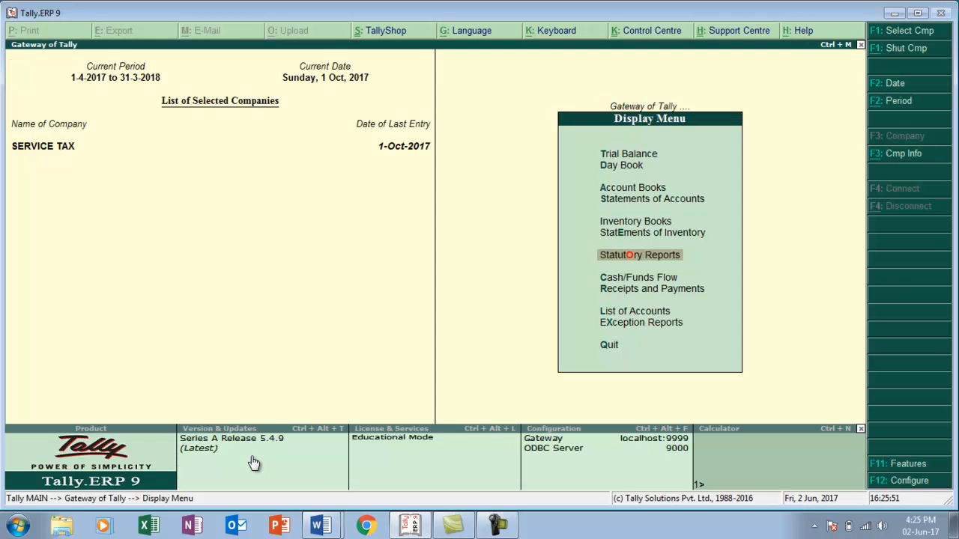
{"action": "key", "text": "alt+Tab"}
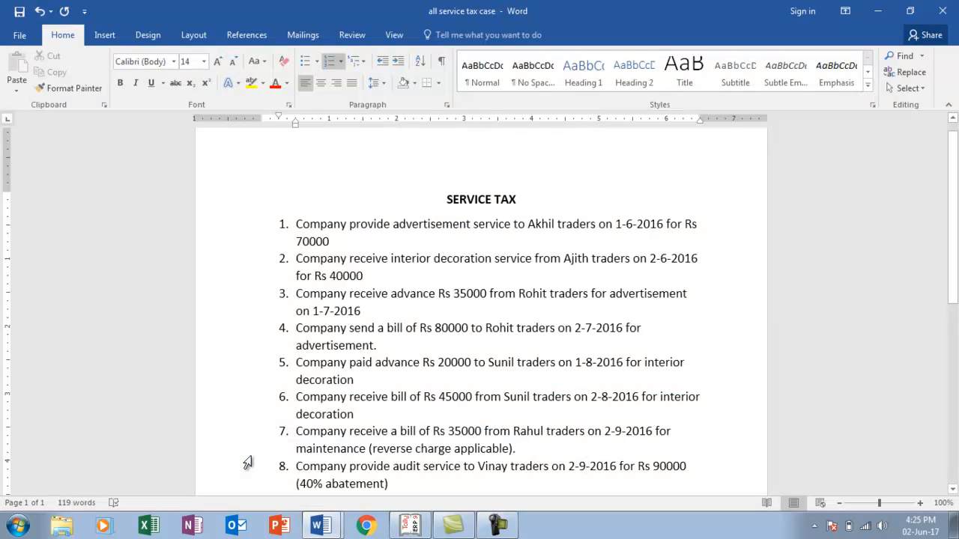
{"action": "key", "text": "alt+Tab"}
Return to the Gateway of Tally and start a new Sales voucher under Accounting Vouchers
{"action": "key", "text": "Escape"}
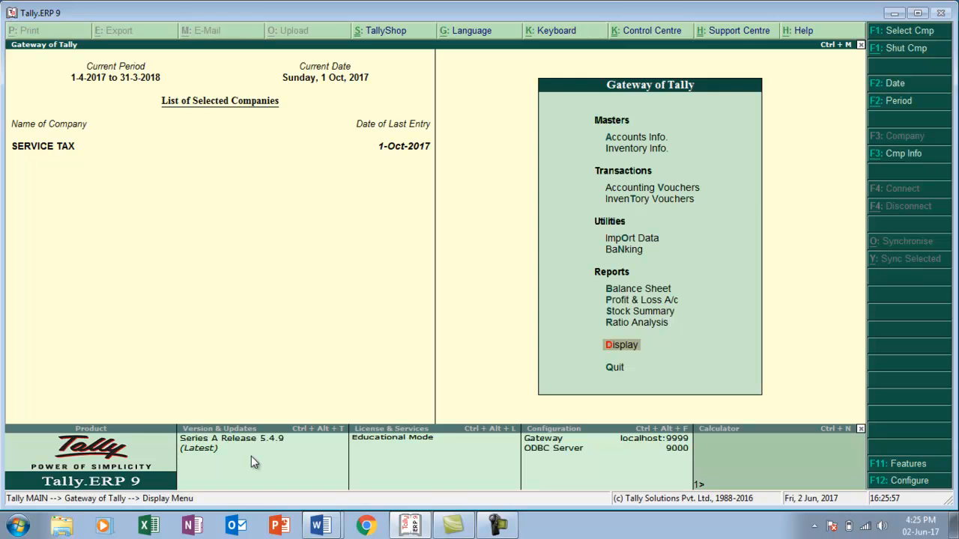
{"action": "key", "text": "Up"}
{"action": "key", "text": "Up"}
{"action": "key", "text": "Up"}
{"action": "key", "text": "Up"}
{"action": "key", "text": "Up"}
{"action": "key", "text": "Up"}
{"action": "key", "text": "Up"}
{"action": "key", "text": "Up"}
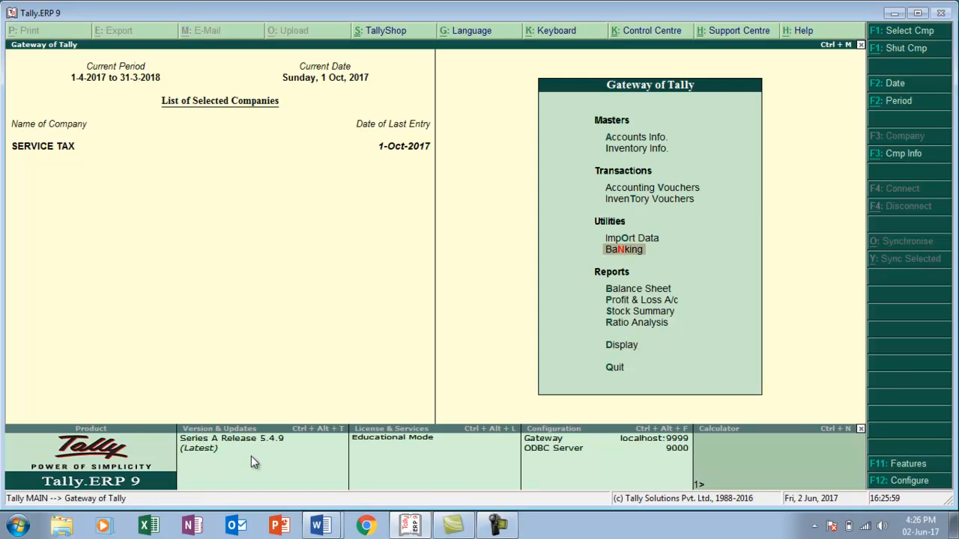
{"action": "key", "text": "Return"}
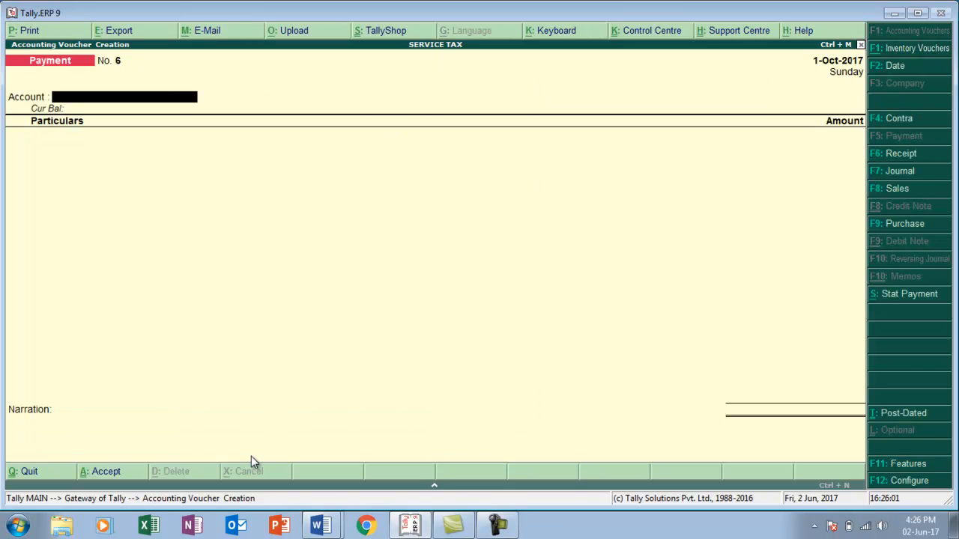
{"action": "key", "text": "F8"}
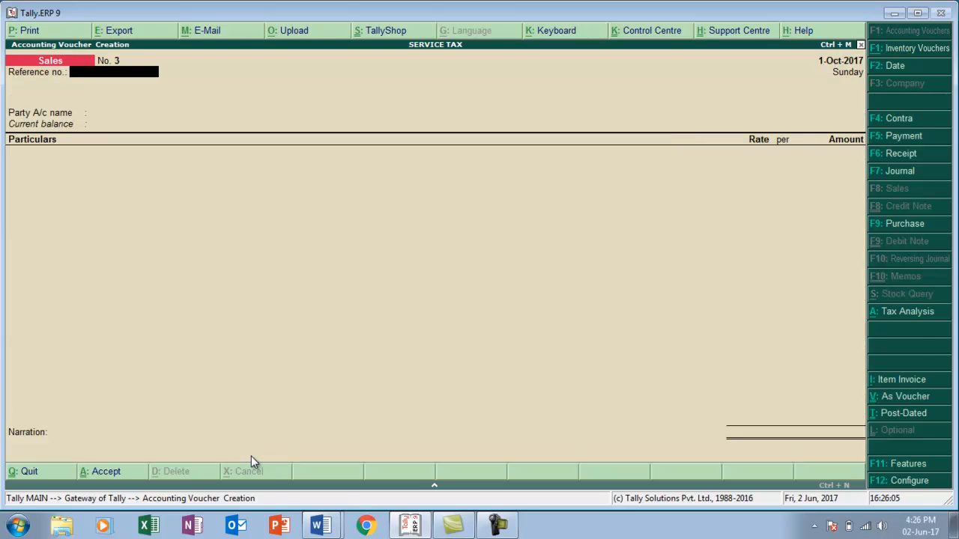
Set the sales voucher date to 2-9 and enter gdghfj as its reference number, checking the Word list for the party
{"action": "key", "text": "F2"}
{"action": "type", "text": "2-9"}
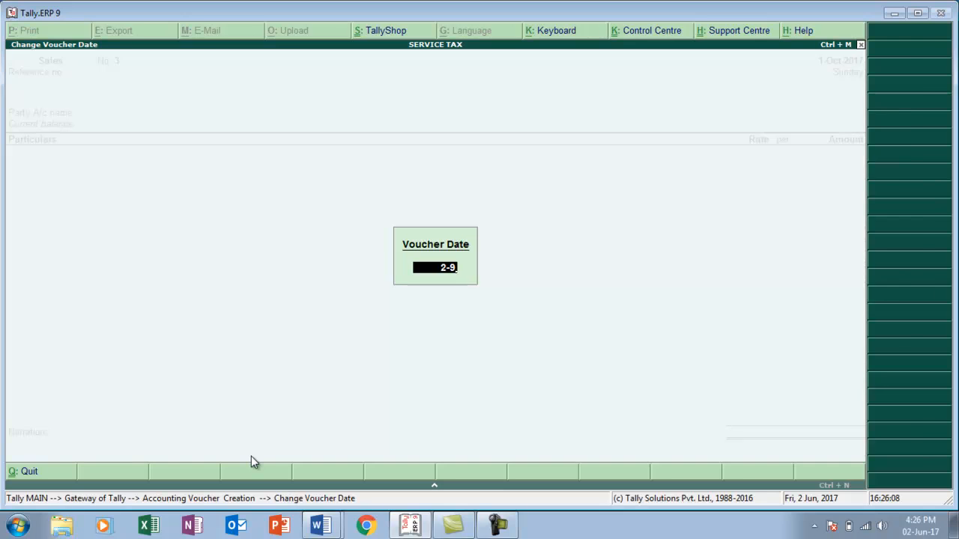
{"action": "key", "text": "Return"}
{"action": "type", "text": "gdghfj"}
{"action": "key", "text": "Return"}
{"action": "key", "text": "alt+Tab"}
{"action": "key", "text": "alt+Tab"}
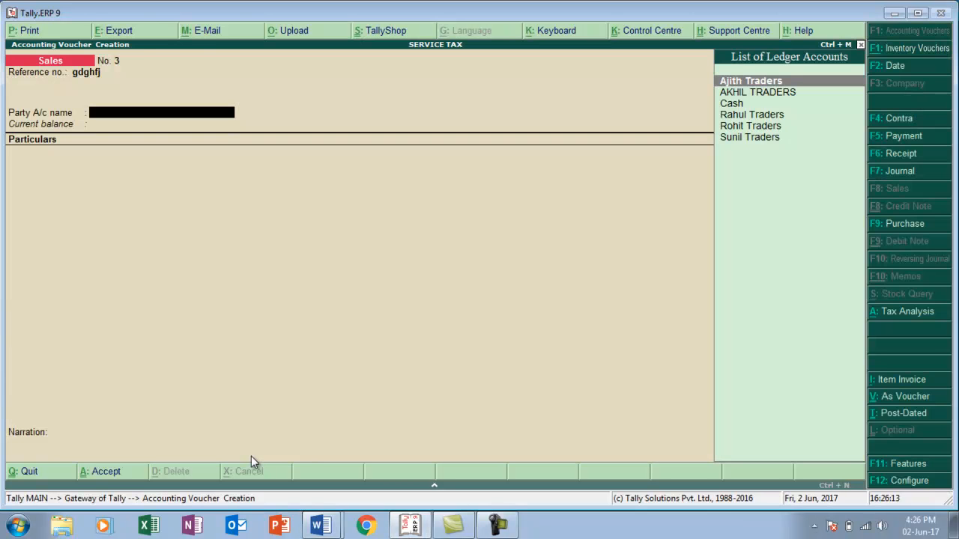
Create a party ledger named Vinay TrADERES from the sales voucher and place it under Sundry Debtors
{"action": "key", "text": "alt+c"}
{"action": "type", "text": "Vinay TrADERES"}
{"action": "key", "text": "Return"}
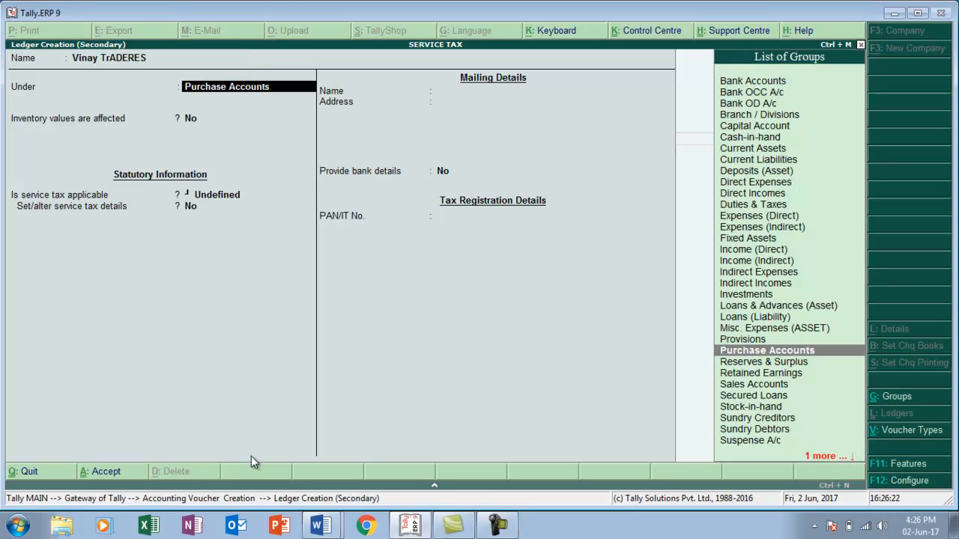
{"action": "type", "text": "S"}
{"action": "key", "text": "Down"}
{"action": "key", "text": "Down"}
{"action": "key", "text": "Down"}
{"action": "key", "text": "Down"}
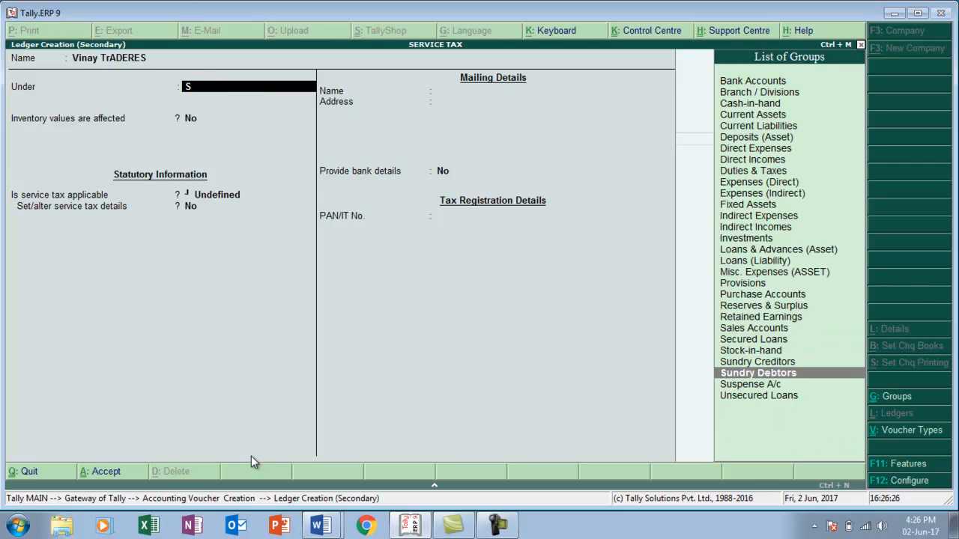
{"action": "key", "text": "Return"}
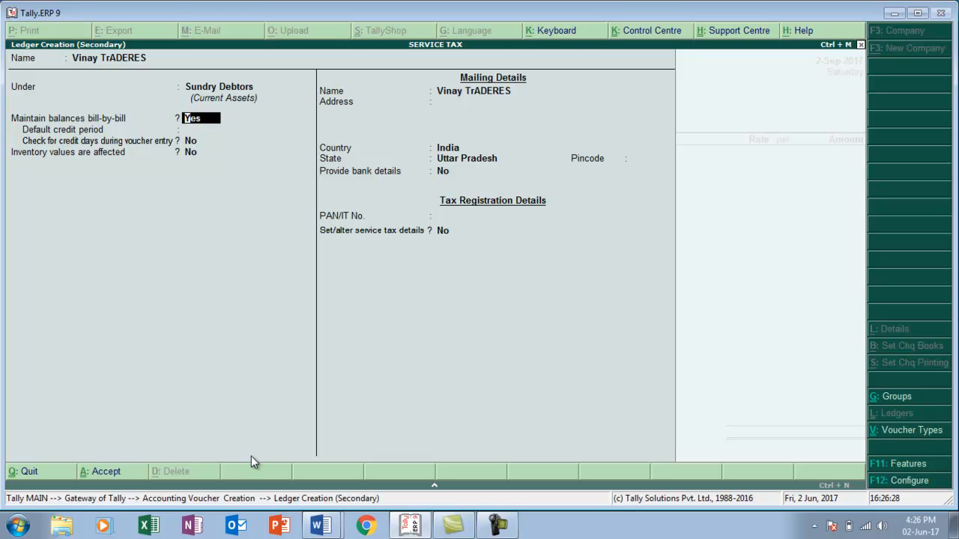
Keep the party ledger's bill-by-bill, country, state and bank defaults, leaving credit period, address, pincode and PAN blank
{"action": "key", "text": "Return"}
{"action": "key", "text": "Return"}
{"action": "key", "text": "Return"}
{"action": "key", "text": "Return"}
{"action": "key", "text": "Return"}
{"action": "key", "text": "Return"}
{"action": "key", "text": "Return"}
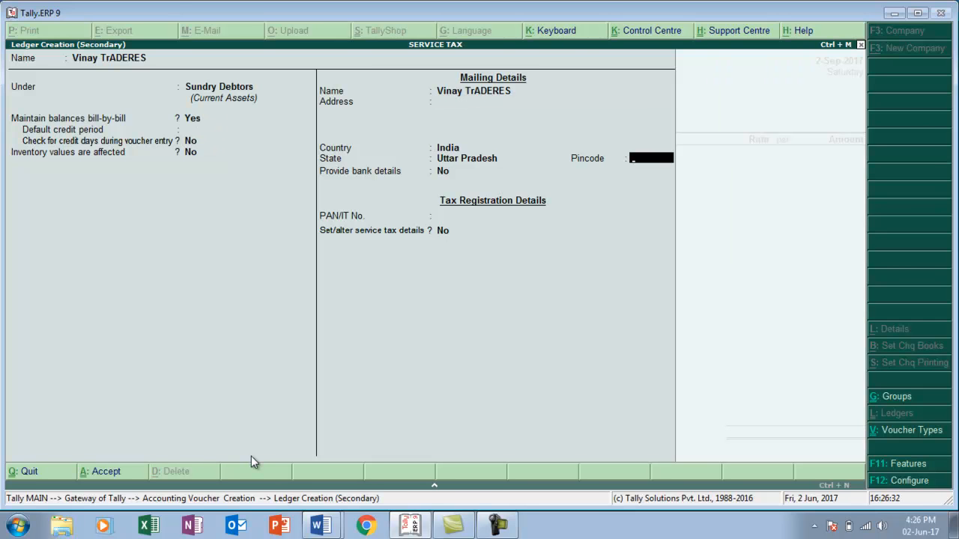
{"action": "key", "text": "Return"}
{"action": "key", "text": "Return"}
{"action": "key", "text": "Return"}
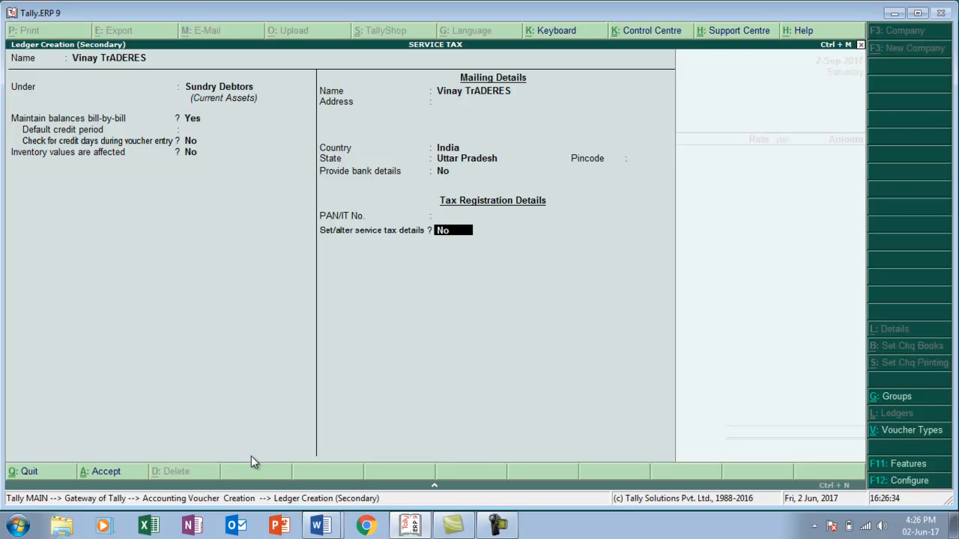
Enable the party's service tax details, enter its registration number with Taxable as the type of service, and save the ledger
{"action": "type", "text": "y"}
{"action": "type", "text": "ASDF"}
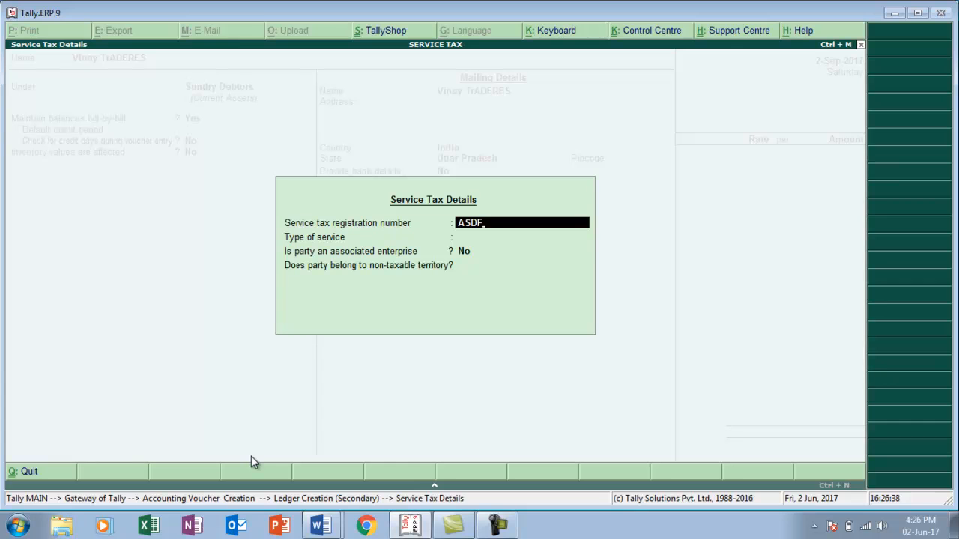
{"action": "type", "text": "P0000AST001"}
{"action": "key", "text": "Return"}
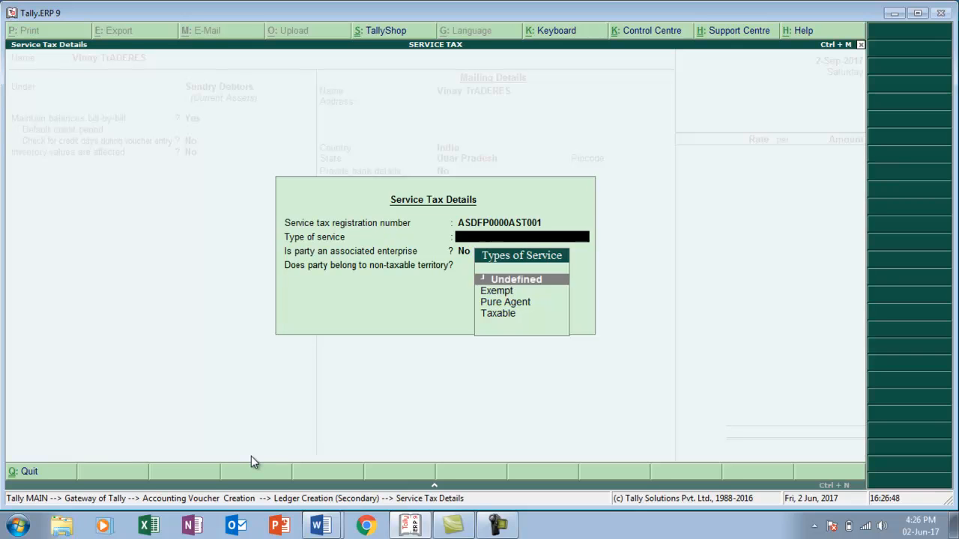
{"action": "key", "text": "Down"}
{"action": "key", "text": "Down"}
{"action": "key", "text": "Down"}
{"action": "key", "text": "Return"}
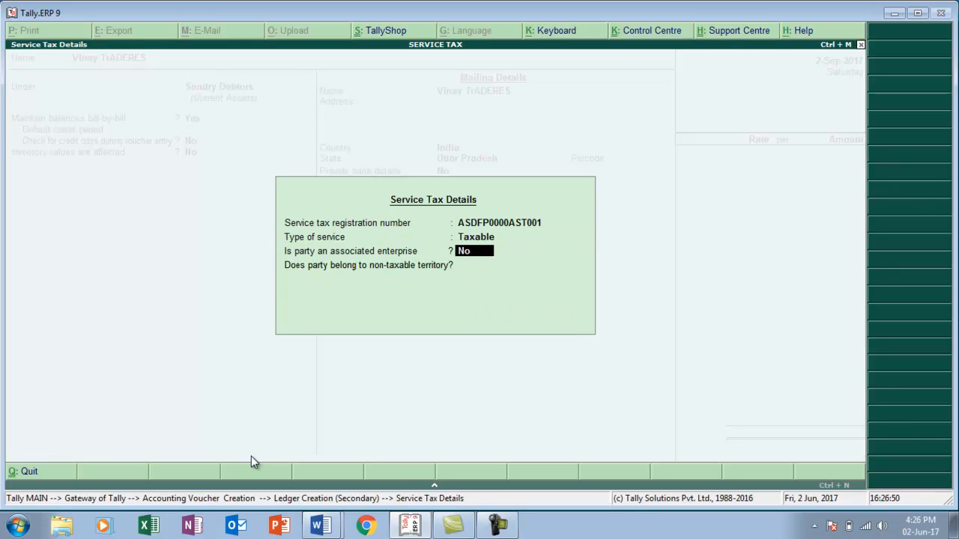
{"action": "key", "text": "Return"}
{"action": "key", "text": "Return"}
{"action": "key", "text": "Return"}
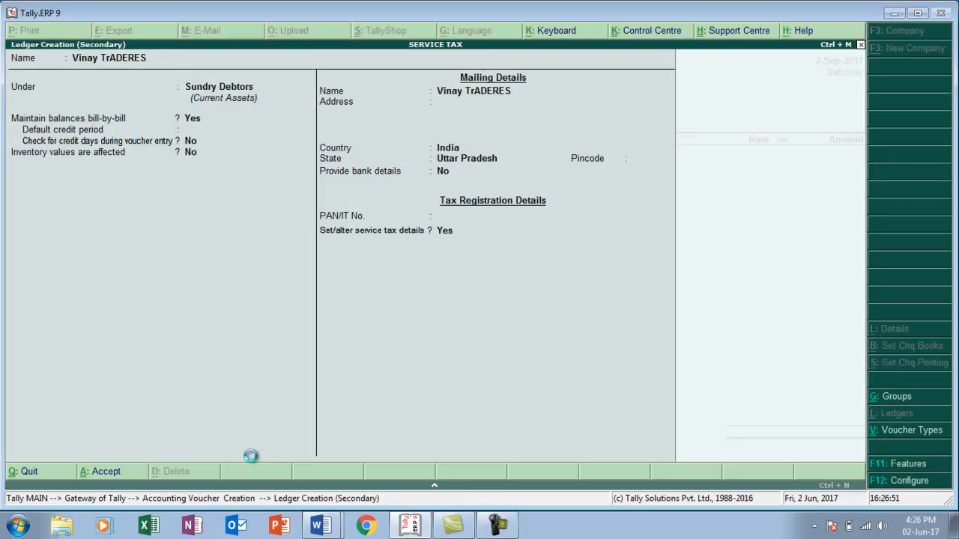
{"action": "key", "text": "ctrl+a"}
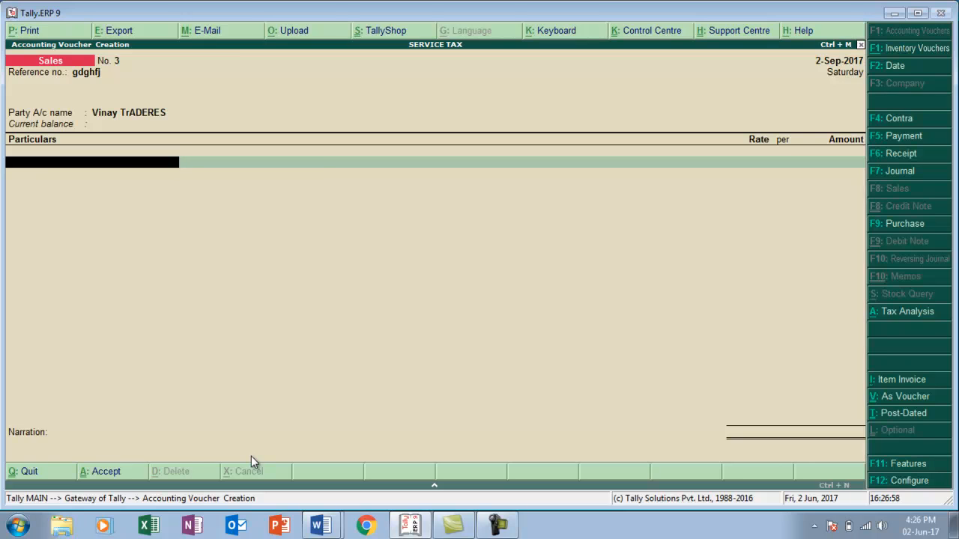
Create a ledger named AUDIT FEE for the voucher's particulars and place it under Sales Accounts
{"action": "key", "text": "alt+c"}
{"action": "type", "text": "AUDIT FEE"}
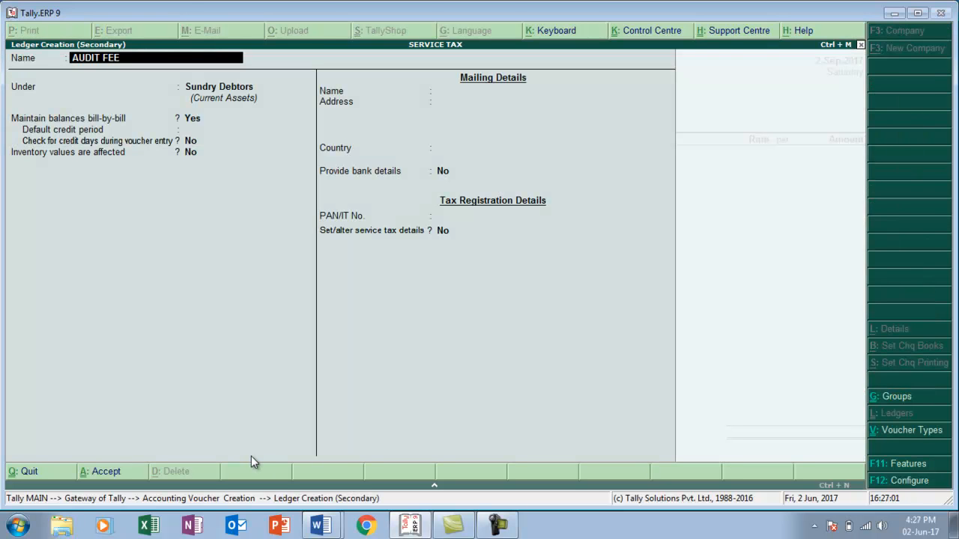
{"action": "key", "text": "Return"}
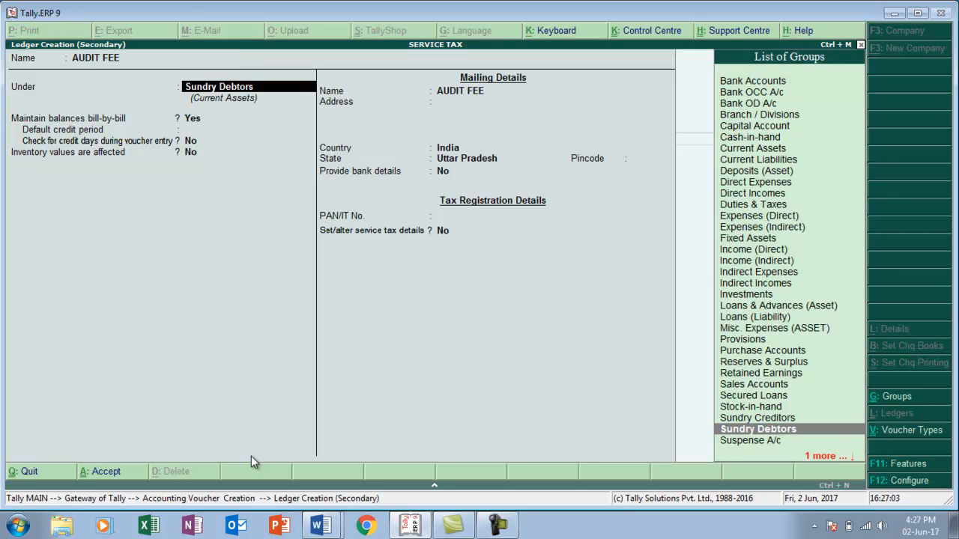
{"action": "type", "text": "S"}
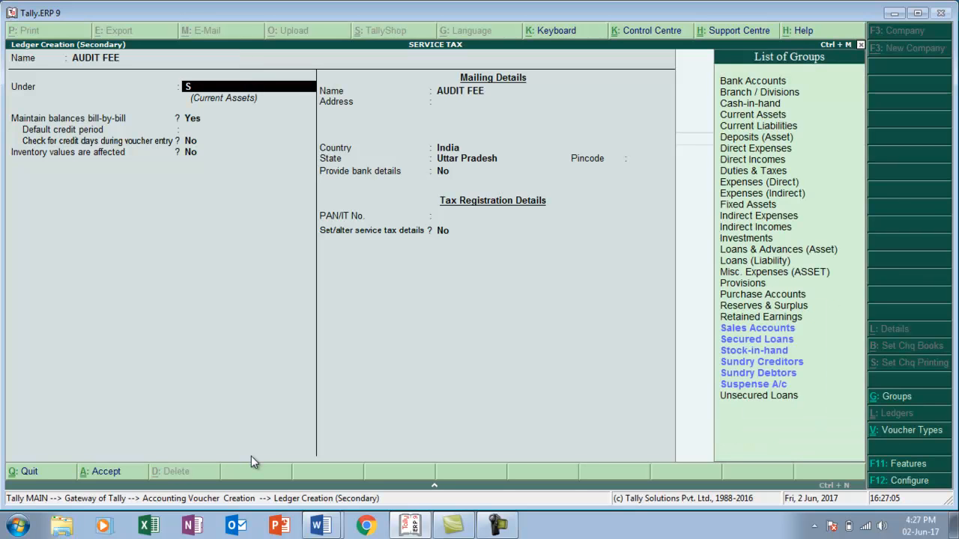
{"action": "key", "text": "Down"}
{"action": "key", "text": "Down"}
{"action": "key", "text": "Down"}
{"action": "key", "text": "Up"}
{"action": "key", "text": "Up"}
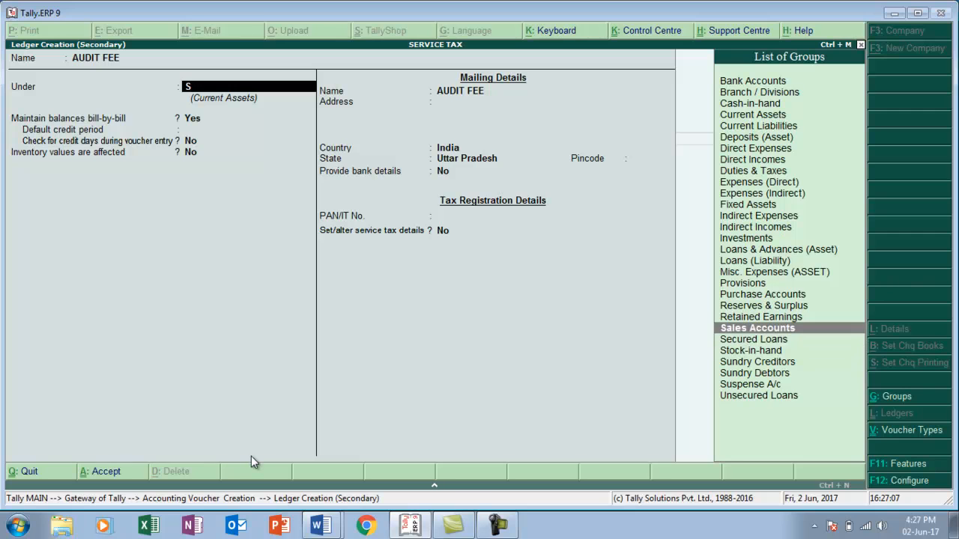
{"action": "key", "text": "Return"}
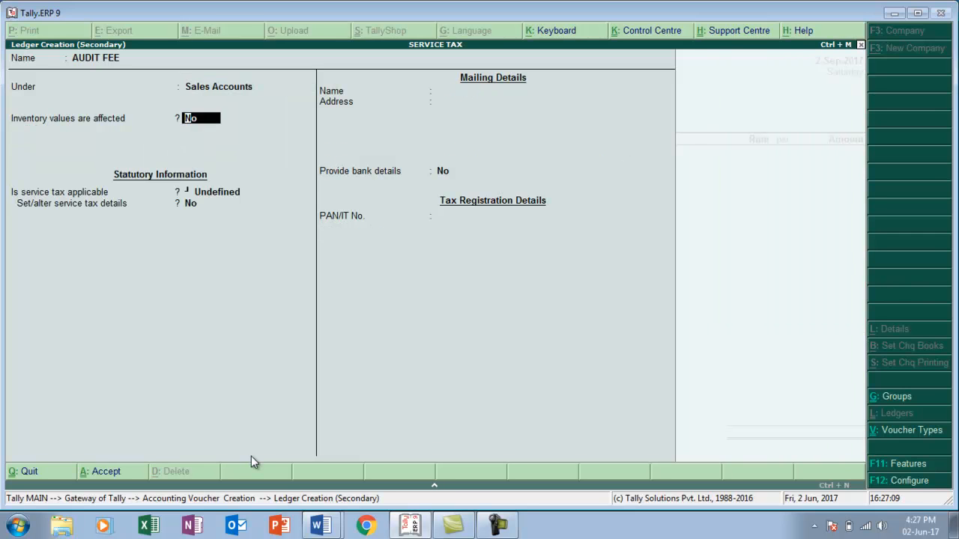
Keep inventory values unaffected for AUDIT FEE, set service tax to Applicable, and choose Yes for setting its service tax details
{"action": "key", "text": "Return"}
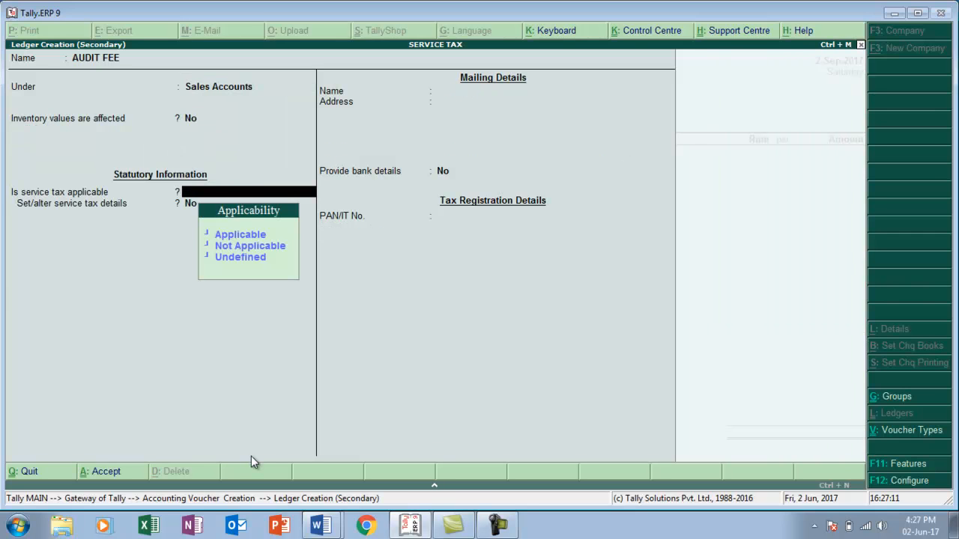
{"action": "key", "text": "Return"}
{"action": "key", "text": "y"}
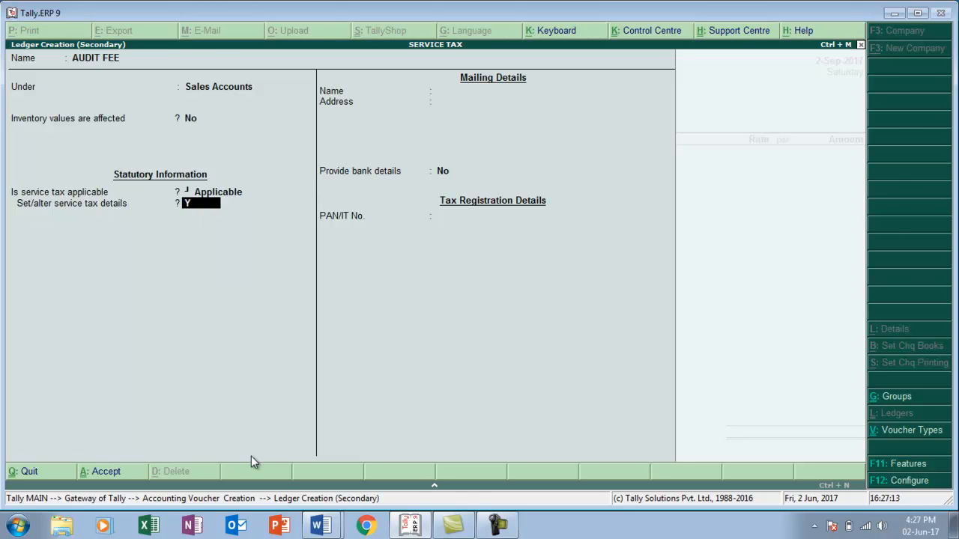
{"action": "key", "text": "Return"}
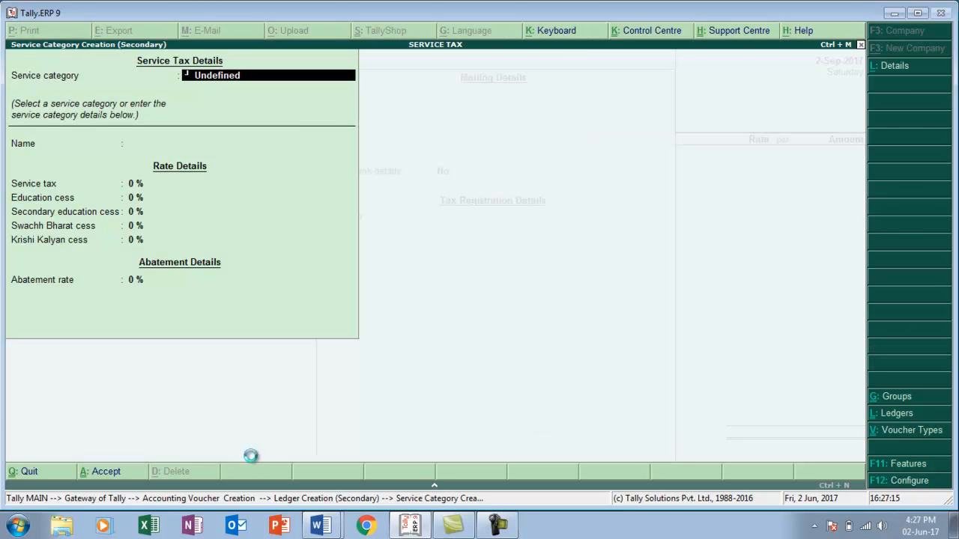
Create a service category named AUDIT FEE with 14% service tax, 0.5% Swachh Bharat cess and 0.5% Krishi Kalyan cess
{"action": "key", "text": "Return"}
{"action": "type", "text": "AUDI"}
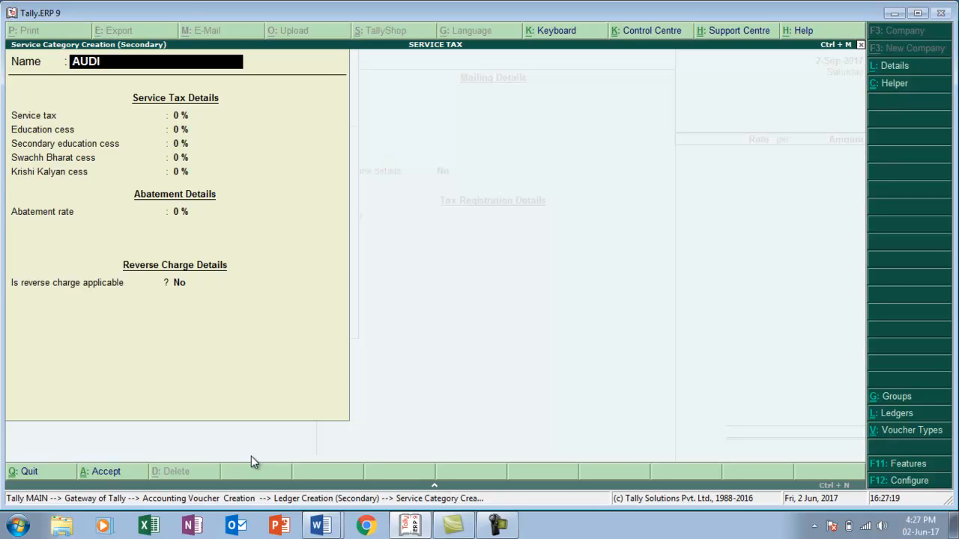
{"action": "type", "text": "T FEE"}
{"action": "key", "text": "Return"}
{"action": "type", "text": "14"}
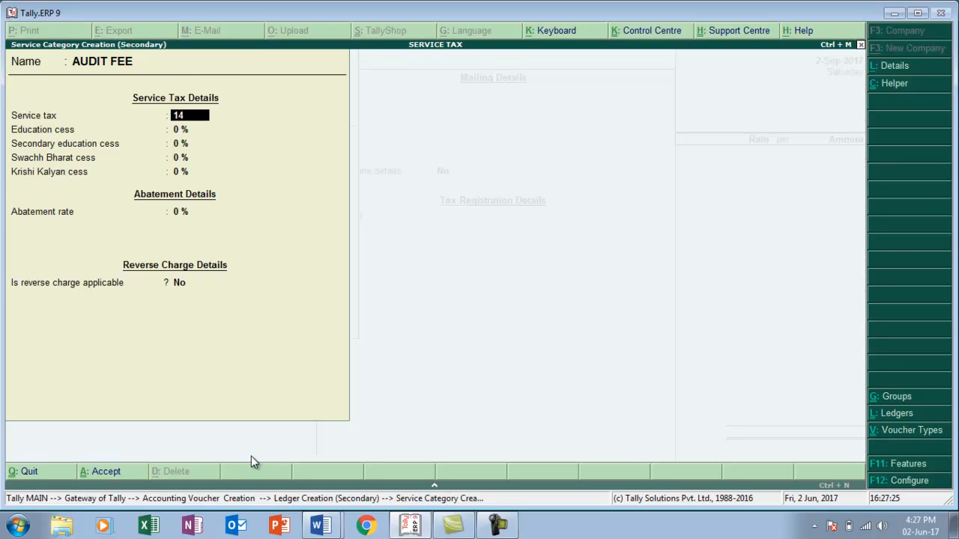
{"action": "key", "text": "Return"}
{"action": "key", "text": "Return"}
{"action": "key", "text": "Return"}
{"action": "type", "text": ".5"}
{"action": "key", "text": "Return"}
{"action": "type", "text": ".5"}
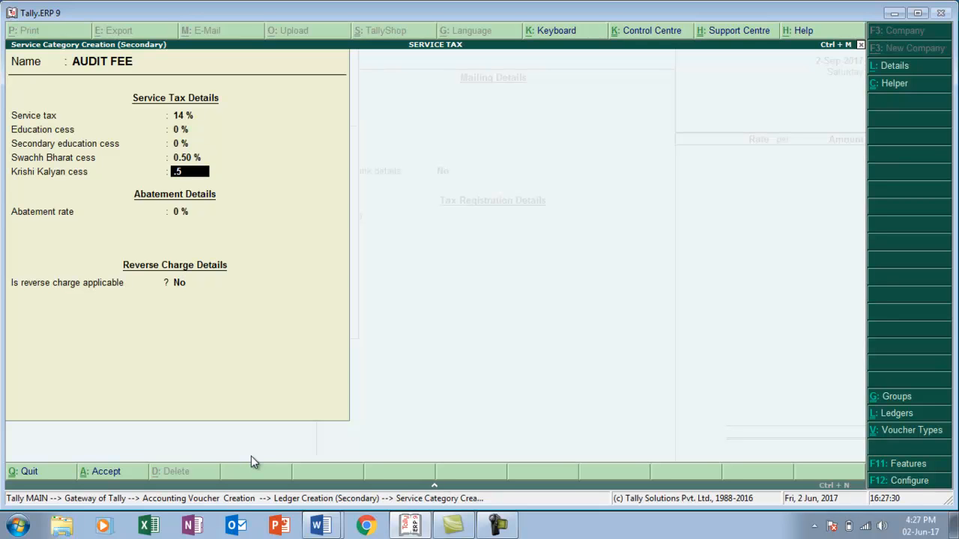
{"action": "key", "text": "Return"}
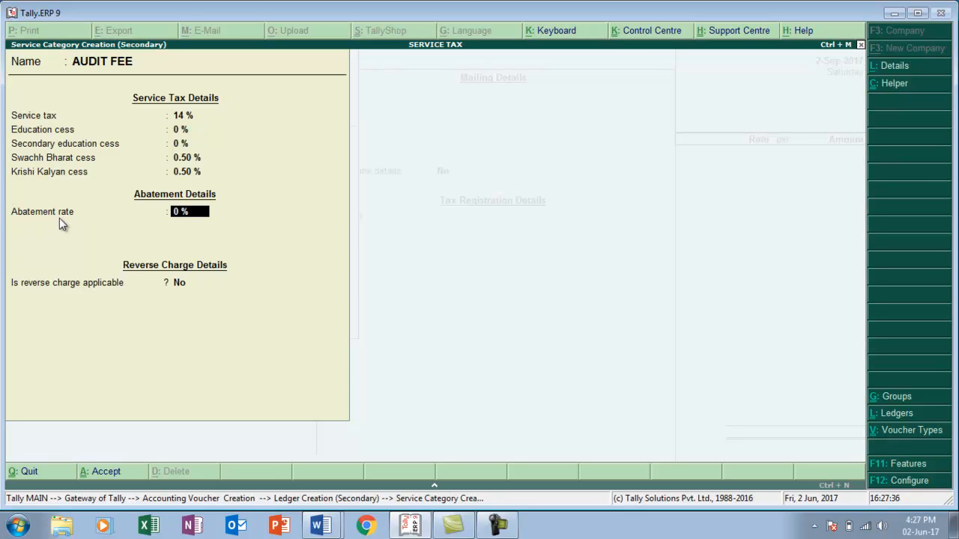
Set the category's abatement rate to 40% and keep the category configuration with abatement details enabled
{"action": "type", "text": "40"}
{"action": "key", "text": "F12"}
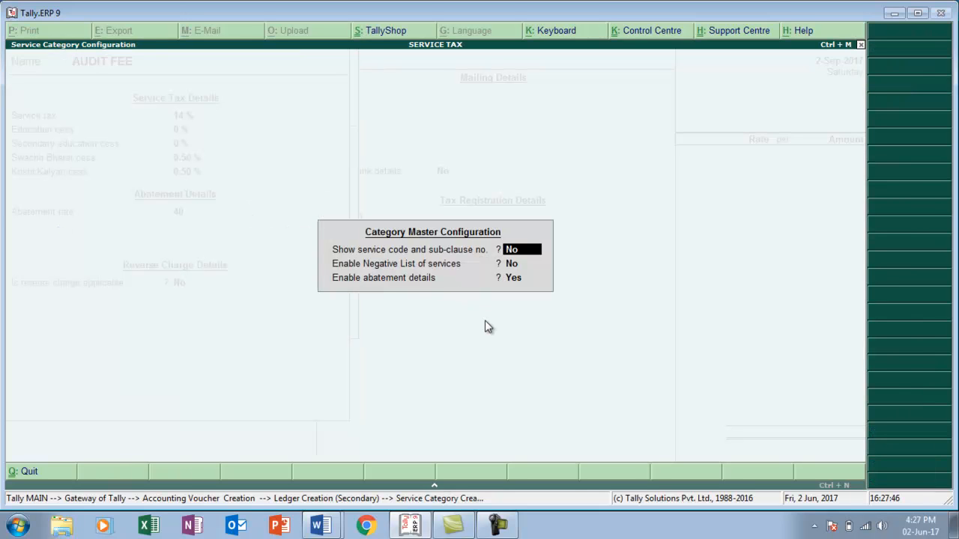
{"action": "key", "text": "Return"}
{"action": "key", "text": "Return"}
{"action": "key", "text": "Return"}
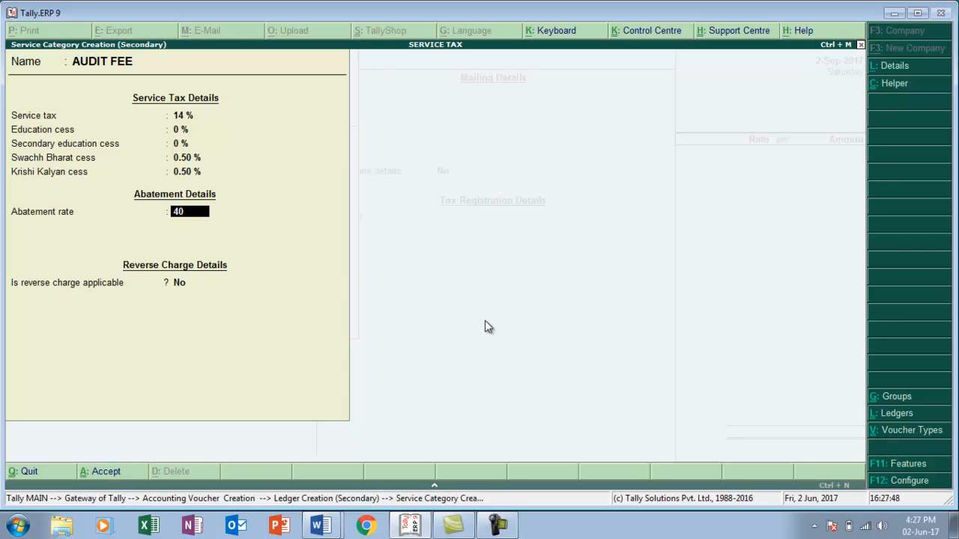
Fill the remaining abatement details with 14785 and 1245, keep reverse charge at No, and save the category and AUDIT FEE ledger
{"action": "key", "text": "Return"}
{"action": "type", "text": "14785"}
{"action": "key", "text": "Return"}
{"action": "type", "text": "1245"}
{"action": "key", "text": "Return"}
{"action": "key", "text": "Return"}
{"action": "key", "text": "Return"}
{"action": "key", "text": "Return"}
{"action": "key", "text": "Return"}
Enter 90,000 as the AUDIT FEE amount in the sales voucher
{"action": "type", "text": "9"}
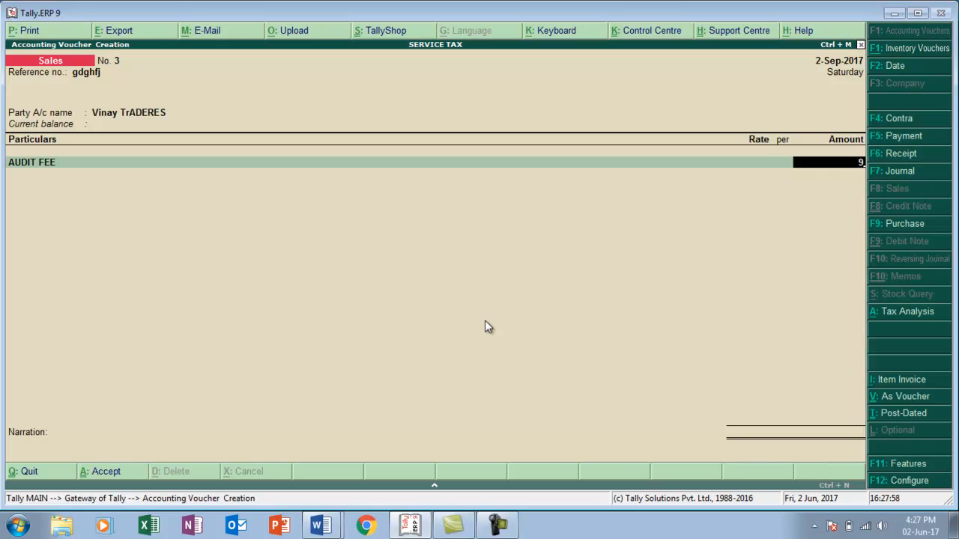
{"action": "type", "text": "0,00000"}
{"action": "key", "text": "Return"}
Add the Service Tax, Kkc and Sbc ledgers to the particulars, accepting their calculated amounts
{"action": "type", "text": "S"}
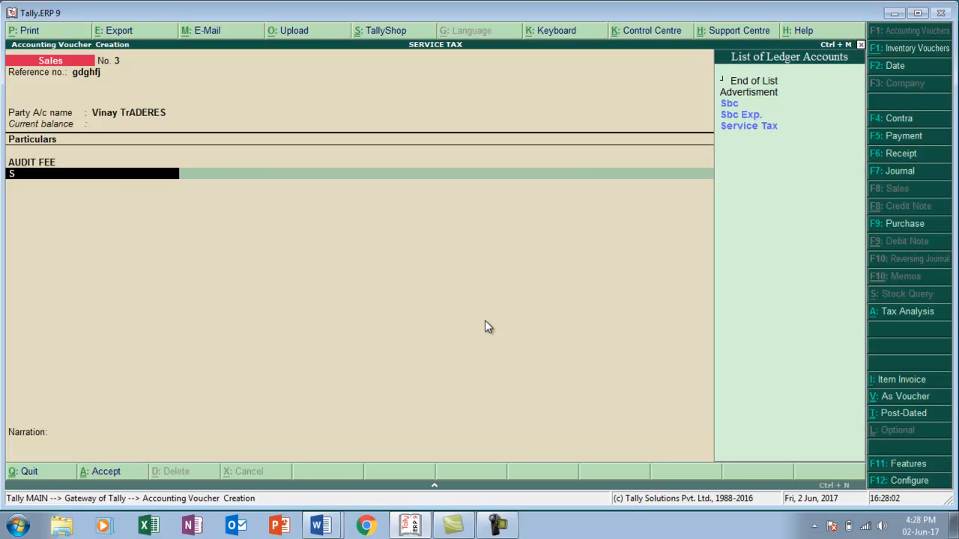
{"action": "key", "text": "Down"}
{"action": "key", "text": "Down"}
{"action": "key", "text": "Return"}
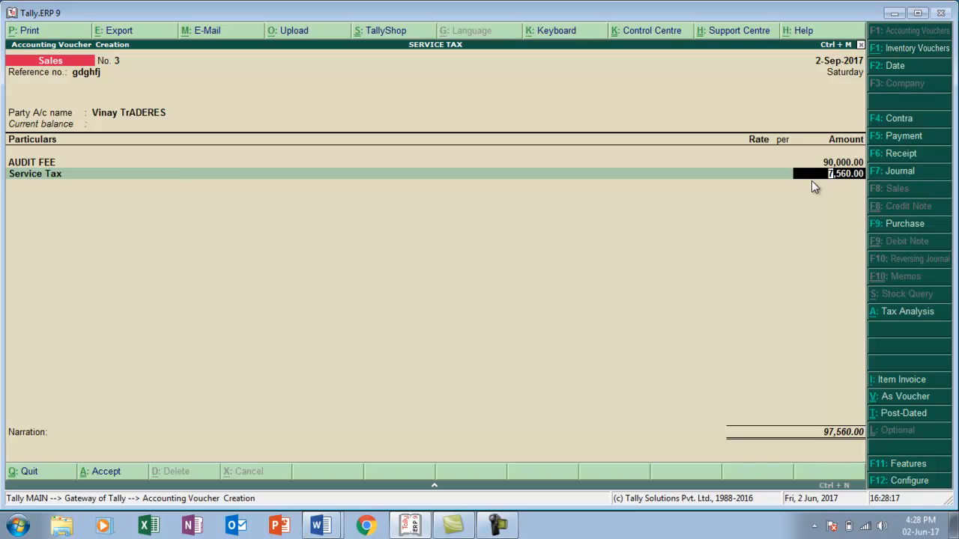
{"action": "key", "text": "Return"}
{"action": "type", "text": "K"}
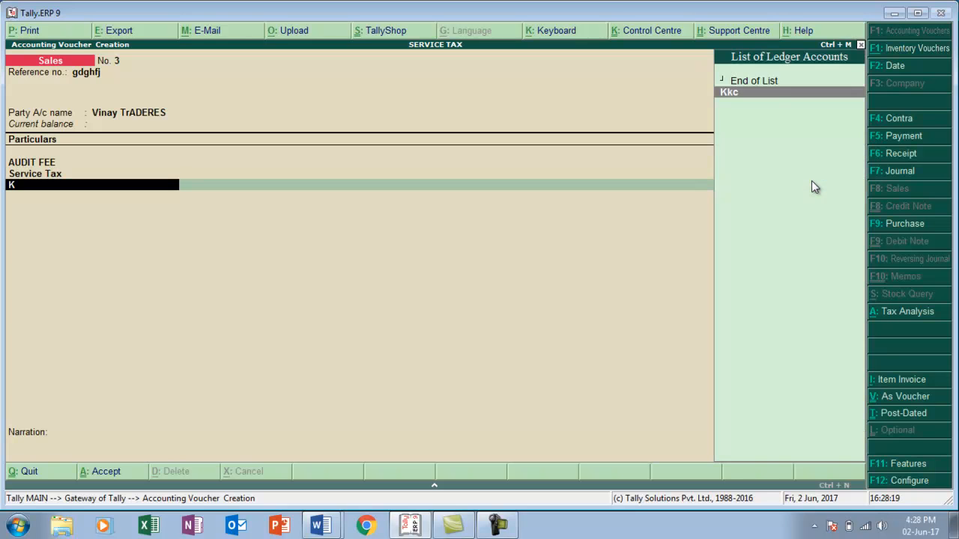
{"action": "key", "text": "Return"}
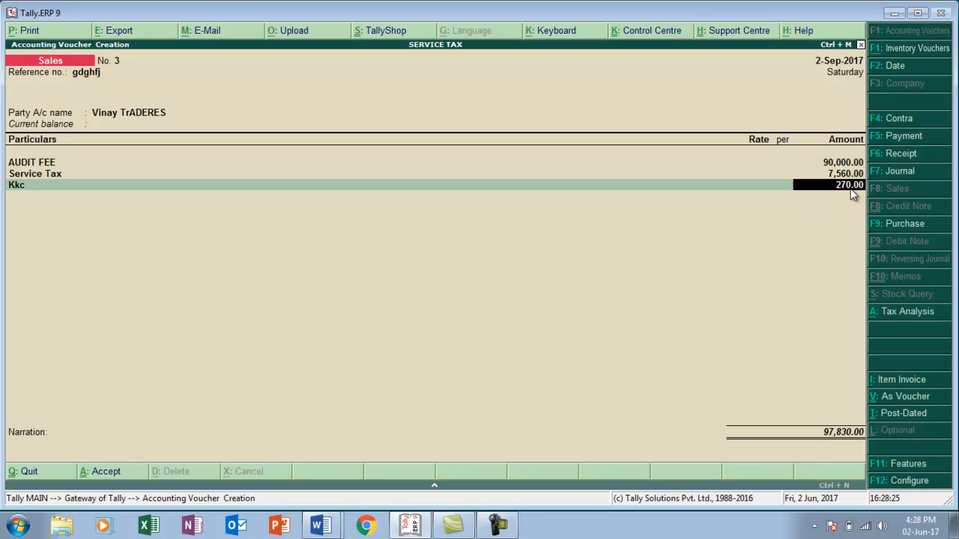
{"action": "key", "text": "Return"}
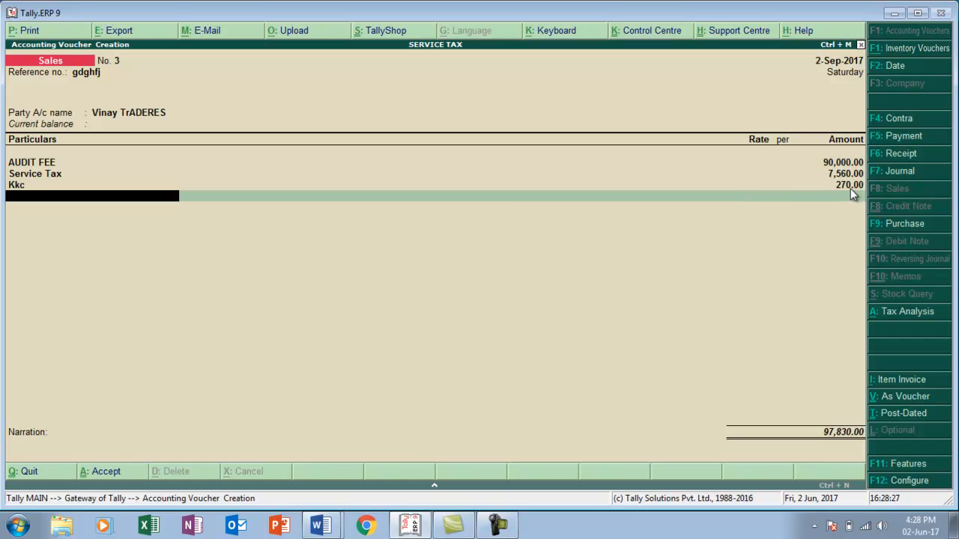
{"action": "type", "text": "Sb"}
{"action": "key", "text": "Return"}
{"action": "key", "text": "Return"}
End the particulars, allocate the bill as New Ref 3 for the full debit amount, and save the sales voucher
{"action": "key", "text": "Return"}
{"action": "key", "text": "Return"}
{"action": "key", "text": "Return"}
{"action": "key", "text": "Return"}
{"action": "key", "text": "Return"}
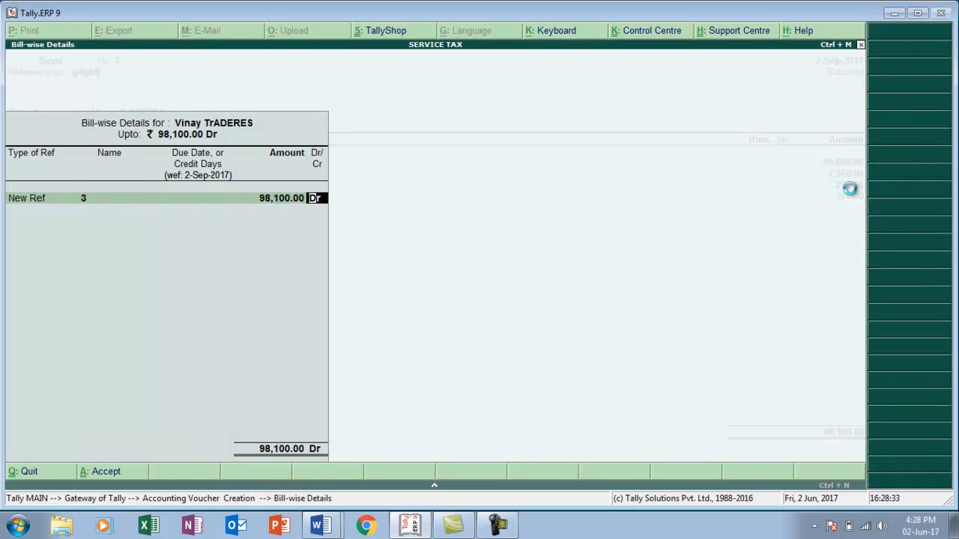
{"action": "key", "text": "Return"}
{"action": "key", "text": "Return"}
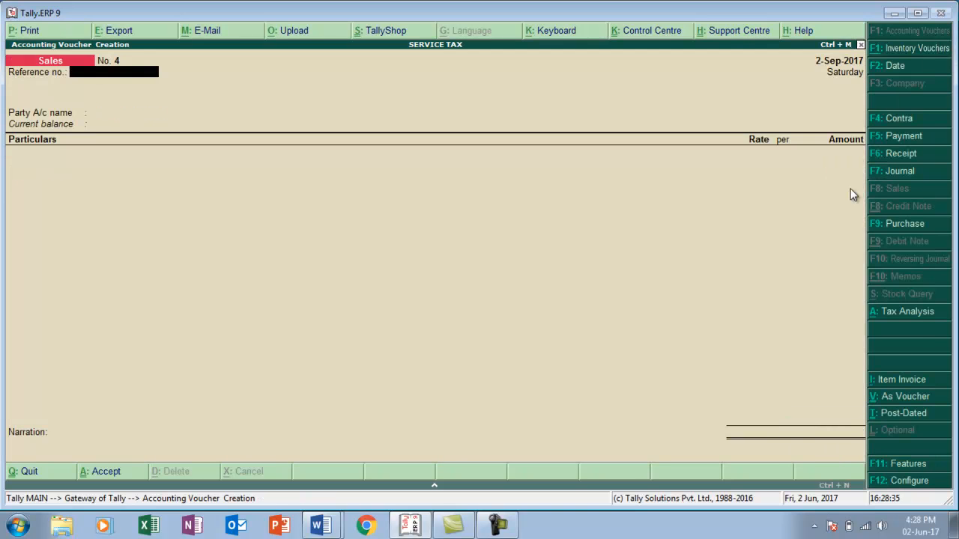
Leave the new blank sales voucher and switch to the Word transaction list
{"action": "key", "text": "Escape"}
{"action": "key", "text": "alt+Tab"}
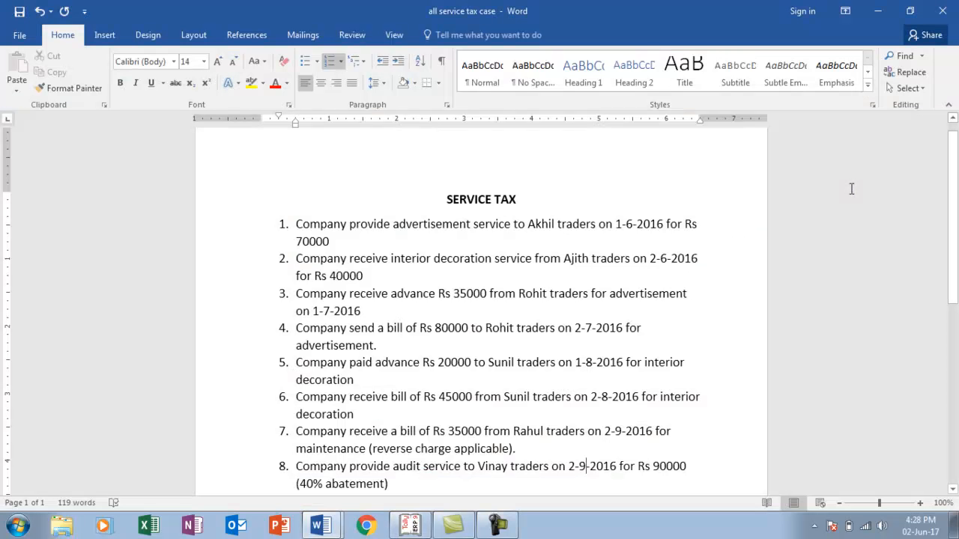